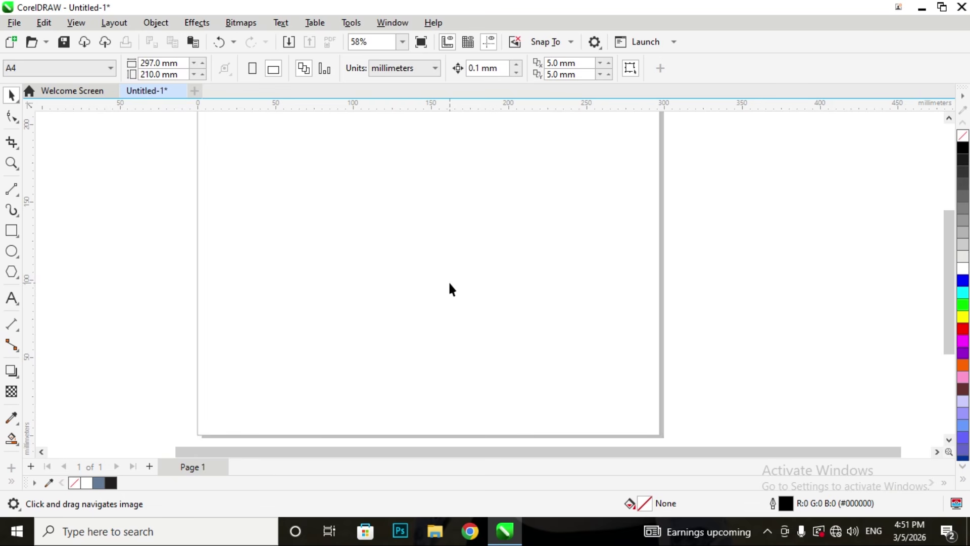
scroll(434, 295, down, 1)
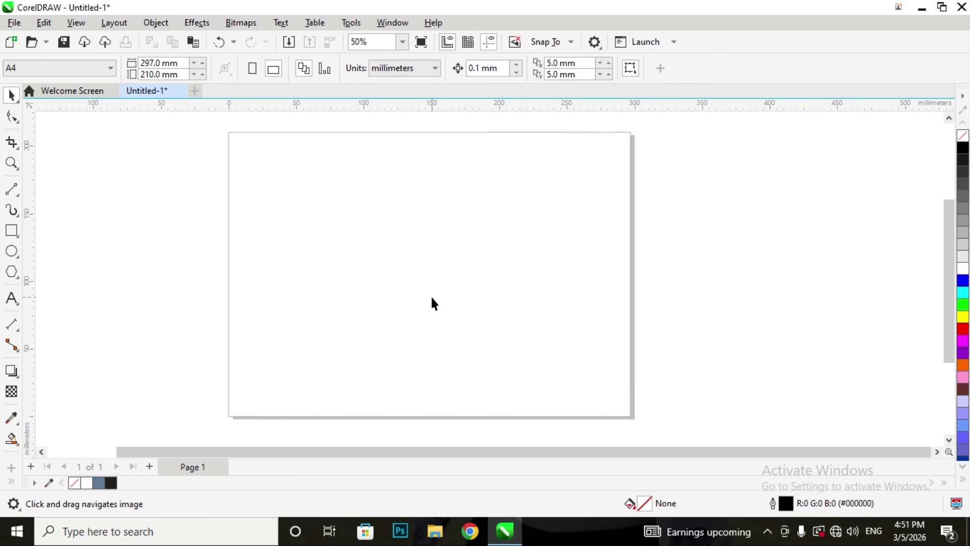
click(766, 534)
click(766, 533)
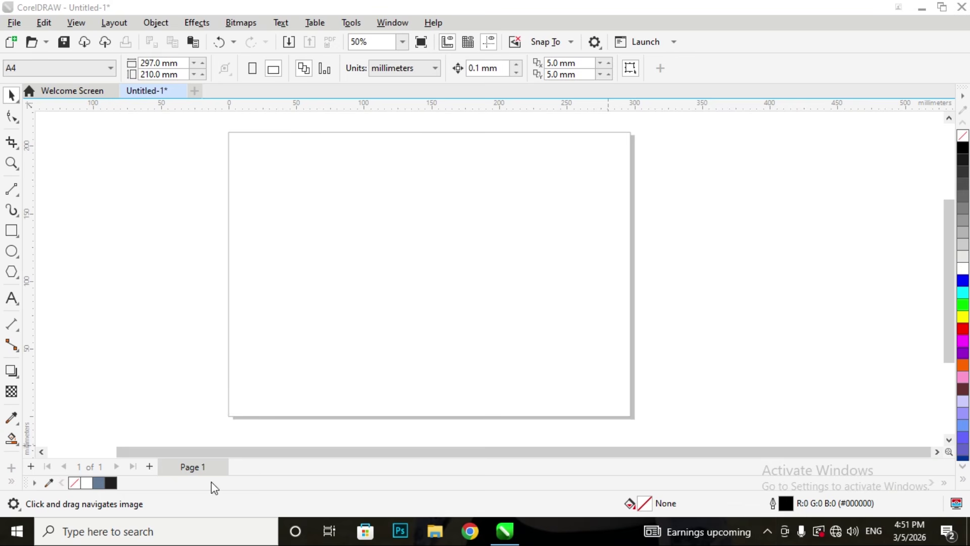
Draw a circle about 139 × 142 mm with the Ellipse tool and move it to the middle of the page
click(16, 254)
click(58, 254)
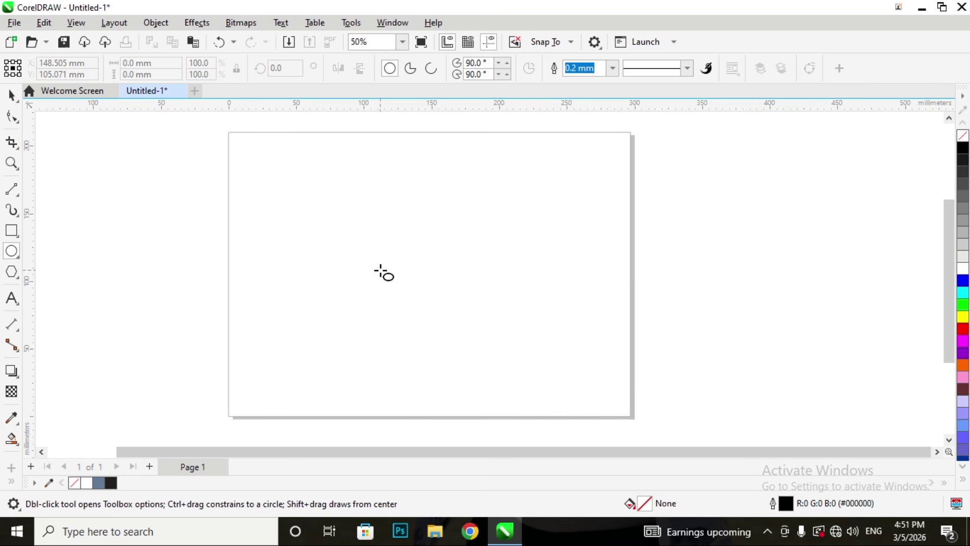
drag(372, 223, 560, 416)
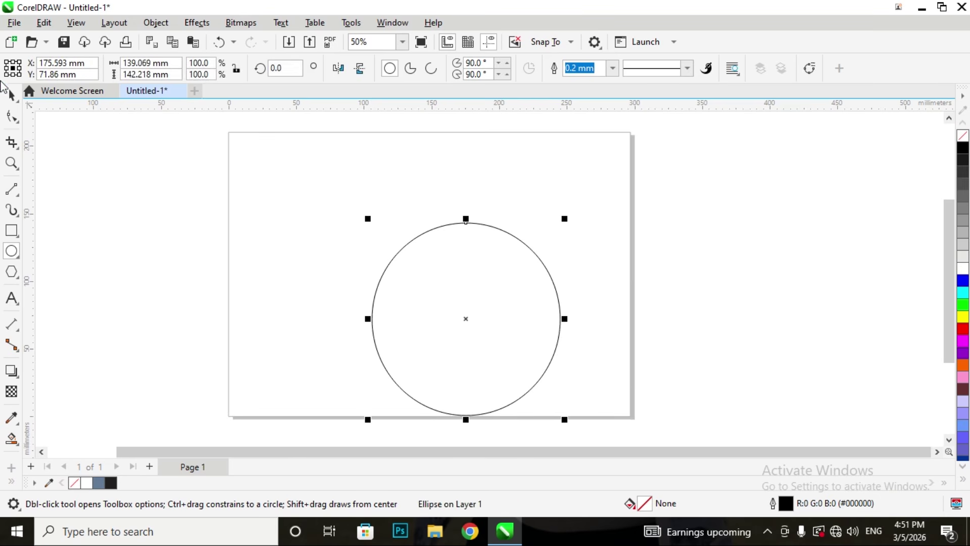
key(space)
drag(439, 226, 408, 181)
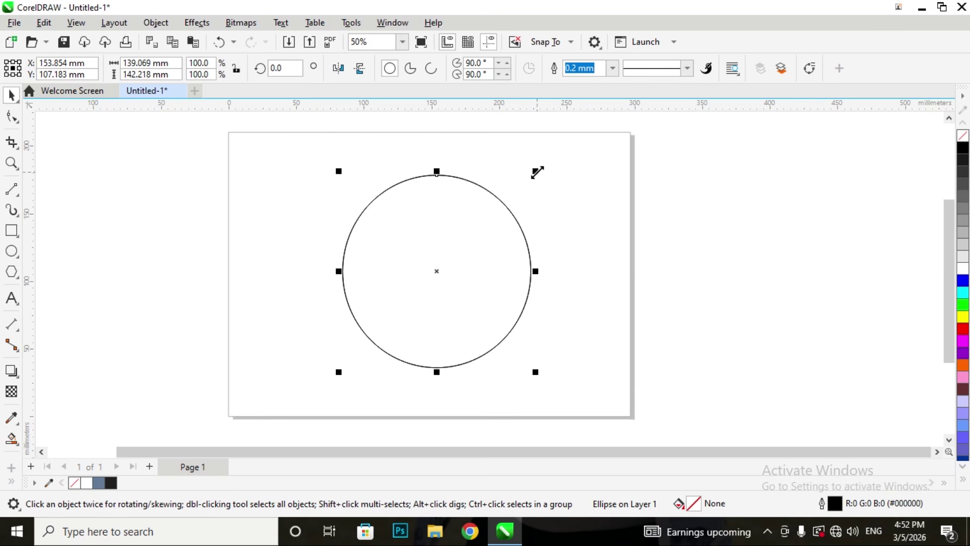
Make a concentric copy of the circle scaled to 57% and delete that copy
drag(535, 171, 498, 210)
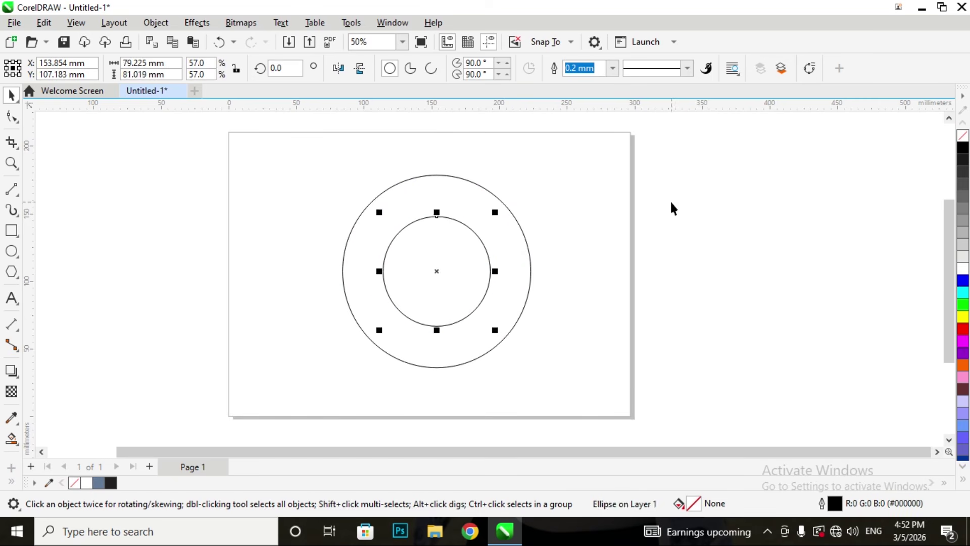
click(420, 200)
click(423, 219)
drag(423, 219, 602, 225)
key(Delete)
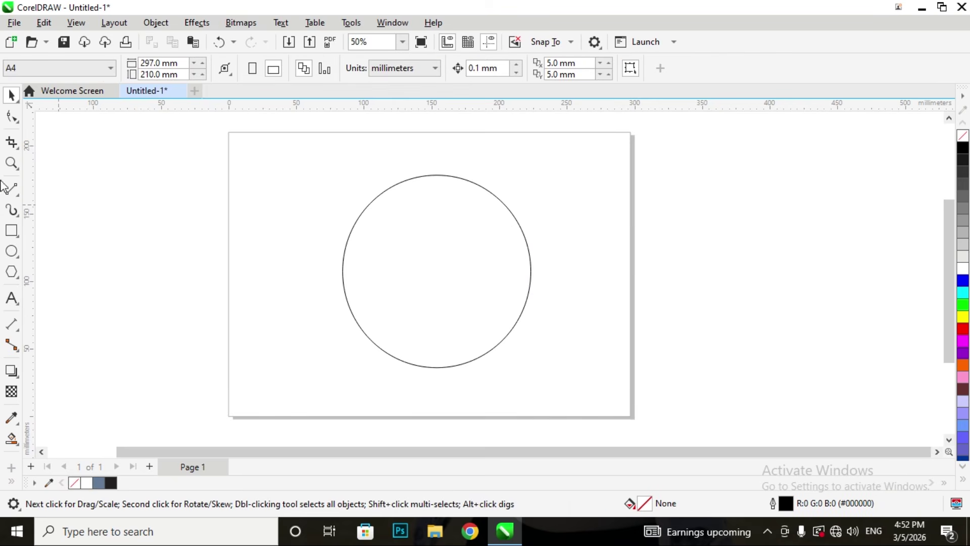
Draw a second, smaller circle about 108 × 111 mm beside the first one, overlapping the page edge
click(6, 251)
drag(609, 194, 760, 348)
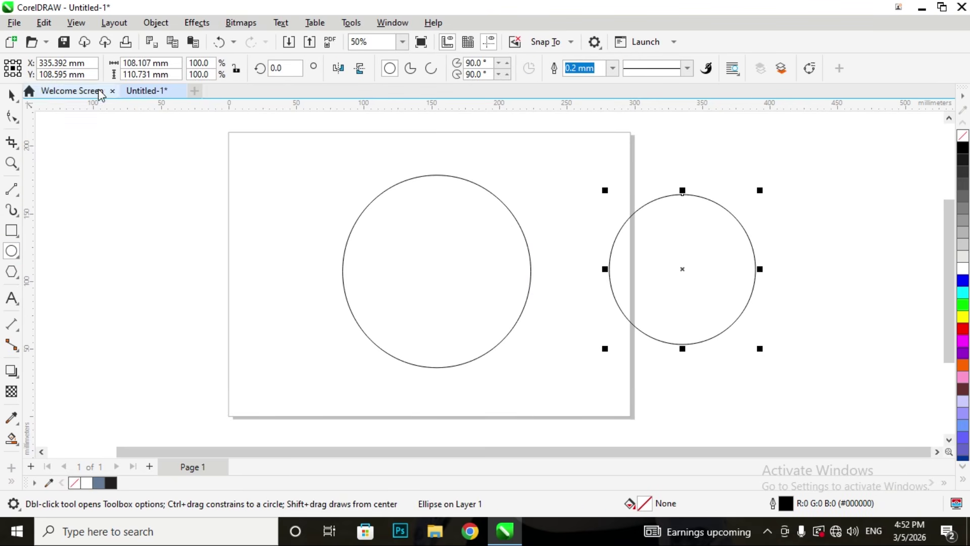
click(11, 95)
click(655, 218)
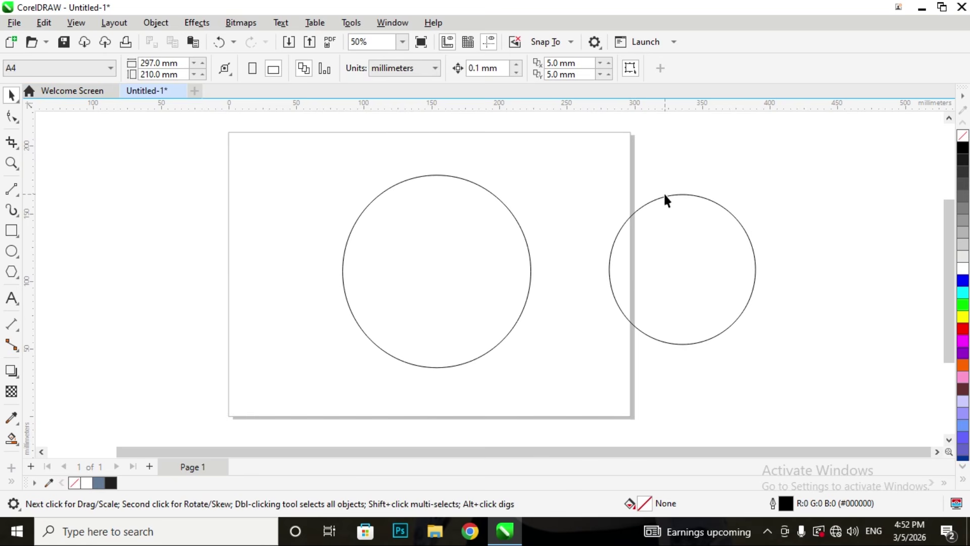
Try to position the smaller circle inside the large one by hand, and move it back out beside it
drag(667, 197, 417, 198)
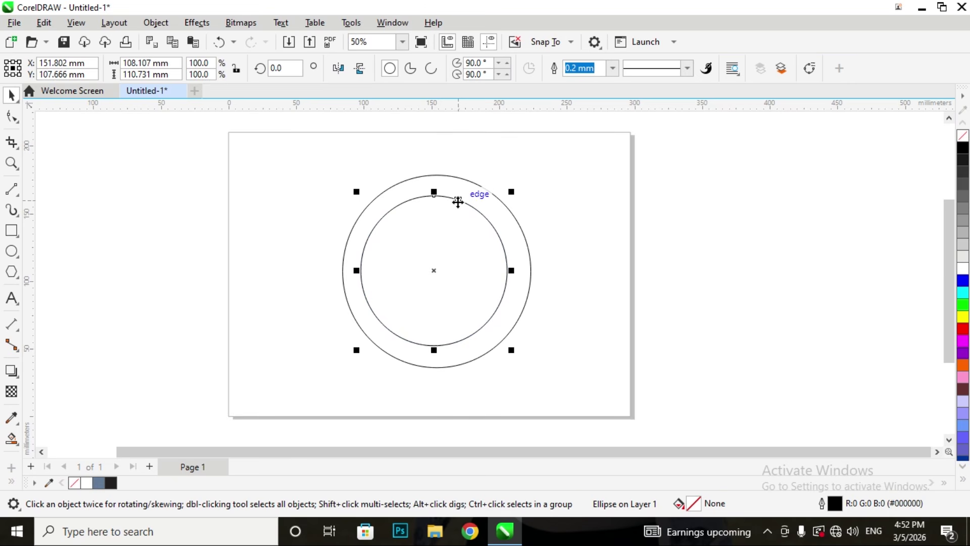
drag(457, 201, 672, 204)
click(388, 213)
drag(314, 134, 803, 405)
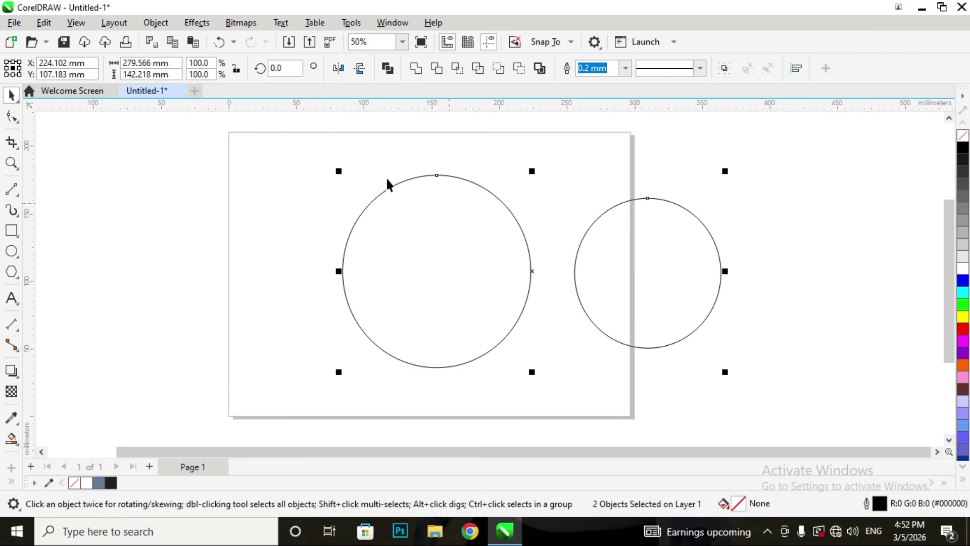
click(317, 176)
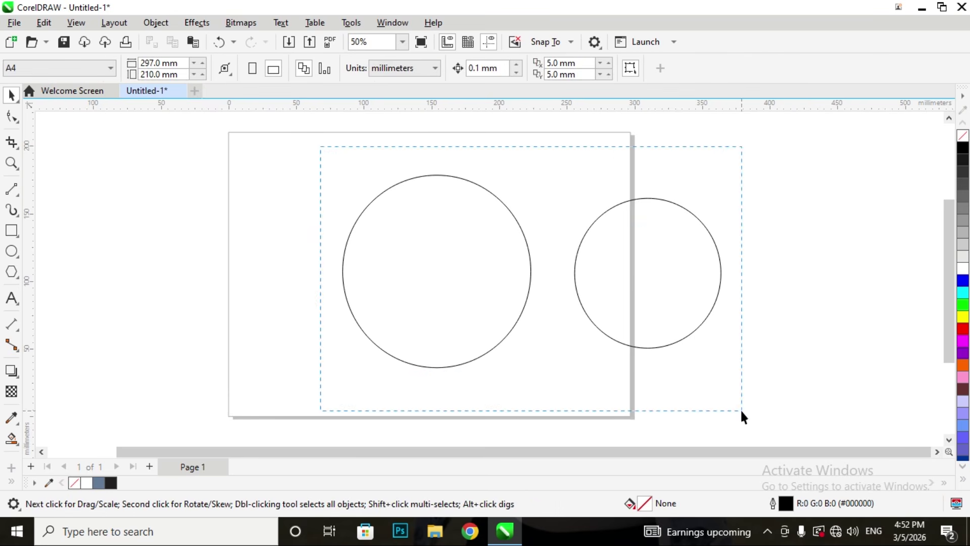
drag(741, 409, 741, 410)
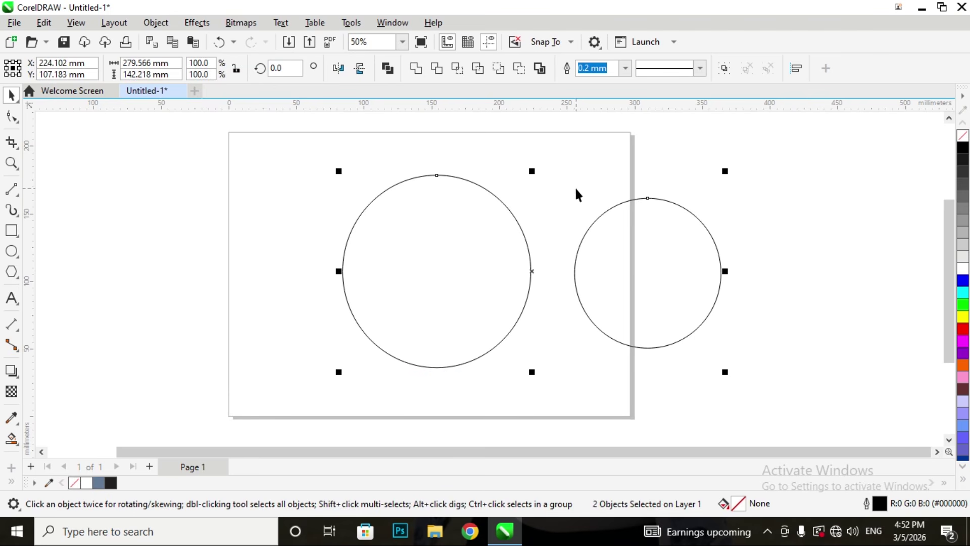
click(331, 150)
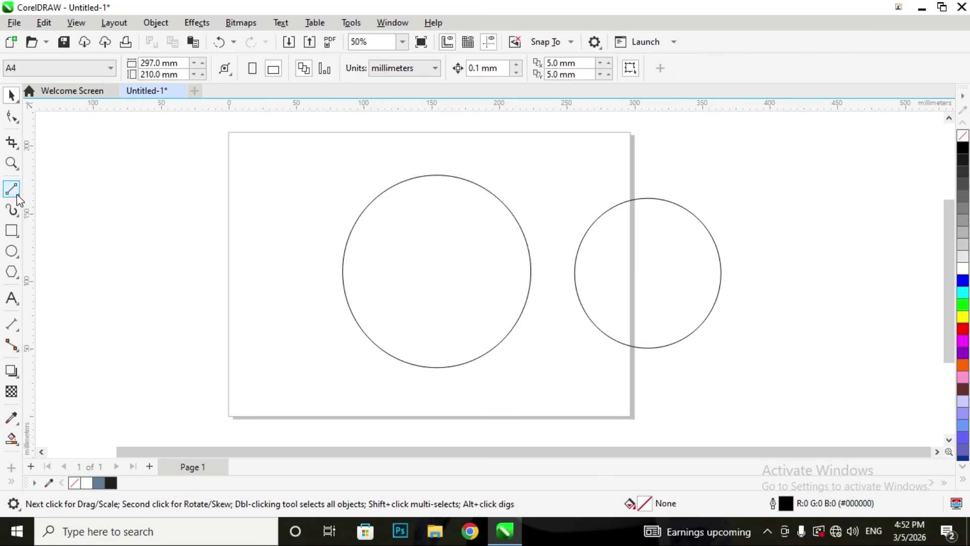
click(11, 230)
drag(543, 162, 566, 331)
key(ctrl+z)
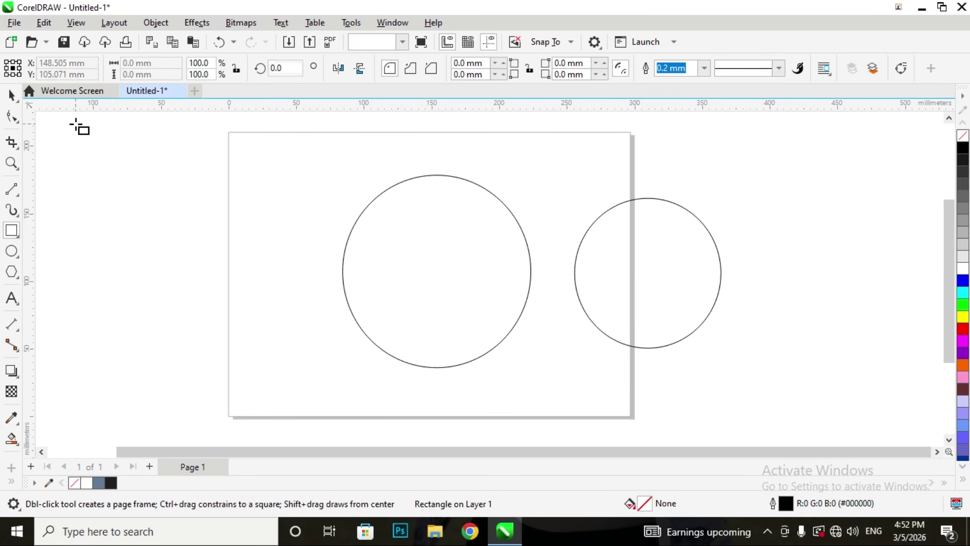
Select both circles and align their centers horizontally and vertically so that they become concentric
click(11, 95)
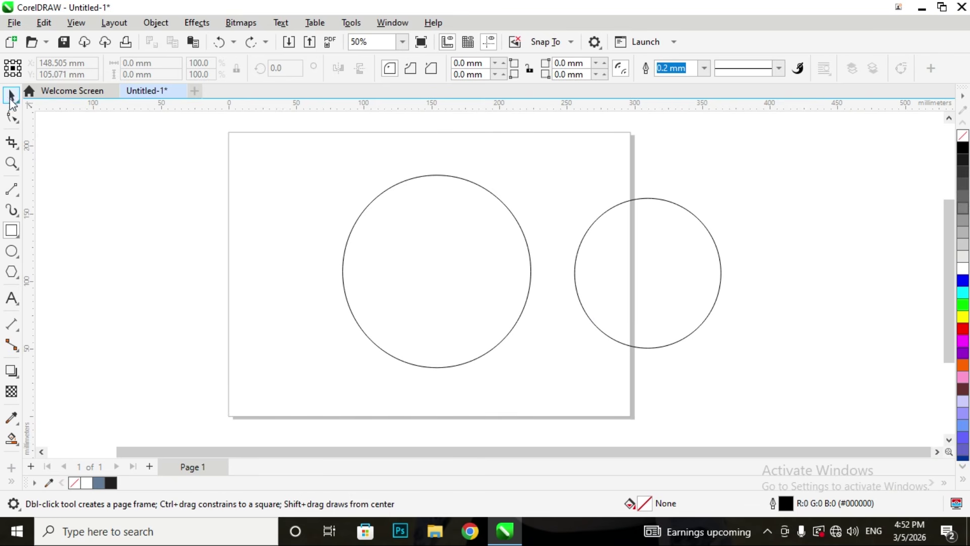
click(364, 212)
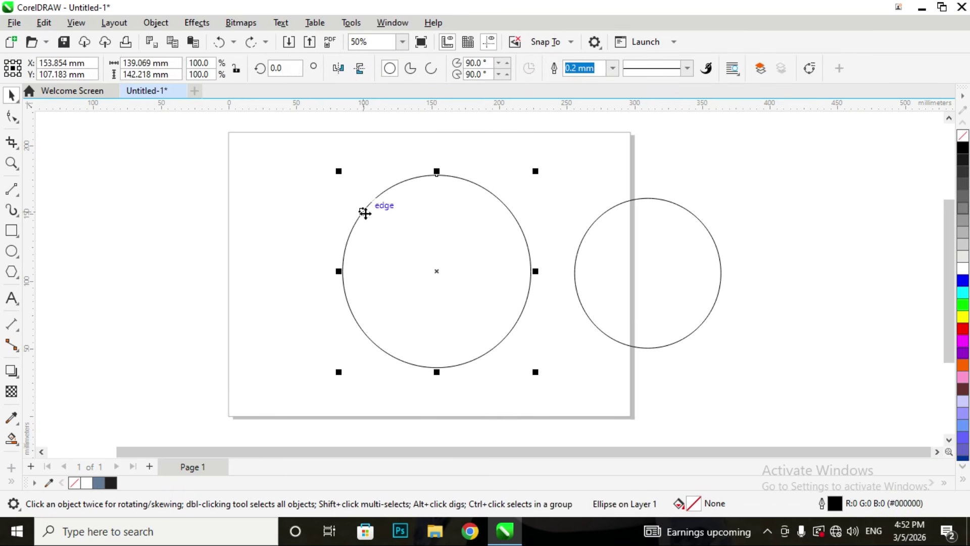
shift+click(586, 233)
drag(288, 141, 822, 427)
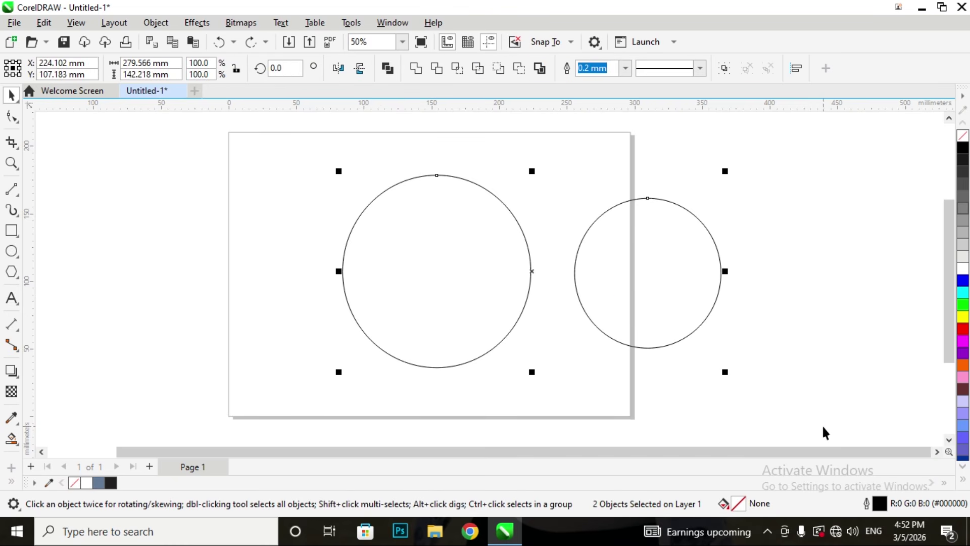
click(327, 151)
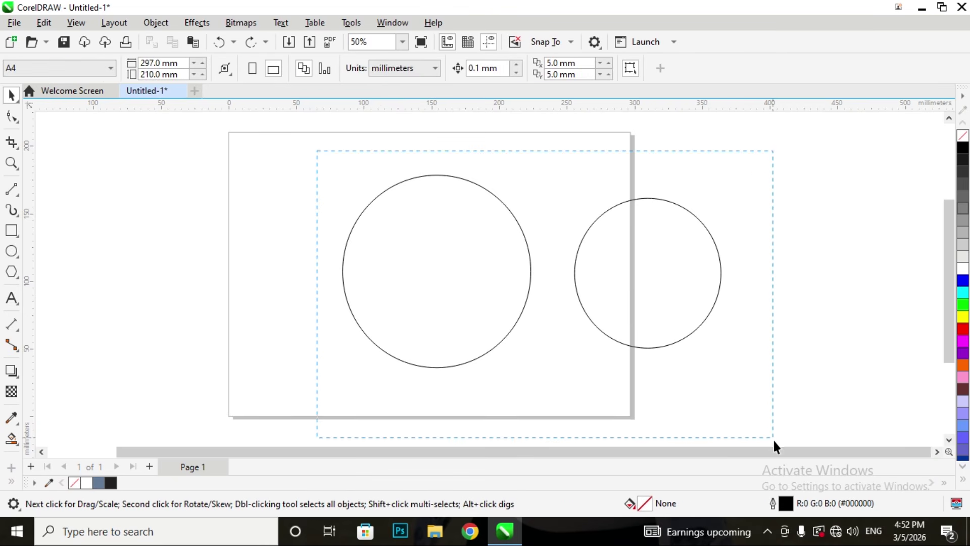
drag(773, 440, 771, 434)
key(e)
key(c)
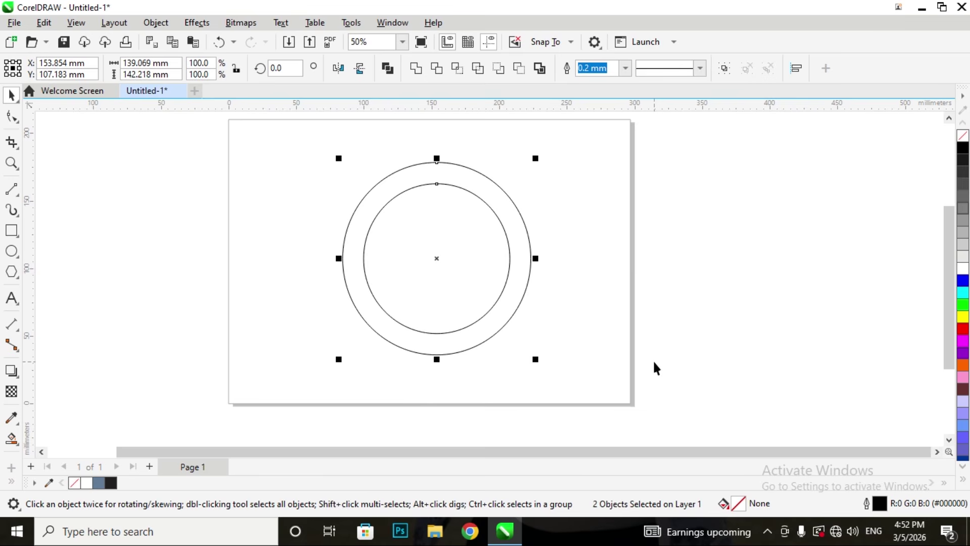
Shrink the inner circle around its own center to widen the ring between the two circles
click(623, 266)
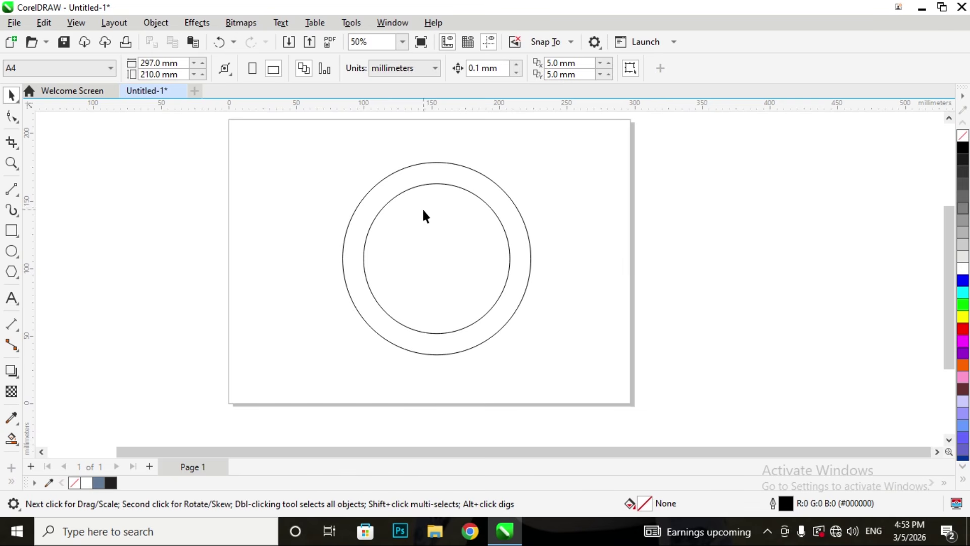
click(437, 183)
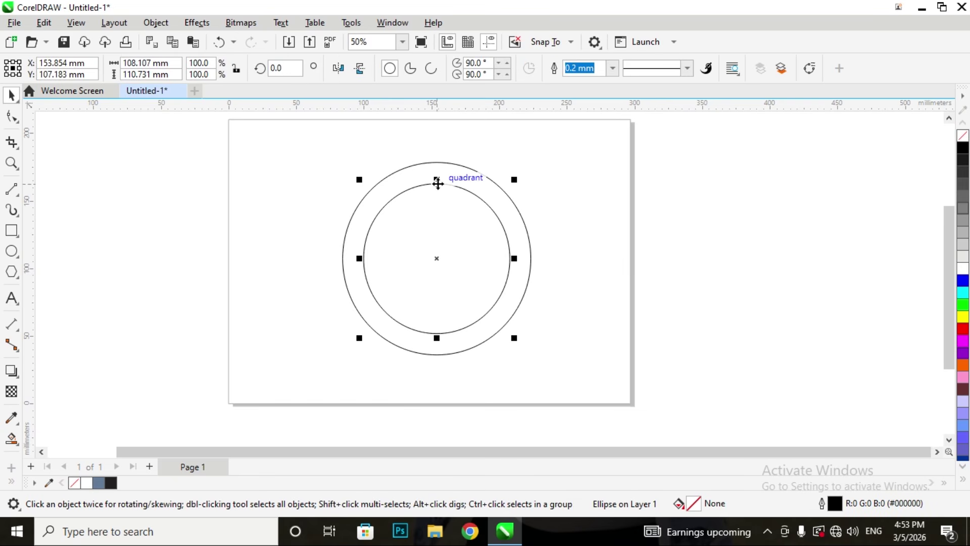
drag(513, 179, 509, 198)
click(381, 187)
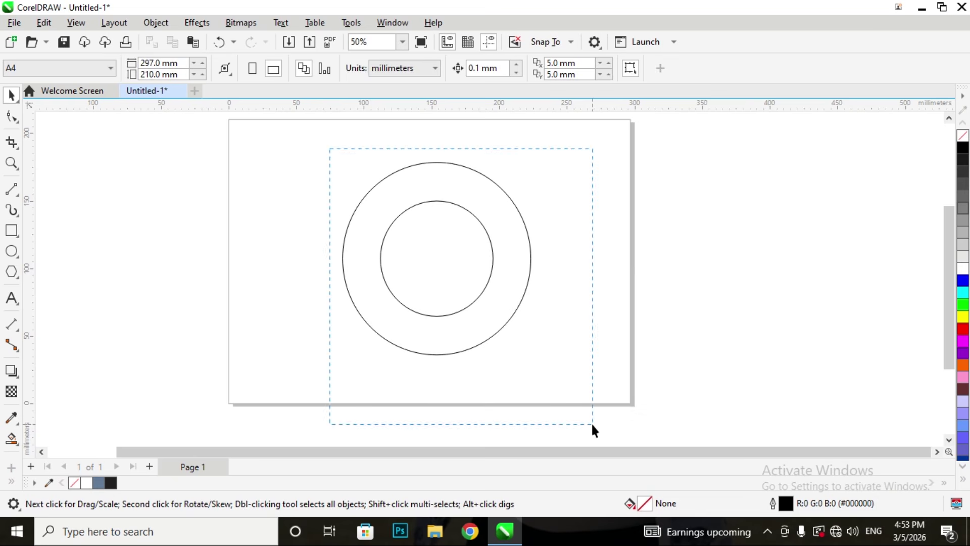
Move the inner circle outside the large one and re-align both circles to a common center
drag(592, 424, 592, 424)
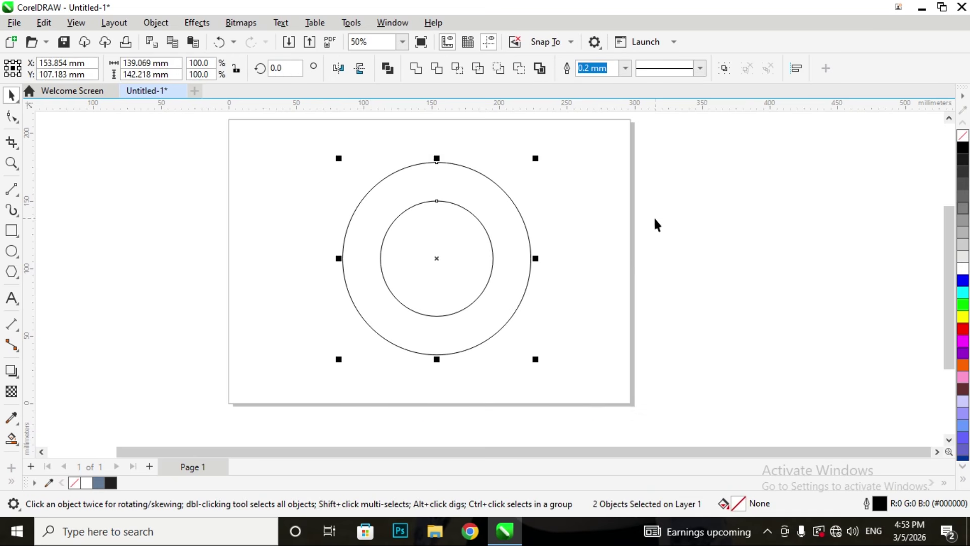
click(458, 234)
drag(461, 212, 701, 228)
click(305, 143)
drag(683, 341, 802, 401)
key(c)
key(e)
click(352, 153)
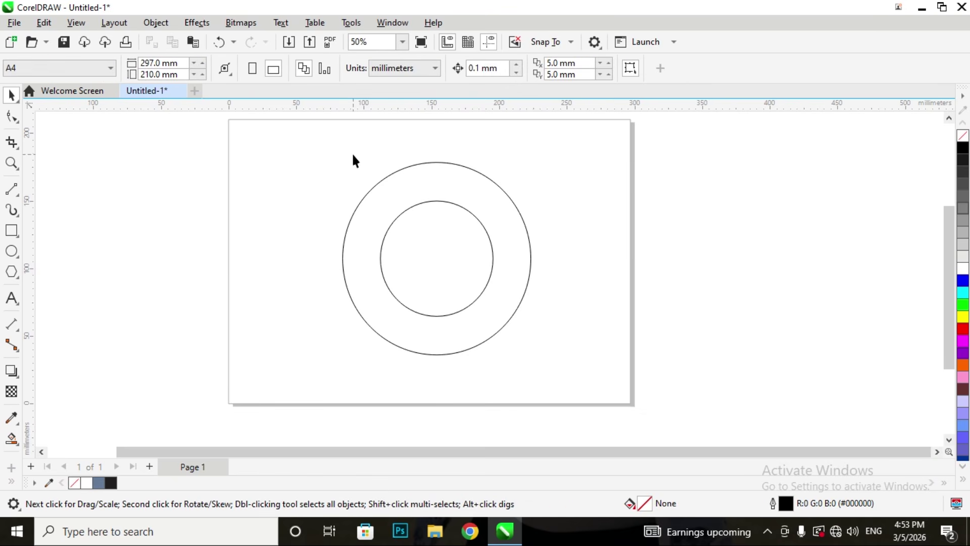
Give the outer circle a linear black-to-white fountain fill rotated to 124.3°
click(412, 168)
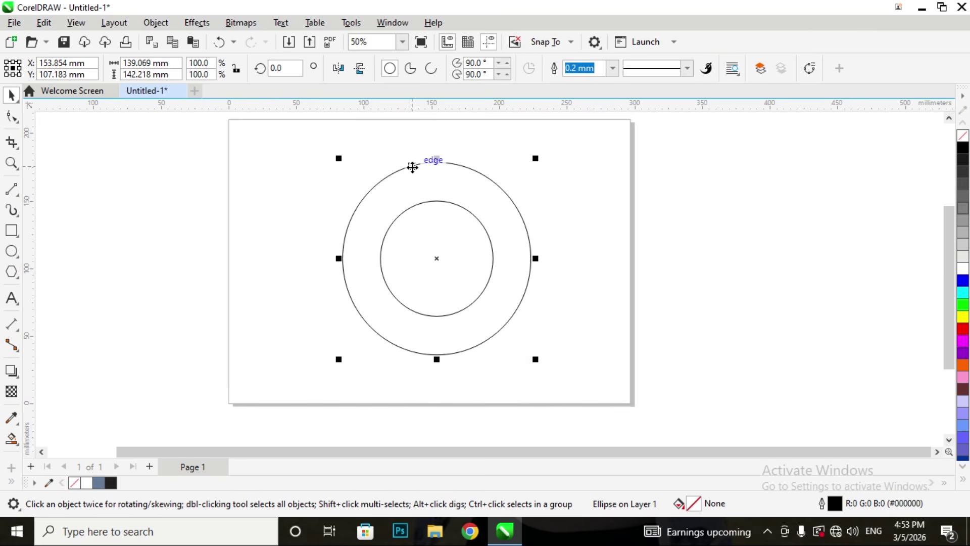
double_click(695, 503)
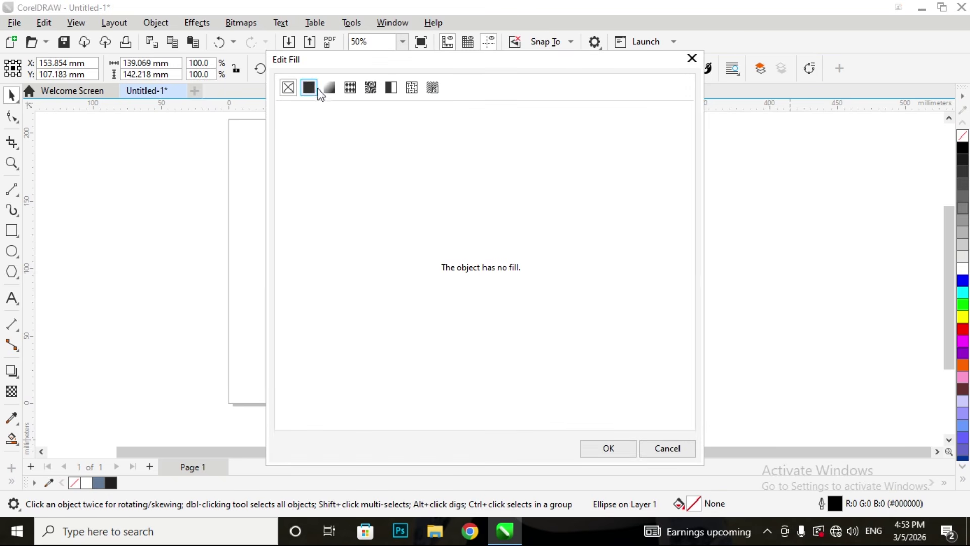
click(331, 93)
mouse_move(341, 215)
mouse_down()
mouse_move(368, 253)
mouse_move(332, 189)
mouse_move(335, 201)
mouse_up()
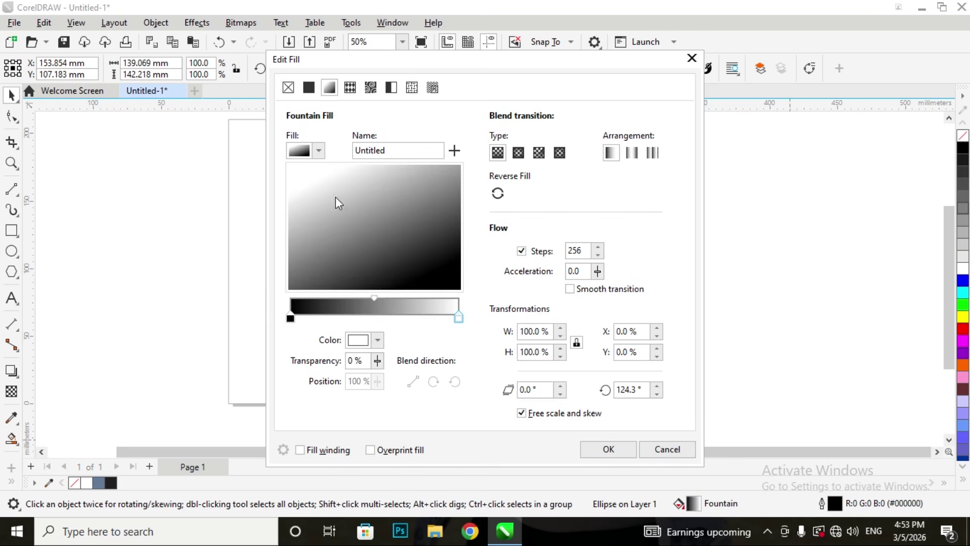
Check the black end color of the outer circle's fountain fill and rotate the gradient to 156.1°
click(291, 318)
click(360, 344)
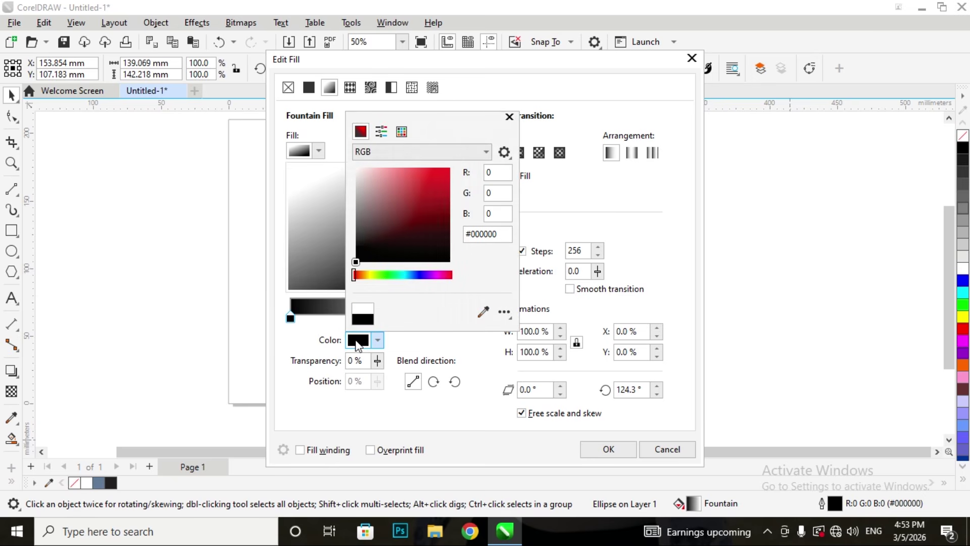
click(509, 117)
click(458, 318)
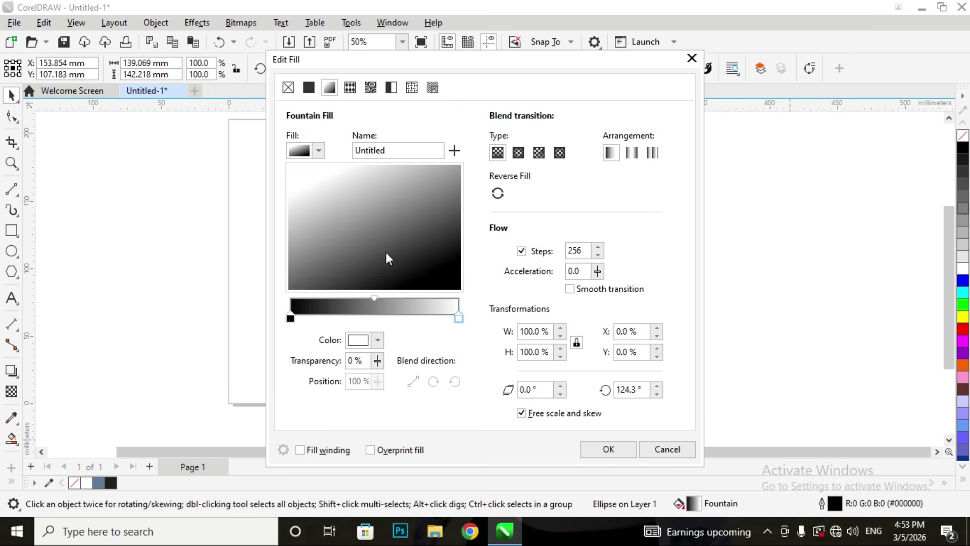
drag(311, 197, 296, 200)
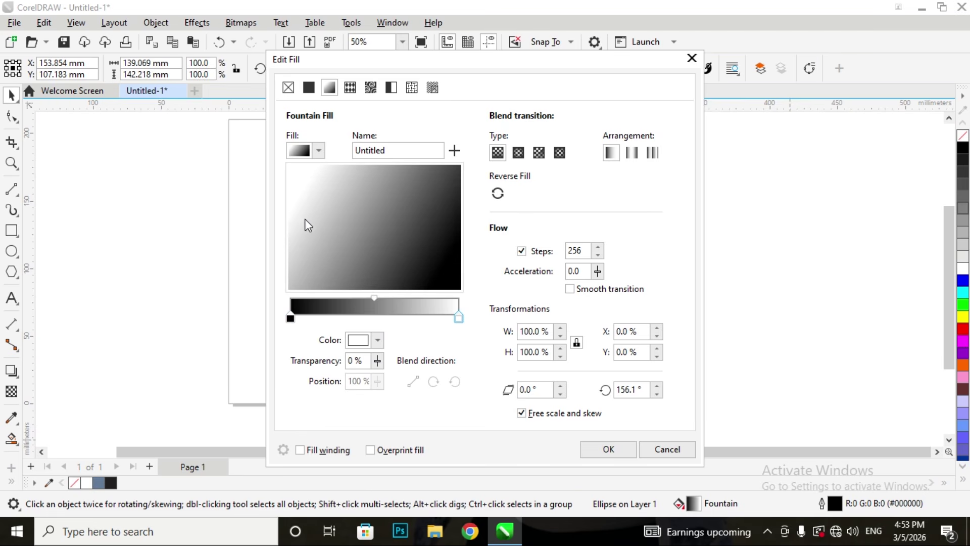
Change the gradient's white end color to light gray #BDB9B9 and apply the fill to the outer circle
click(354, 344)
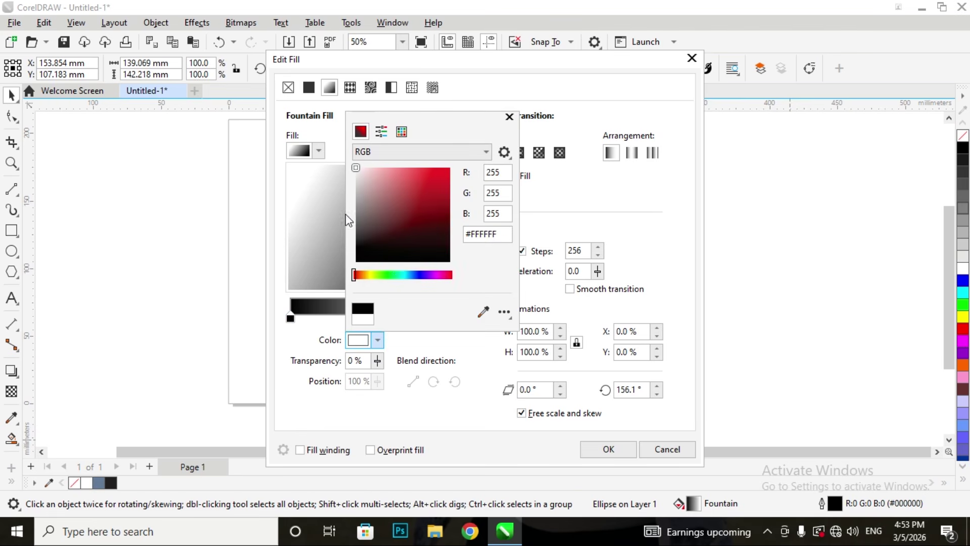
click(357, 191)
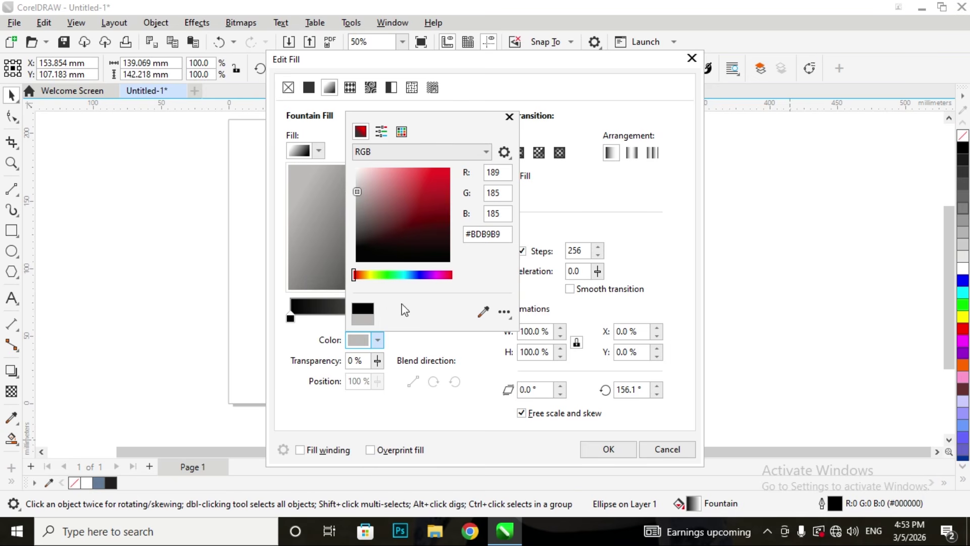
click(510, 116)
click(610, 448)
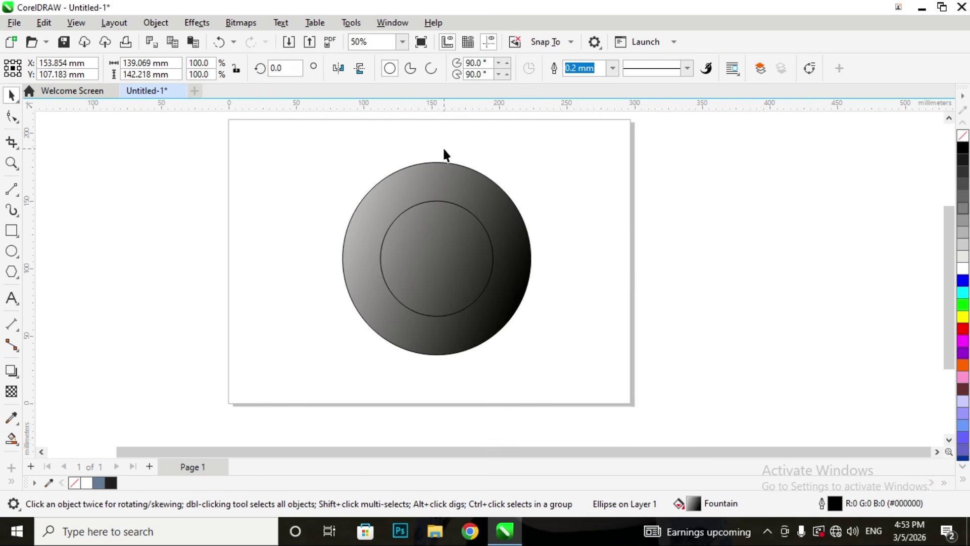
click(624, 203)
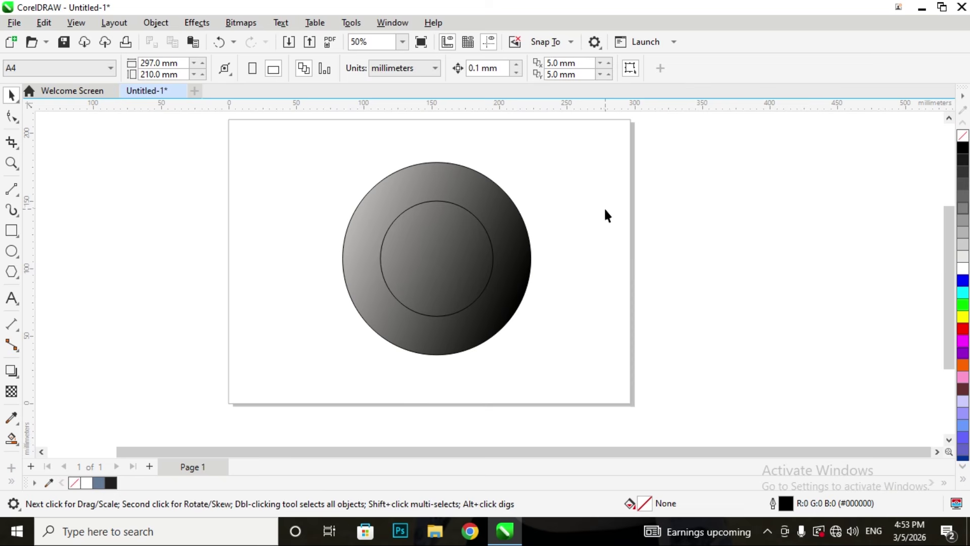
Give the inner circle a uniform white fill (#FFFFFF)
click(446, 251)
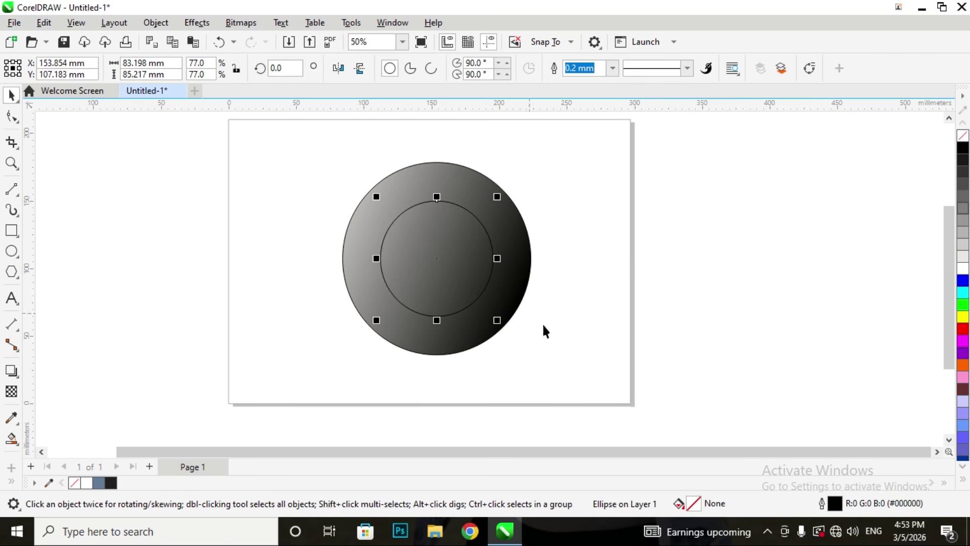
double_click(692, 508)
click(309, 87)
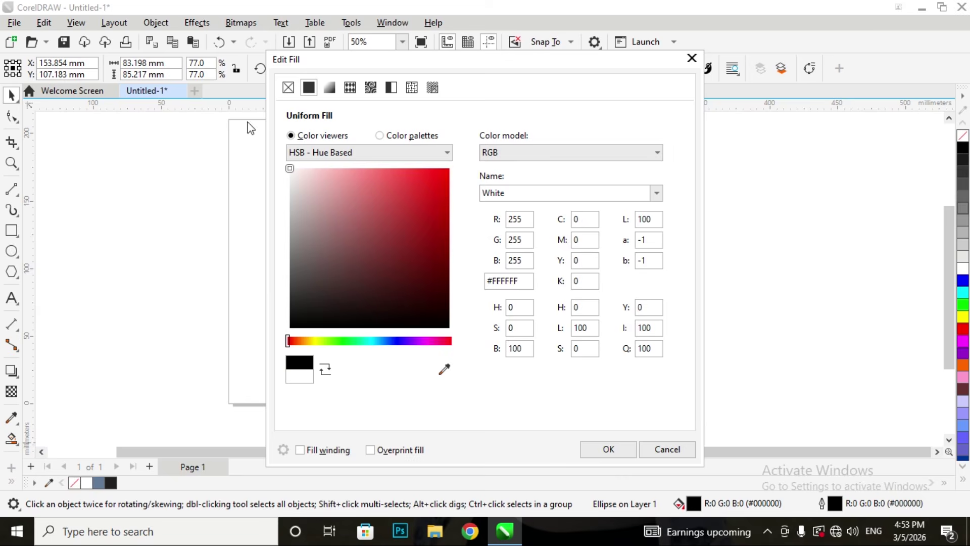
click(586, 448)
click(656, 247)
scroll(405, 197, up, 1)
scroll(410, 196, down, 1)
Remove the outlines from both the inner and outer circles by setting the outline width to None
drag(296, 145, 600, 411)
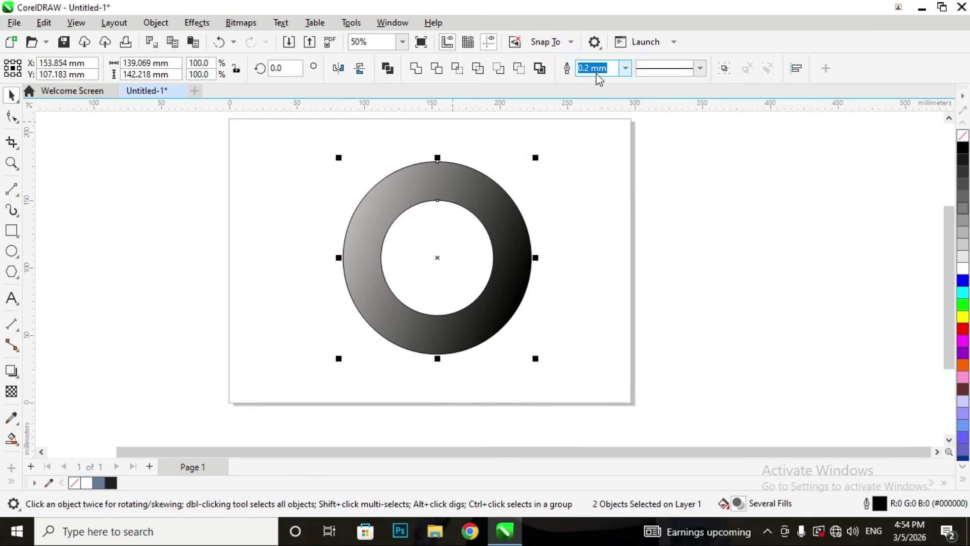
click(625, 68)
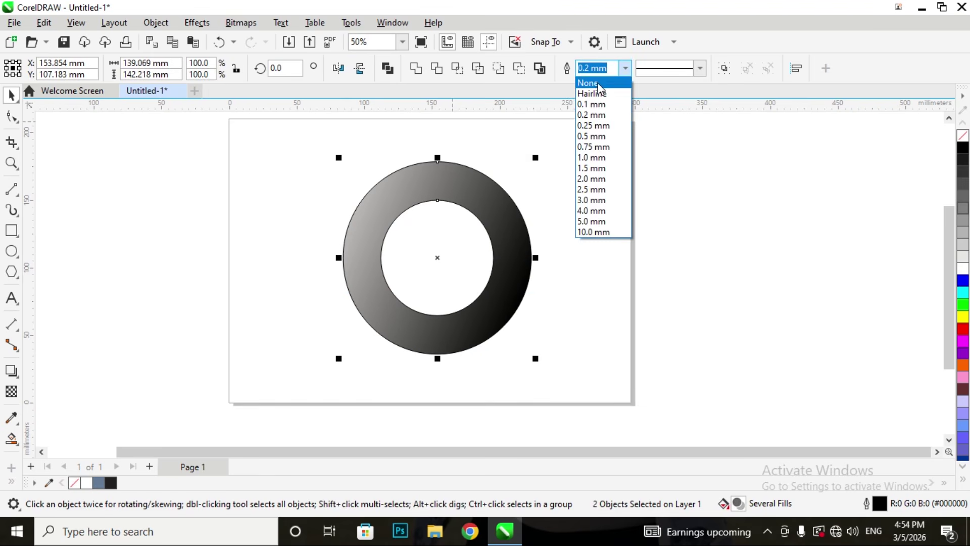
click(593, 83)
click(550, 233)
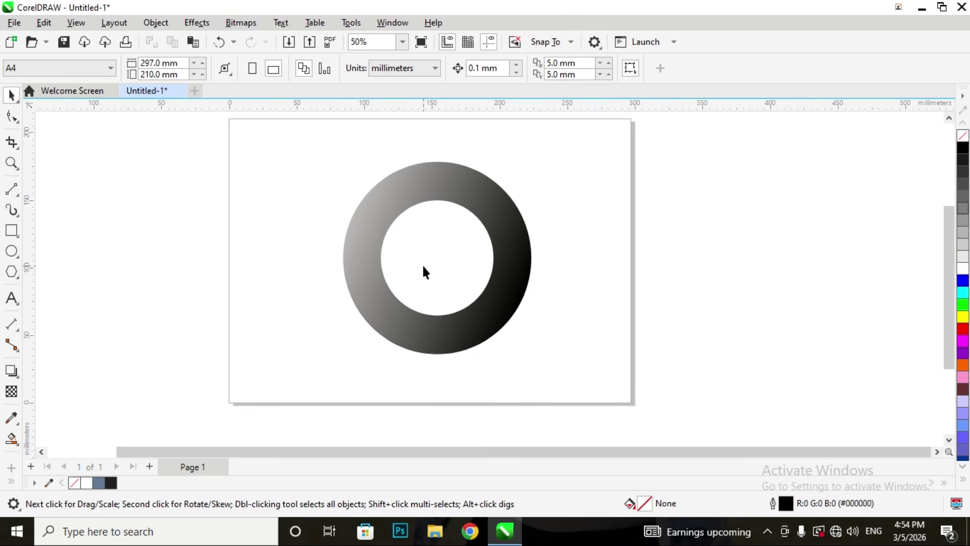
Rotate the outer circle's fountain fill slightly so its light end sits more toward the upper edge
click(375, 228)
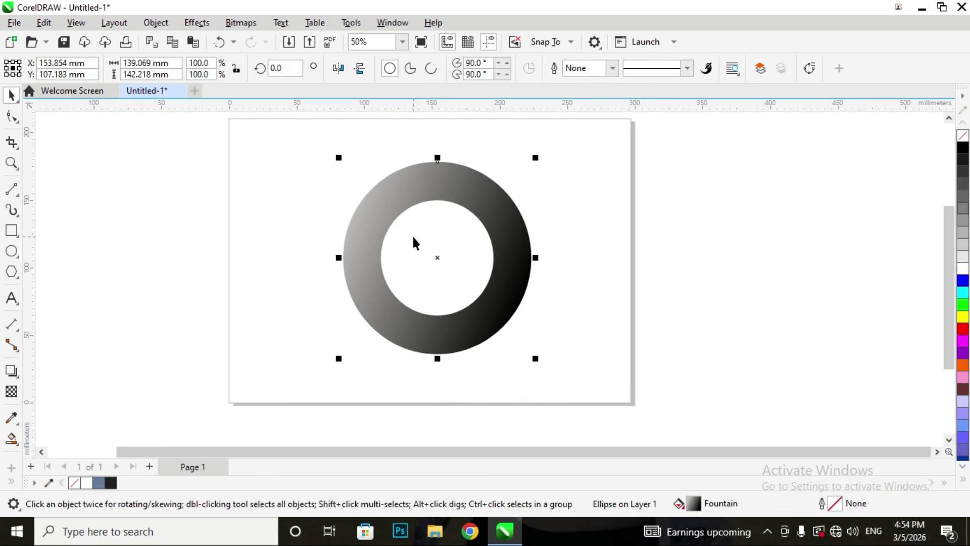
double_click(695, 504)
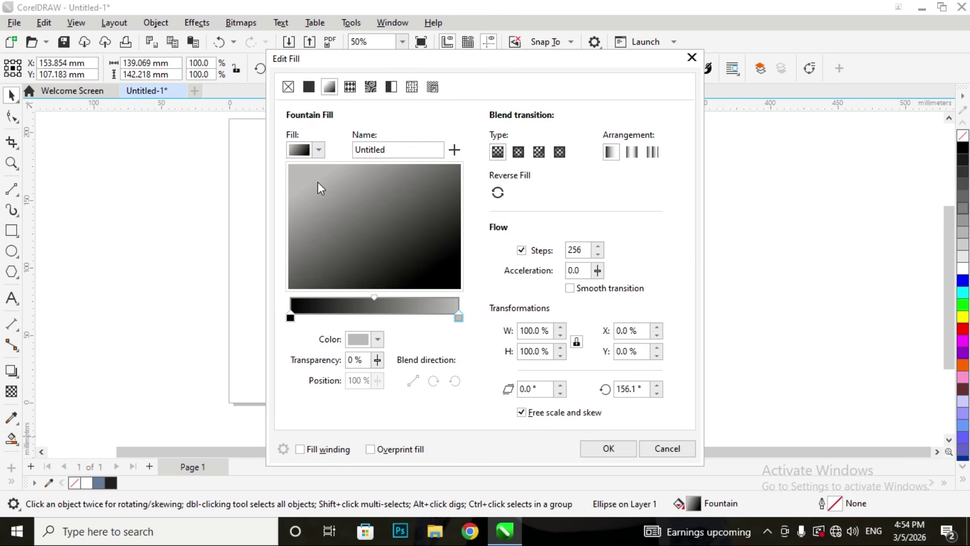
drag(316, 182, 315, 187)
click(608, 449)
click(588, 292)
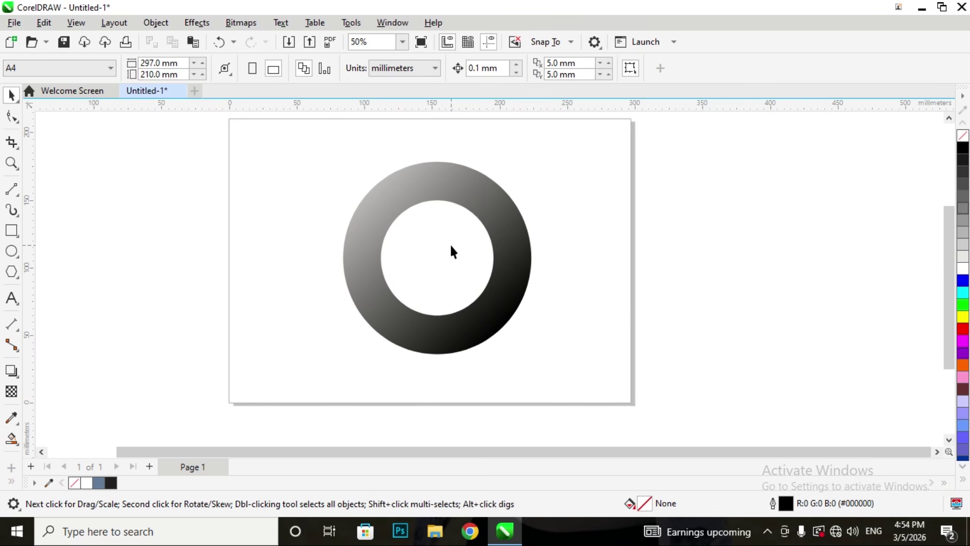
Draw a vertical 2-Point Line about 85 mm long across the inner circle, from its top quadrant to its bottom quadrant
scroll(470, 231, up, 2)
scroll(468, 229, down, 1)
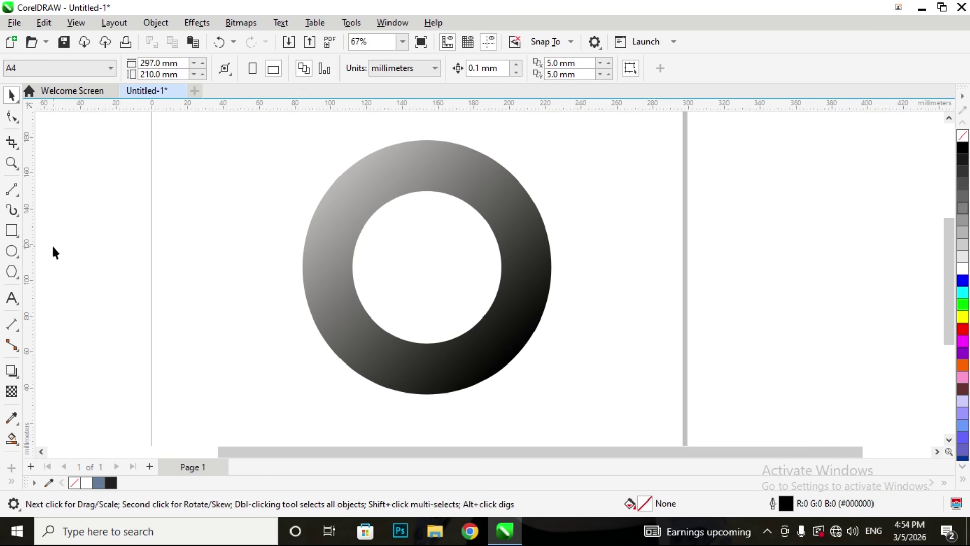
click(14, 196)
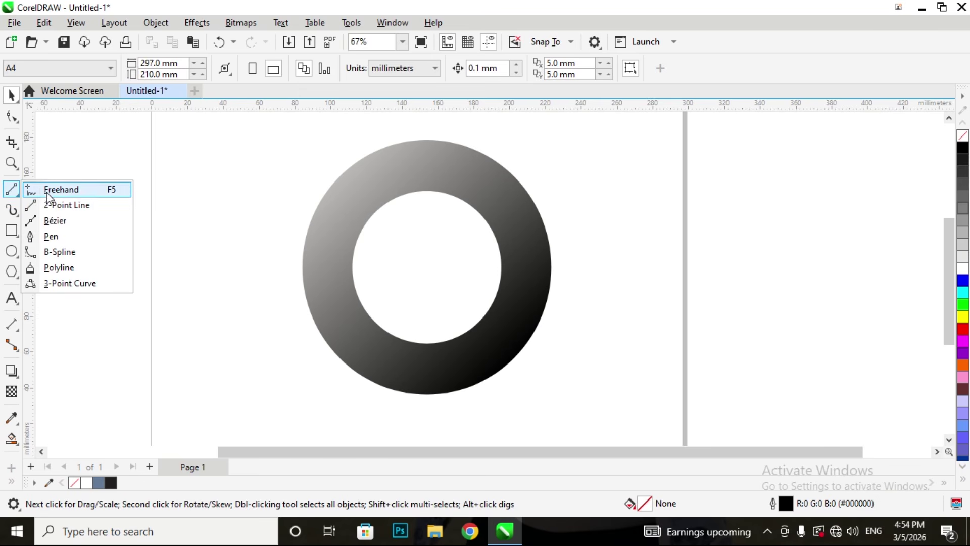
click(60, 203)
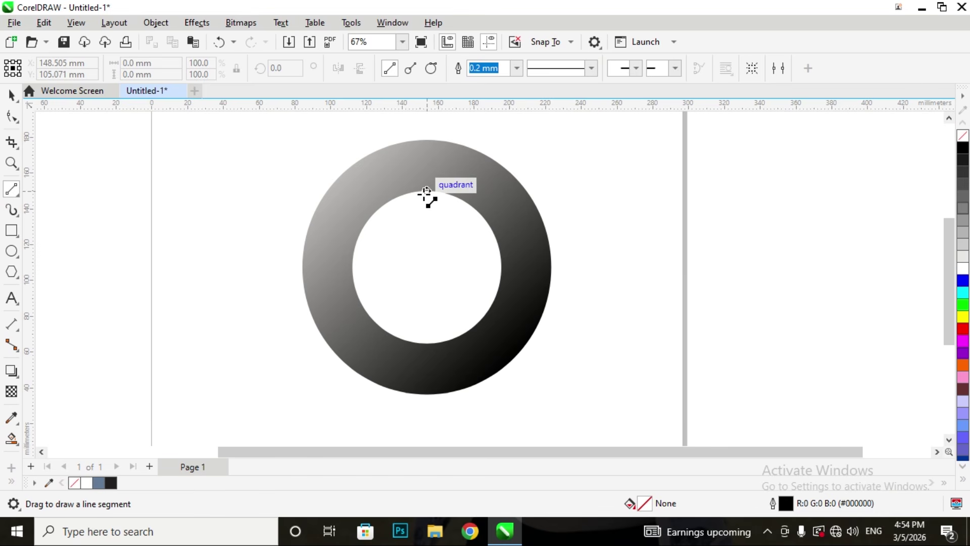
drag(426, 192, 426, 346)
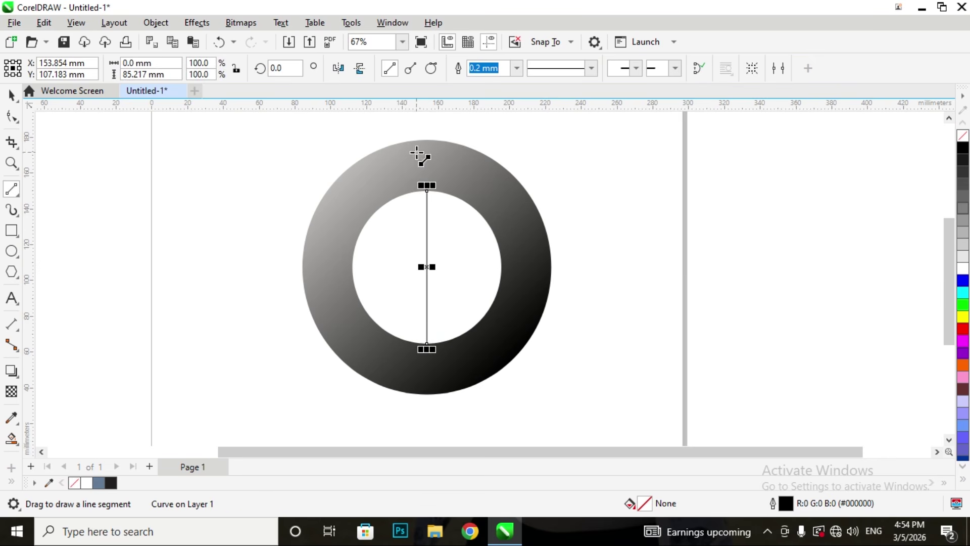
scroll(415, 167, up, 3)
scroll(459, 313, up, 3)
scroll(412, 151, up, 1)
scroll(414, 143, down, 3)
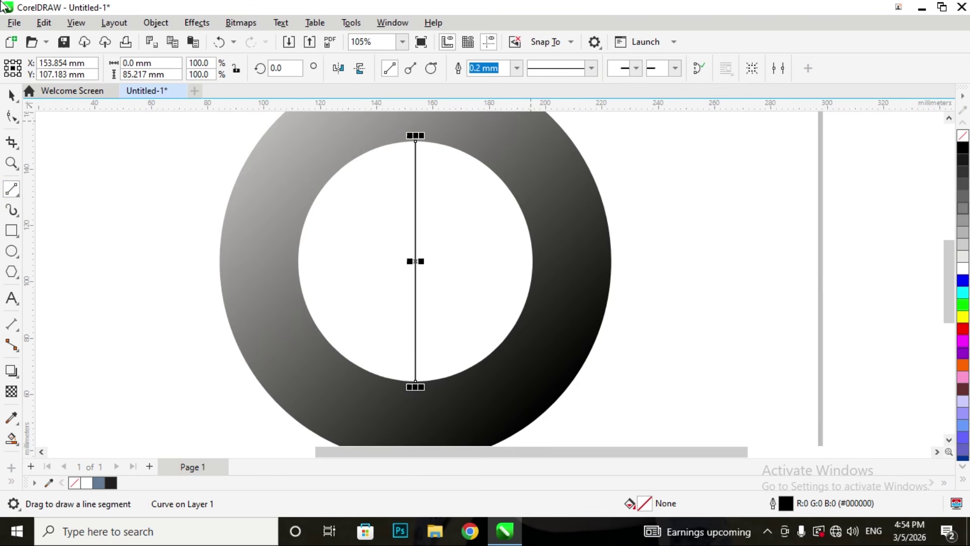
Add a copy of the vertical line rotated 90° to form a cross inside the inner circle
click(11, 95)
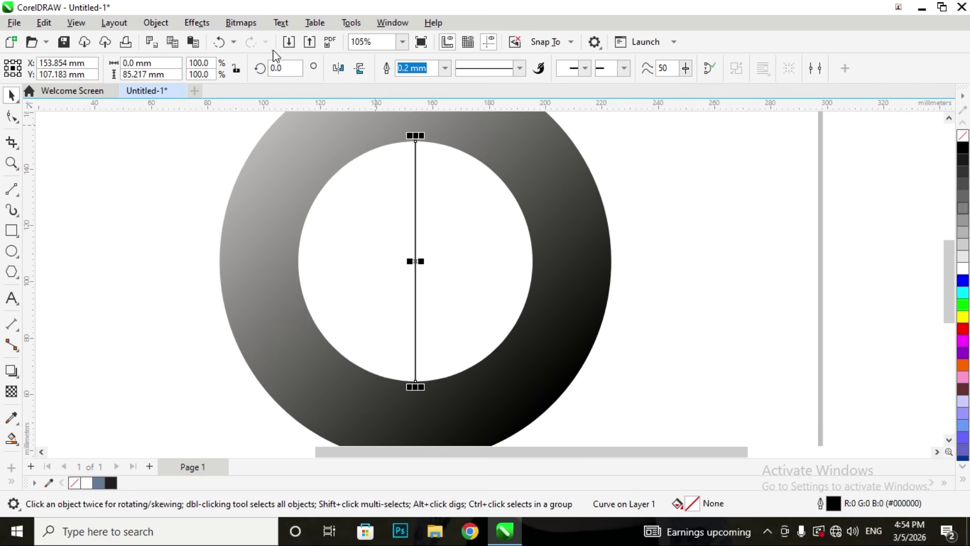
click(296, 70)
text(90)
key(Return)
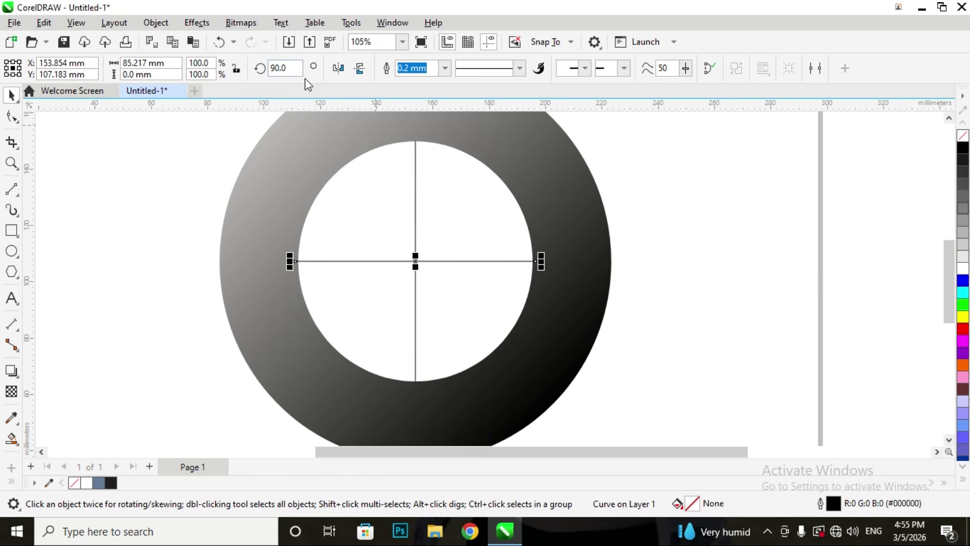
scroll(535, 129, down, 1)
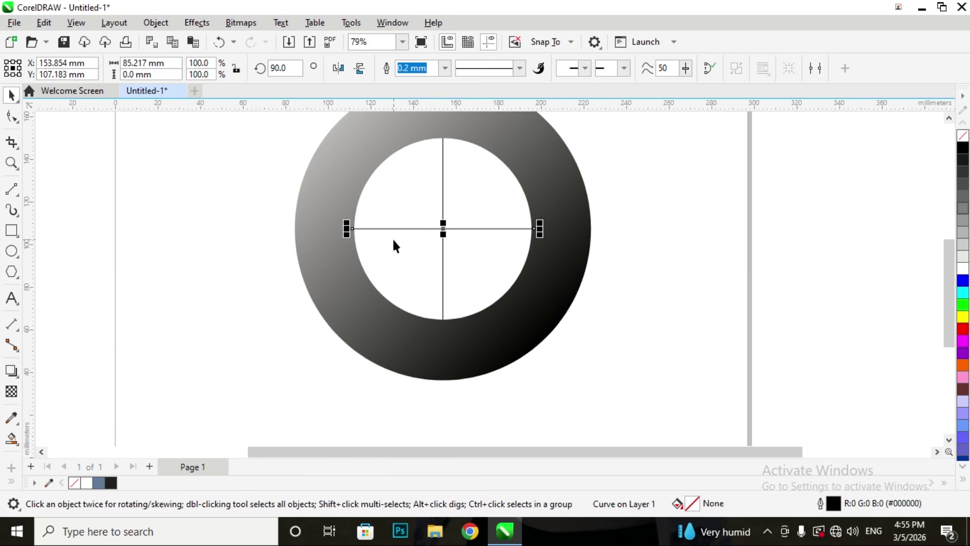
click(626, 207)
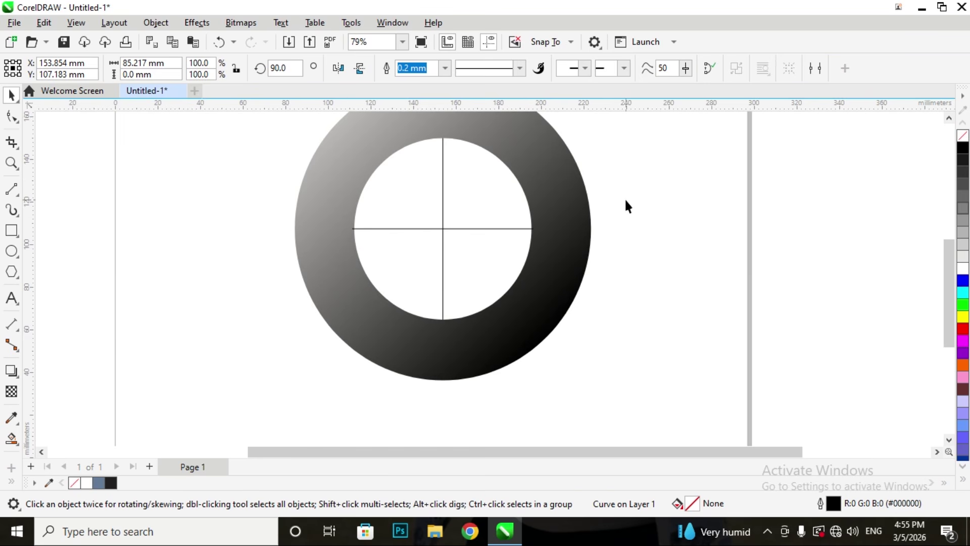
Create a shape from the upper-left quarter of the inner circle with Smart Fill and color it dark blue, C100 M80 Y0 K0
scroll(424, 172, down, 3)
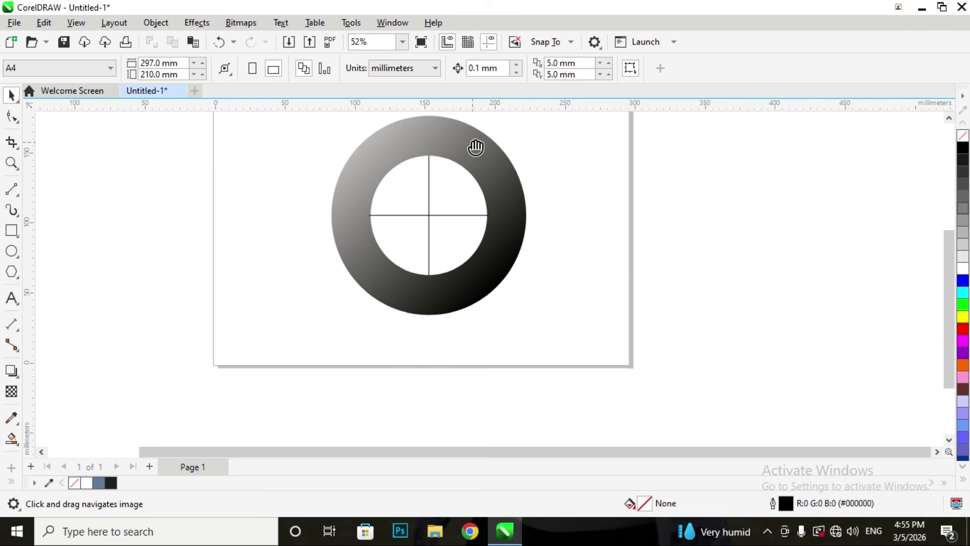
drag(475, 147, 451, 162)
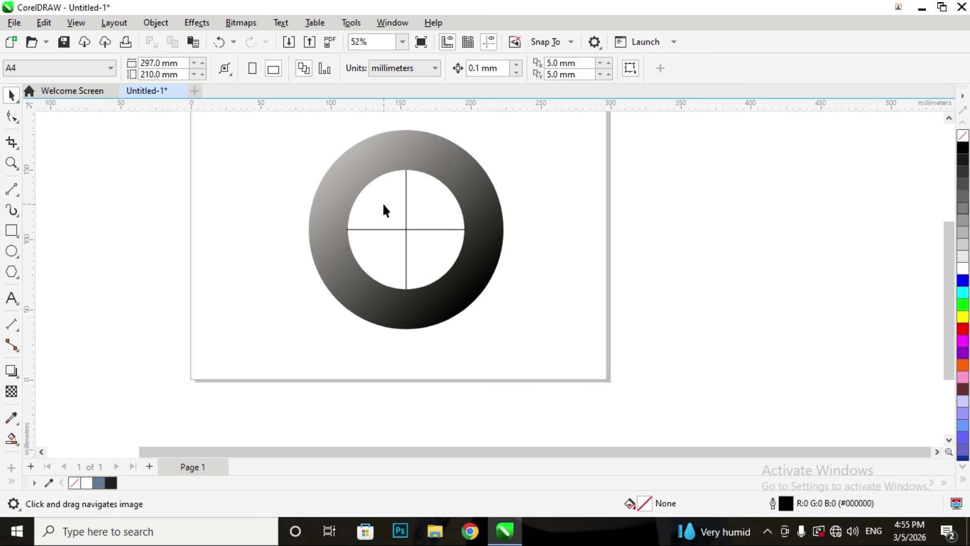
click(12, 439)
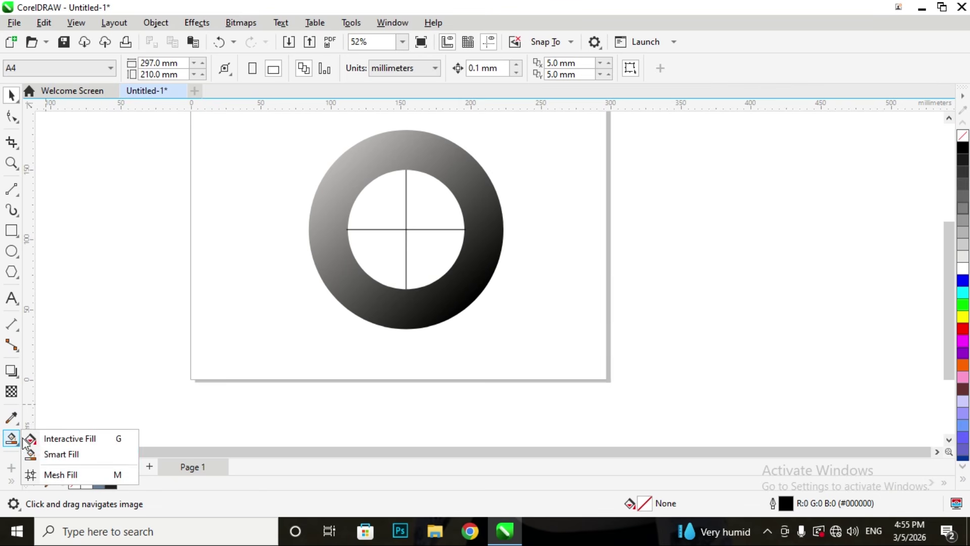
click(49, 449)
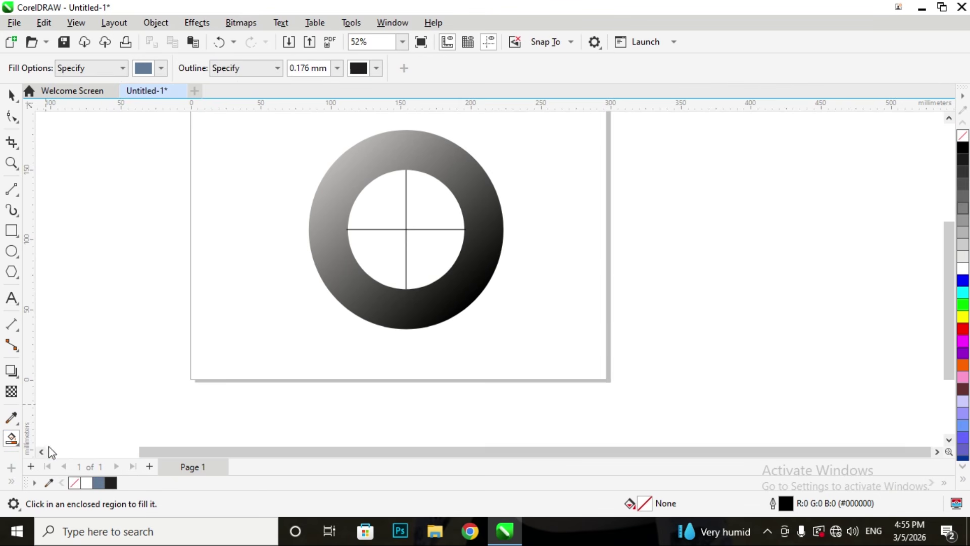
click(378, 209)
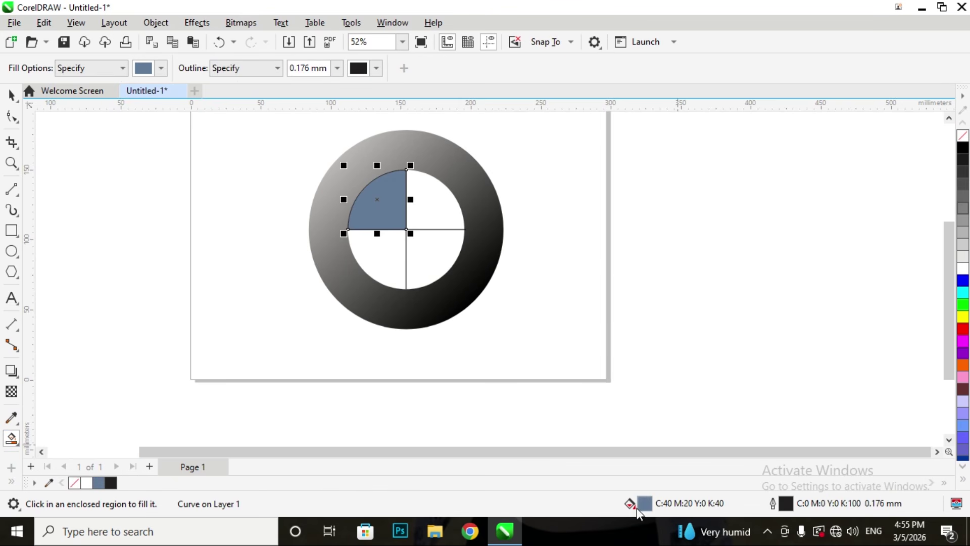
double_click(644, 503)
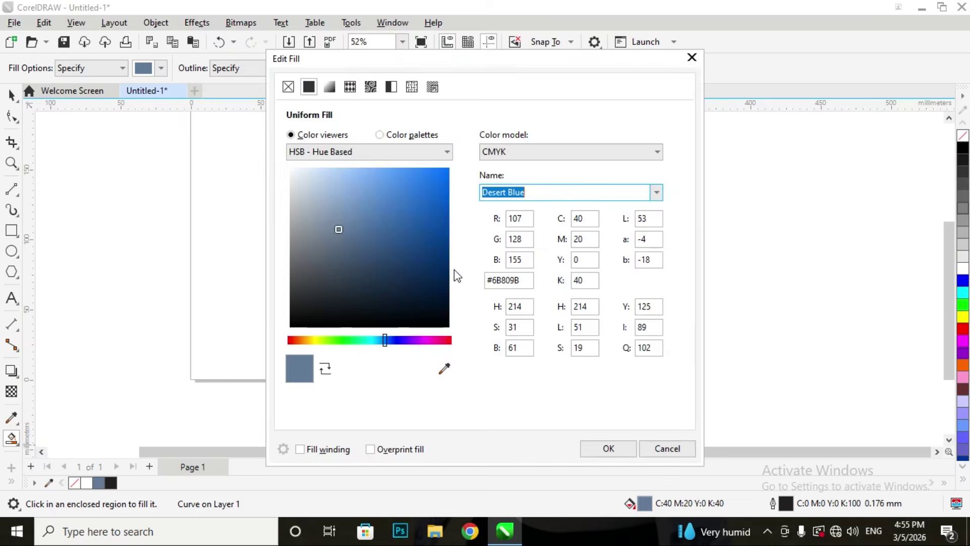
click(443, 235)
click(438, 219)
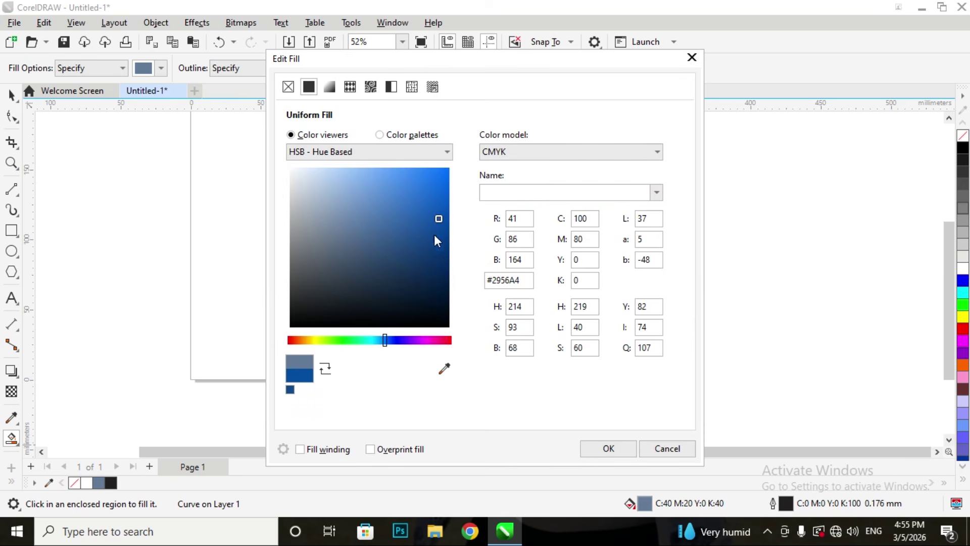
click(608, 449)
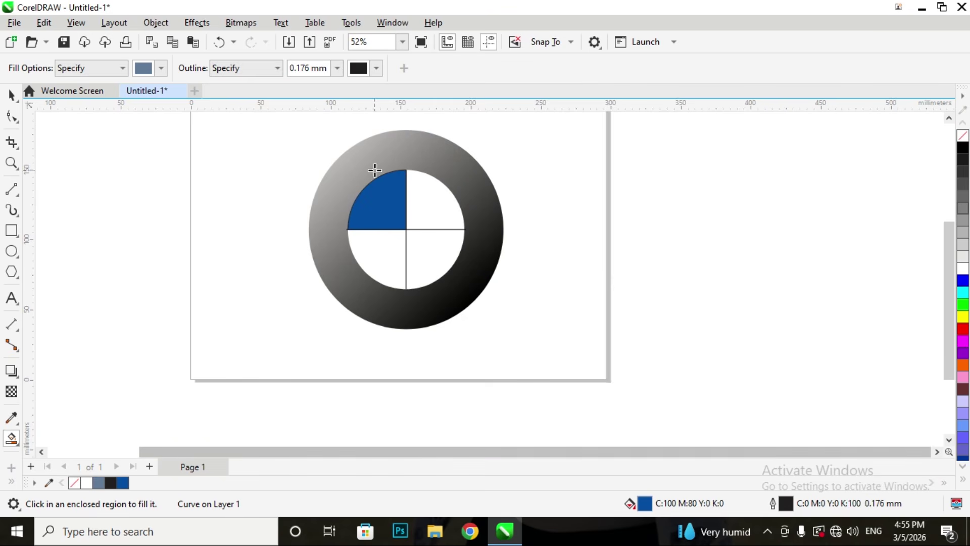
Smart Fill the lower-right quarter of the inner circle and recolor it light blue, C66 M36 Y0 K0, undoing any stray fill over the whole emblem
click(414, 259)
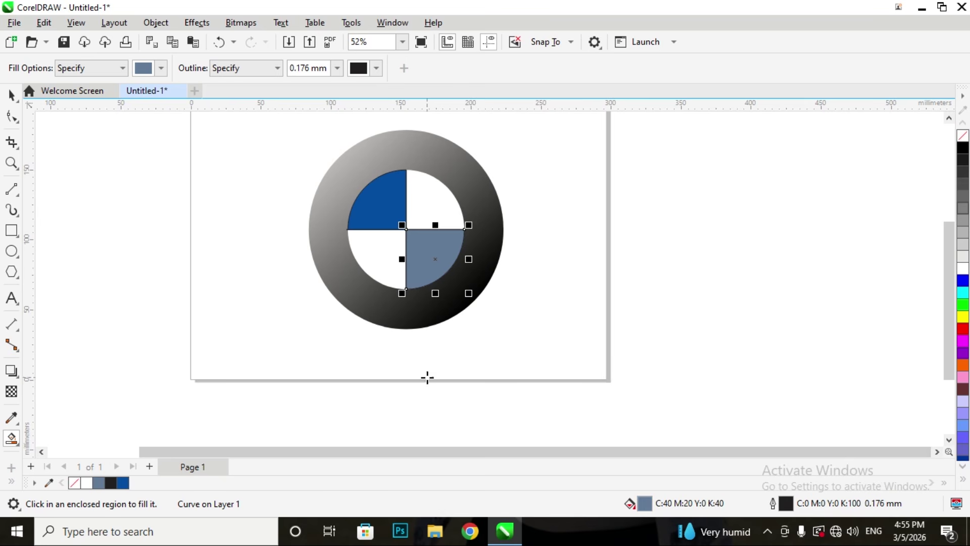
double_click(644, 504)
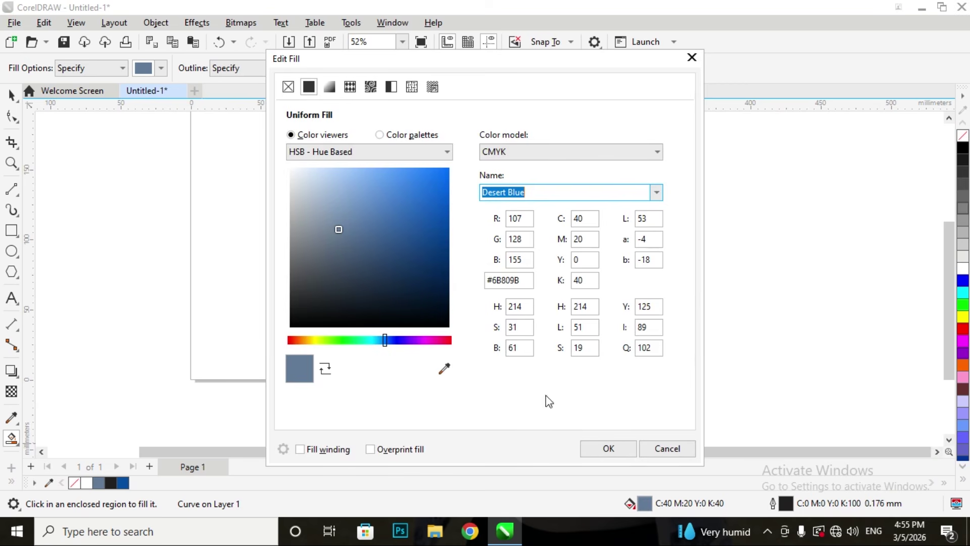
click(373, 174)
mouse_move(374, 175)
mouse_down()
mouse_move(417, 179)
mouse_move(388, 185)
mouse_up()
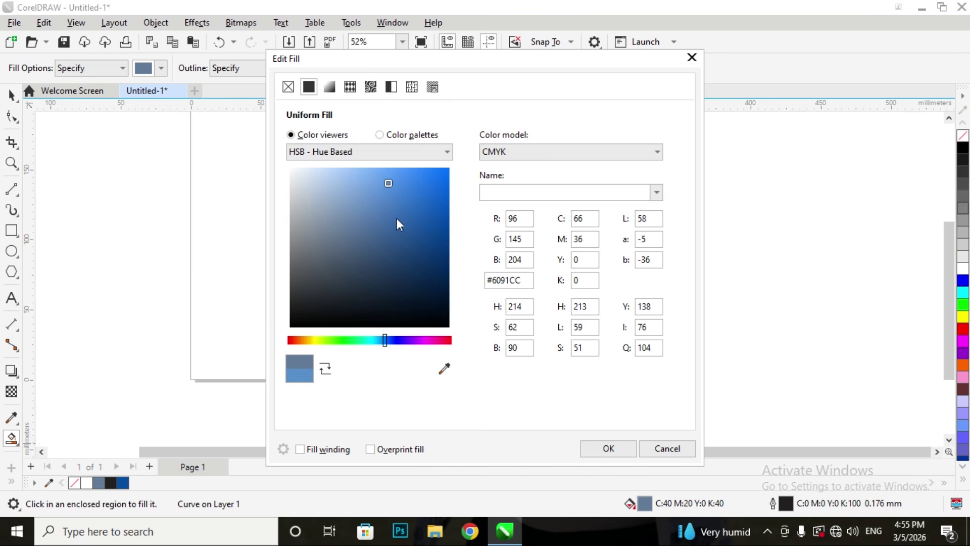
click(581, 452)
key(ctrl+v)
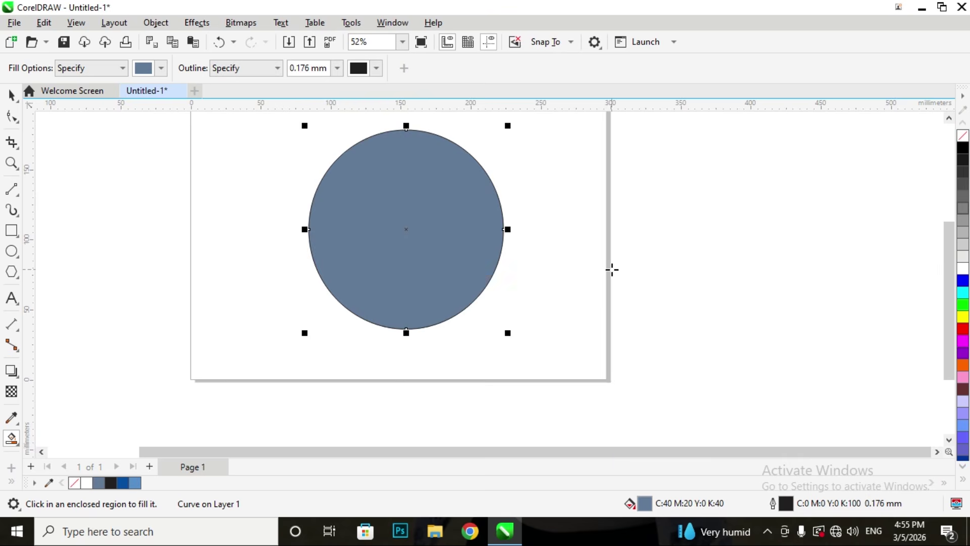
key(ctrl+z)
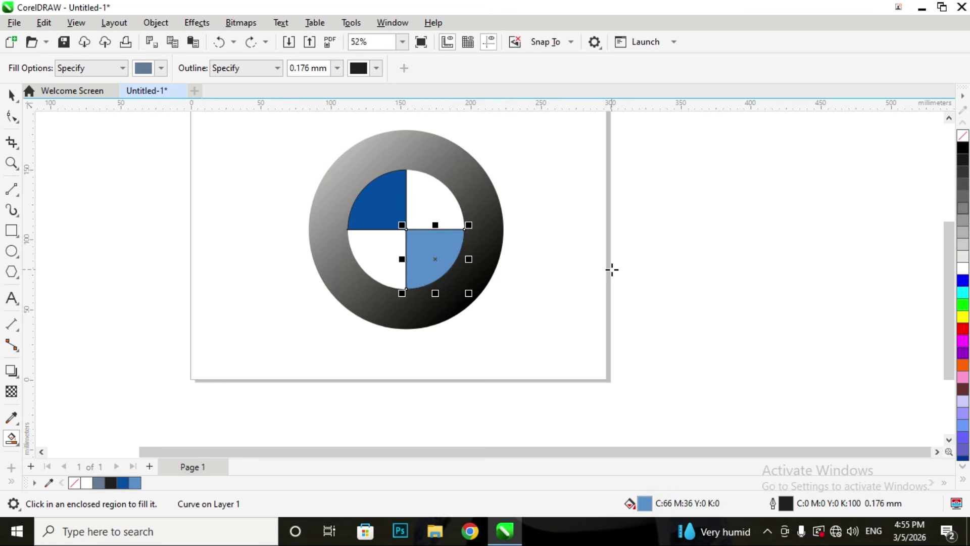
Move the dark blue quarter slightly up and left, and undo the shift of the white inner circle
click(10, 94)
click(272, 236)
click(437, 211)
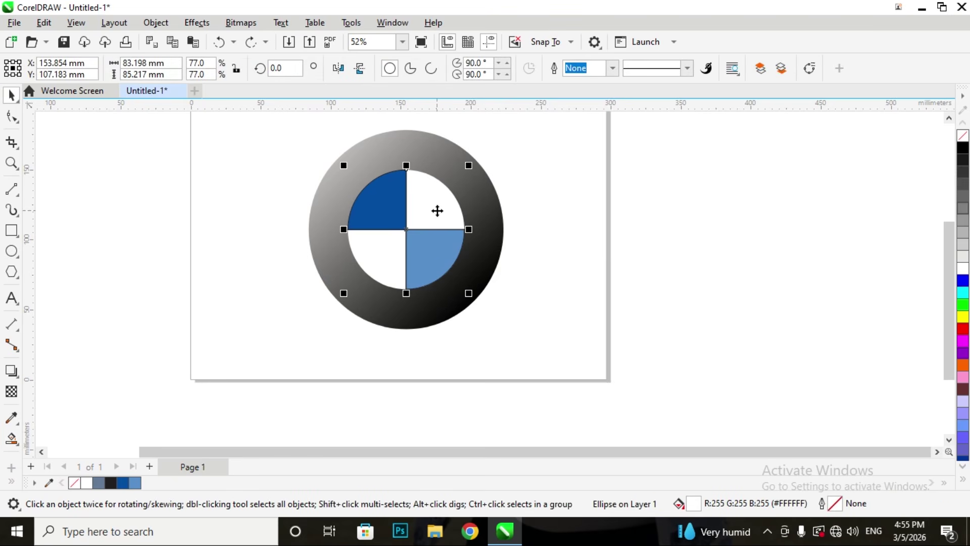
scroll(437, 210, up, 2)
scroll(372, 225, down, 1)
ctrl+click(371, 225)
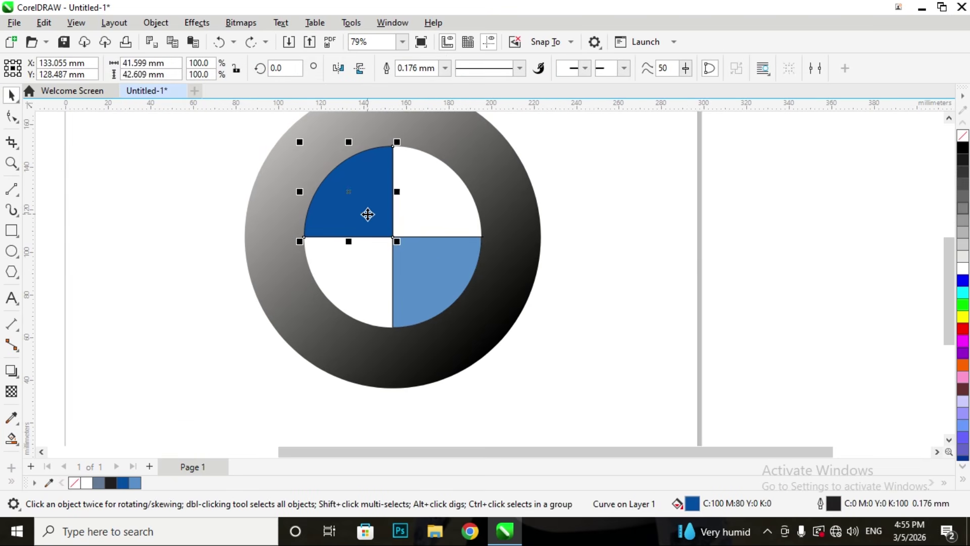
drag(368, 213, 364, 212)
click(415, 216)
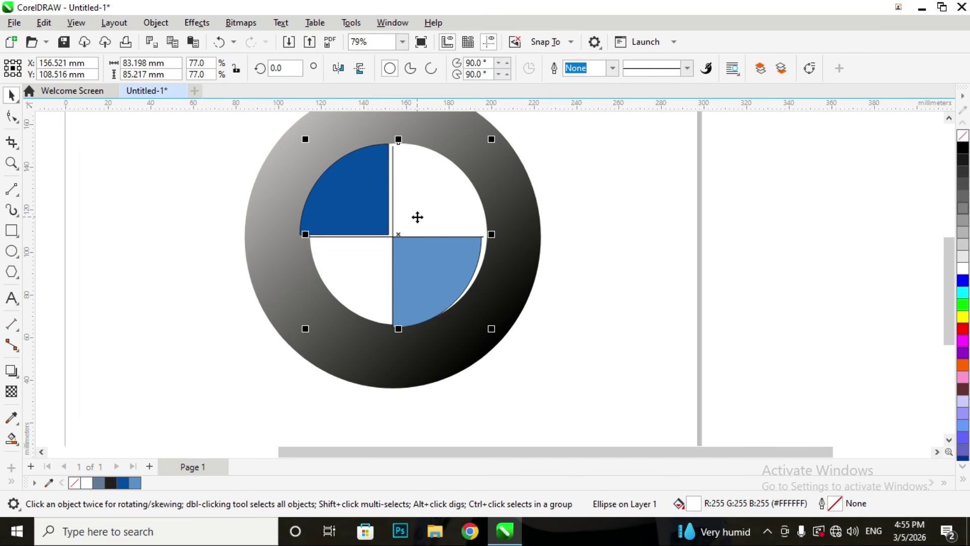
key(ctrl+z)
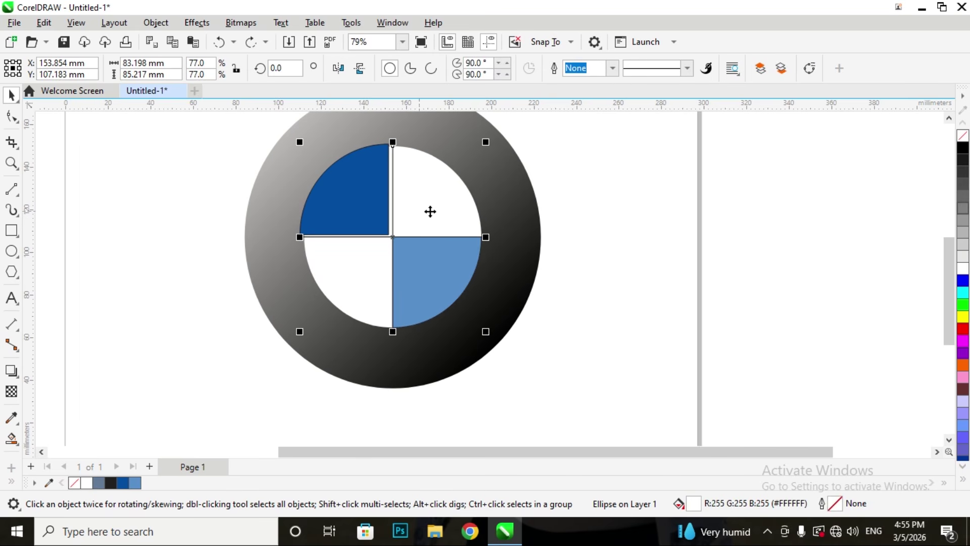
Create a shape from the upper-right quarter of the inner circle with Smart Fill and color it white, C0 M0 Y0 K0
click(12, 440)
click(71, 453)
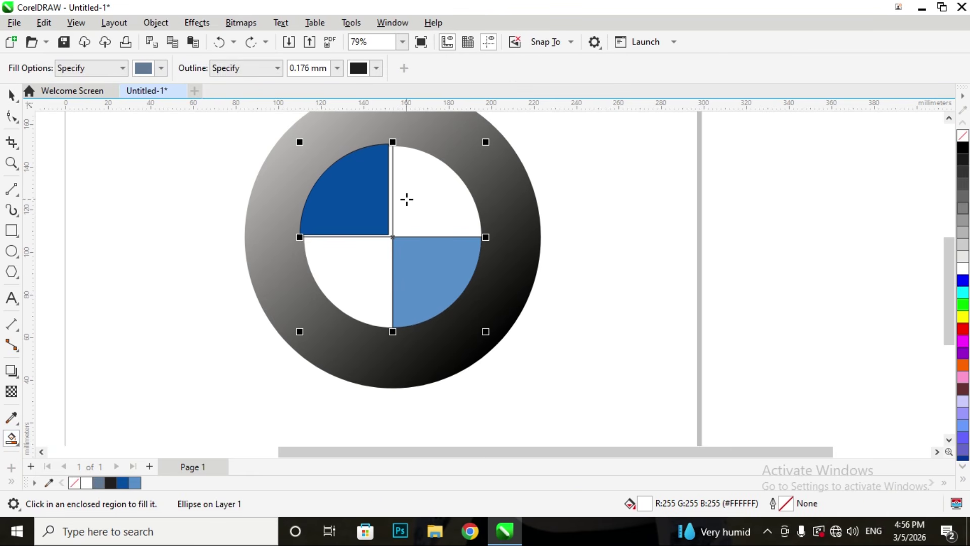
click(423, 202)
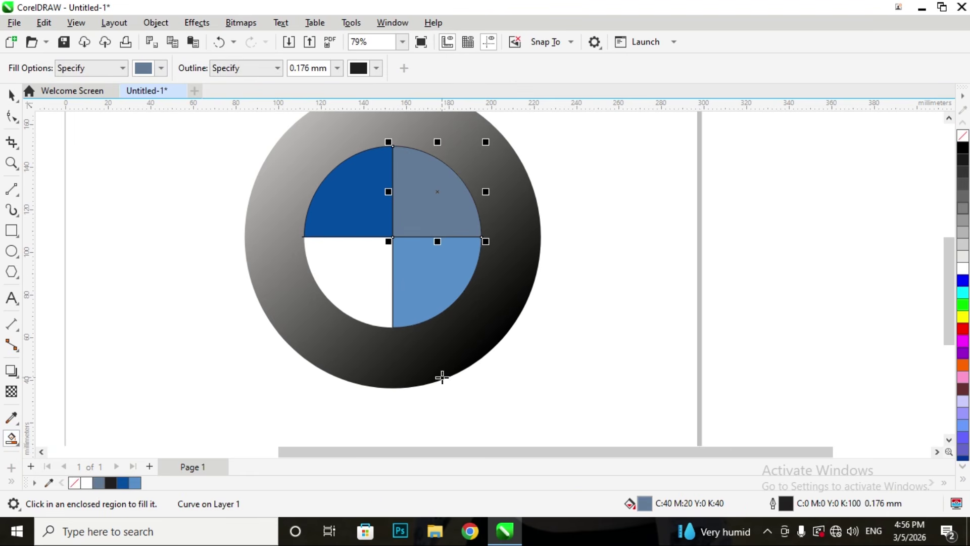
double_click(645, 506)
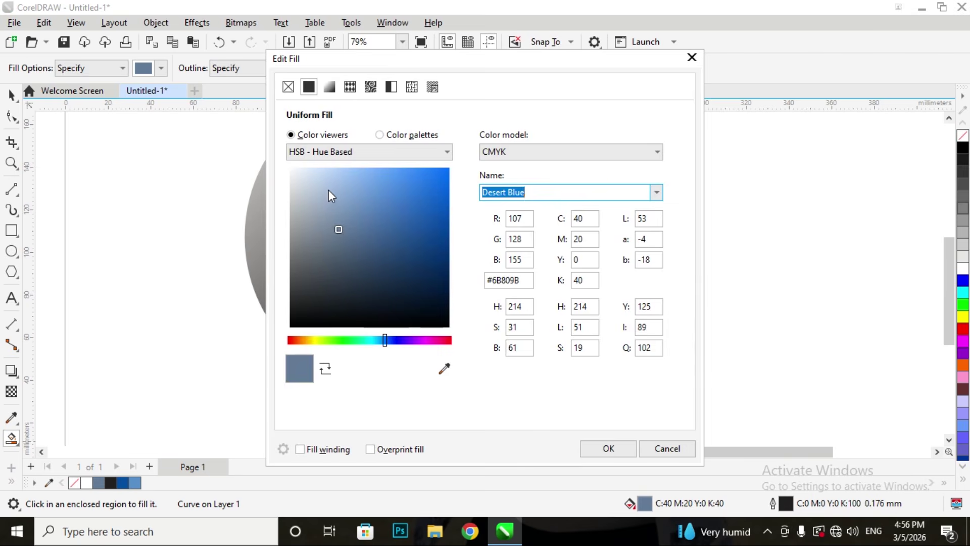
drag(329, 190, 268, 157)
click(608, 449)
Smart Fill the lower-left quarter of the inner circle and recolor it white, C0 M0 Y0 K0, undoing any stray fill over the whole emblem
click(338, 293)
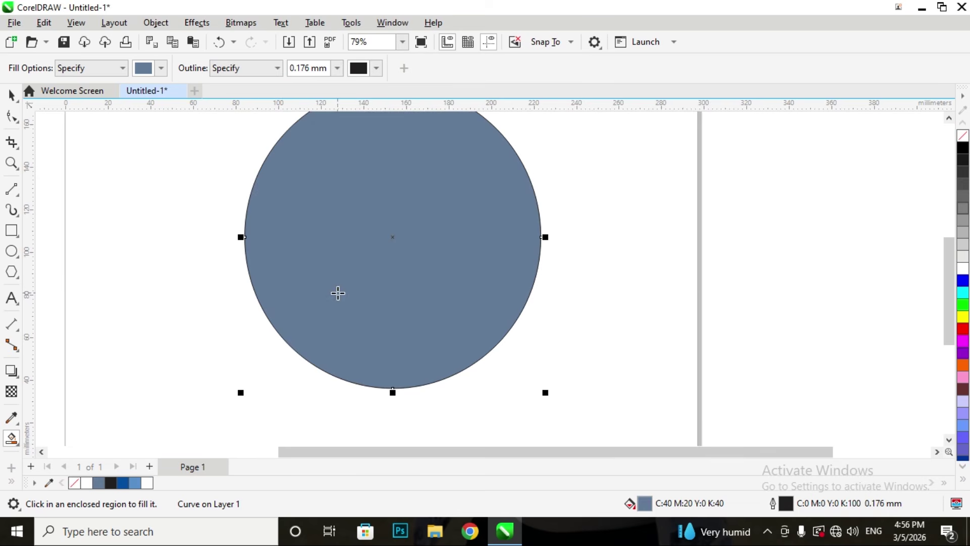
key(ctrl+z)
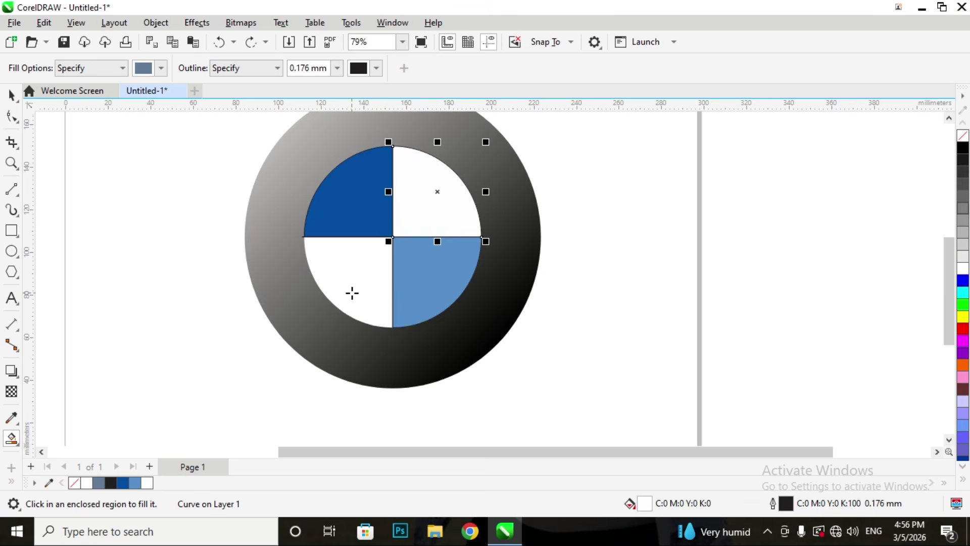
click(13, 440)
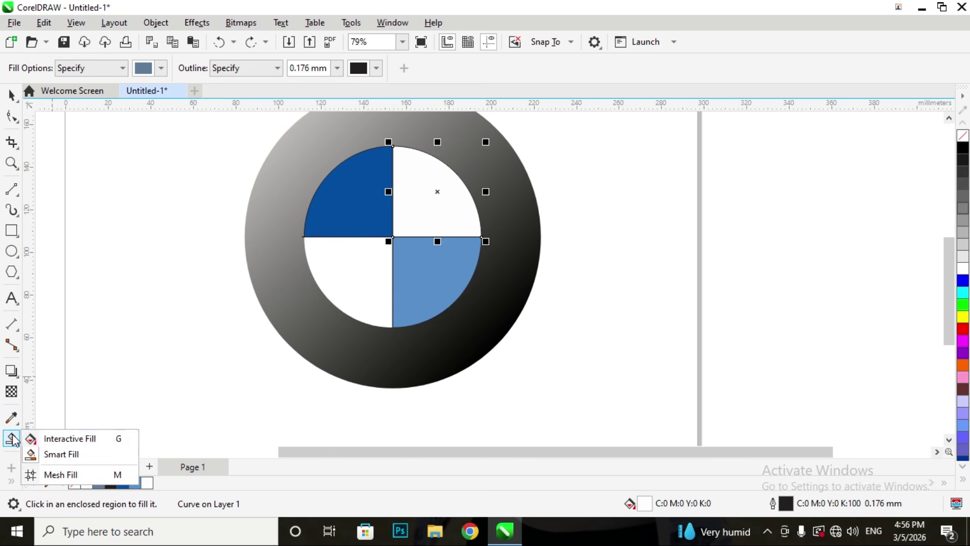
click(47, 453)
click(354, 274)
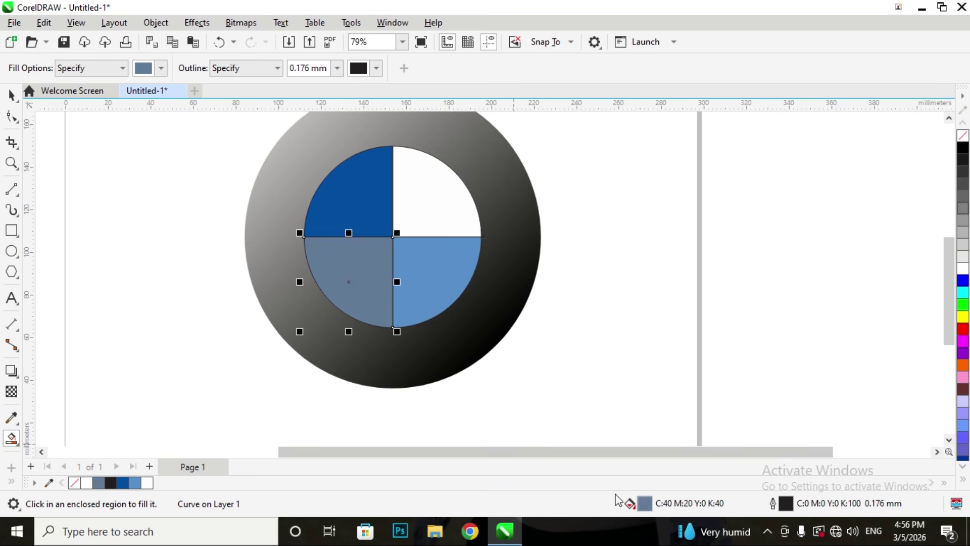
double_click(645, 503)
drag(385, 203, 230, 118)
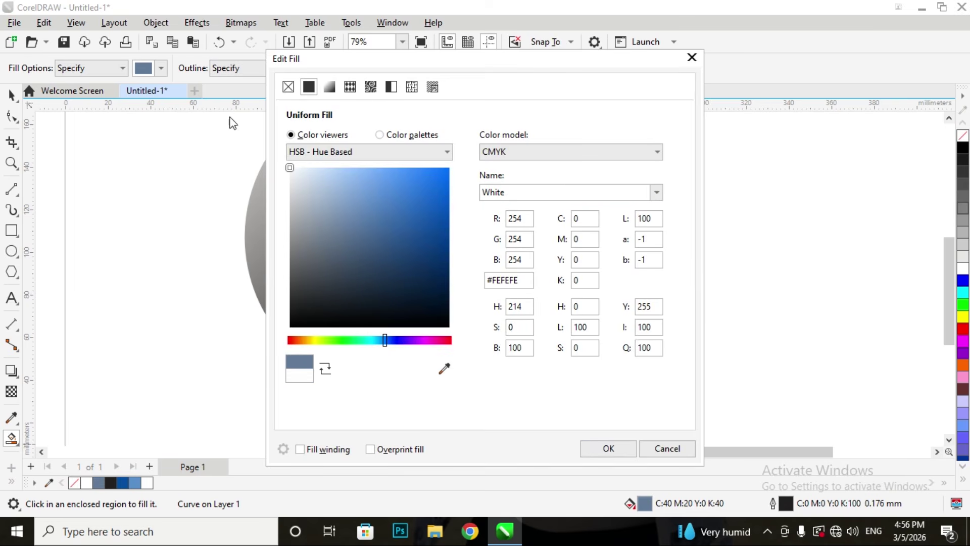
click(608, 448)
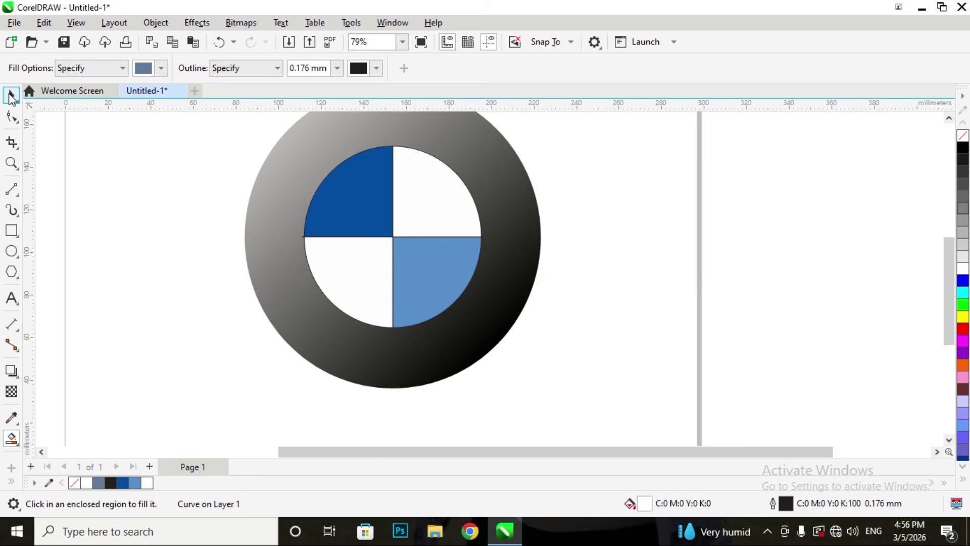
Set the outline width to None for the dark blue quarter and the upper-right white quarter
click(11, 94)
click(342, 199)
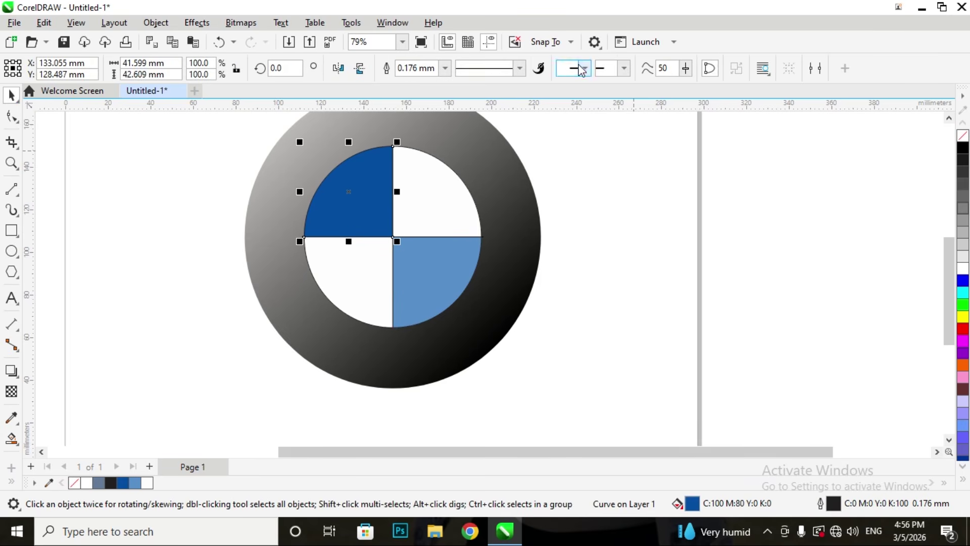
click(444, 67)
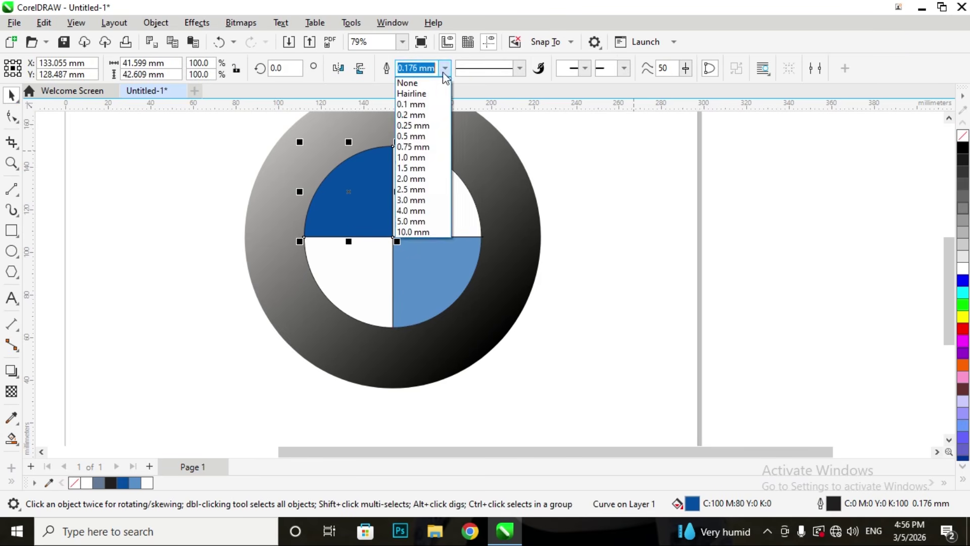
click(428, 86)
click(431, 183)
click(444, 68)
click(425, 85)
Set the outline width to None for the light blue quarter and the lower-left white quarter
click(427, 284)
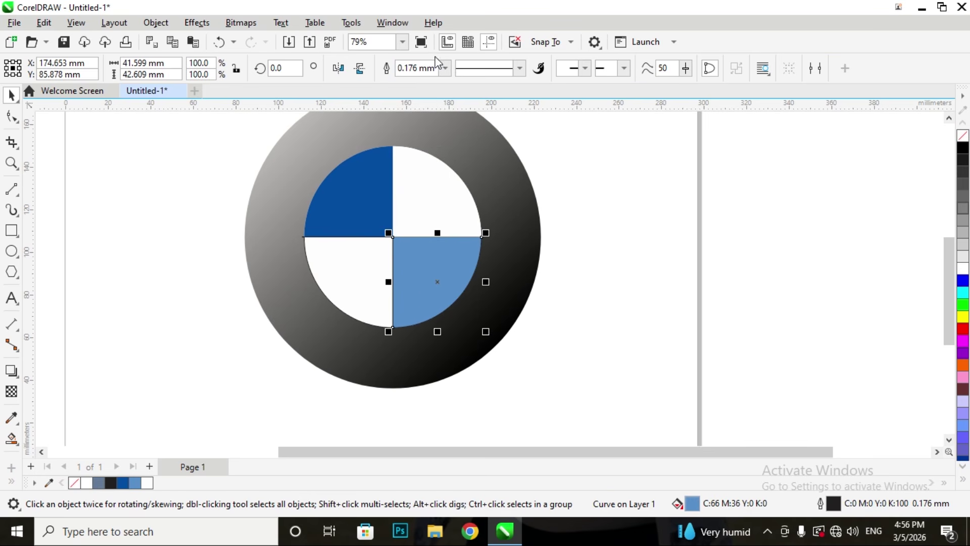
click(445, 68)
click(410, 83)
click(366, 278)
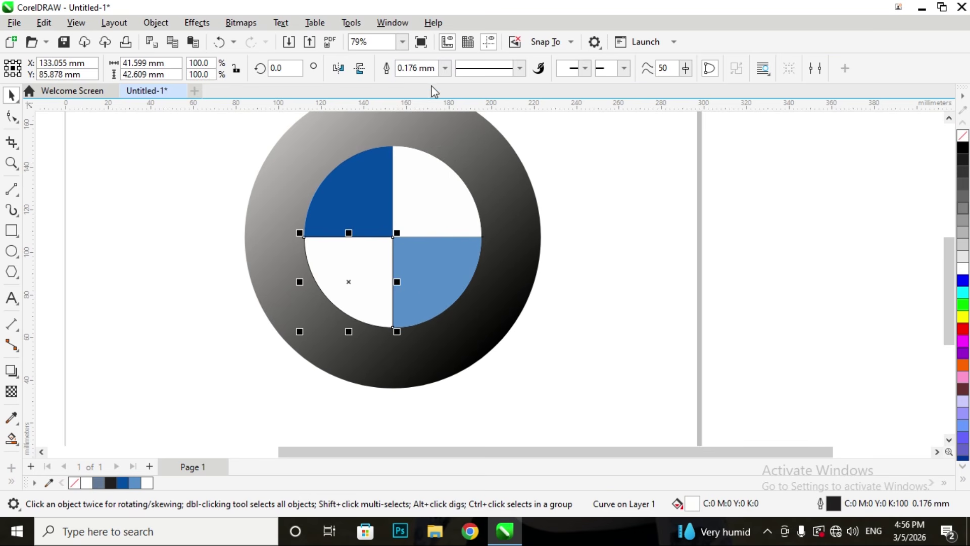
click(444, 68)
click(410, 83)
click(234, 252)
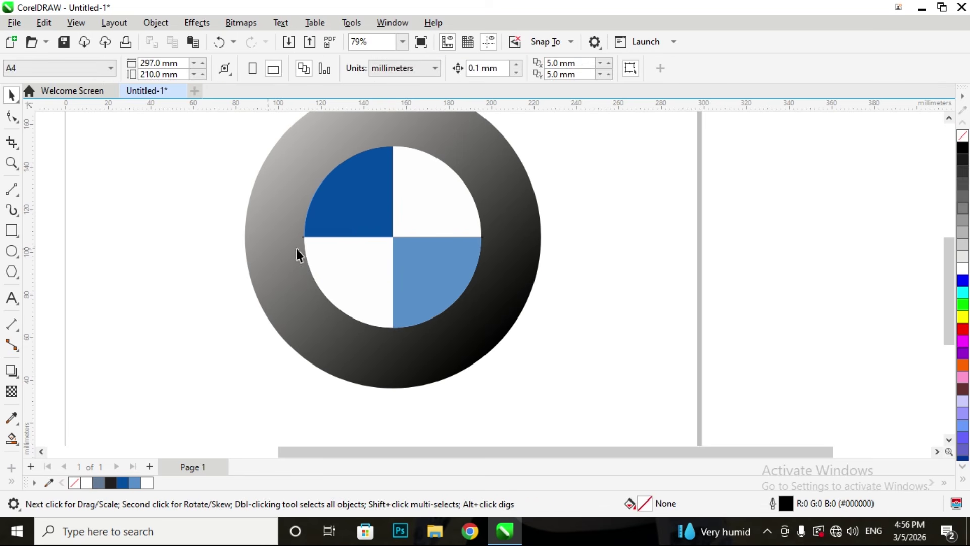
Delete the white inner circle behind the quarters, moving the upper-right white quarter aside and back near the center
drag(431, 209, 436, 205)
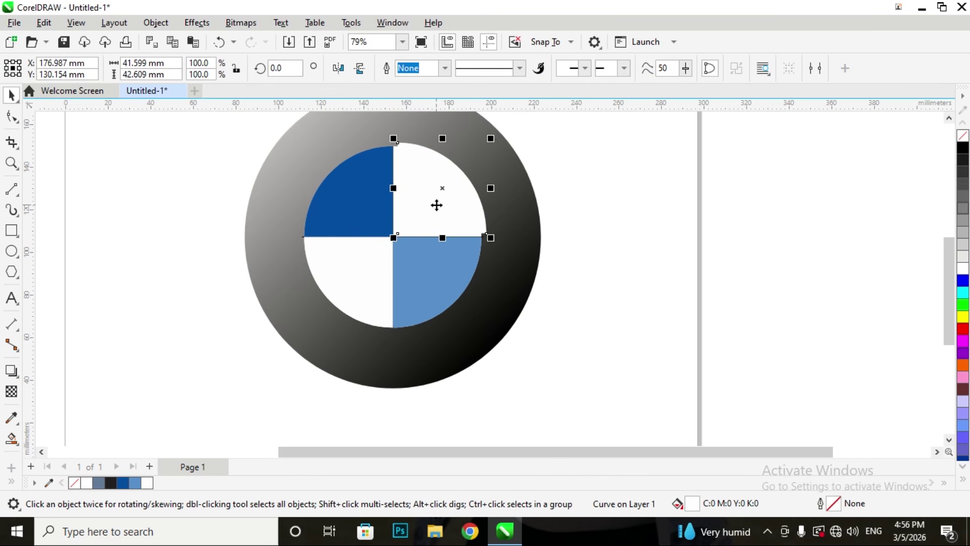
scroll(419, 223, up, 4)
drag(359, 256, 386, 228)
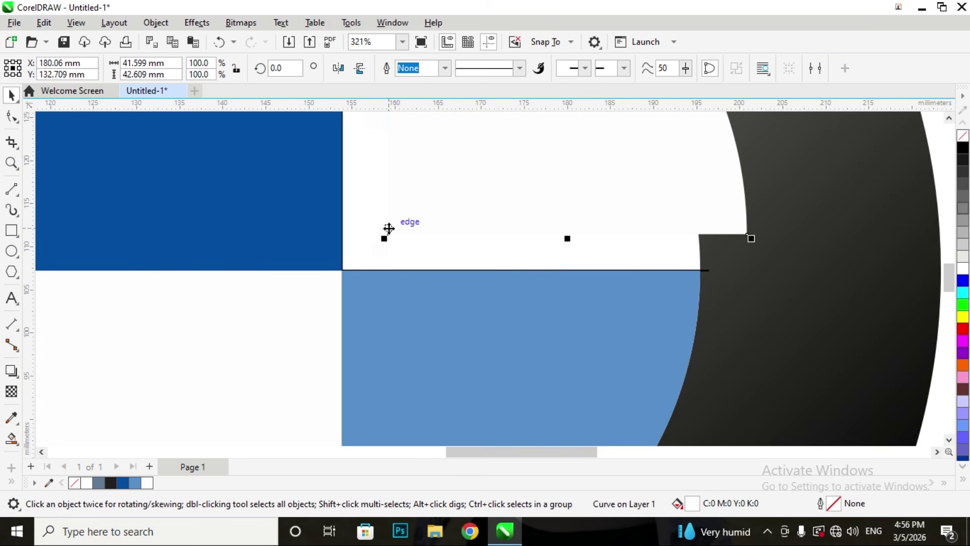
click(372, 258)
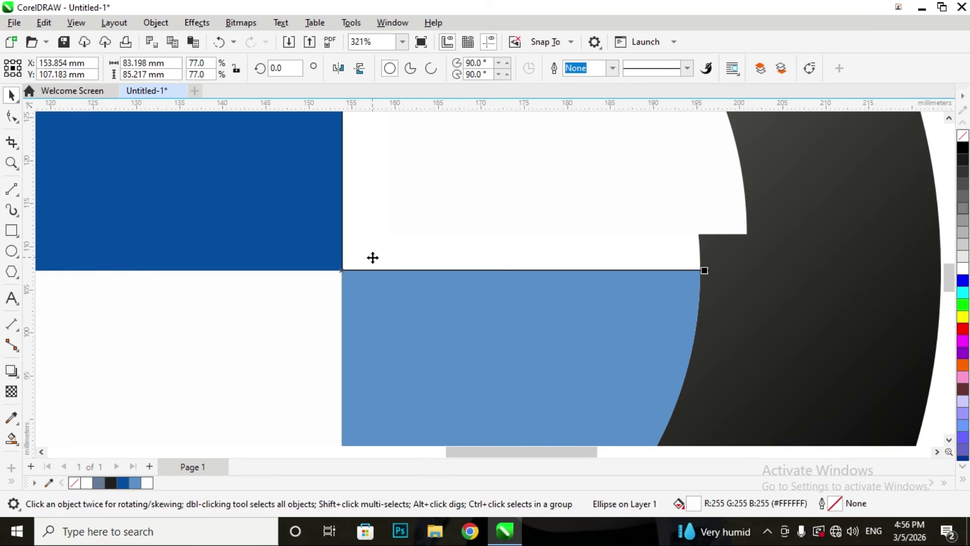
key(Delete)
click(413, 221)
drag(413, 220, 376, 250)
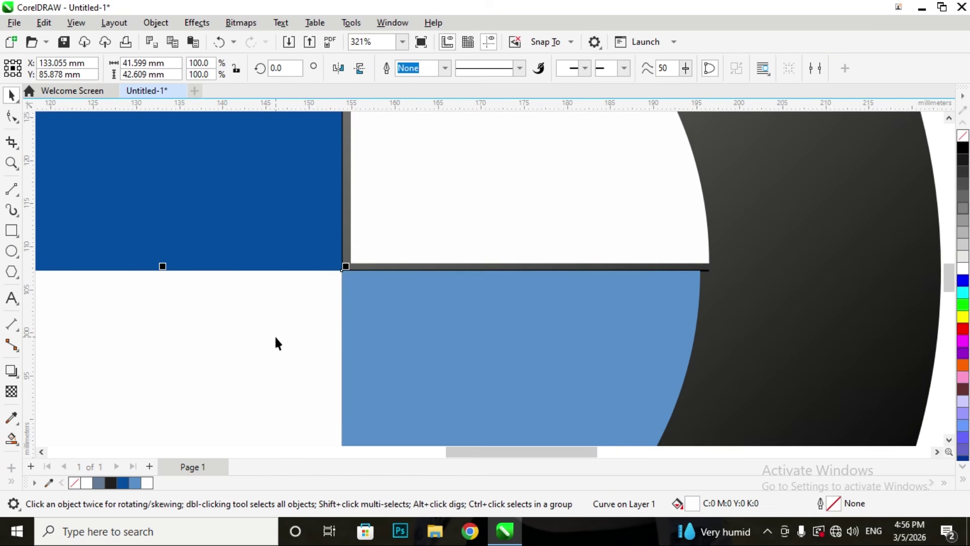
Move the lower-left white quarter slightly down and left from the center, reverting its shift up and right
drag(273, 333, 319, 317)
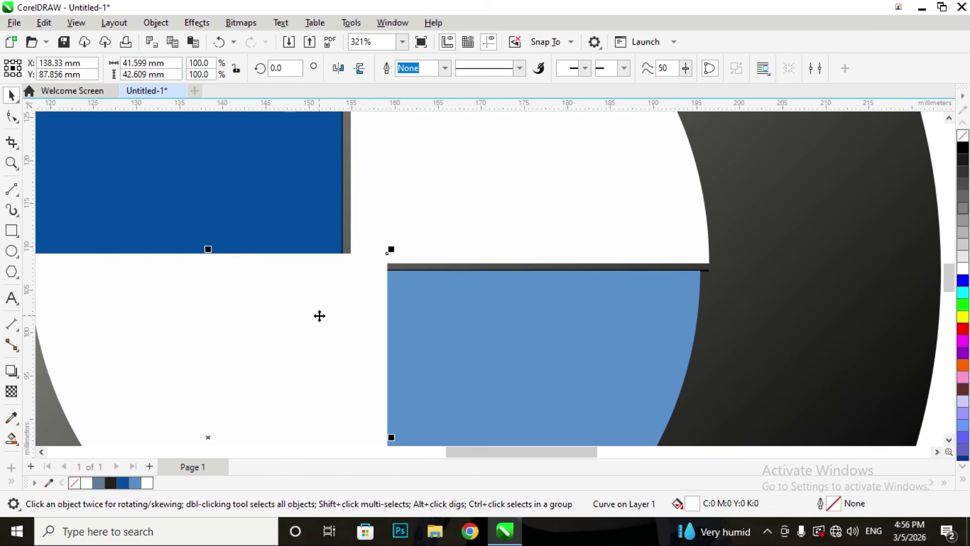
scroll(273, 339, down, 3)
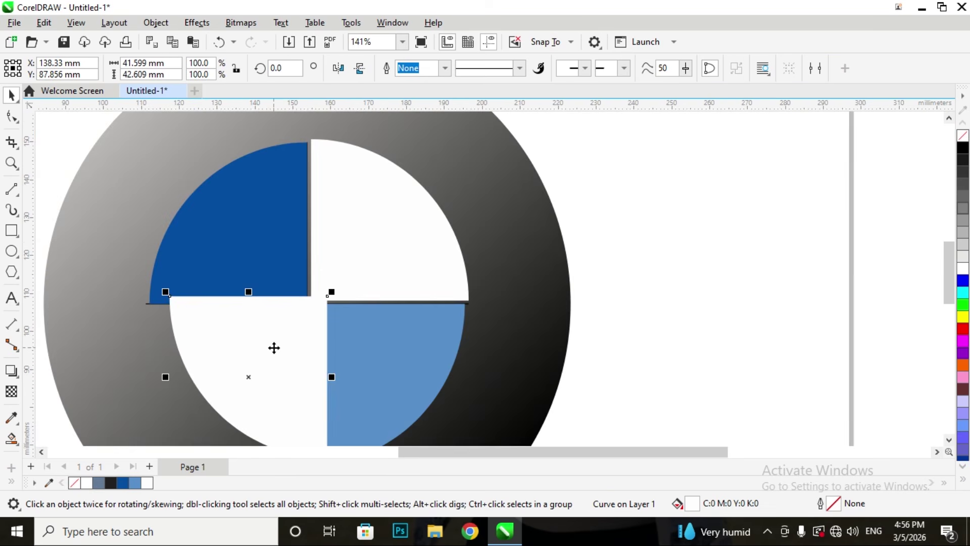
key(ctrl+z)
scroll(282, 338, up, 2)
key(ctrl+shift+z)
scroll(305, 308, down, 4)
scroll(312, 307, up, 2)
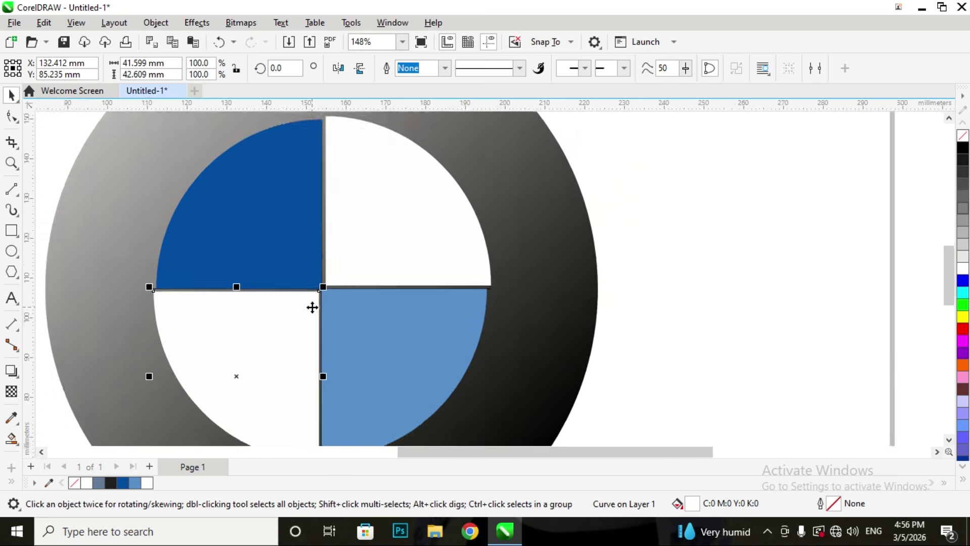
Select all objects of the emblem and set their outline width to None, including the cross lines between the quarters
scroll(313, 305, up, 8)
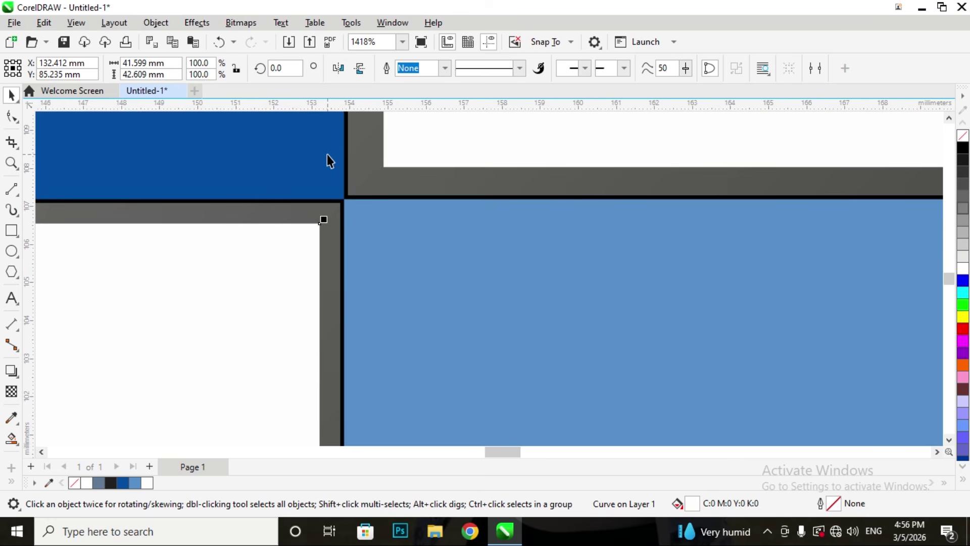
click(329, 161)
click(519, 68)
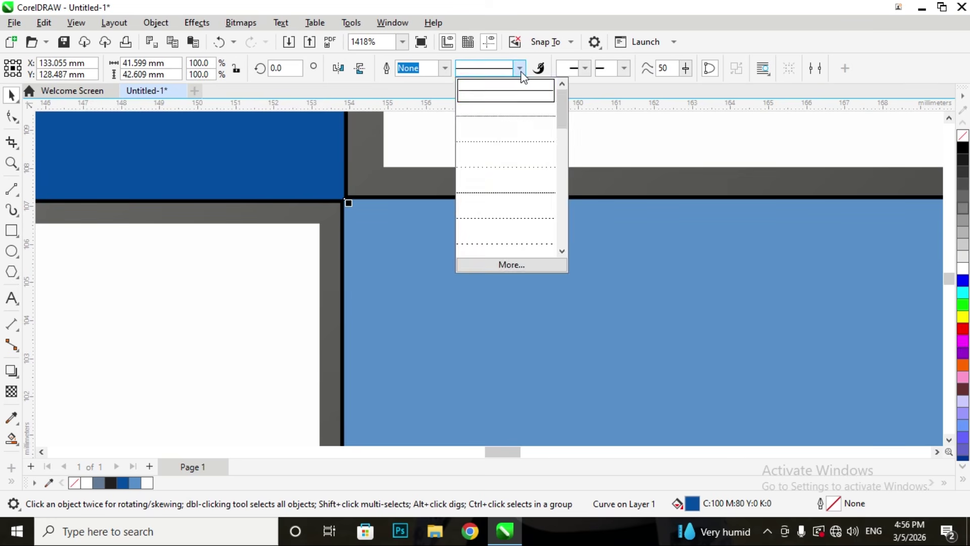
click(522, 73)
scroll(365, 262, down, 8)
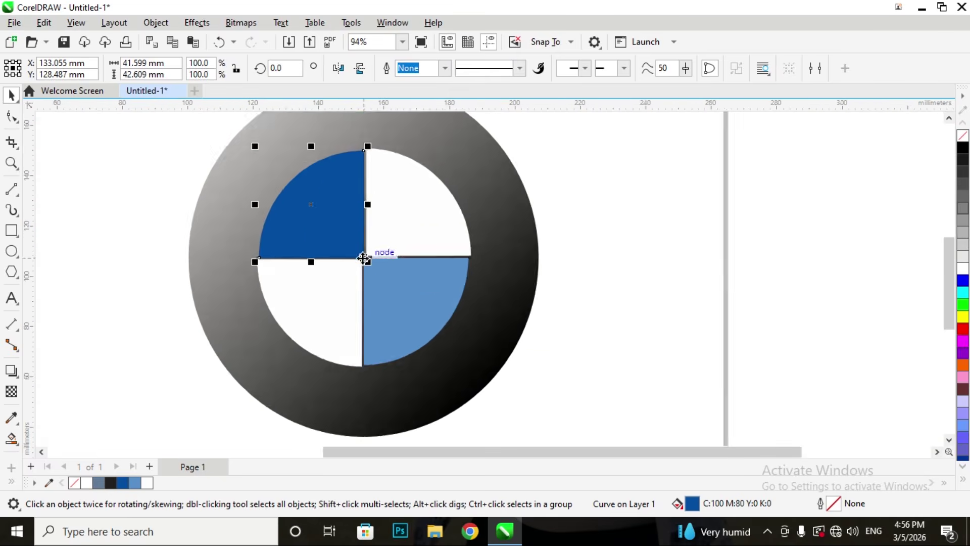
scroll(364, 259, down, 3)
click(223, 162)
drag(231, 151, 498, 381)
click(625, 68)
click(614, 83)
scroll(404, 316, up, 3)
scroll(278, 184, up, 7)
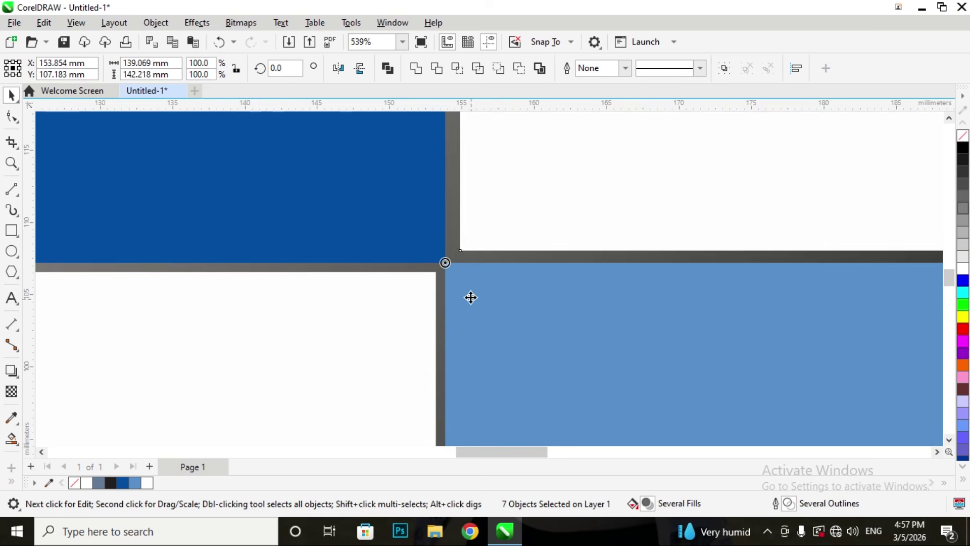
drag(465, 290, 474, 298)
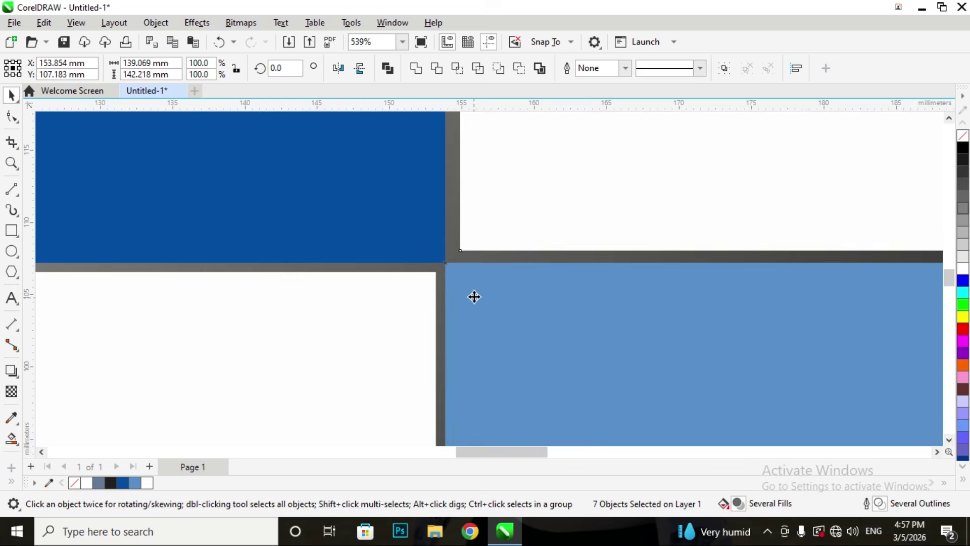
key(ctrl+z)
scroll(471, 288, down, 6)
click(217, 237)
Move the light blue quarter so its inner corner meets the dark blue quarter's inner corner at the center
scroll(569, 353, up, 4)
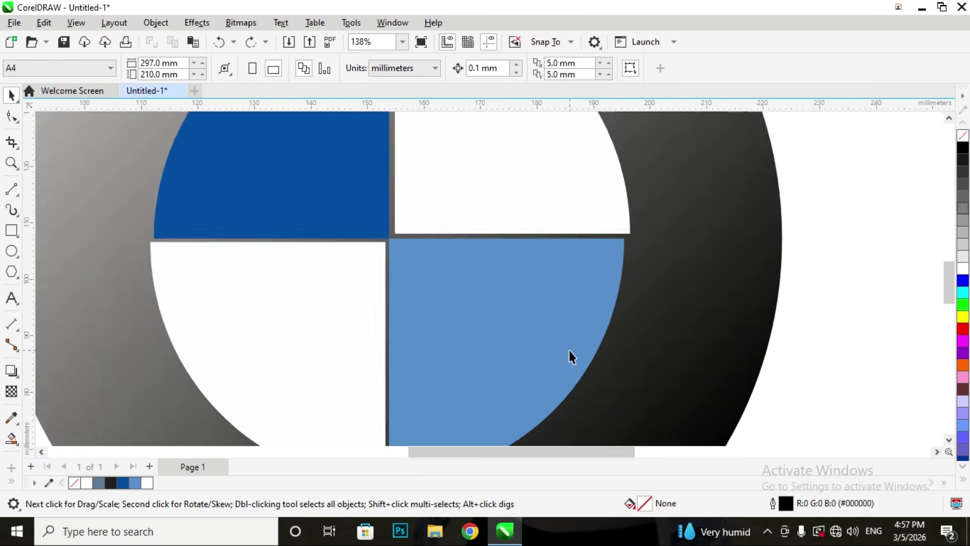
drag(356, 240, 368, 240)
scroll(313, 201, up, 7)
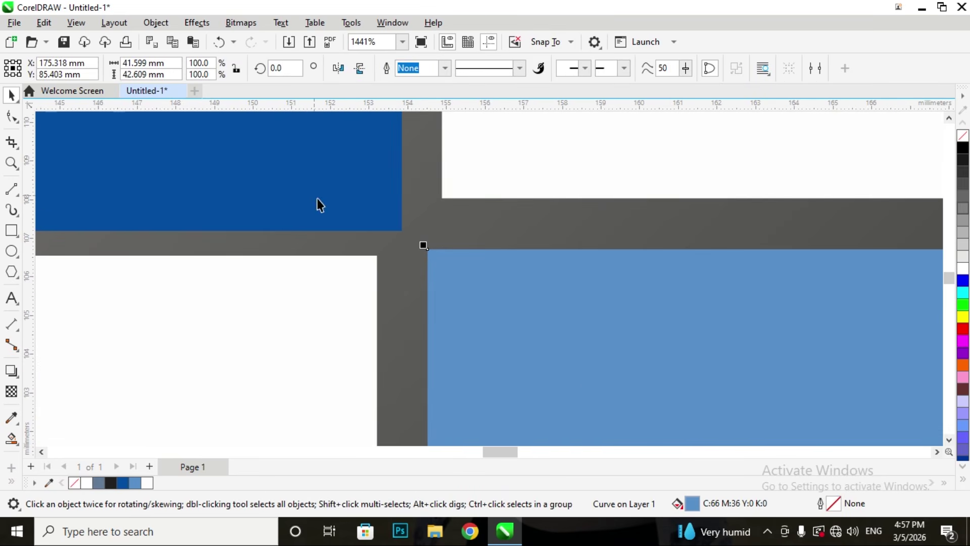
drag(488, 299, 466, 285)
scroll(405, 238, up, 7)
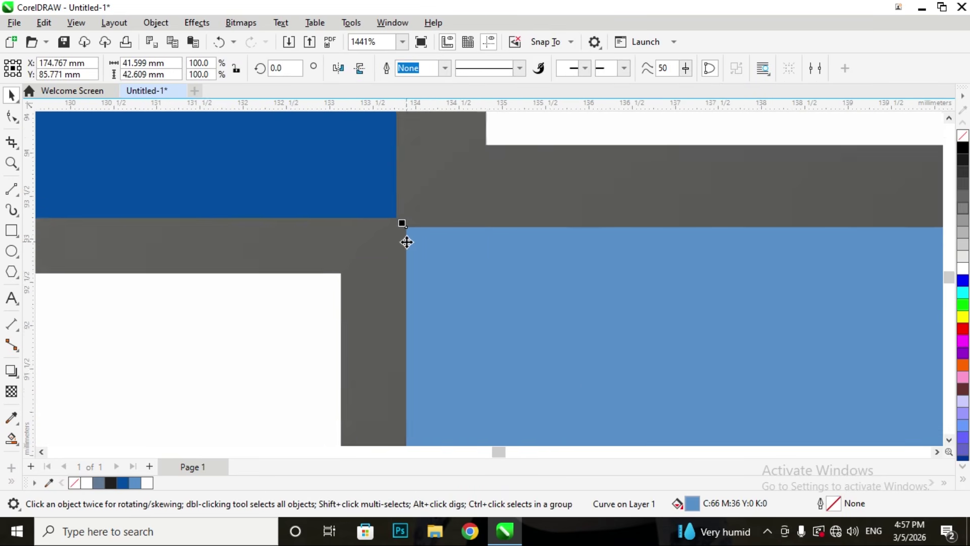
drag(440, 244, 420, 223)
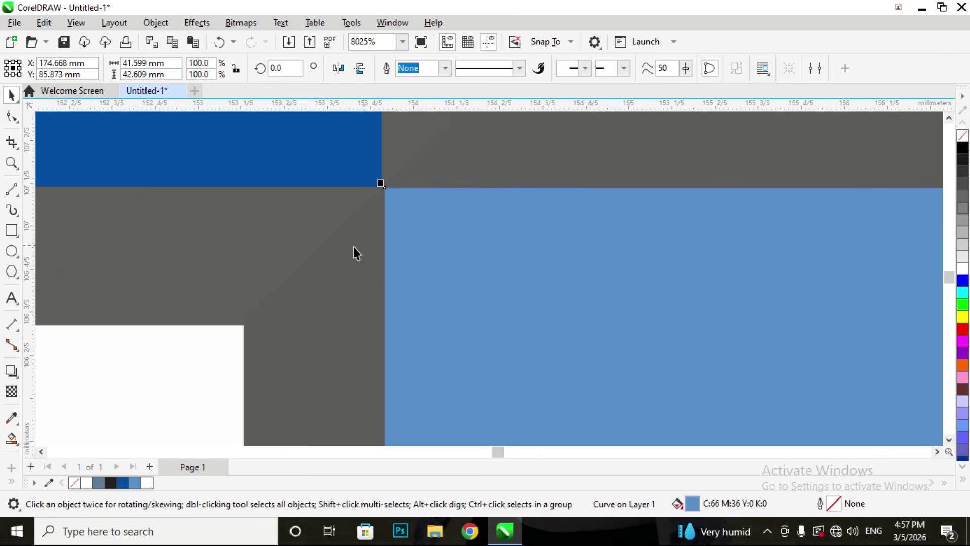
Move the lower-left and upper-right white quarters inward until their corners meet the blue quarters at the center
drag(187, 355, 336, 226)
scroll(336, 226, down, 4)
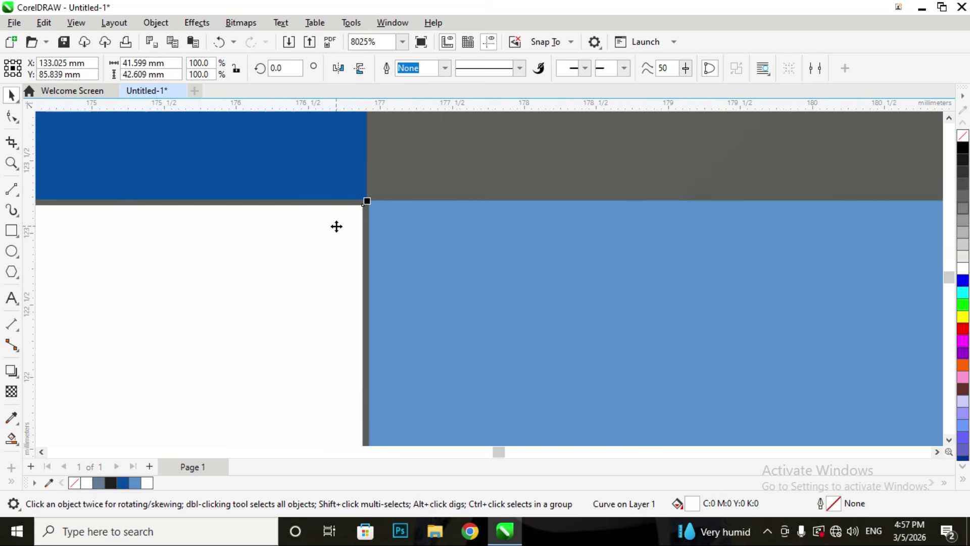
scroll(400, 174, up, 3)
drag(379, 184, 296, 250)
scroll(305, 244, down, 12)
scroll(314, 237, down, 2)
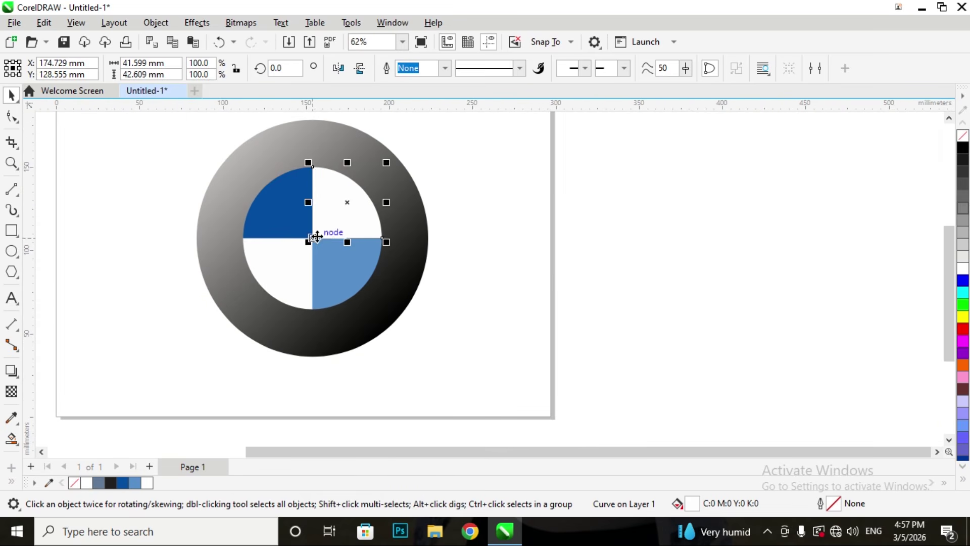
click(548, 212)
scroll(314, 174, down, 1)
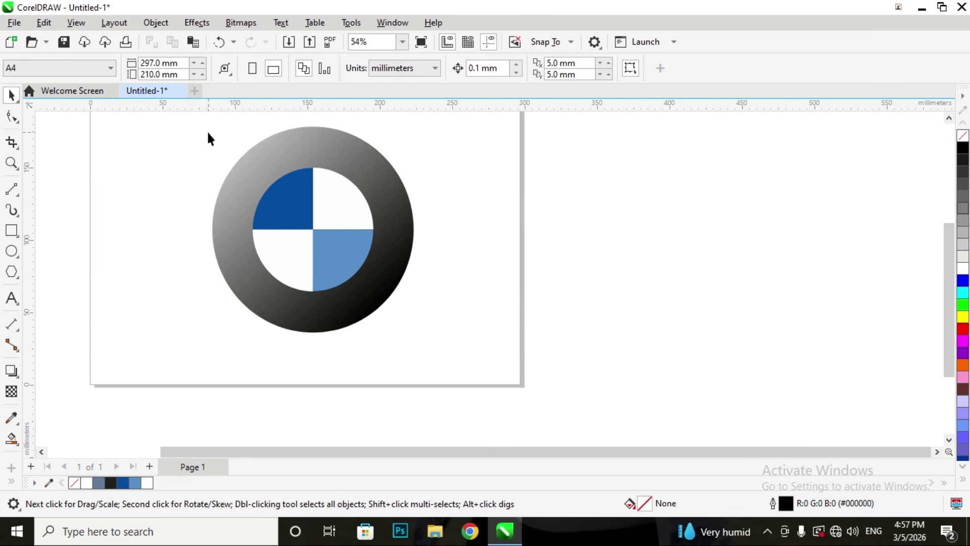
Add the artistic text "BMW" in Arial on the empty area beside the page and set its font size to 100 pt
click(15, 306)
click(44, 302)
click(521, 242)
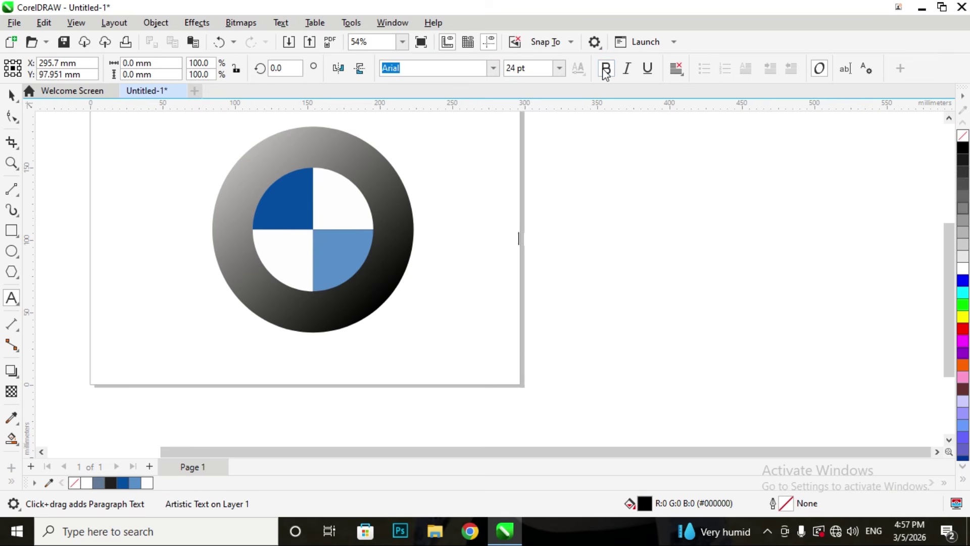
click(558, 67)
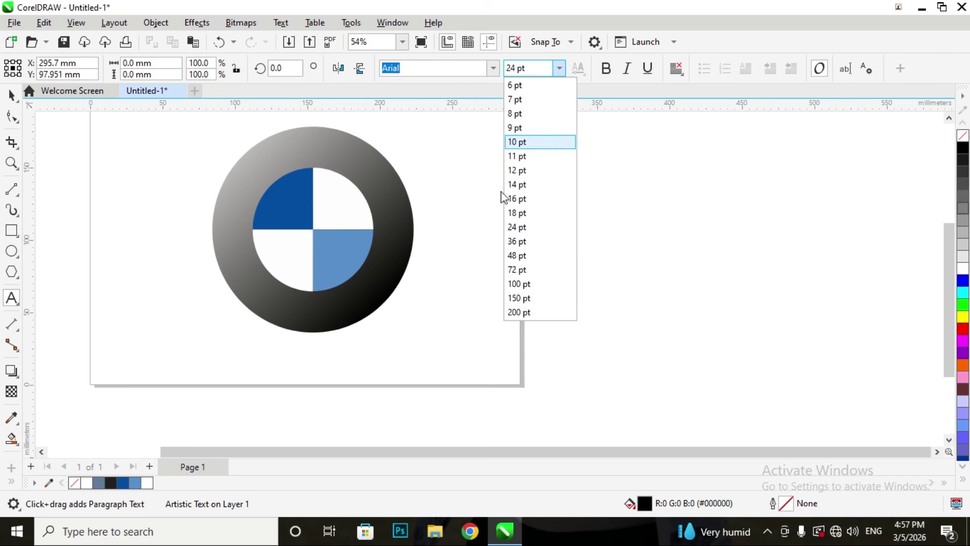
click(518, 271)
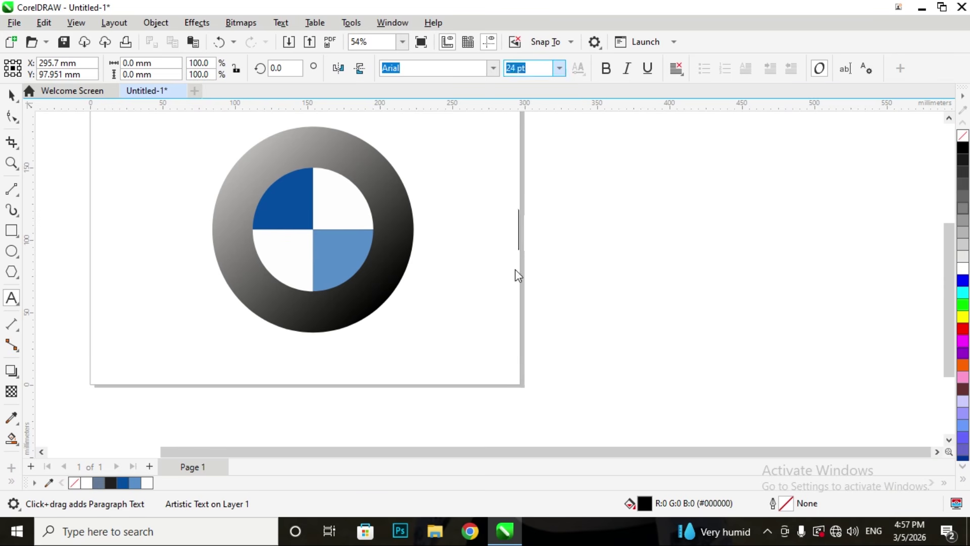
click(592, 313)
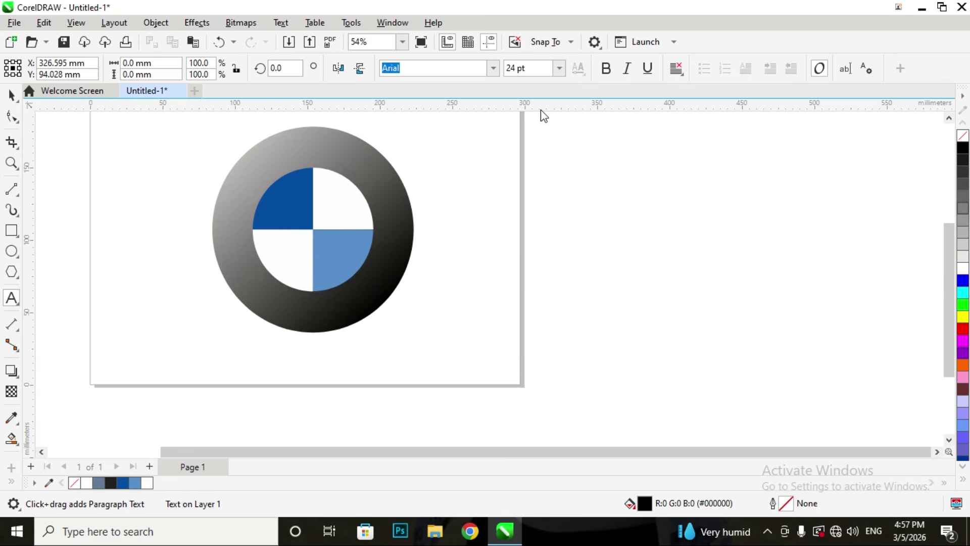
text(BMW)
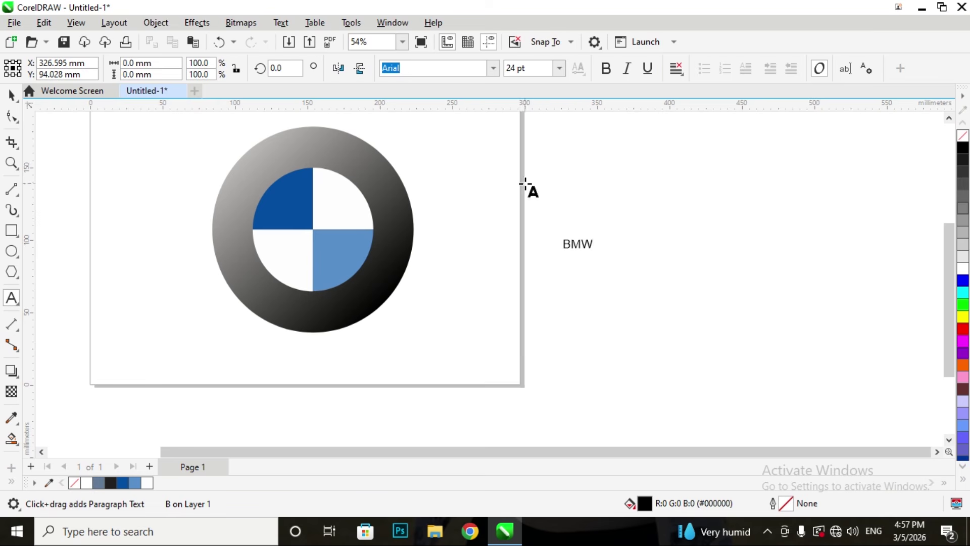
click(10, 97)
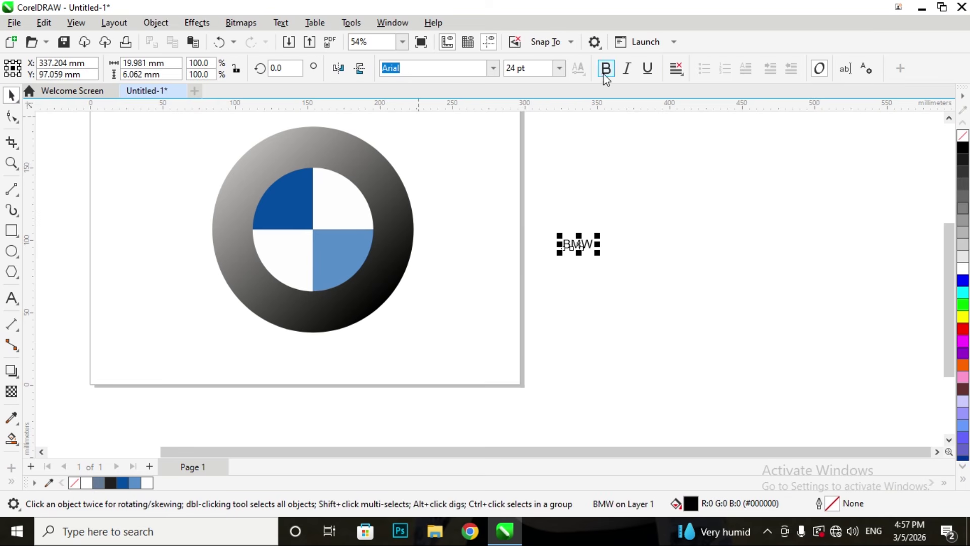
click(558, 68)
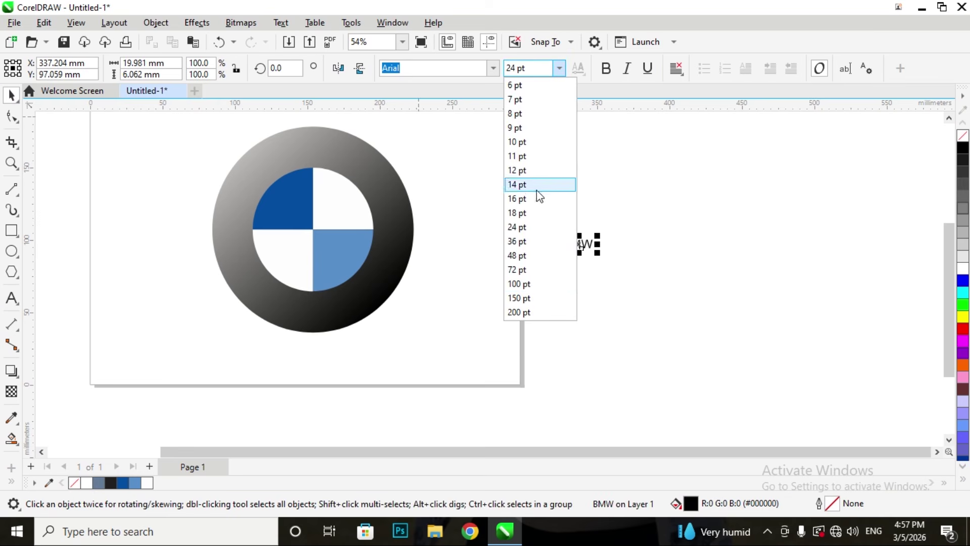
click(521, 283)
Change the fill of the emblem's lower-right quarter to the pale blue #B9D1ED
click(341, 273)
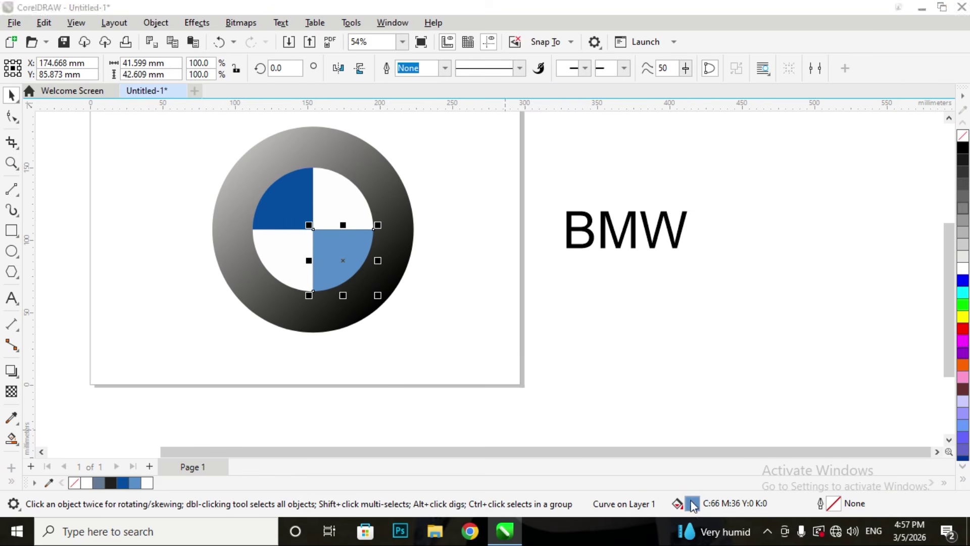
double_click(692, 504)
click(328, 175)
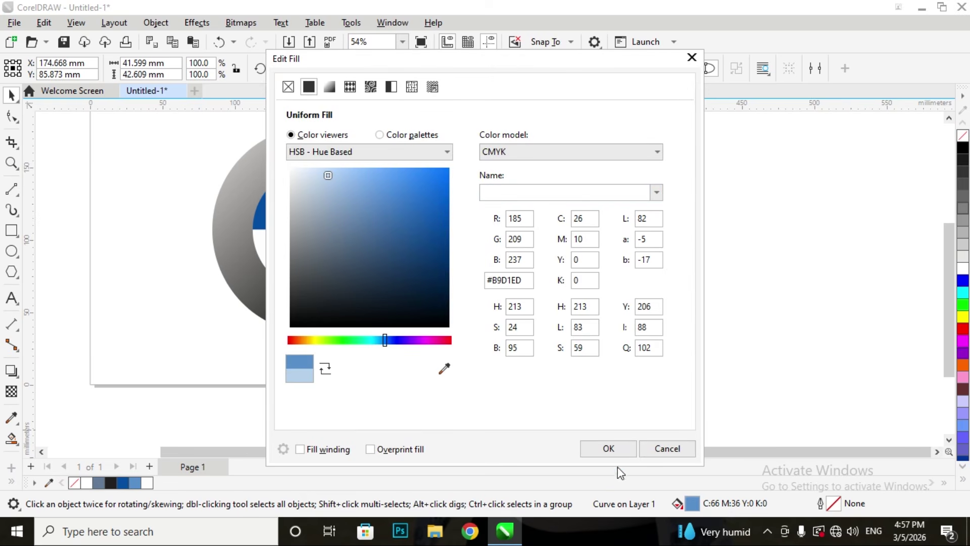
click(608, 449)
click(439, 317)
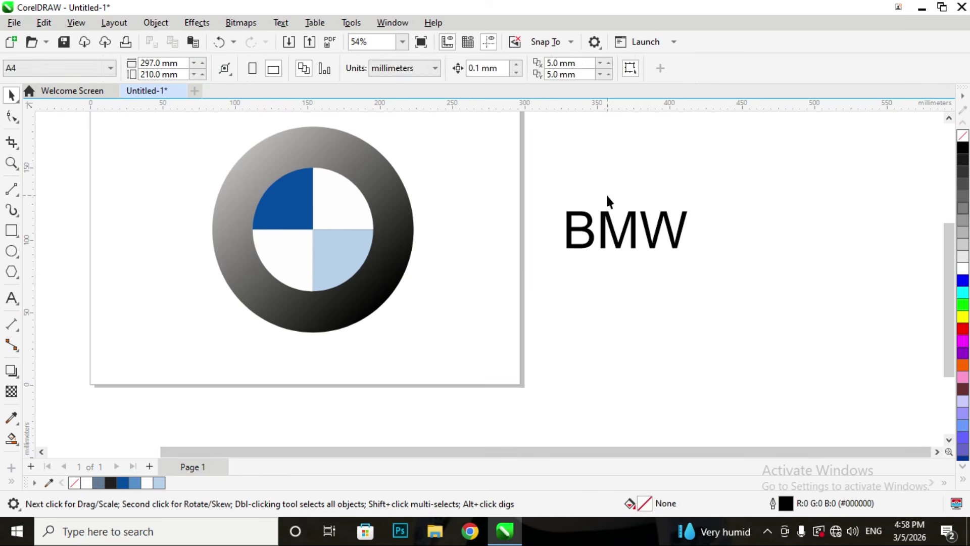
Set the font size of the "BMW" text to 75 pt
click(644, 223)
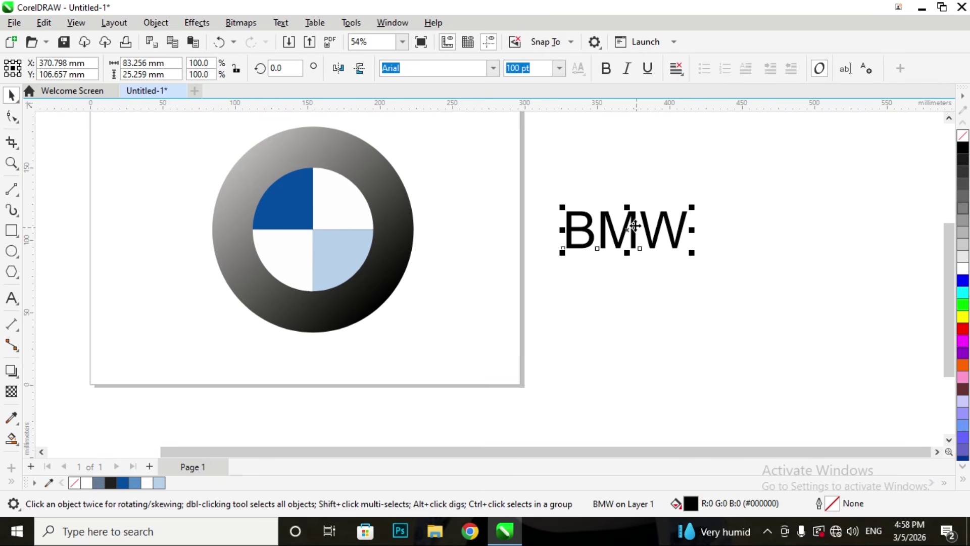
click(476, 73)
key(Tab)
text(75)
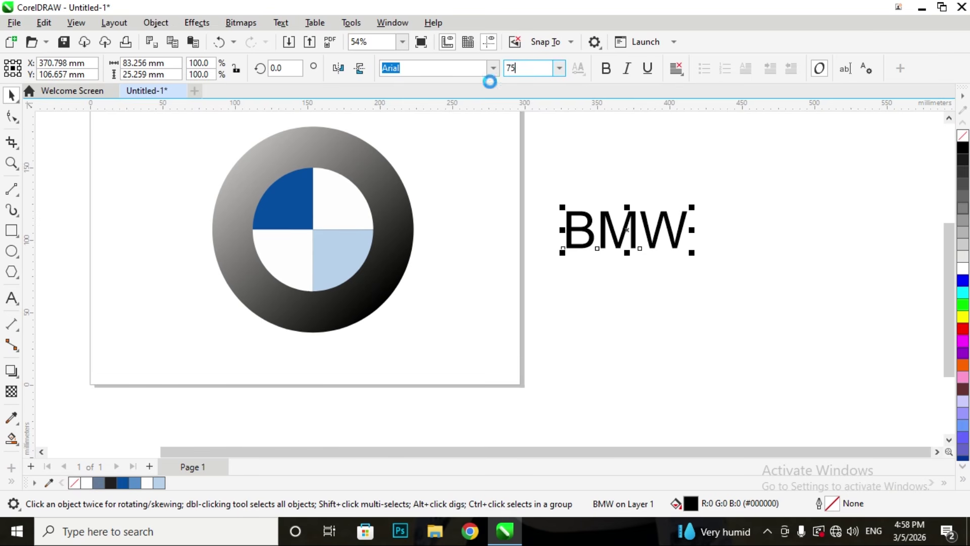
key(Return)
click(716, 223)
Fit the "BMW" text to the path of the gray ring, along its upper part about 18.9 mm inside the edge
click(629, 233)
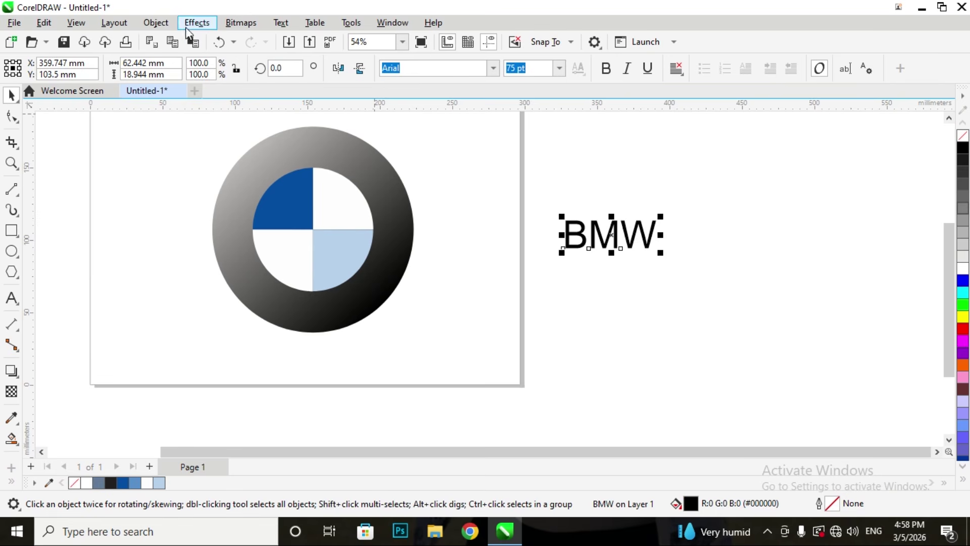
click(279, 23)
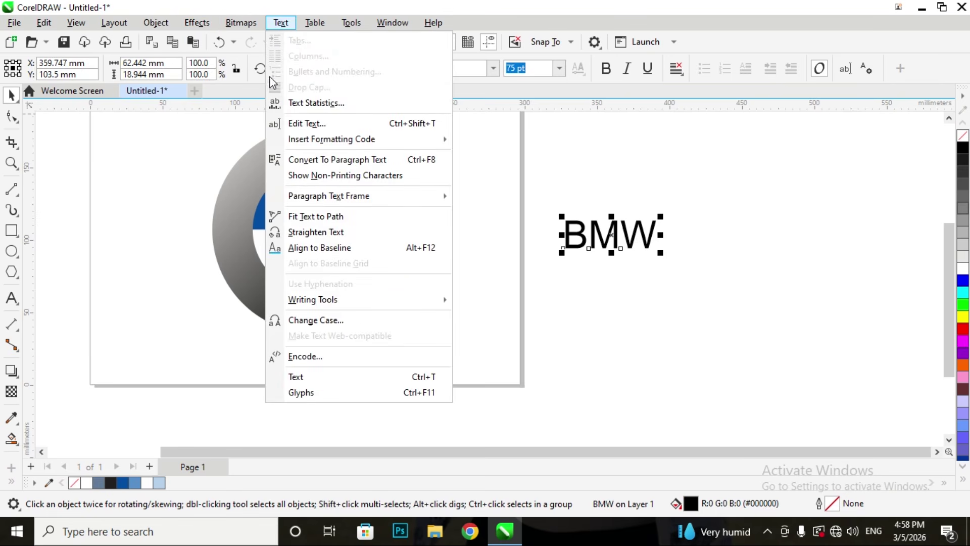
click(302, 216)
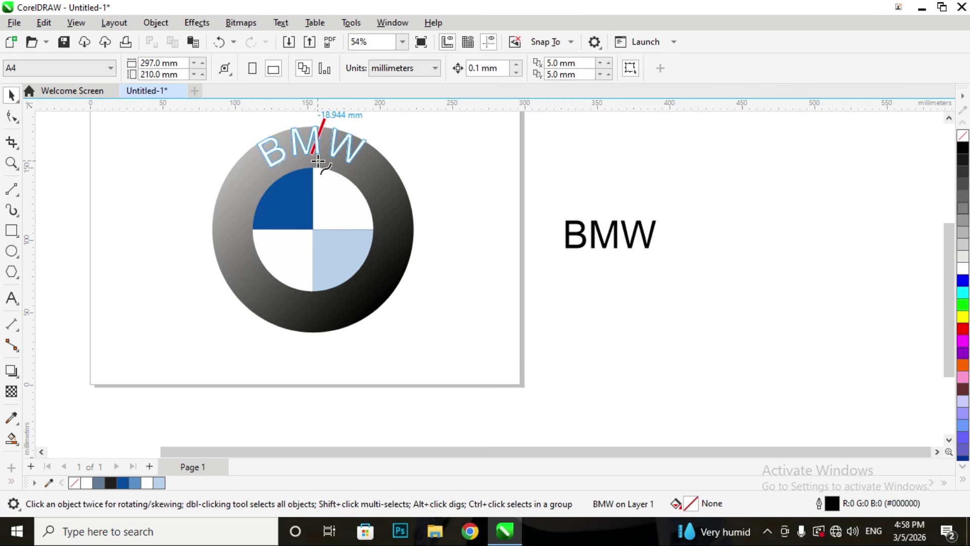
click(318, 161)
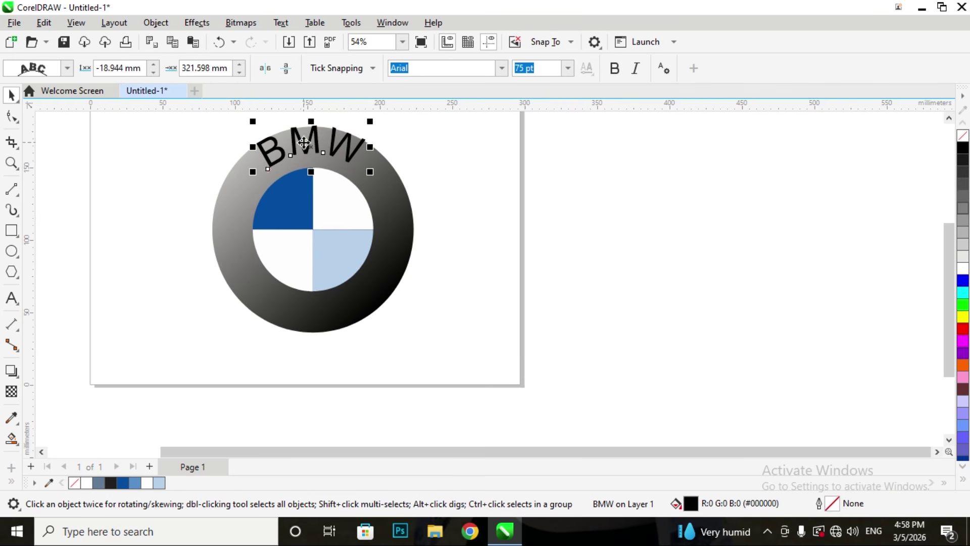
Shift the curved "BMW" text to a distance of -25.4 mm from the path, centered at the top of the ring
click(302, 152)
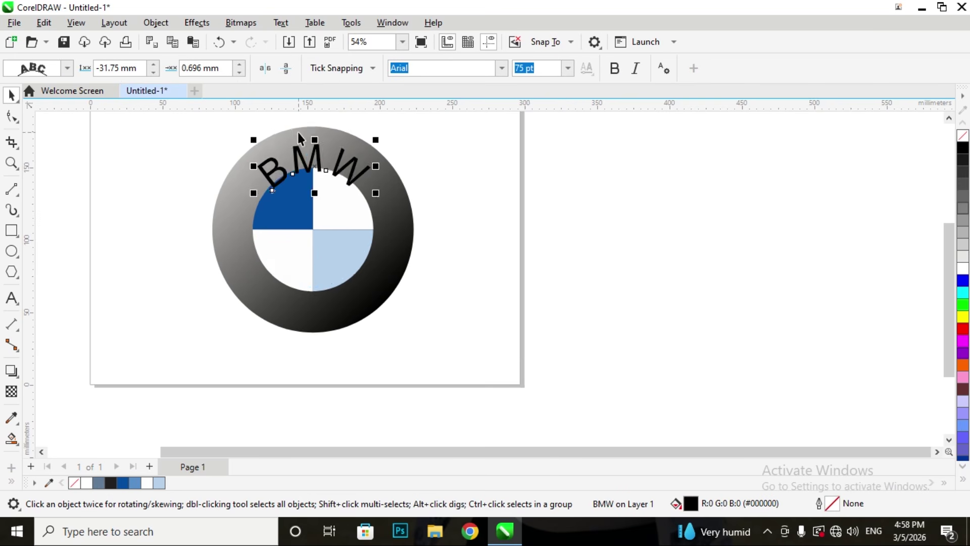
scroll(291, 152, up, 3)
scroll(291, 152, up, 3)
drag(364, 266, 351, 224)
scroll(343, 222, down, 6)
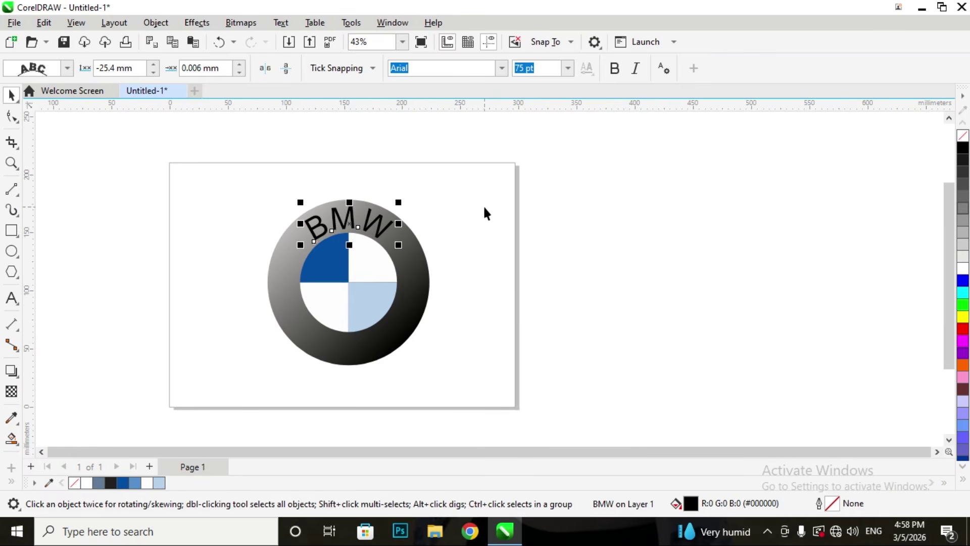
click(481, 205)
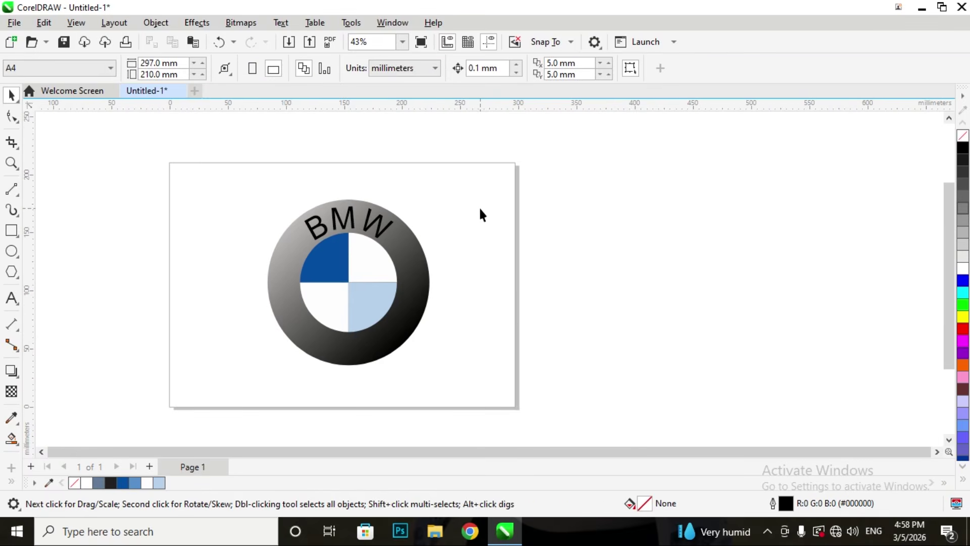
click(347, 226)
click(290, 219)
scroll(290, 220, up, 4)
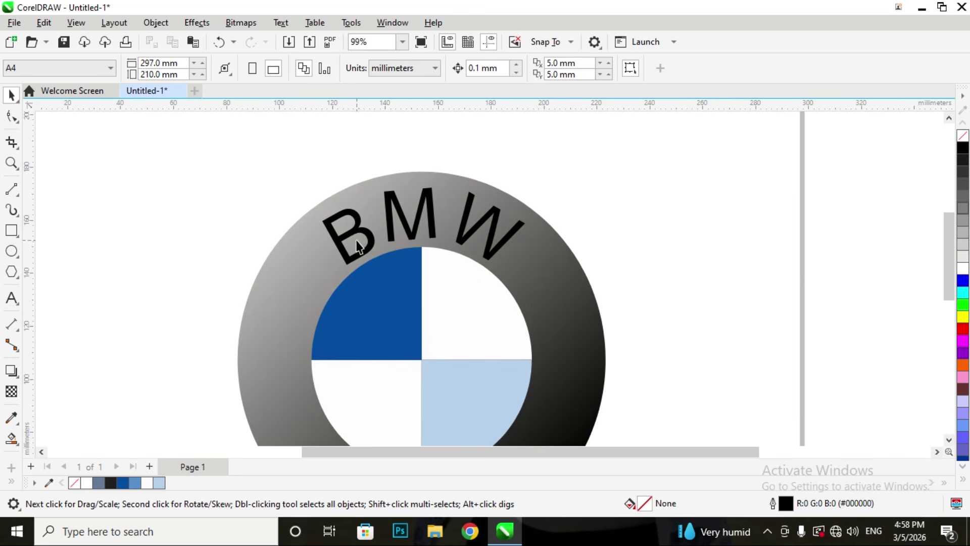
click(345, 236)
scroll(344, 236, down, 6)
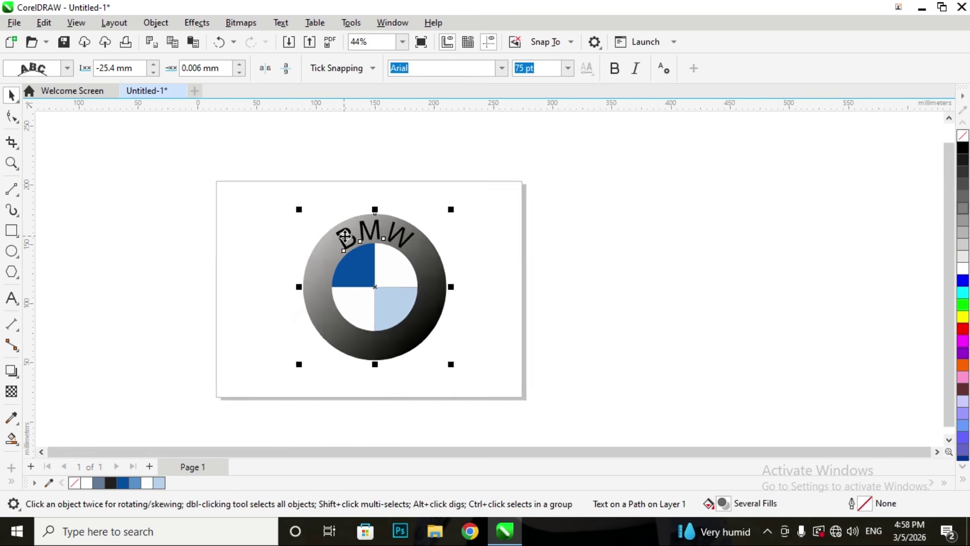
click(274, 228)
scroll(372, 297, up, 3)
scroll(373, 297, up, 1)
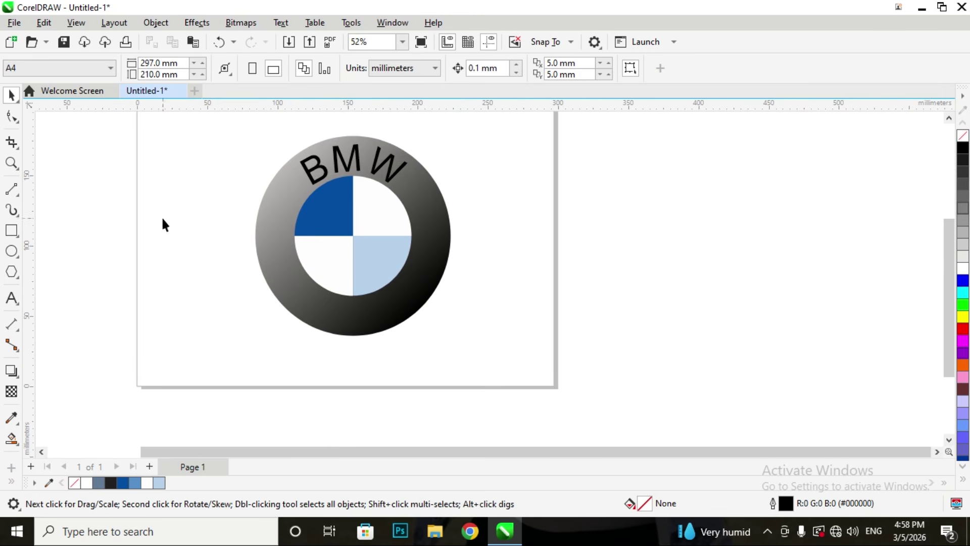
Insert spaces between the letters of the curved "BMW" text and make the text bold
click(12, 298)
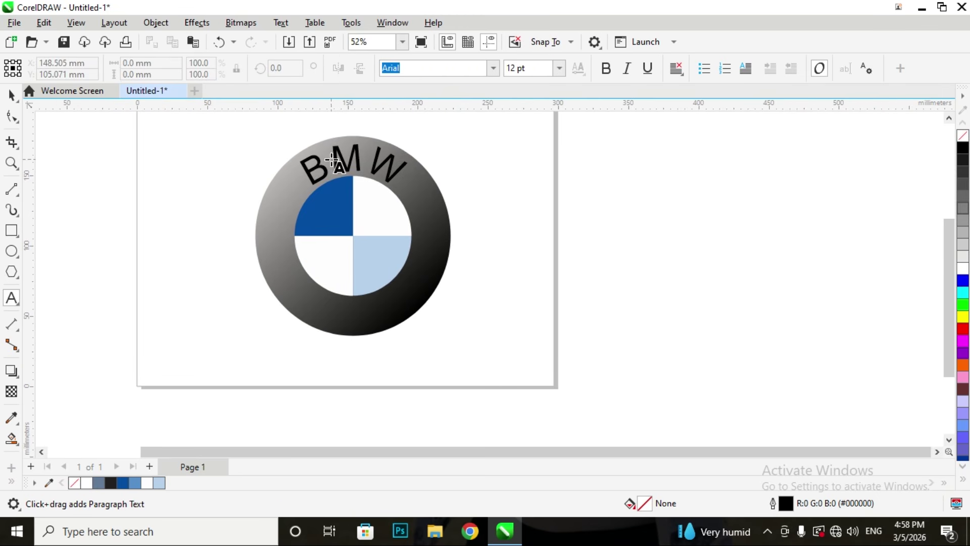
click(343, 164)
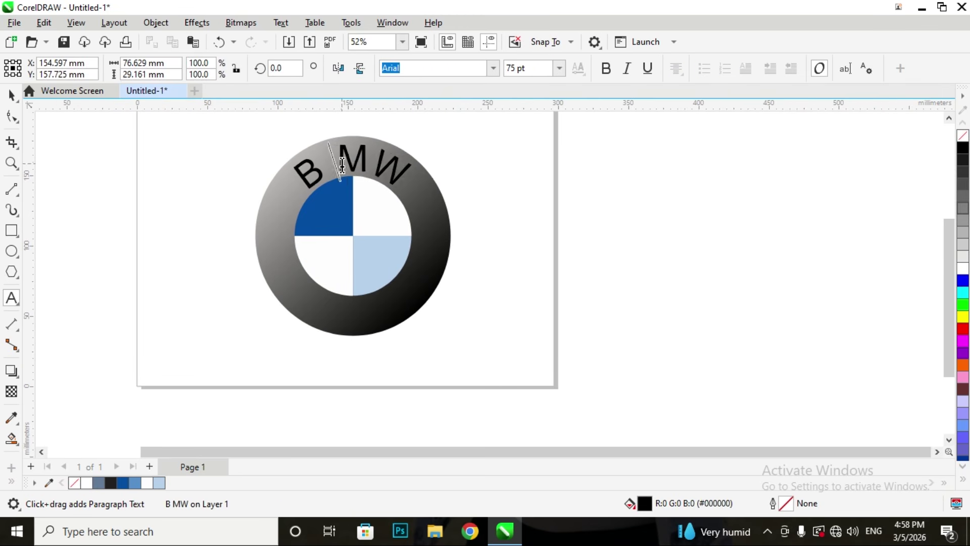
click(12, 95)
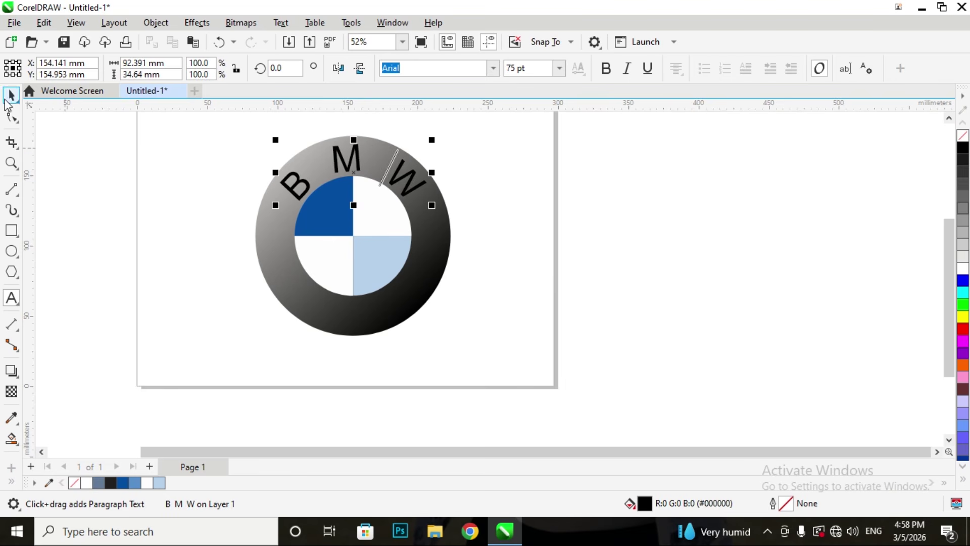
click(615, 68)
click(523, 249)
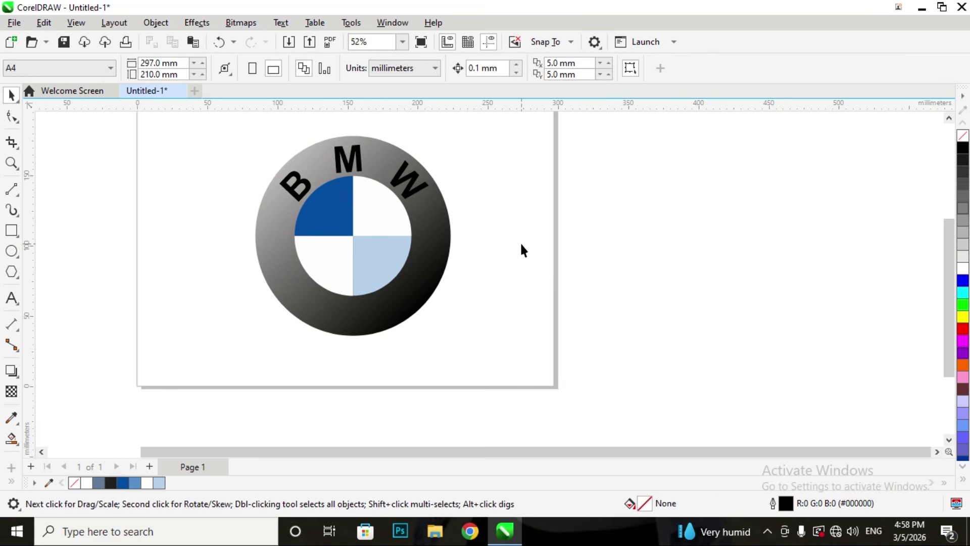
Select all objects of the finished emblem and move them off the page, well to its left
scroll(522, 249, down, 3)
drag(417, 199, 527, 307)
drag(471, 256, 154, 255)
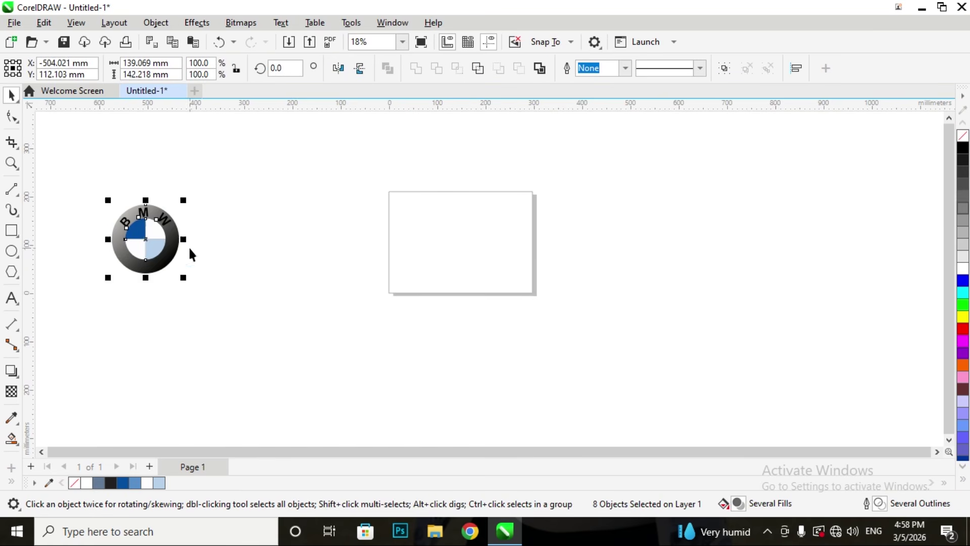
click(277, 237)
scroll(493, 255, up, 2)
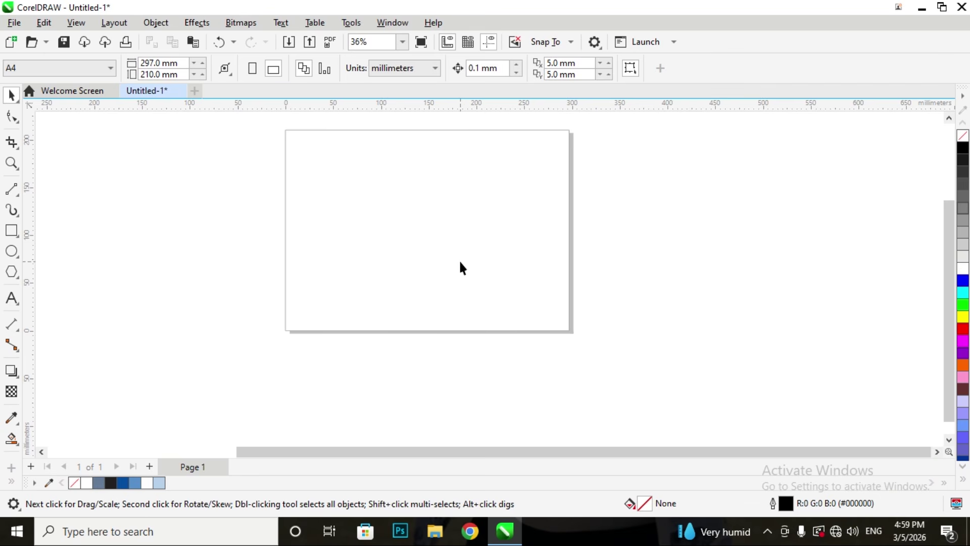
Draw a circle about 69 mm across on the page and add an enlarged concentric copy about 170 mm across
click(12, 251)
drag(391, 208, 457, 275)
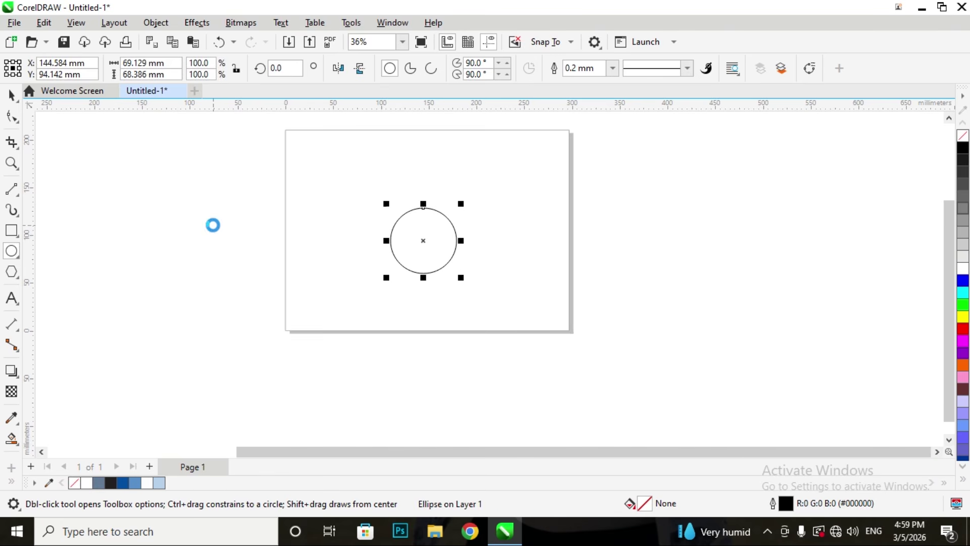
drag(462, 204, 513, 157)
Select both concentric circles and move them together slightly up and right on the page
click(11, 94)
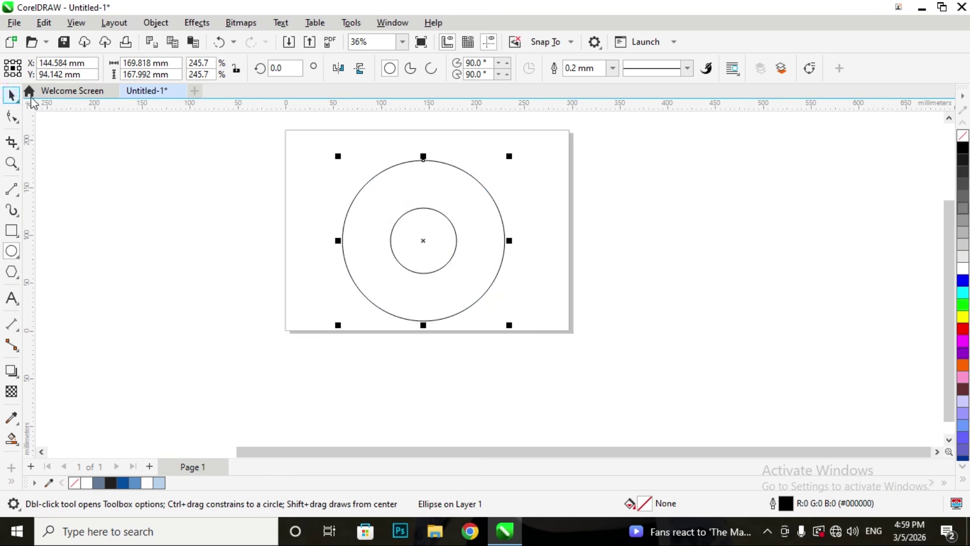
drag(325, 143, 547, 365)
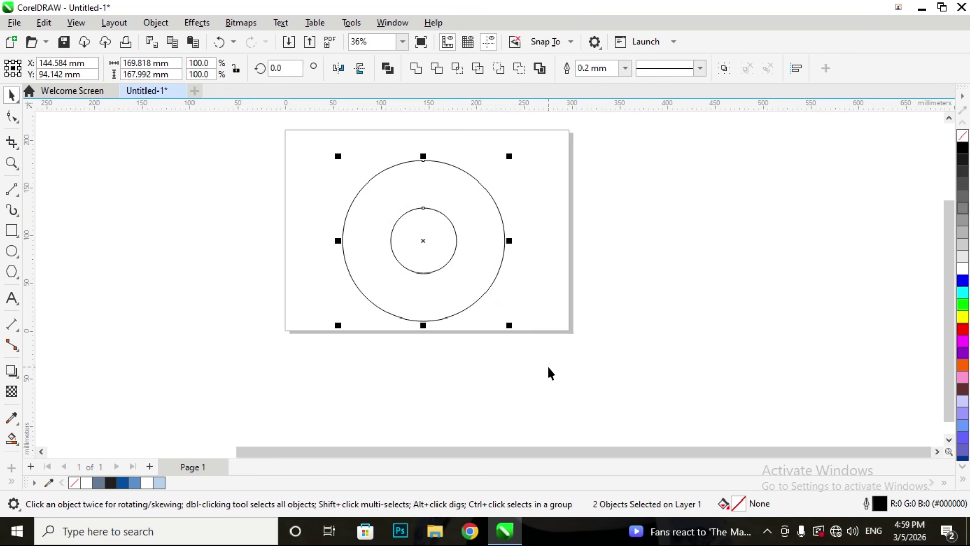
click(349, 156)
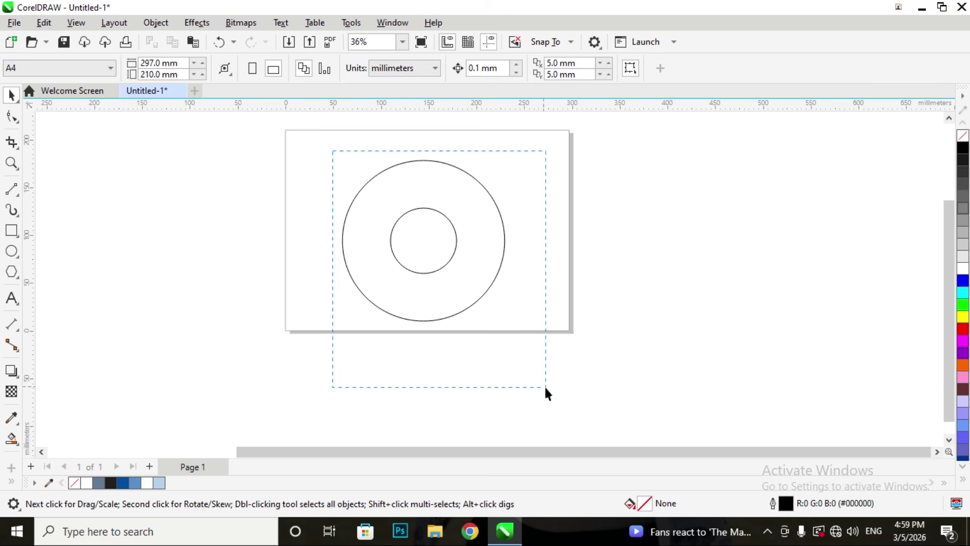
drag(534, 379, 535, 379)
drag(446, 271, 450, 262)
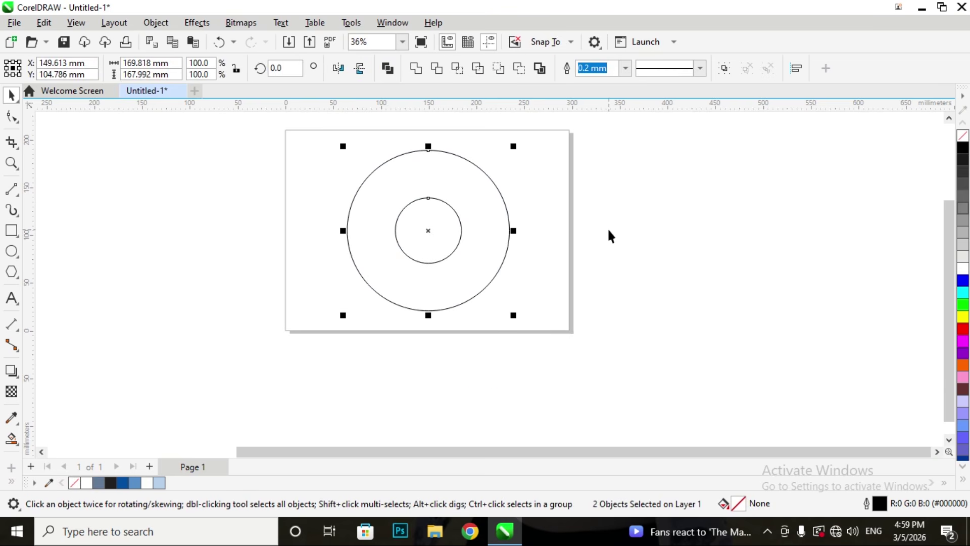
click(609, 235)
Give the inner circle a fountain fill and set its start colour to teal #1E758F
click(408, 204)
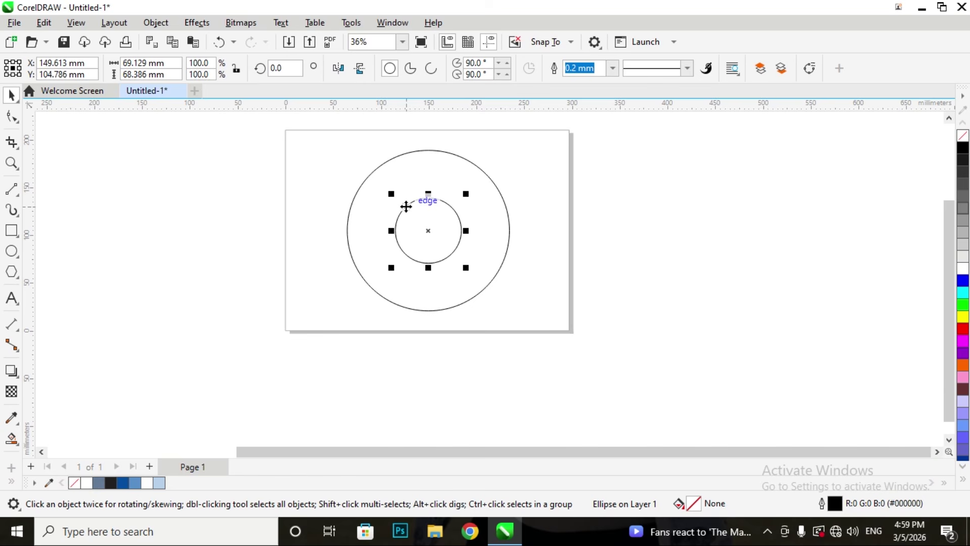
double_click(693, 504)
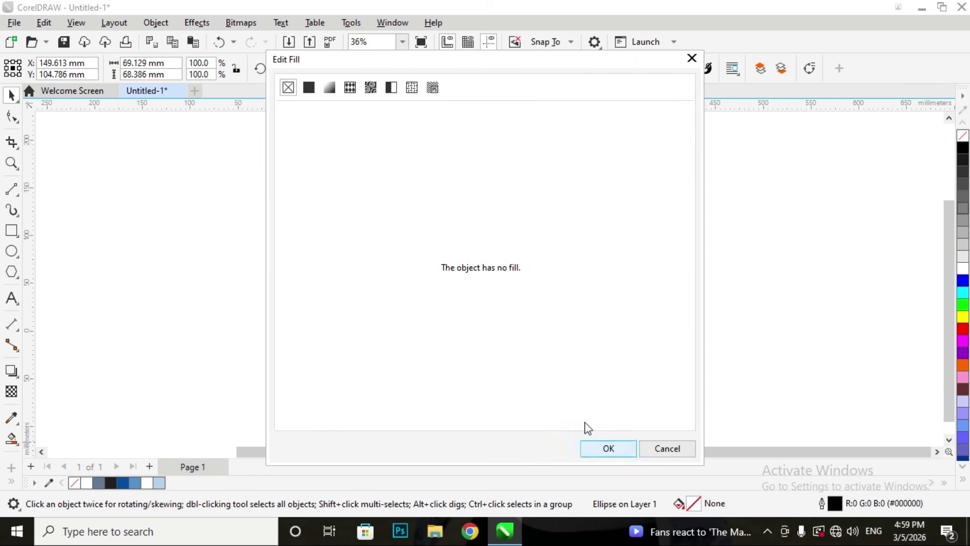
click(329, 89)
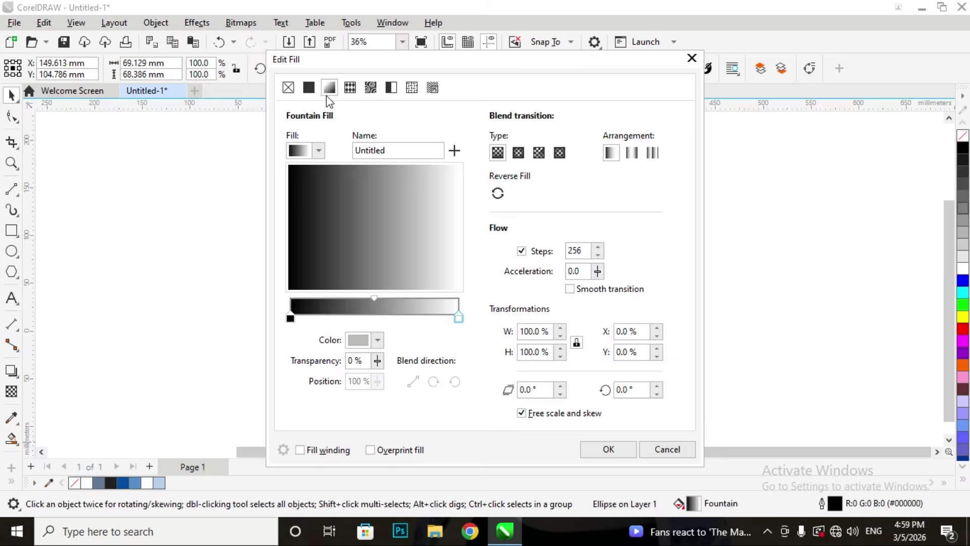
click(290, 318)
click(378, 339)
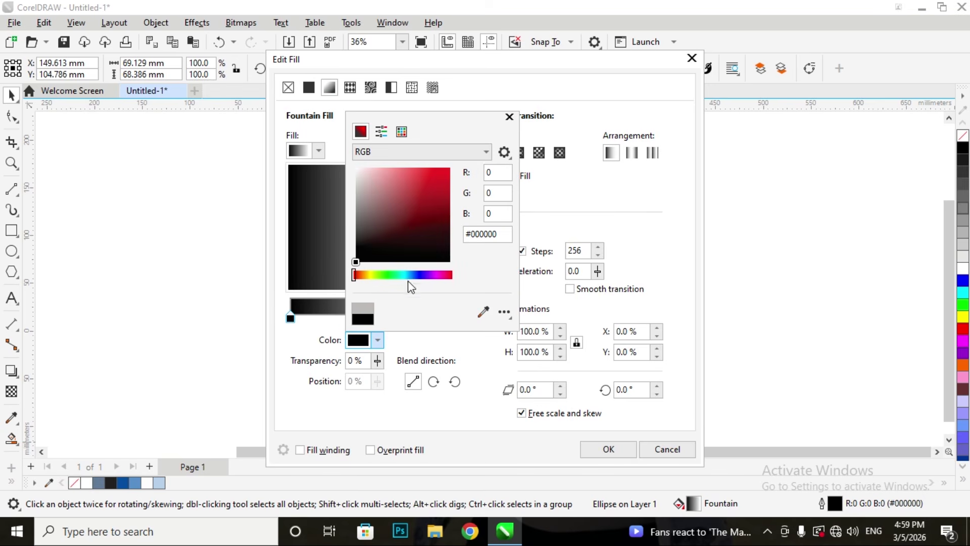
click(406, 275)
click(427, 211)
drag(428, 211, 431, 210)
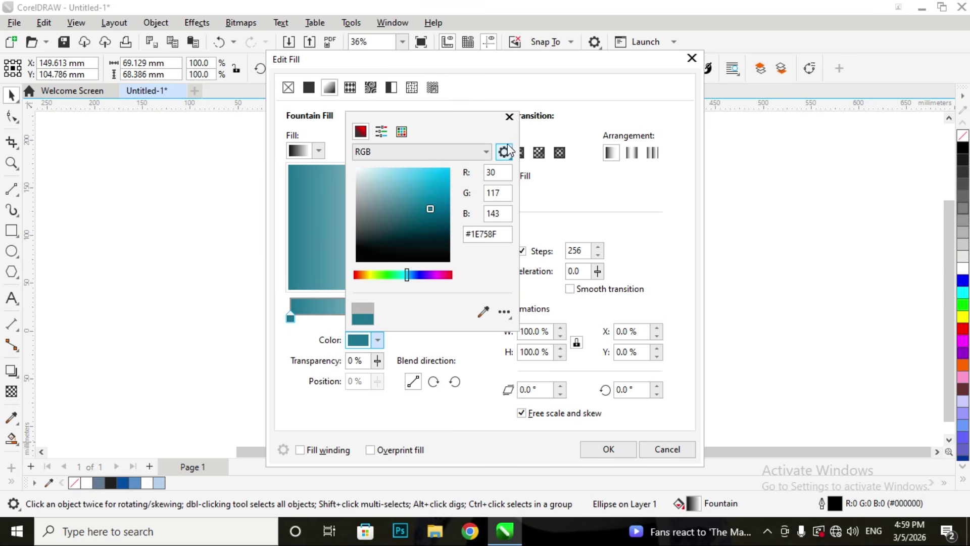
click(509, 117)
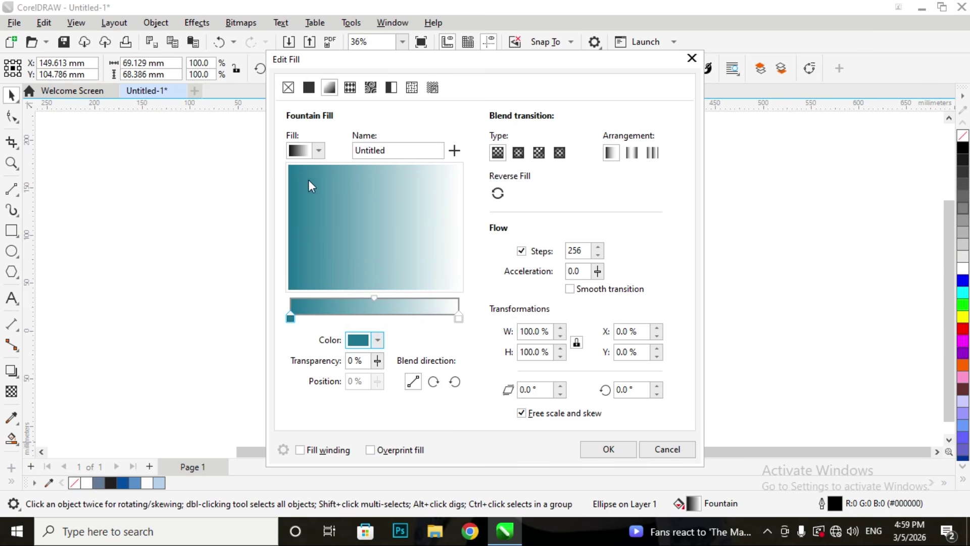
Rotate the fountain fill to about 145.3° so the gradient runs diagonally
click(458, 319)
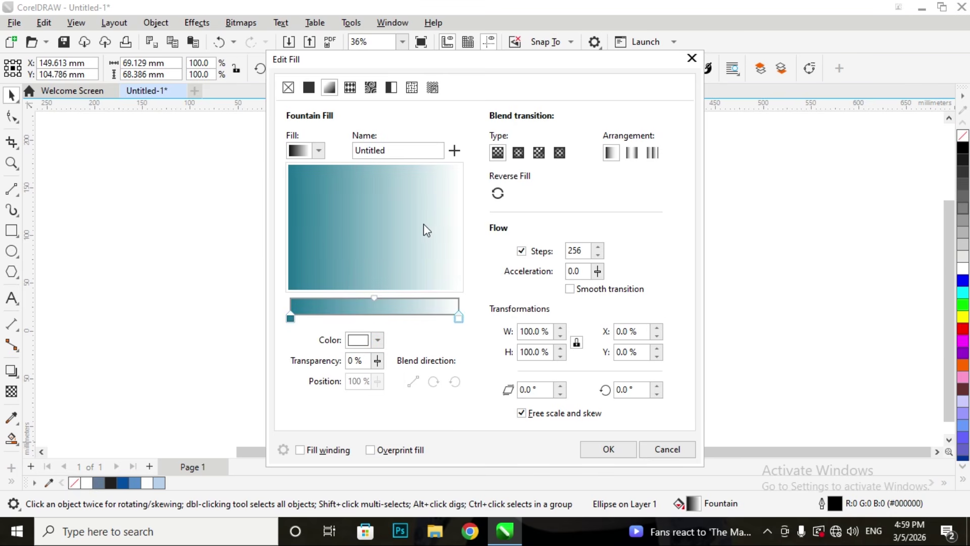
drag(430, 196, 390, 193)
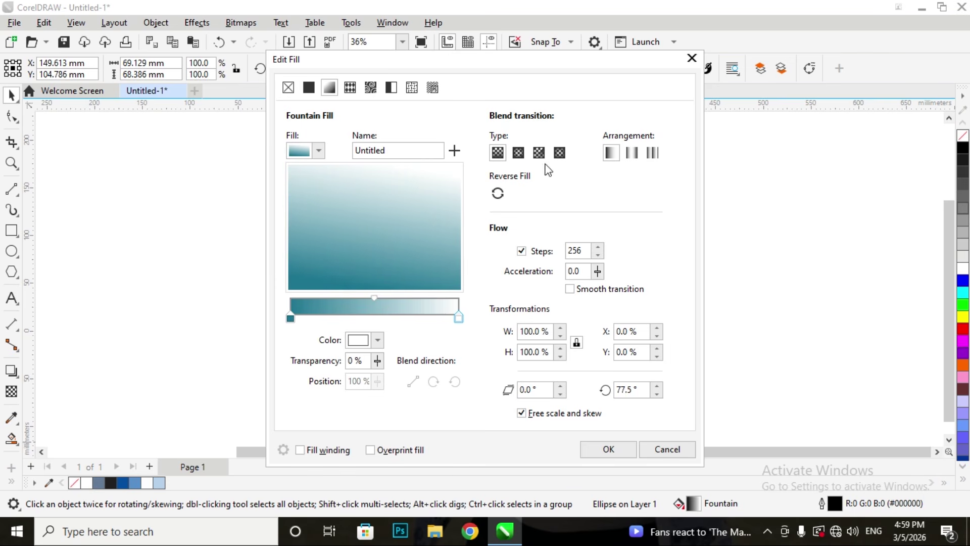
drag(297, 214, 298, 193)
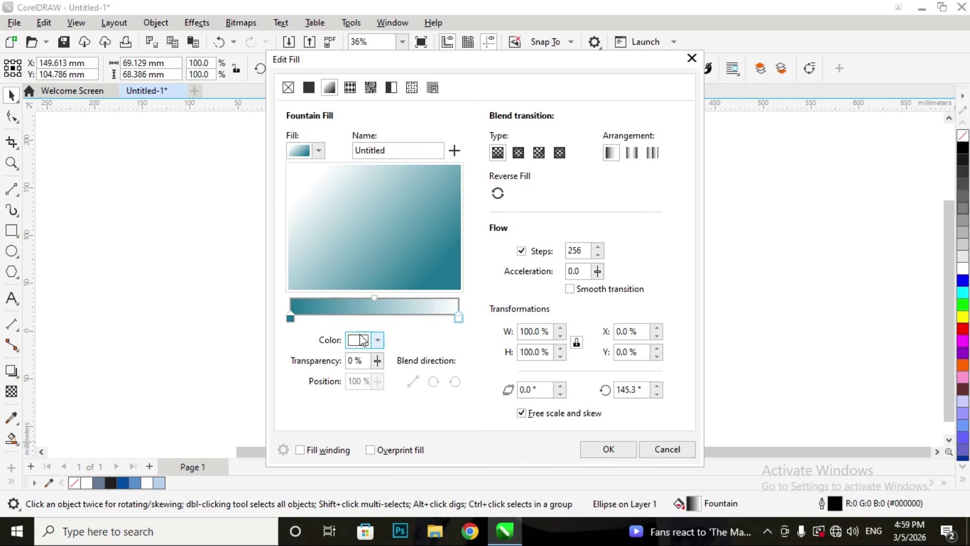
Set the gradient's end colour from white to light green #9BF2C3 and apply the fill to the inner circle
click(360, 345)
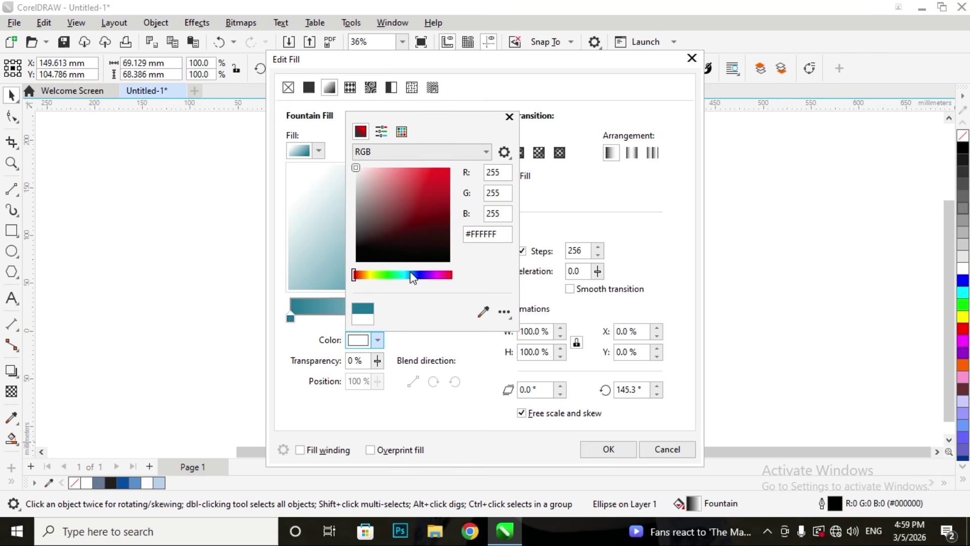
click(394, 275)
click(369, 179)
drag(368, 178, 370, 186)
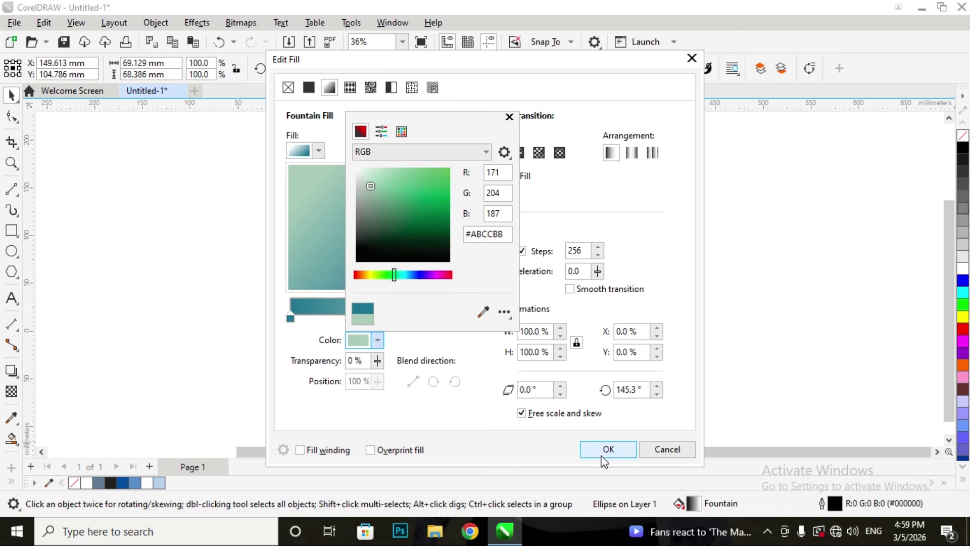
click(606, 456)
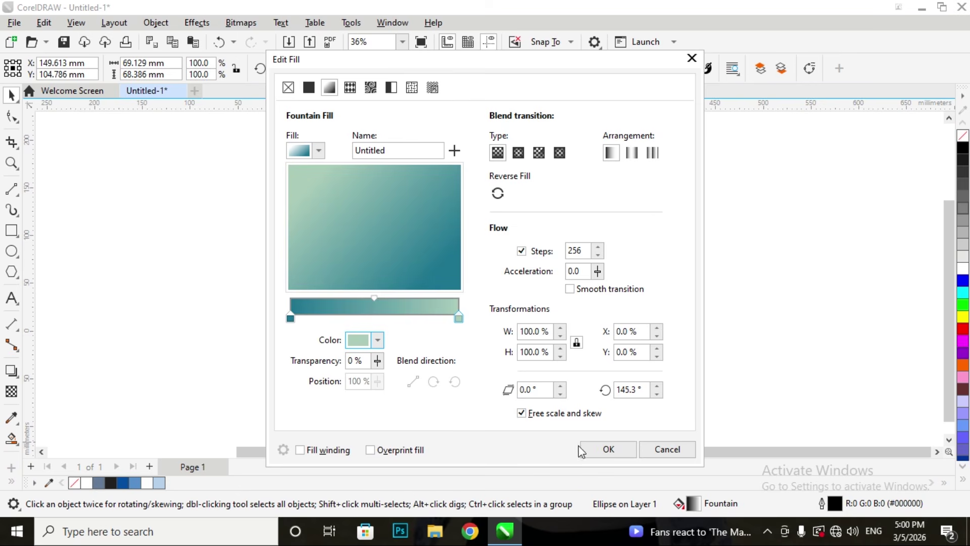
click(362, 339)
drag(378, 172, 390, 172)
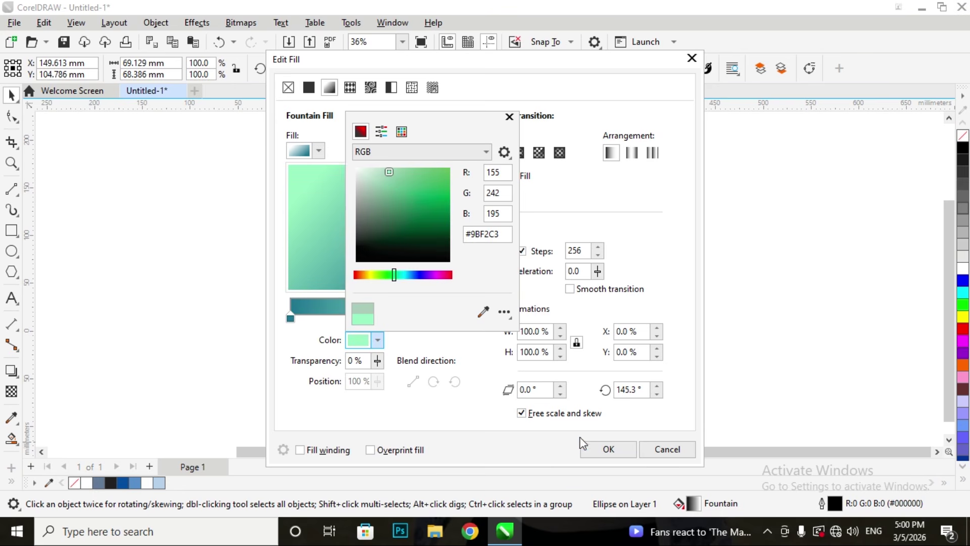
click(604, 449)
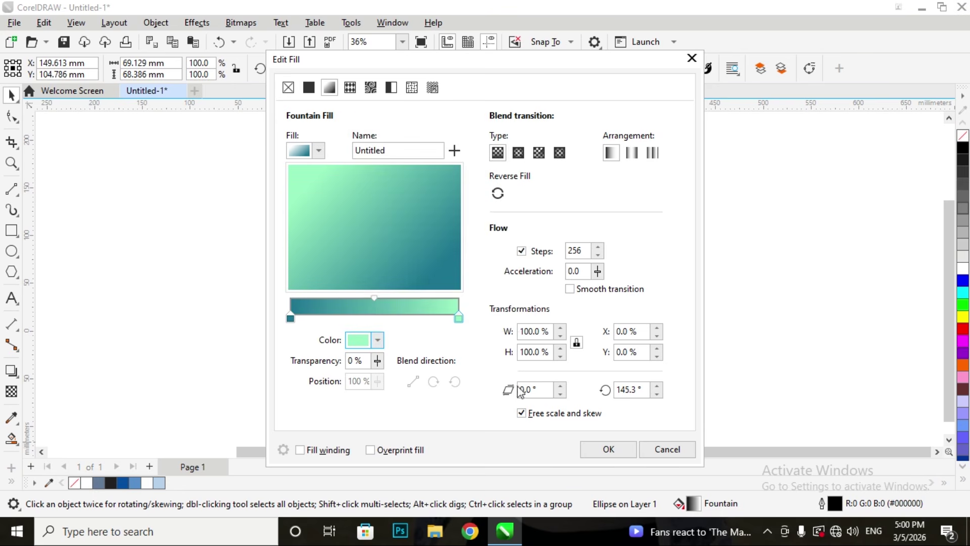
click(609, 450)
Try setting the large outer circle's outline width to None and undo the change
click(429, 219)
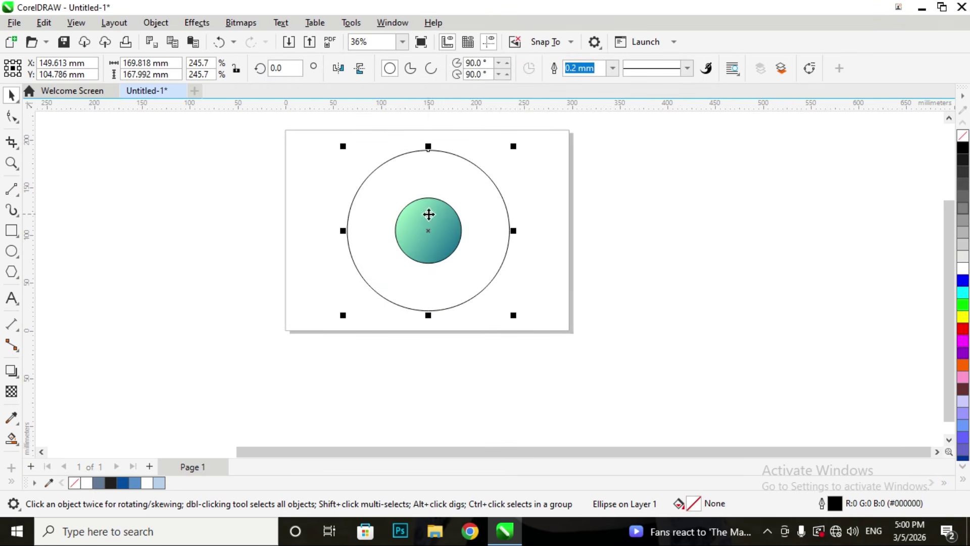
click(688, 69)
click(688, 69)
click(613, 69)
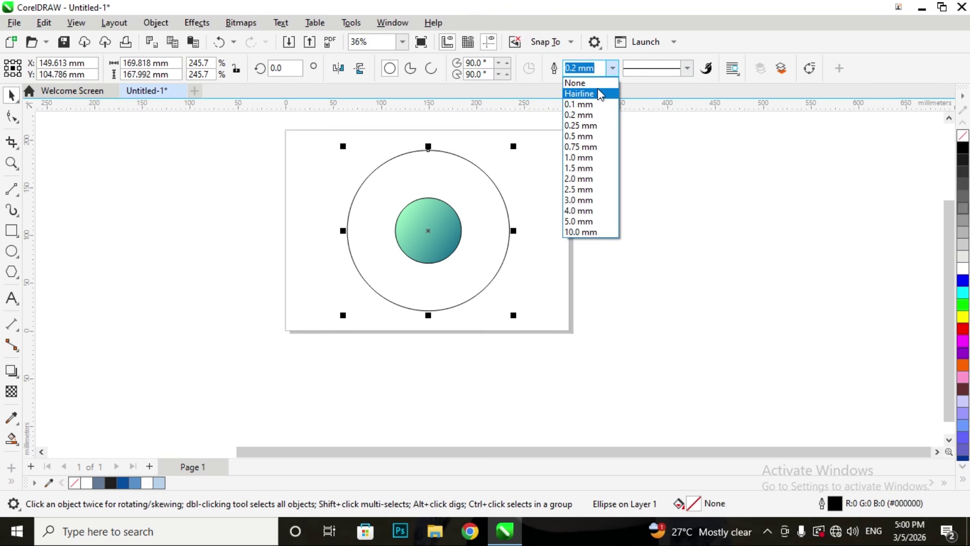
click(575, 82)
click(695, 216)
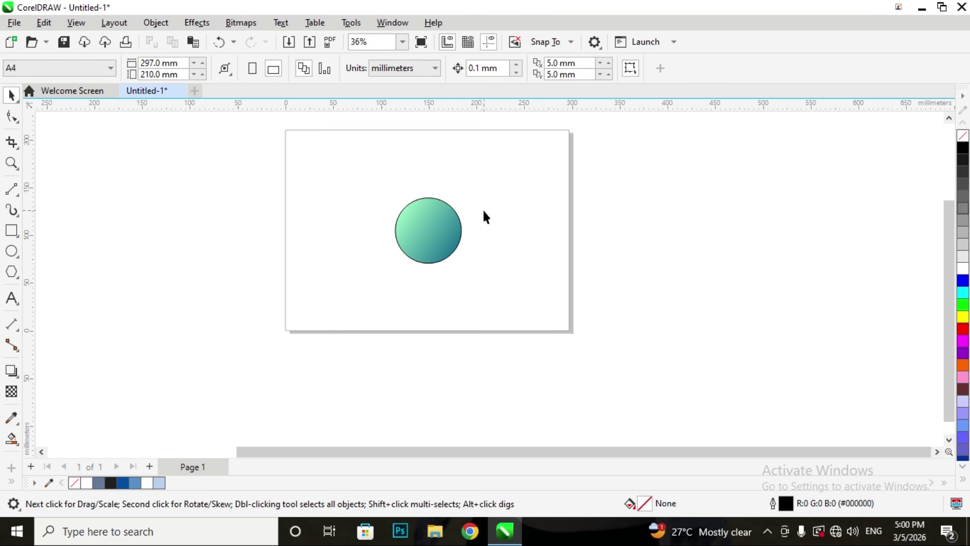
key(ctrl+z)
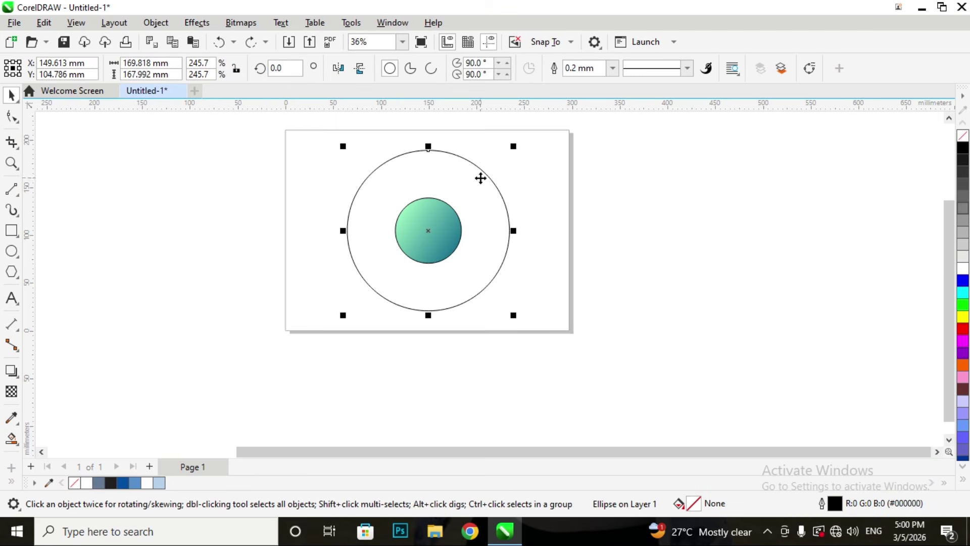
Try a 2-point line from the outer circle's right quadrant to the top of the inner circle and undo it
scroll(505, 196, up, 3)
scroll(505, 196, down, 2)
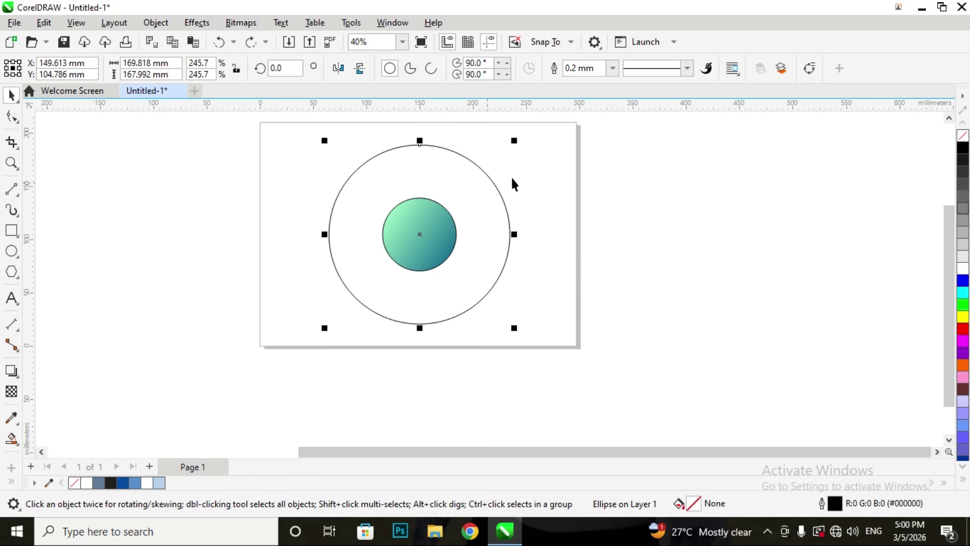
click(20, 194)
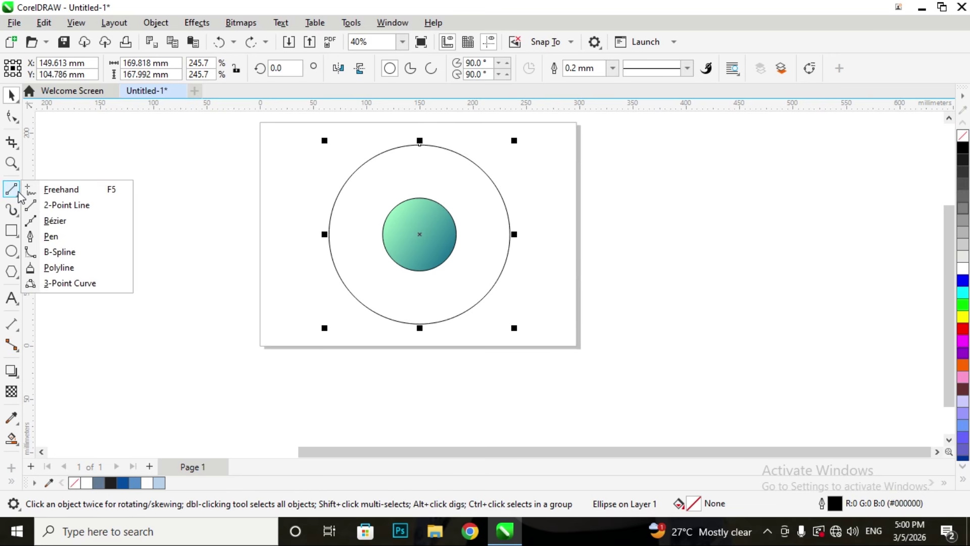
click(45, 206)
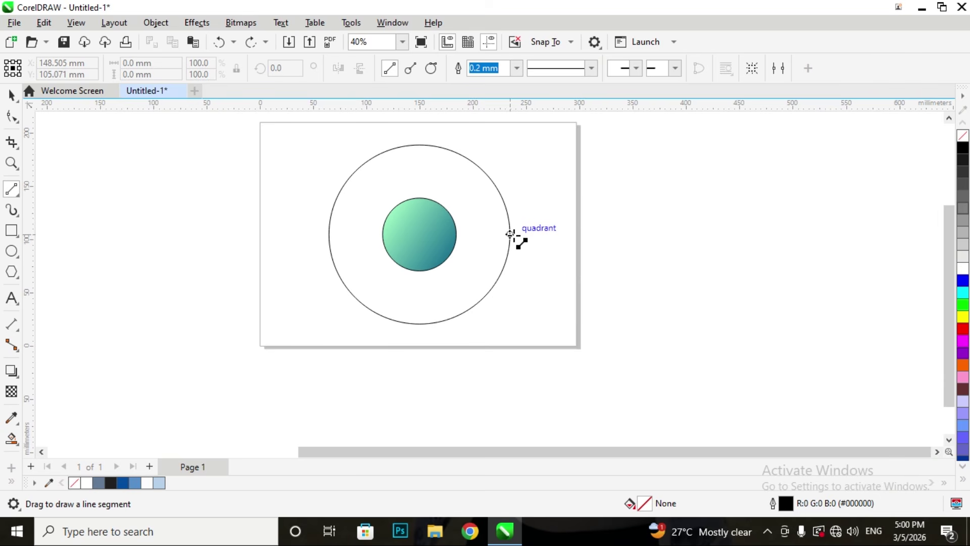
drag(511, 234, 434, 198)
key(ctrl+z)
Try a tangent line about 77 mm long from just below the outer circle's right quadrant to the inner circle and delete it
scroll(438, 198, up, 2)
scroll(440, 197, up, 1)
scroll(602, 334, up, 1)
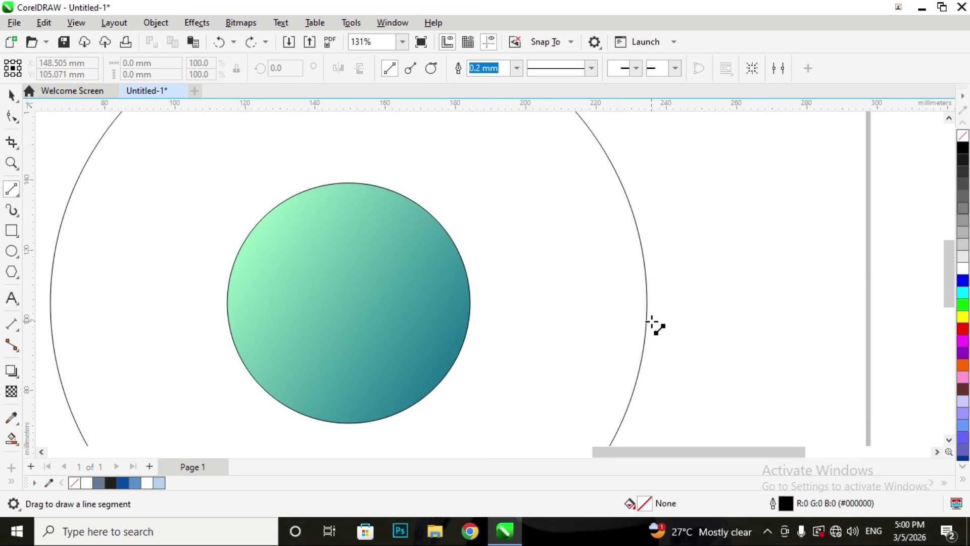
scroll(654, 327, down, 1)
scroll(654, 327, down, 2)
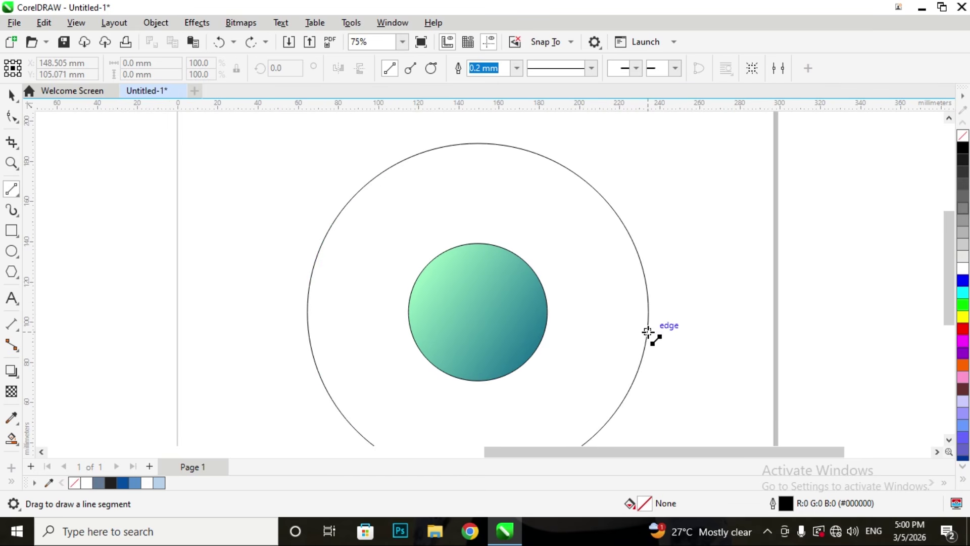
drag(647, 331, 513, 251)
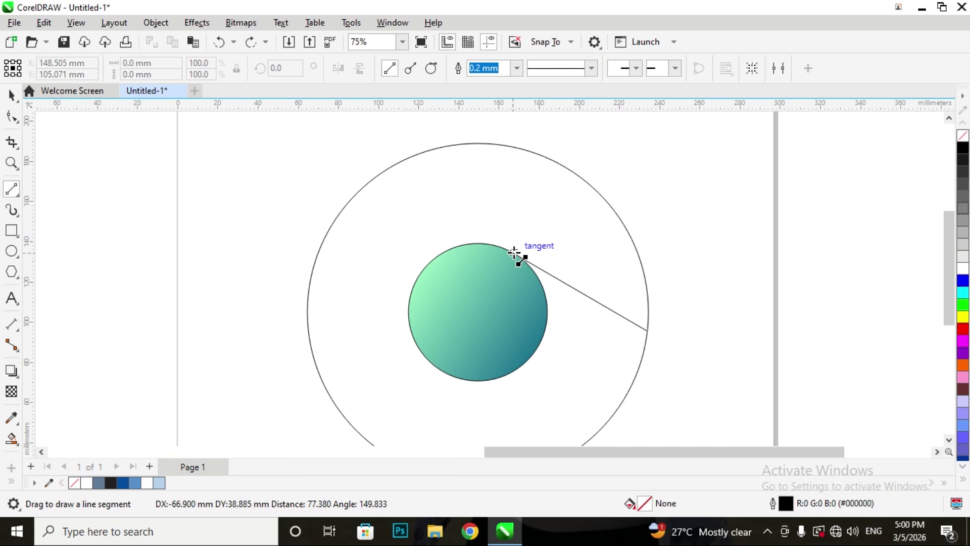
drag(514, 252, 513, 251)
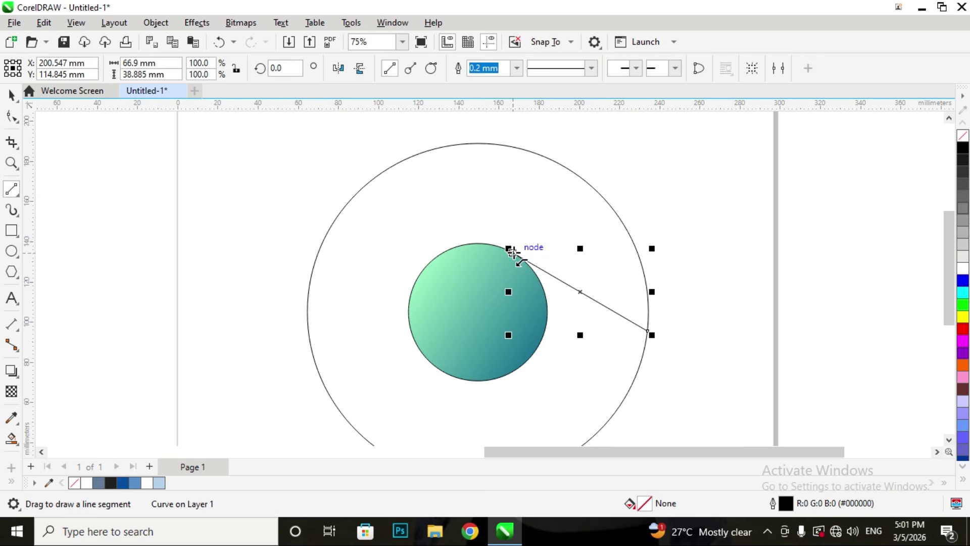
key(Delete)
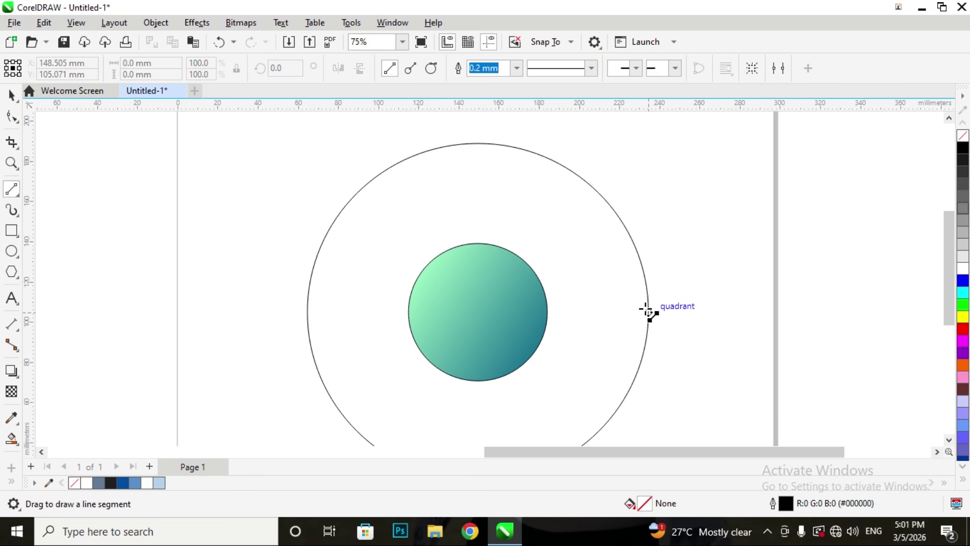
Try a line from the outer circle's right quadrant to the inner circle, about 71 mm wide and 31 mm high, and delete it
drag(646, 310, 508, 250)
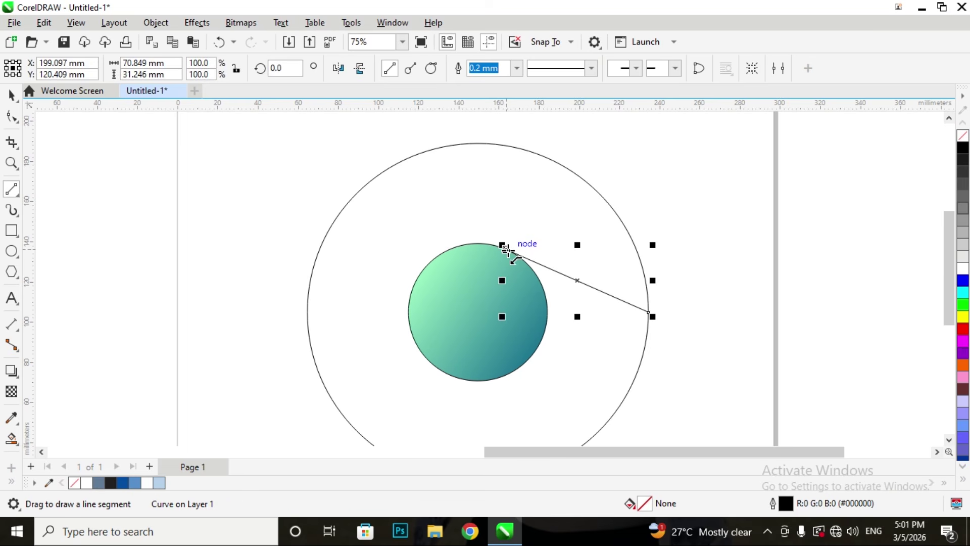
scroll(507, 249, down, 2)
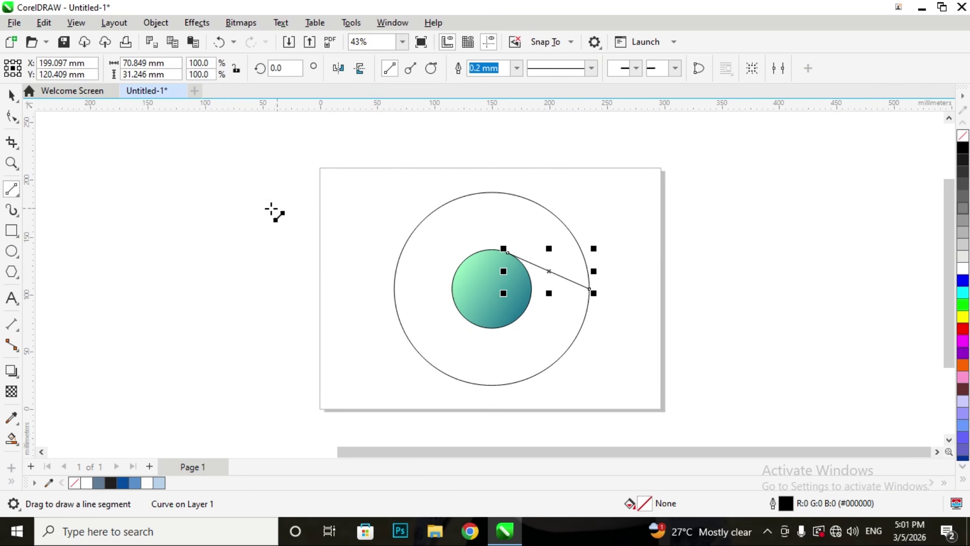
click(11, 94)
mouse_move(17, 208)
mouse_move(16, 190)
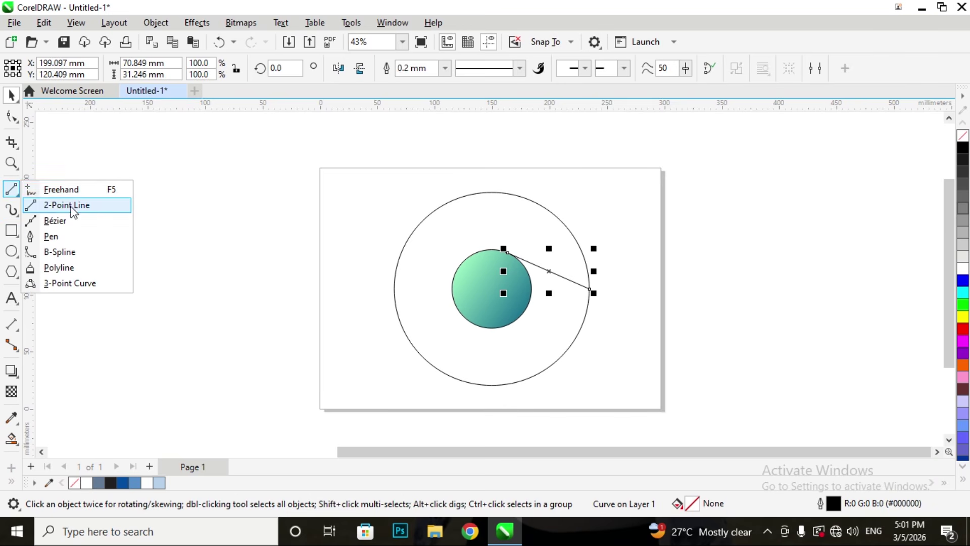
click(71, 205)
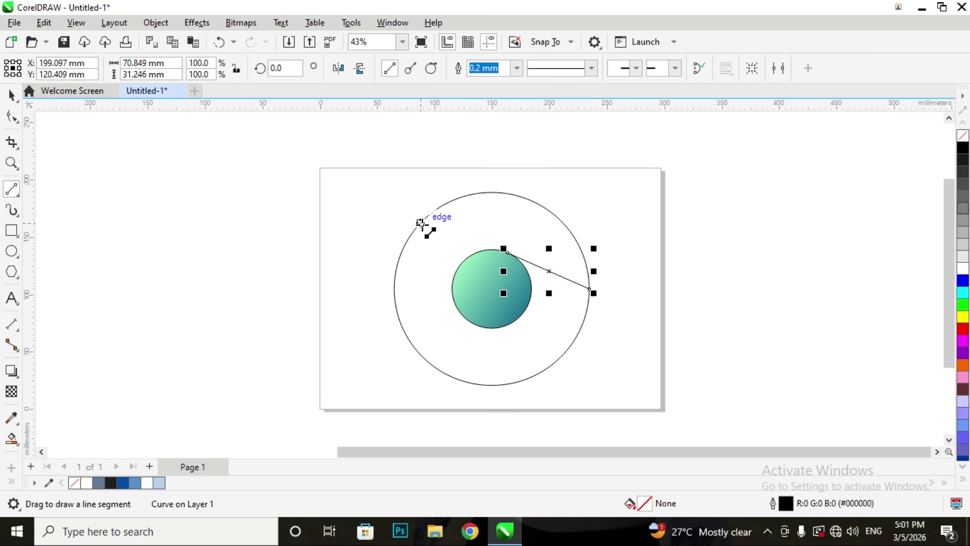
key(Delete)
Draw three 2-point lines from the outer circle's right, upper-left and lower-left edge to the inner circle, dividing the ring into three
drag(588, 307, 515, 258)
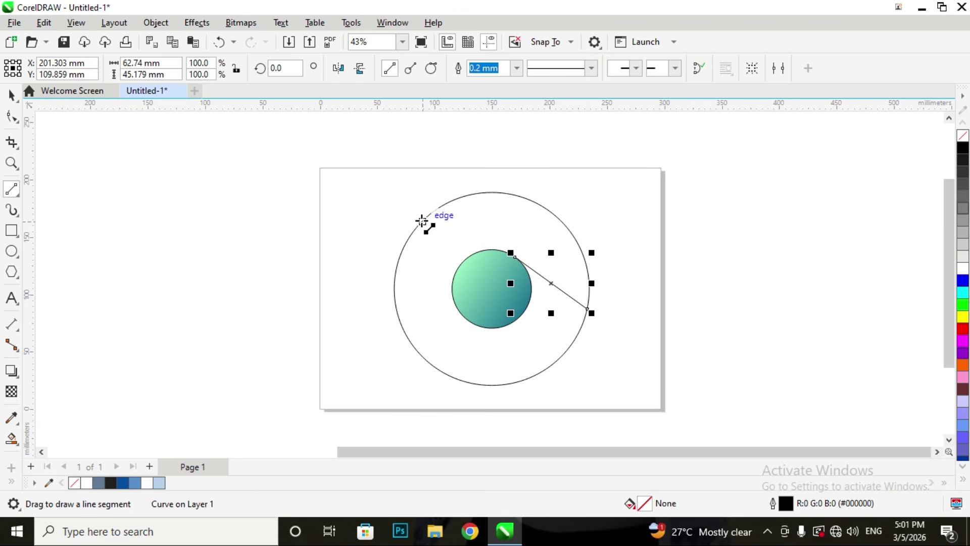
drag(420, 223, 455, 305)
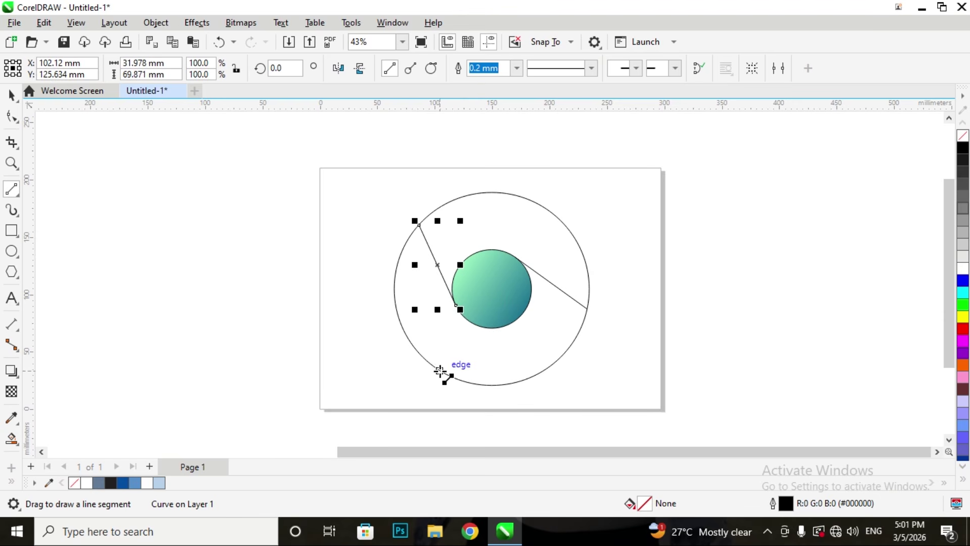
drag(456, 377, 520, 315)
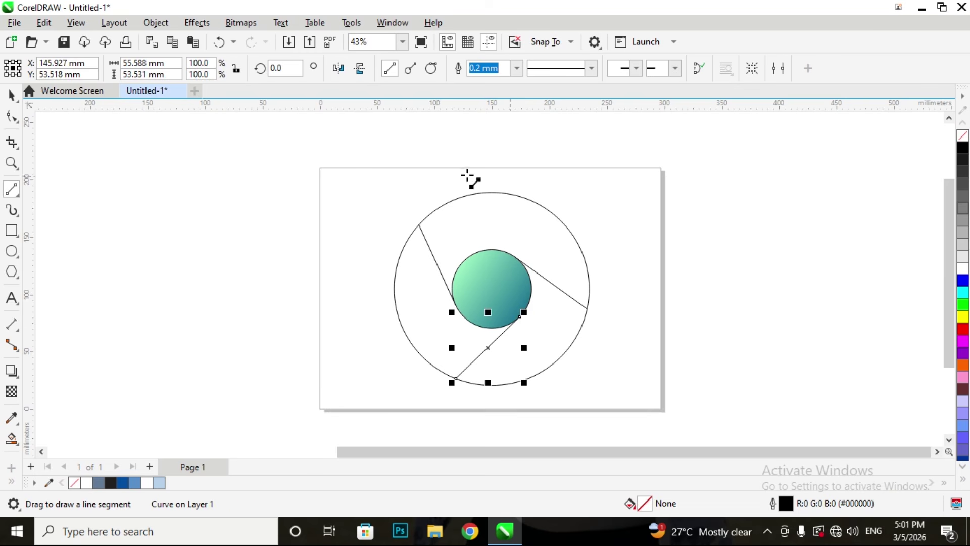
click(13, 97)
click(467, 218)
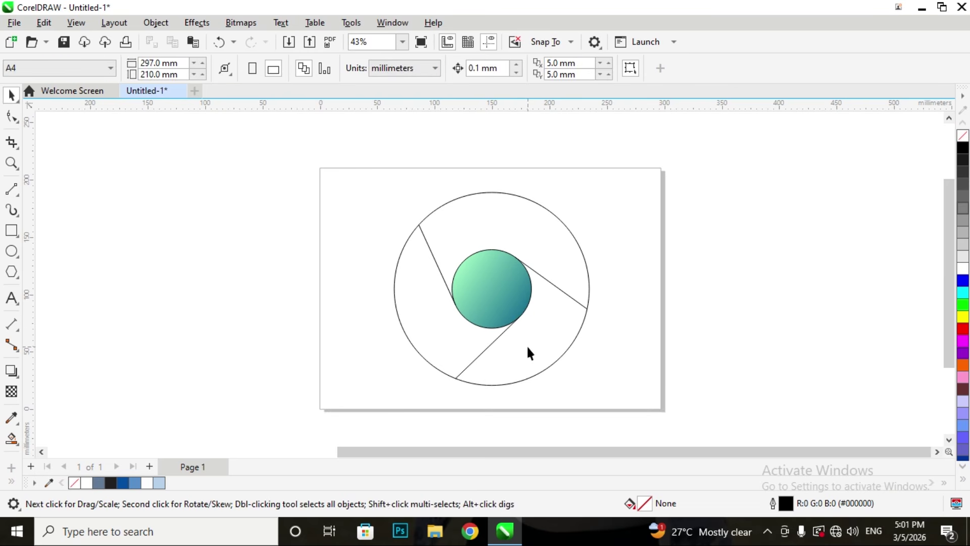
Undo the three dividing lines between the circles
key(ctrl+z)
key(ctrl+z)
key(ctrl+z)
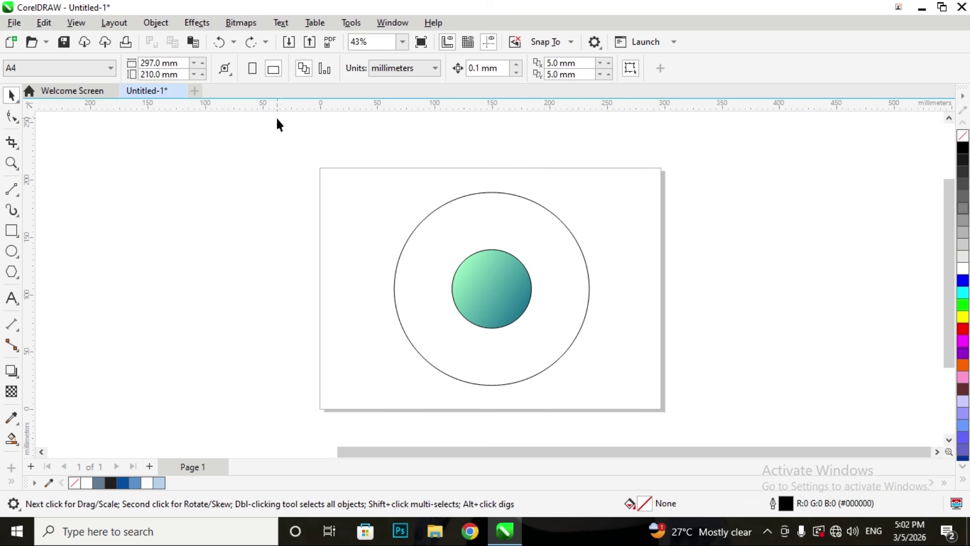
Draw three 2-point lines, each about 77 mm long, from the outer circle's upper-right, upper-left and bottom edge tangent to the inner circle
click(12, 197)
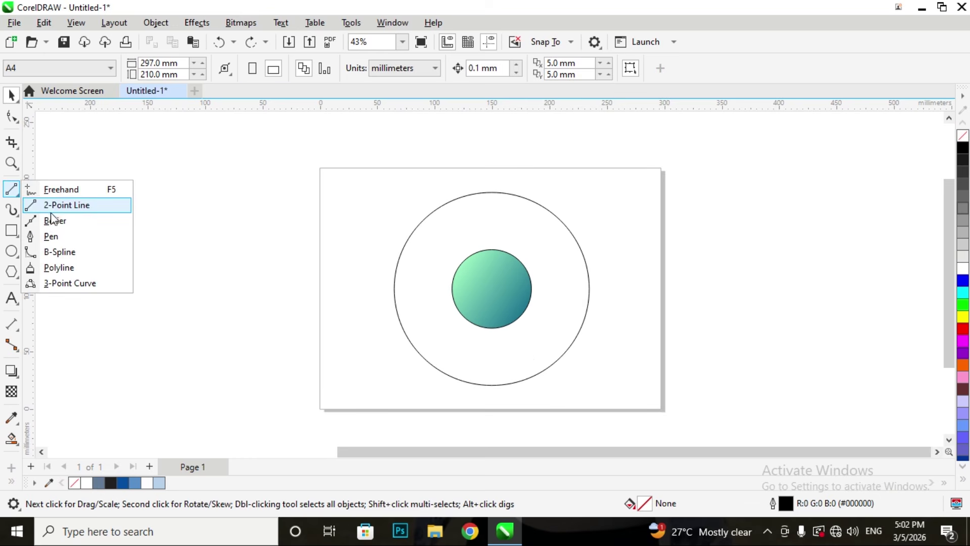
click(50, 208)
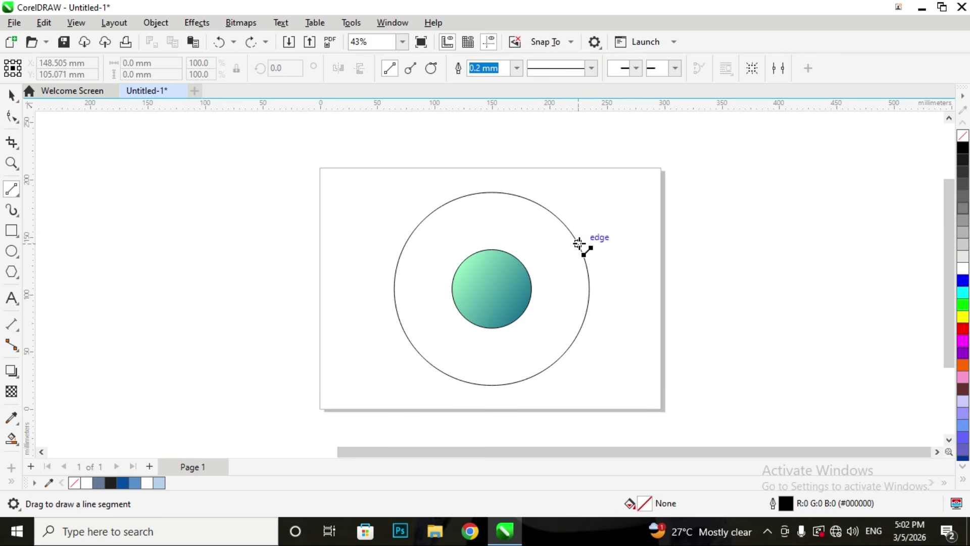
drag(579, 244, 488, 250)
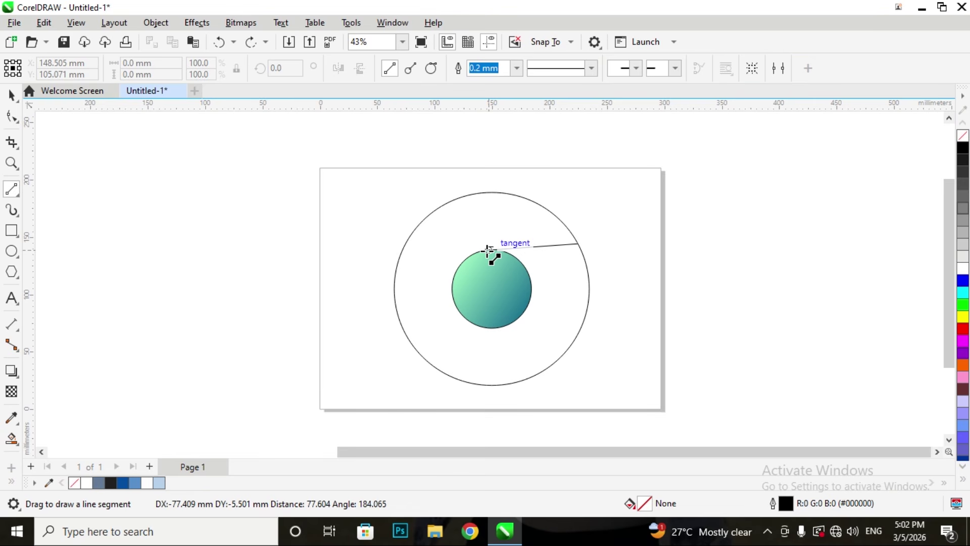
mouse_move(488, 250)
mouse_down()
mouse_move(502, 253)
mouse_move(487, 250)
mouse_up()
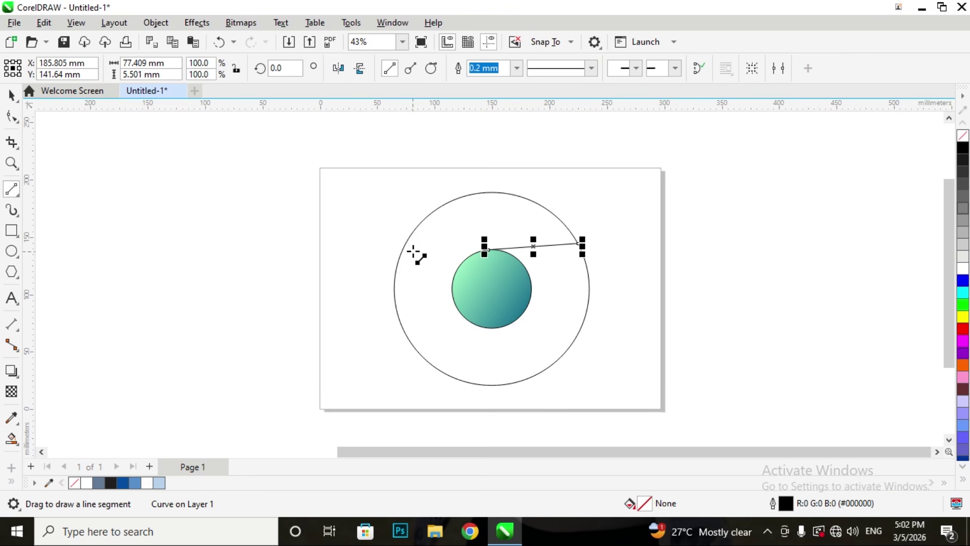
drag(409, 236, 459, 310)
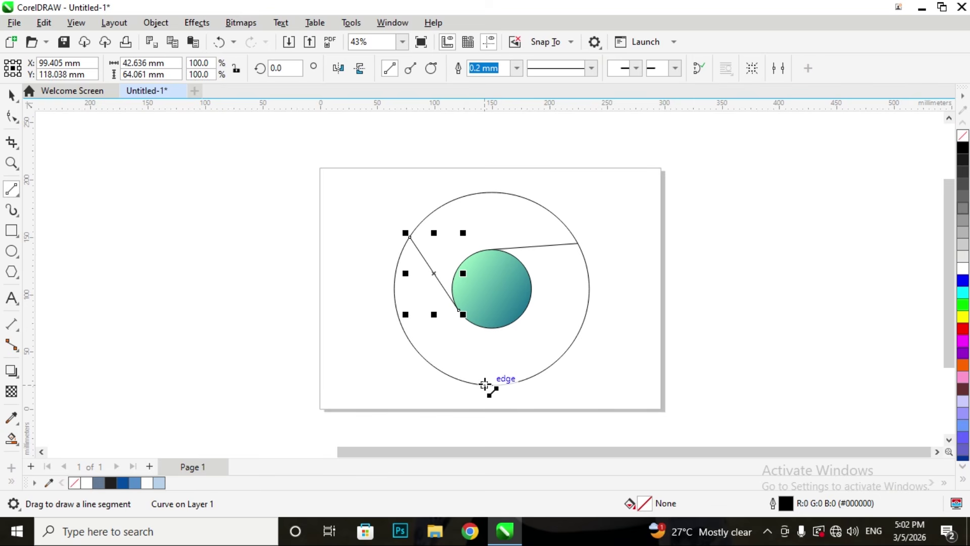
drag(474, 383, 523, 311)
click(11, 95)
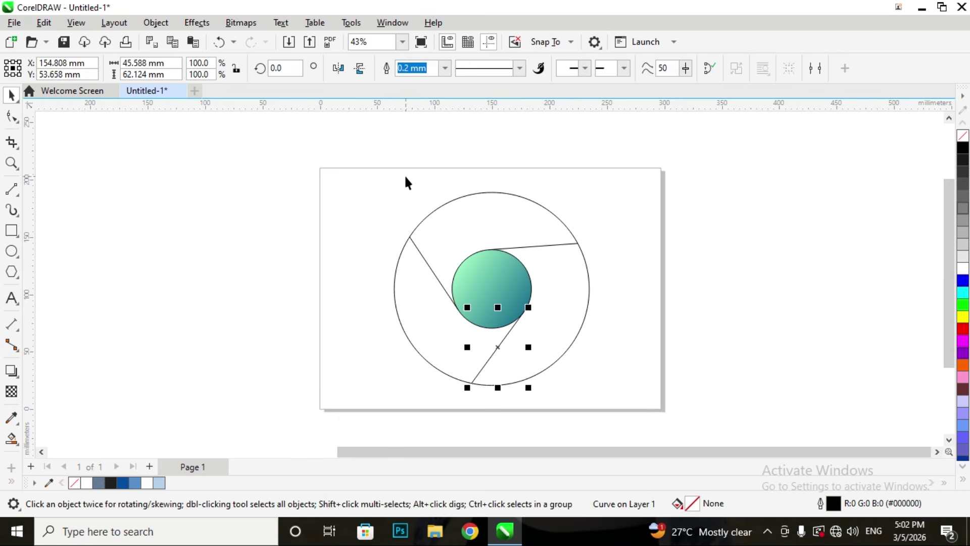
click(383, 196)
drag(592, 362, 622, 399)
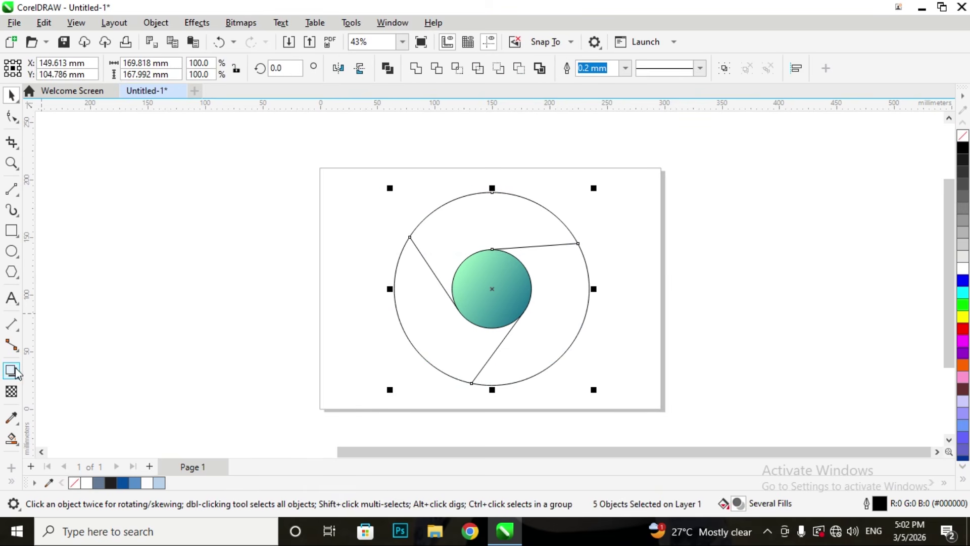
click(11, 440)
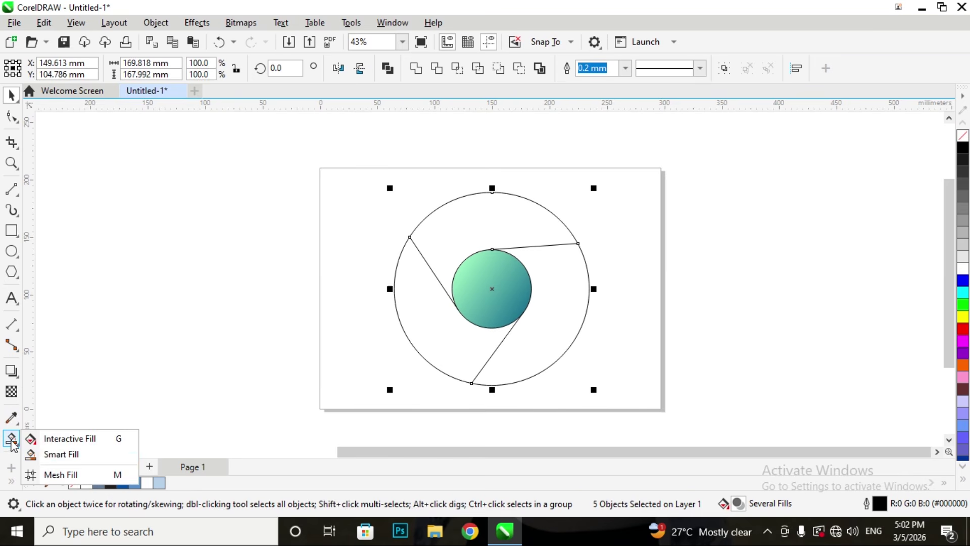
click(58, 452)
key(space)
click(390, 193)
drag(638, 386, 639, 385)
click(644, 305)
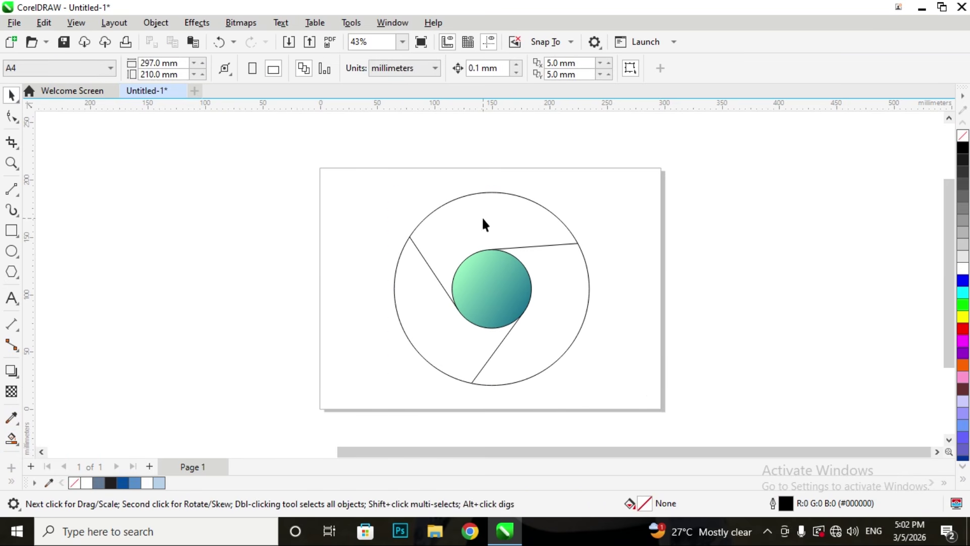
Try a uniform red fill (#FF0000) on the outer circle and undo it
click(478, 219)
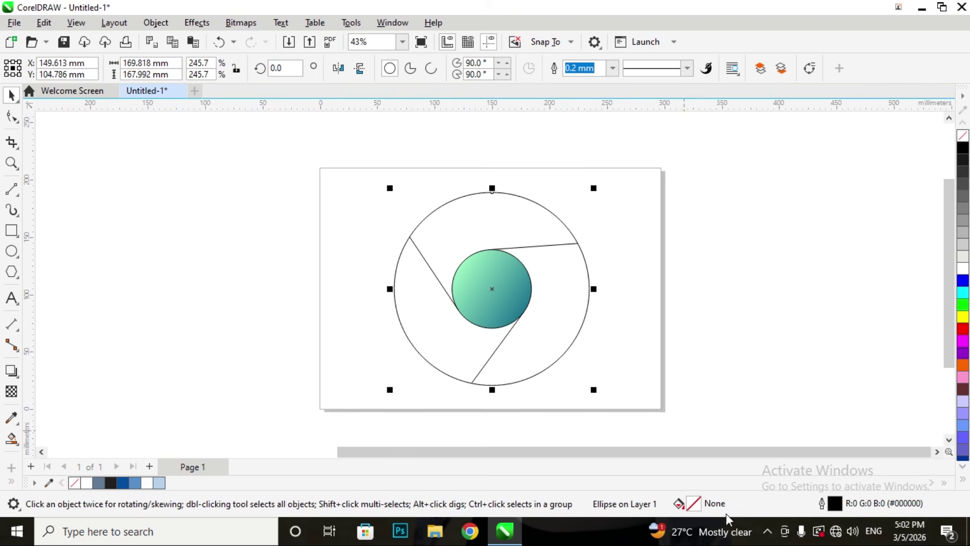
double_click(694, 506)
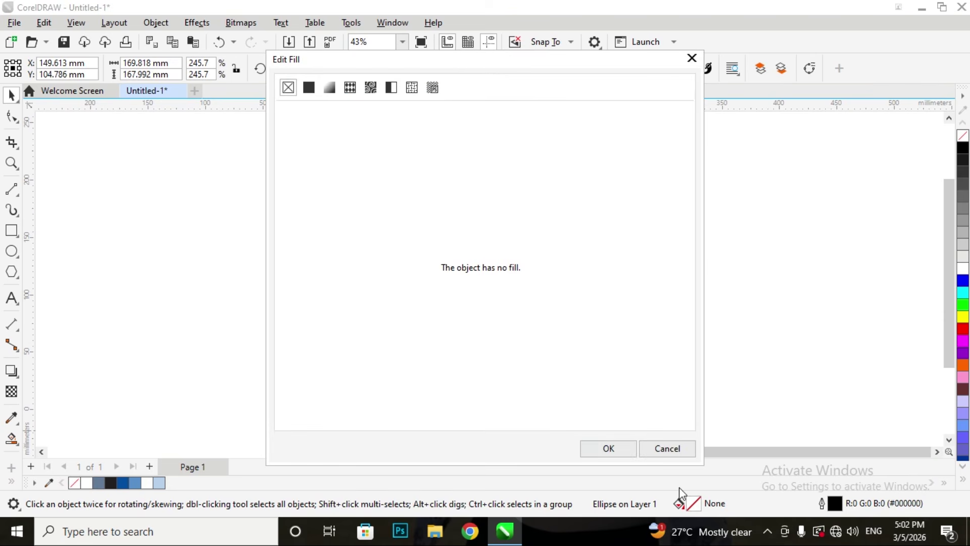
click(309, 87)
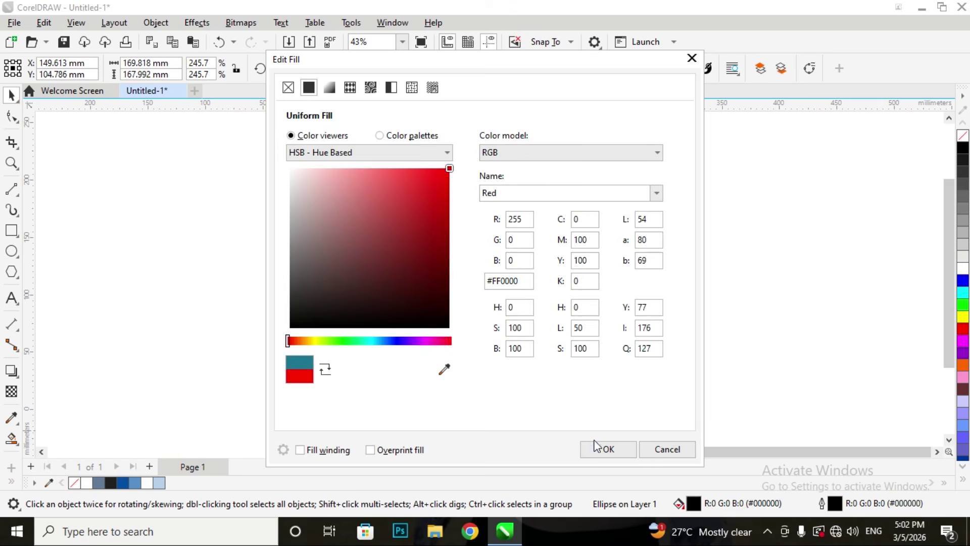
click(597, 447)
key(ctrl+z)
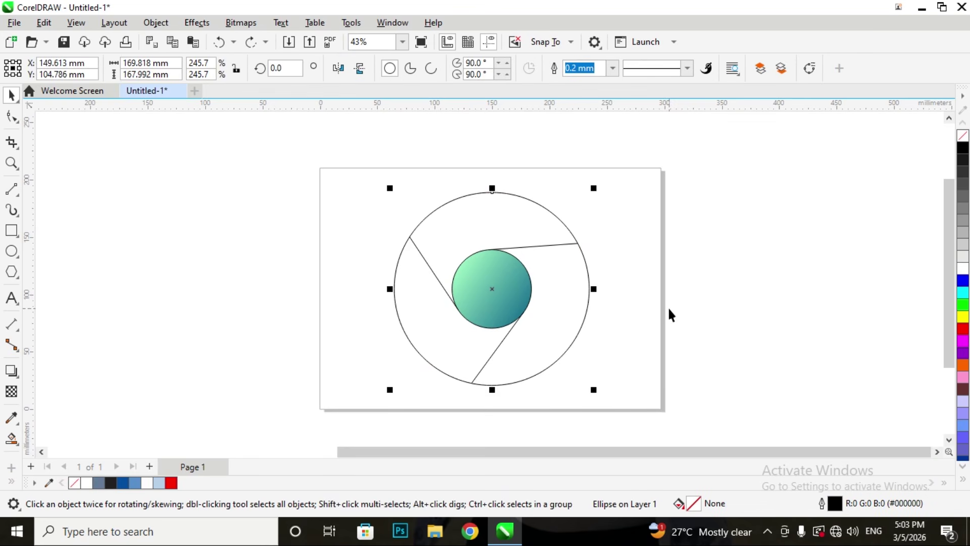
Use Smart Fill to fill the ring's upper, lower-left and right sections with the blue-grey C40 M20 Y0 K40
click(12, 440)
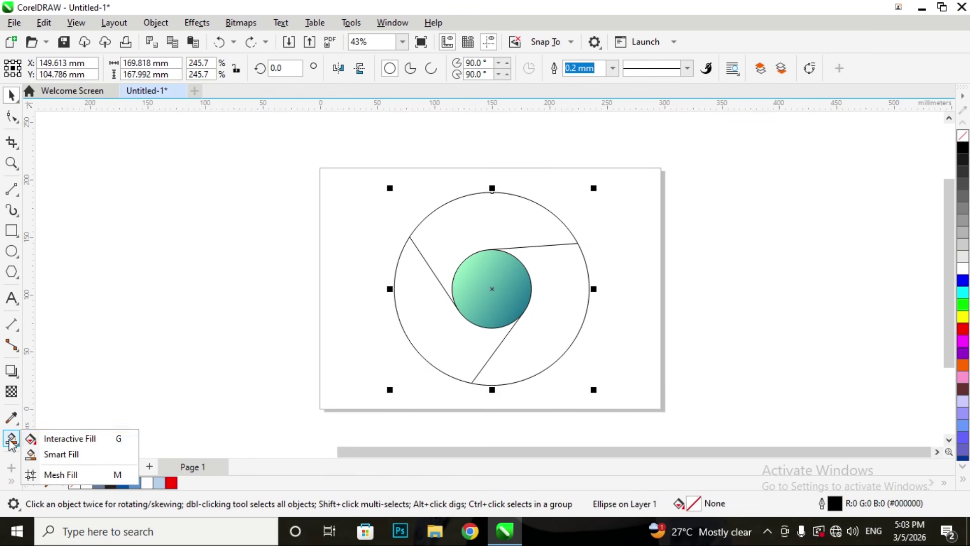
click(61, 454)
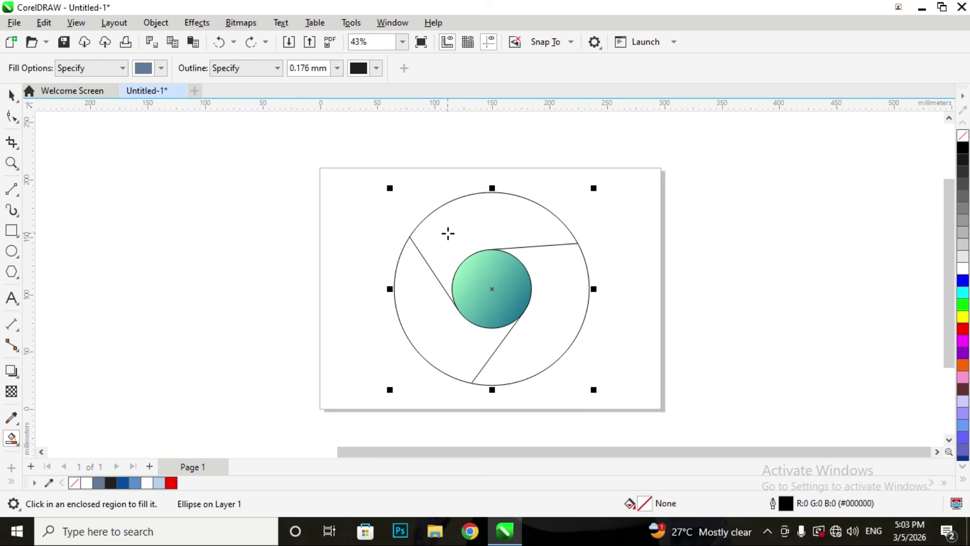
click(448, 233)
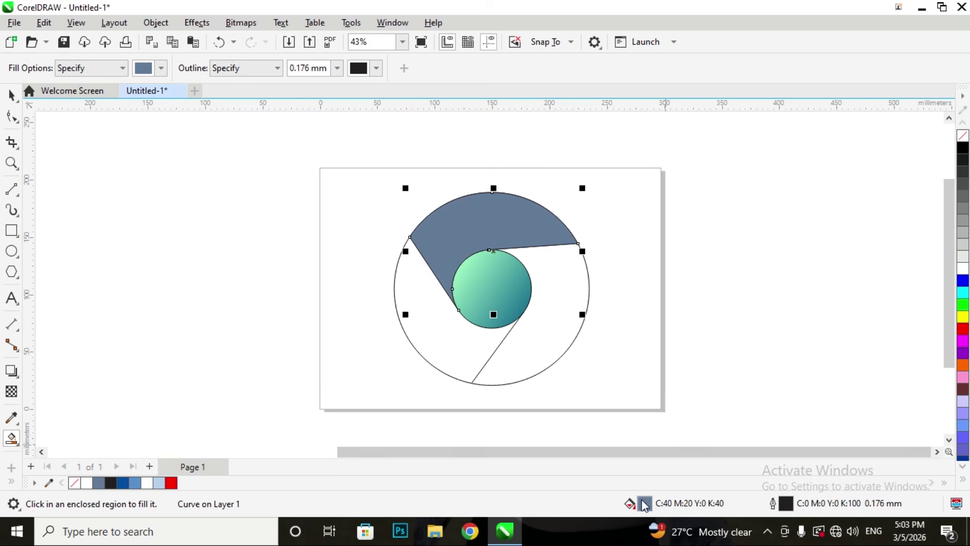
click(445, 339)
click(547, 338)
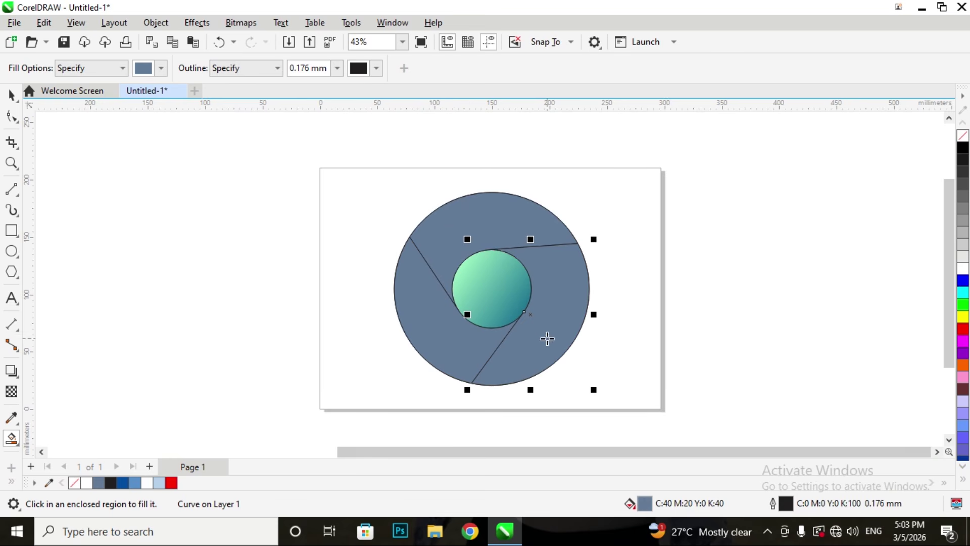
Smart-fill the ring's upper section again and change its uniform fill to red, C0 M100 Y100 K0
click(494, 215)
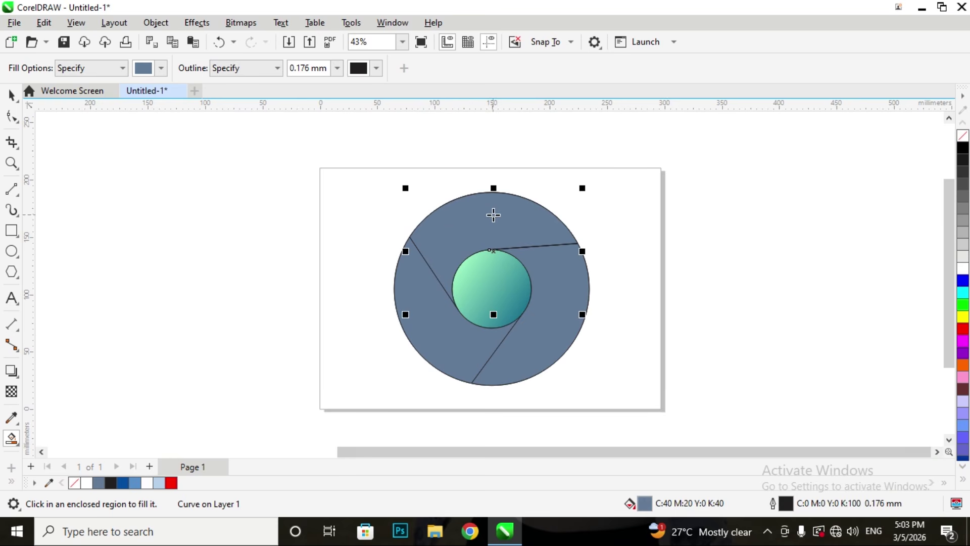
double_click(644, 503)
click(285, 342)
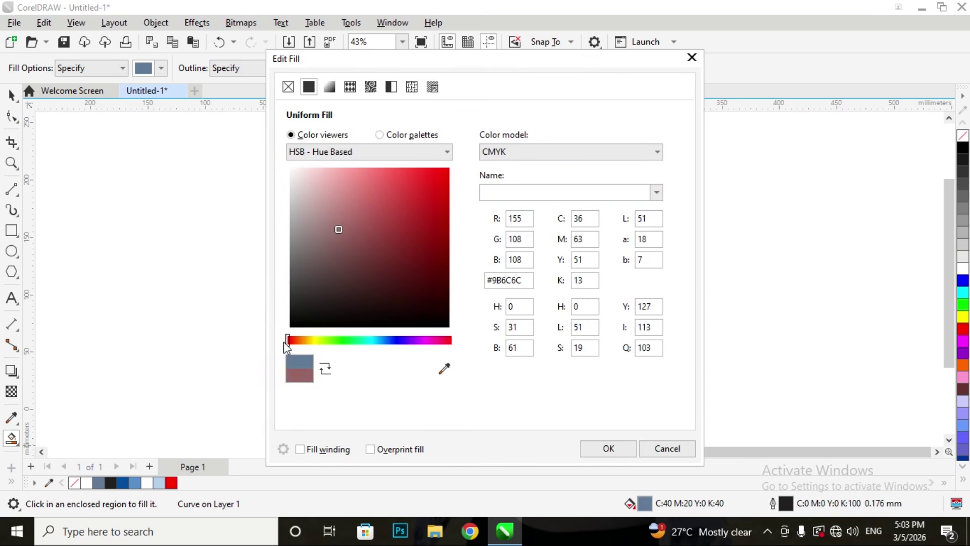
drag(428, 201, 490, 156)
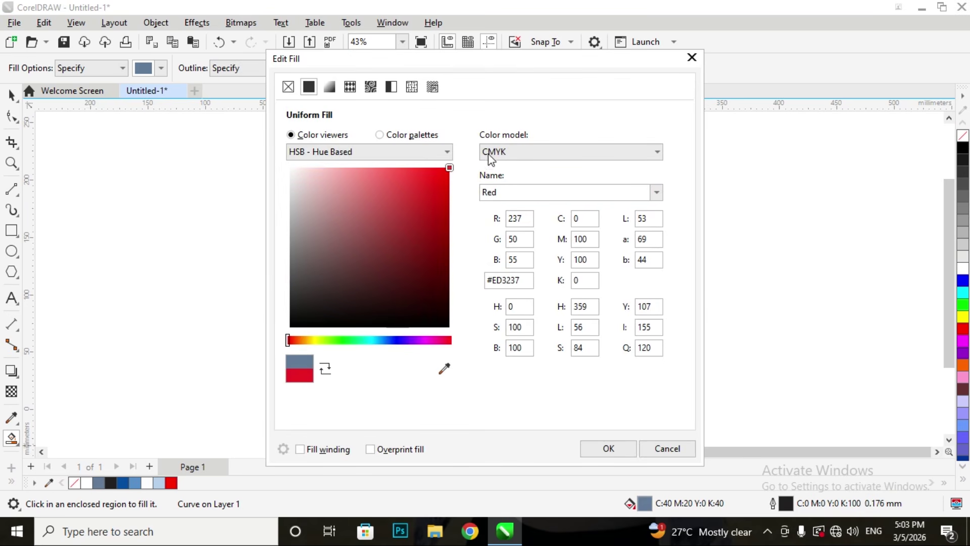
click(609, 451)
Smart-fill the ring's lower-left section again and change its uniform fill to a dark green
click(444, 326)
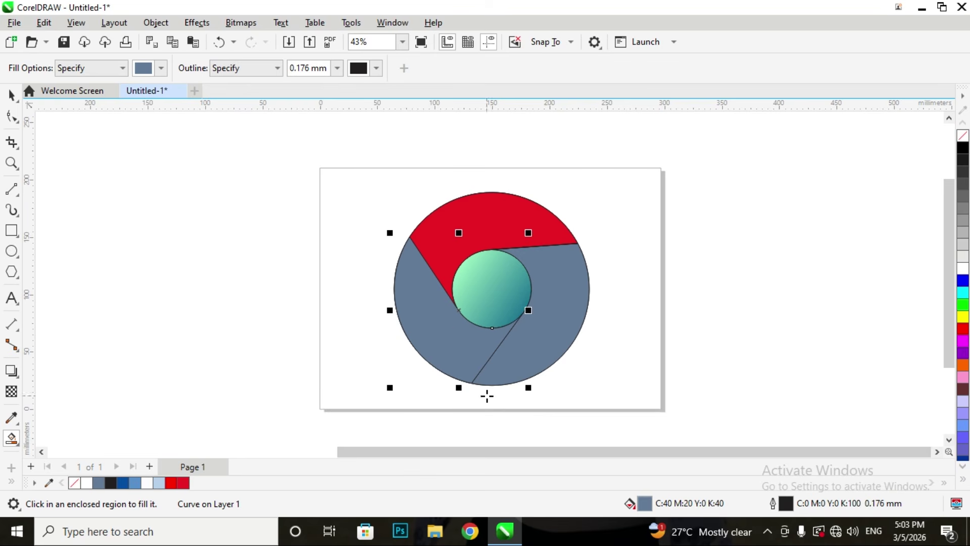
double_click(640, 504)
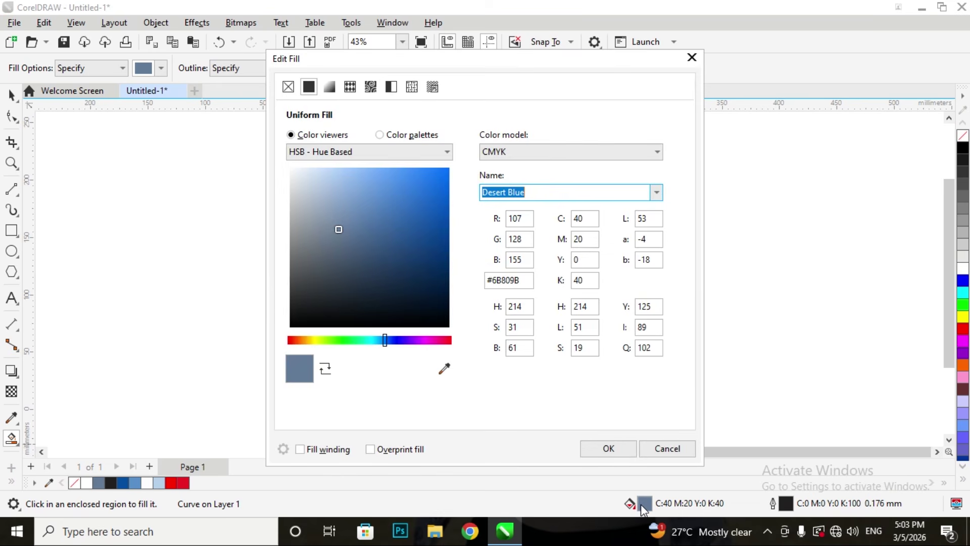
drag(353, 340, 344, 340)
drag(416, 247, 436, 256)
click(608, 448)
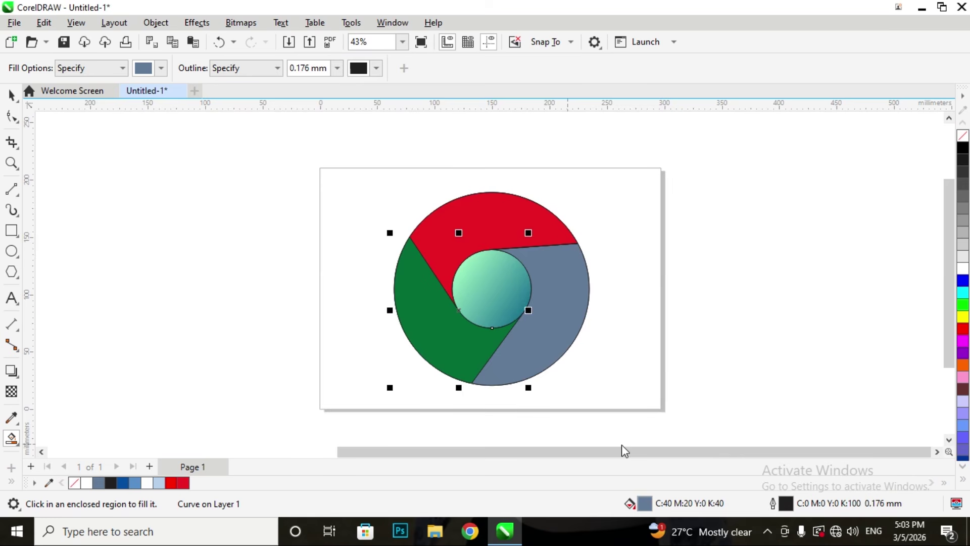
Try Smart Fill twice on the ring's right section and undo each attempt
click(543, 332)
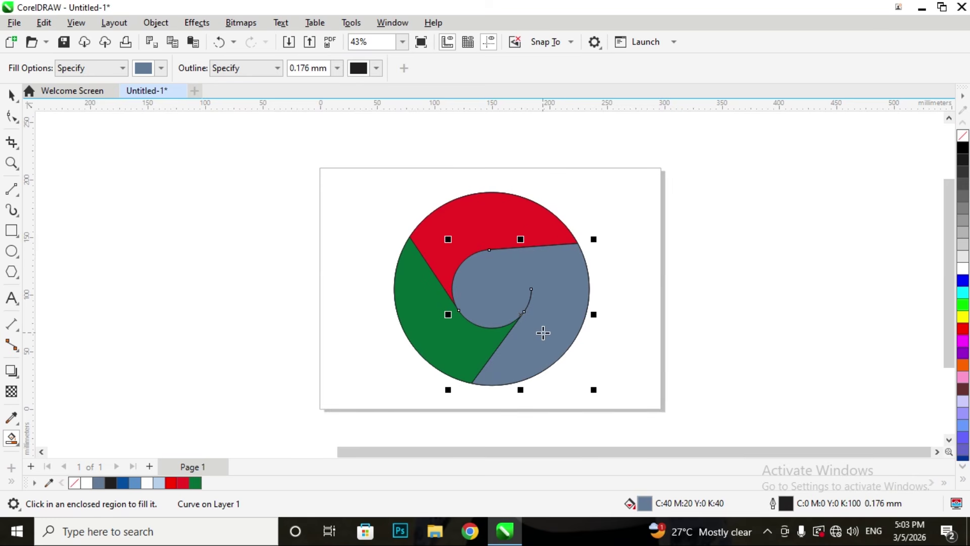
key(ctrl+z)
click(568, 329)
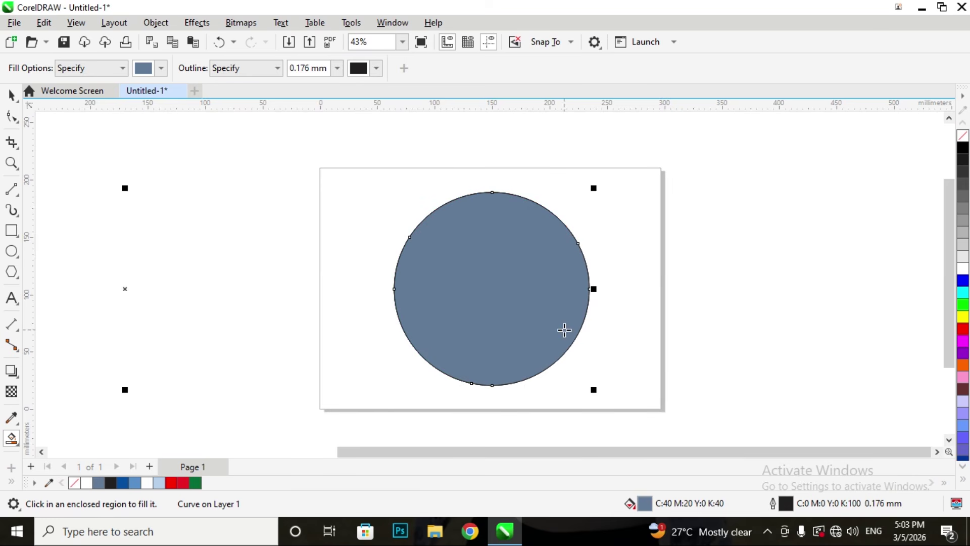
key(ctrl+z)
Select the ring's right section and change its uniform fill to red, C2 M100 Y100 K0
click(11, 95)
click(155, 244)
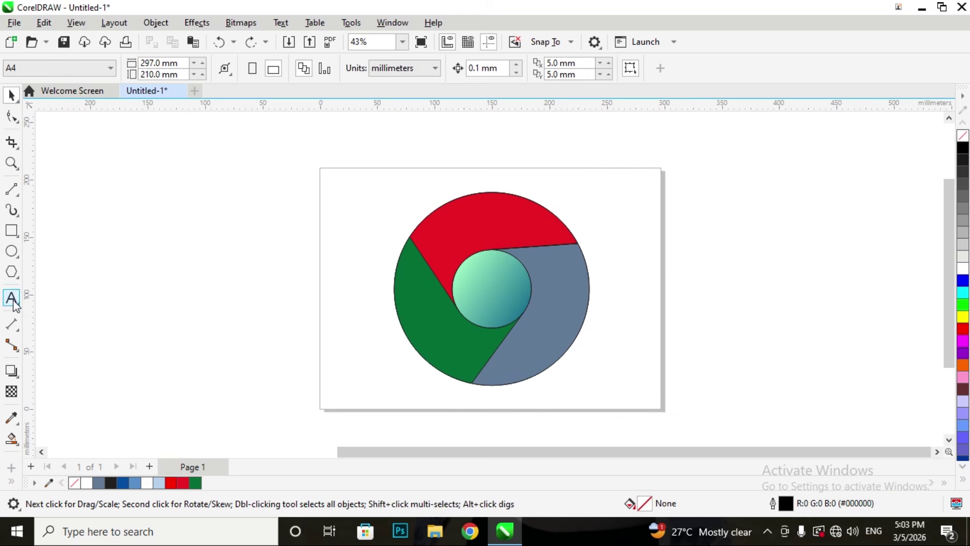
click(540, 338)
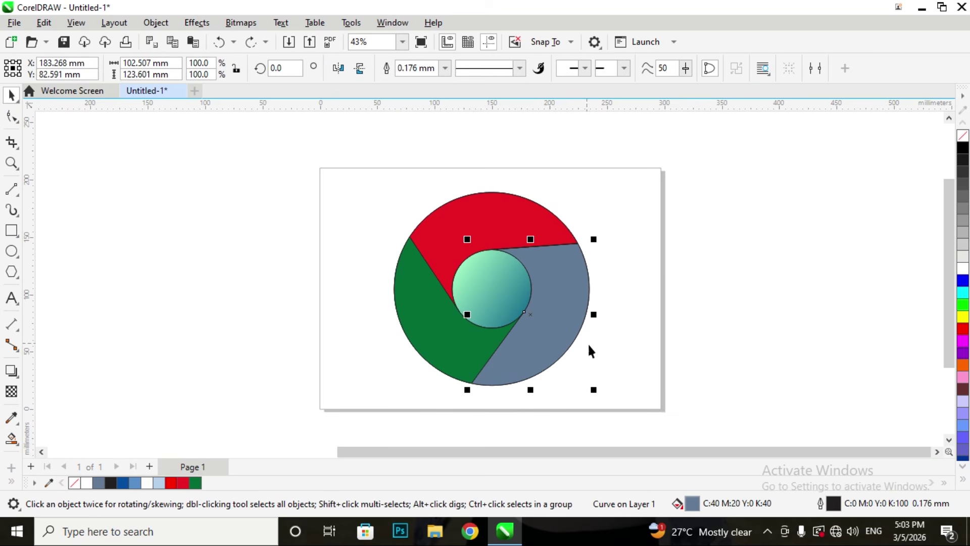
double_click(697, 507)
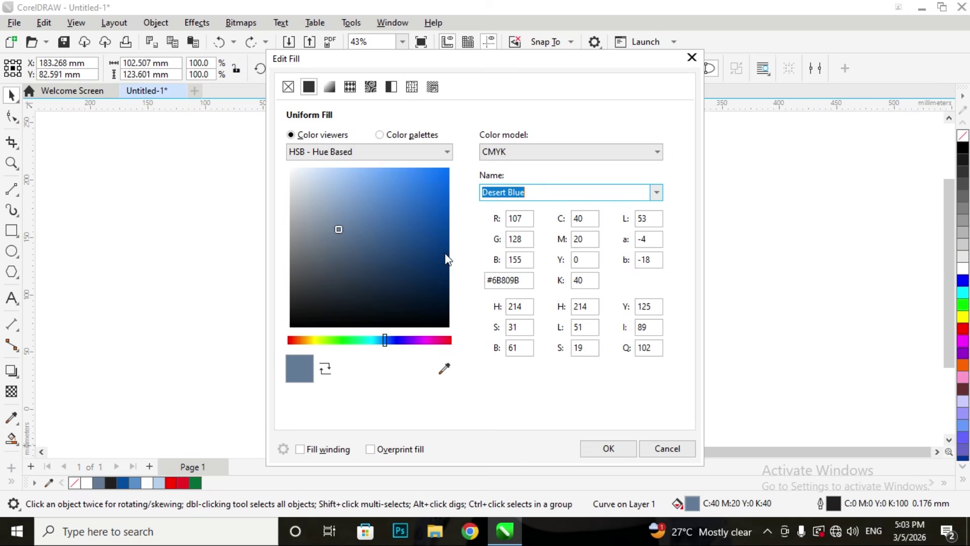
drag(410, 343, 286, 342)
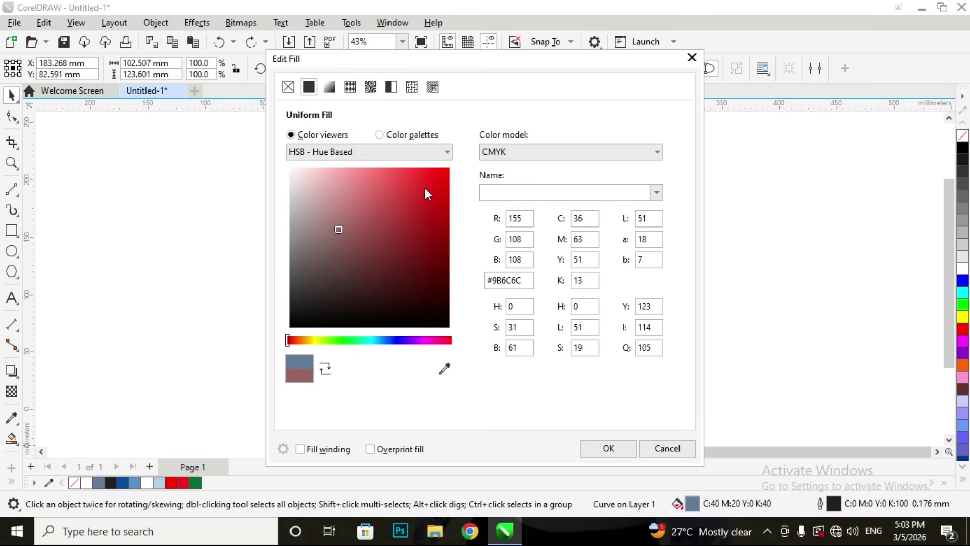
click(438, 182)
click(608, 449)
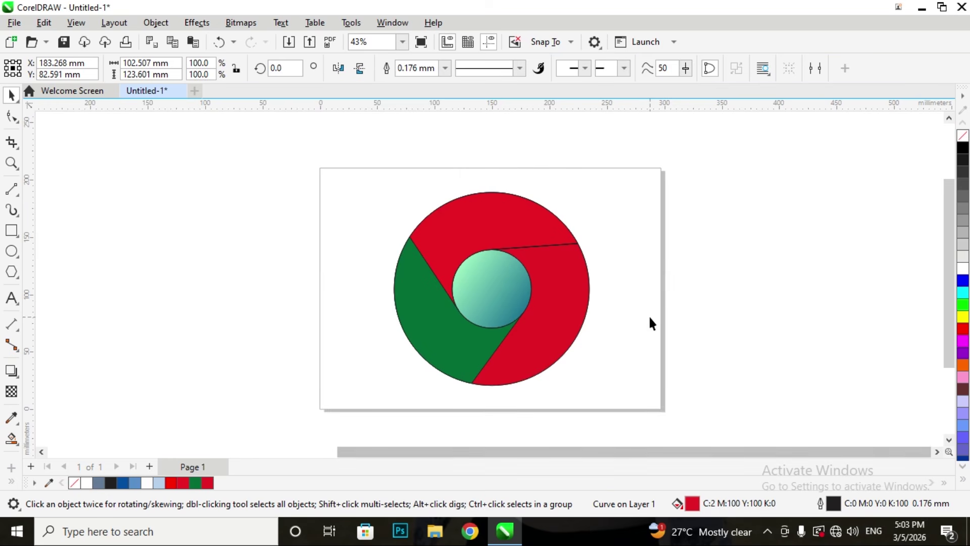
Try Smart Fill on the ring's right section again, and undo back past its red fill
click(568, 324)
click(677, 335)
click(572, 321)
click(12, 441)
click(65, 452)
click(547, 290)
key(ctrl+z)
key(ctrl+shift+z)
key(ctrl+z)
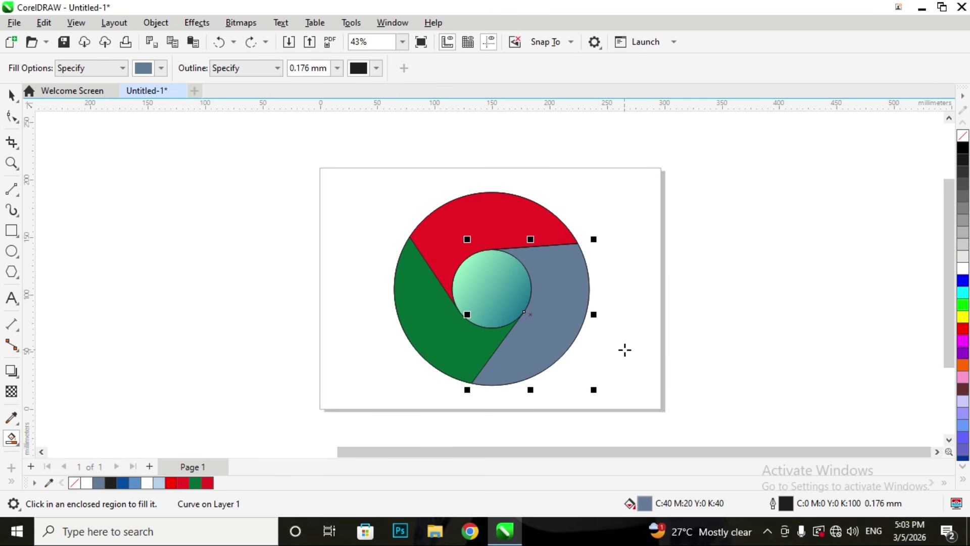
Set the right ring section's uniform fill to orange-red, C0 M92 Y100 K0, and undo any stray fill made outside the design
double_click(645, 504)
drag(380, 348, 295, 343)
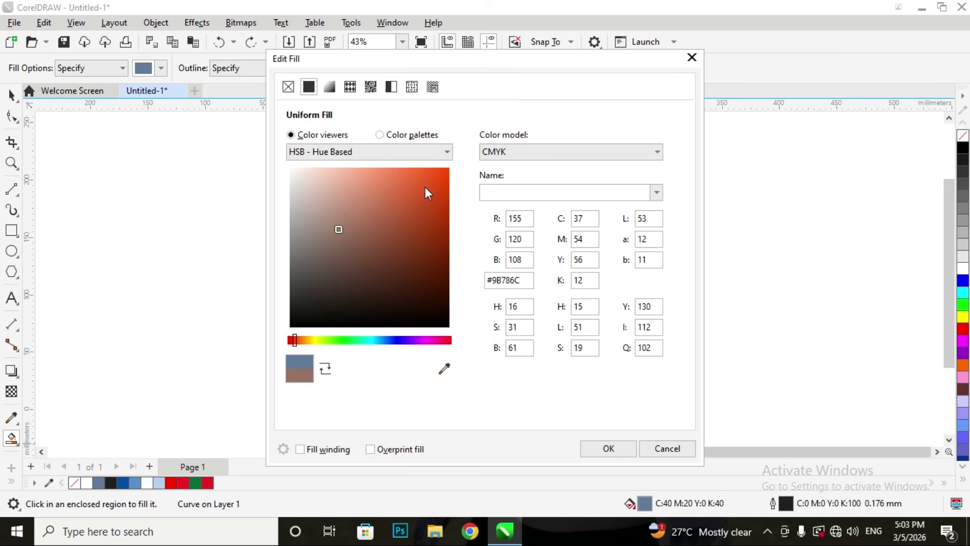
click(448, 172)
click(607, 452)
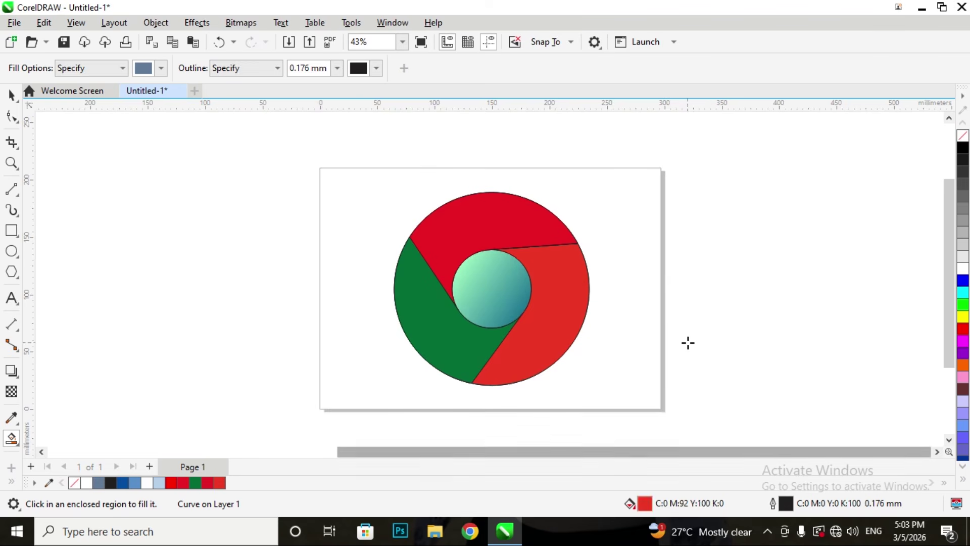
click(728, 319)
key(ctrl+z)
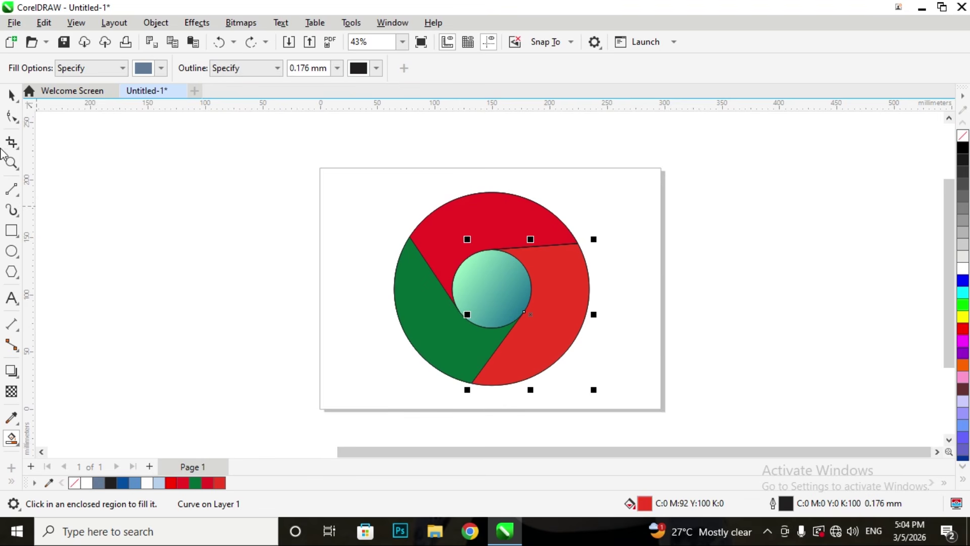
Try a 1.5 mm outline width on the outer circle, undo it, and clear the selection
click(11, 95)
click(489, 291)
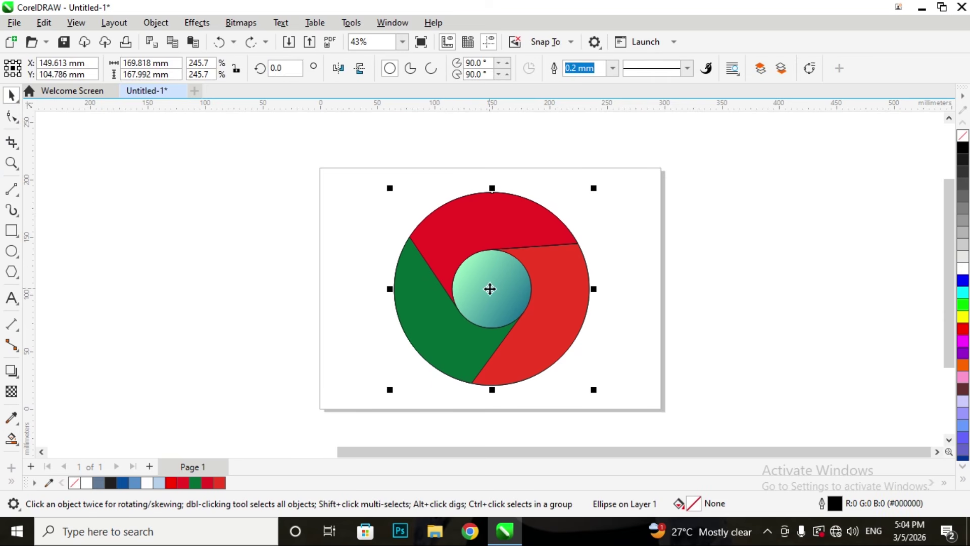
scroll(617, 257, up, 2)
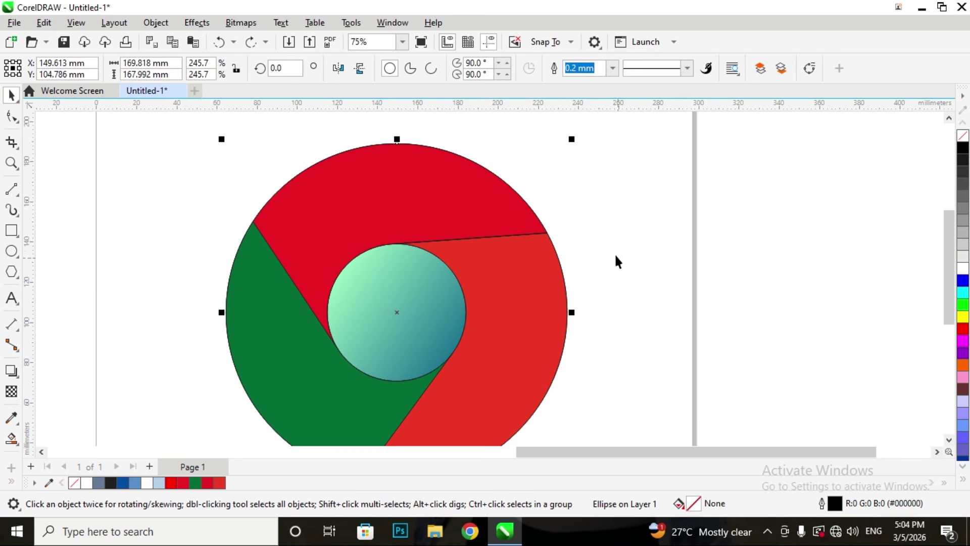
scroll(461, 232, down, 3)
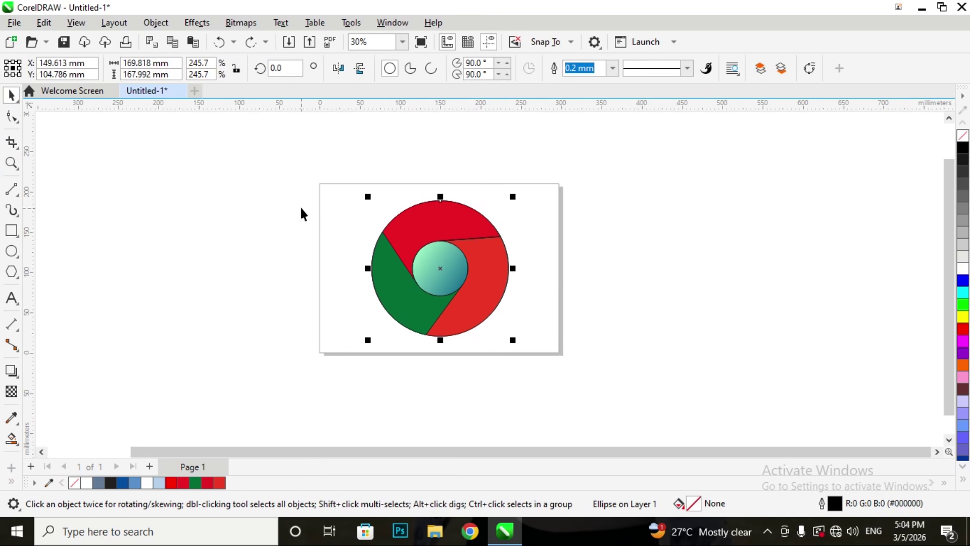
scroll(446, 268, up, 2)
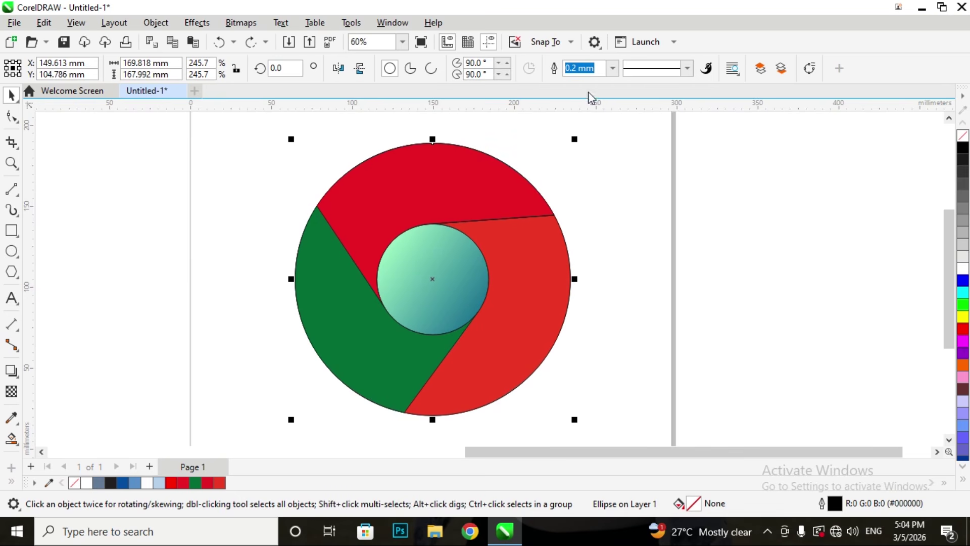
click(615, 72)
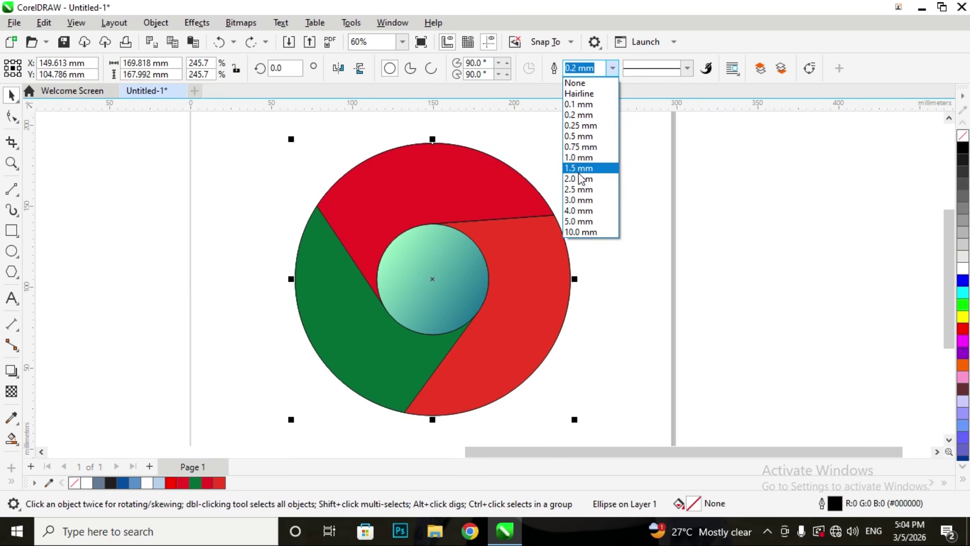
click(580, 167)
key(ctrl+z)
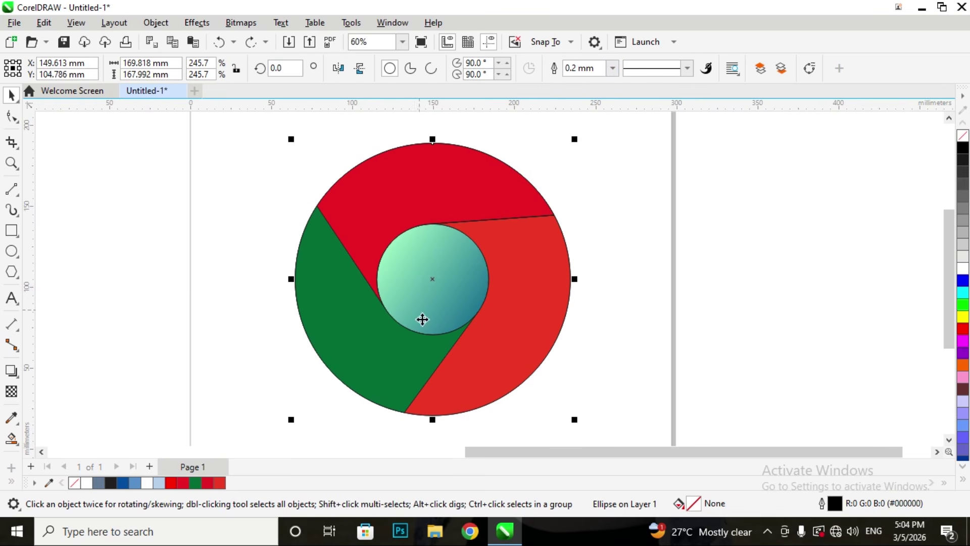
click(432, 332)
click(447, 293)
click(697, 283)
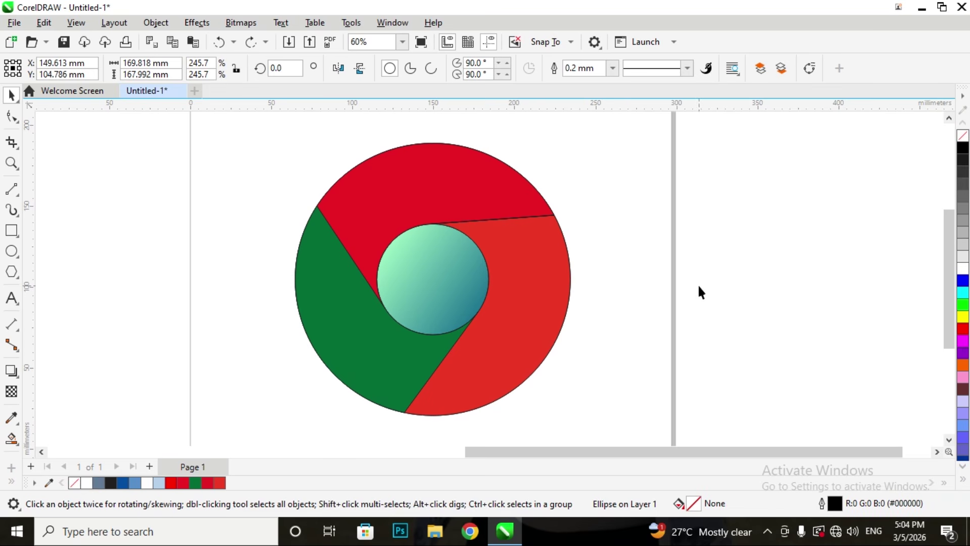
Smart Fill the centre circle with blue-grey, C40 M20 Y0 K40
click(12, 439)
click(61, 454)
click(420, 299)
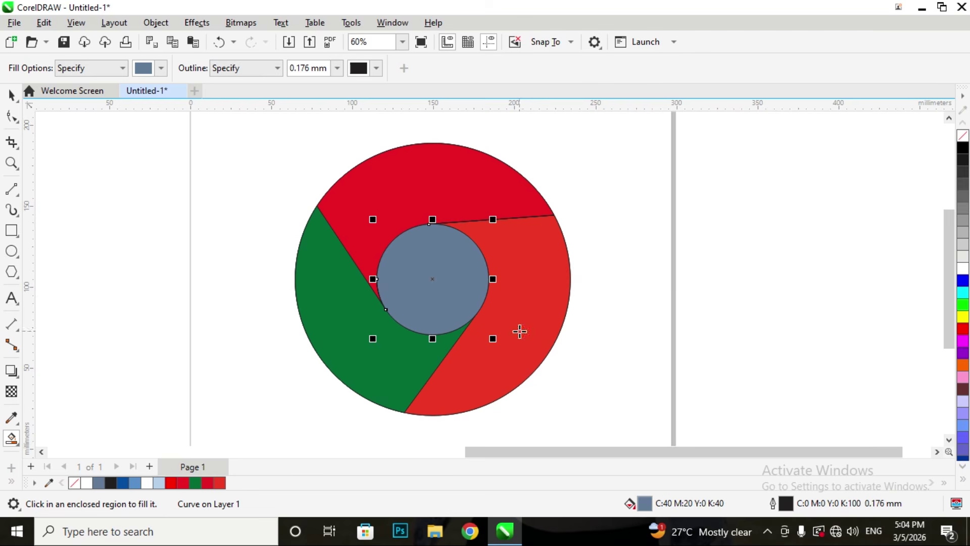
Give the centre circle a 2.0 mm white outline, C0 M0 Y0 K0
double_click(787, 503)
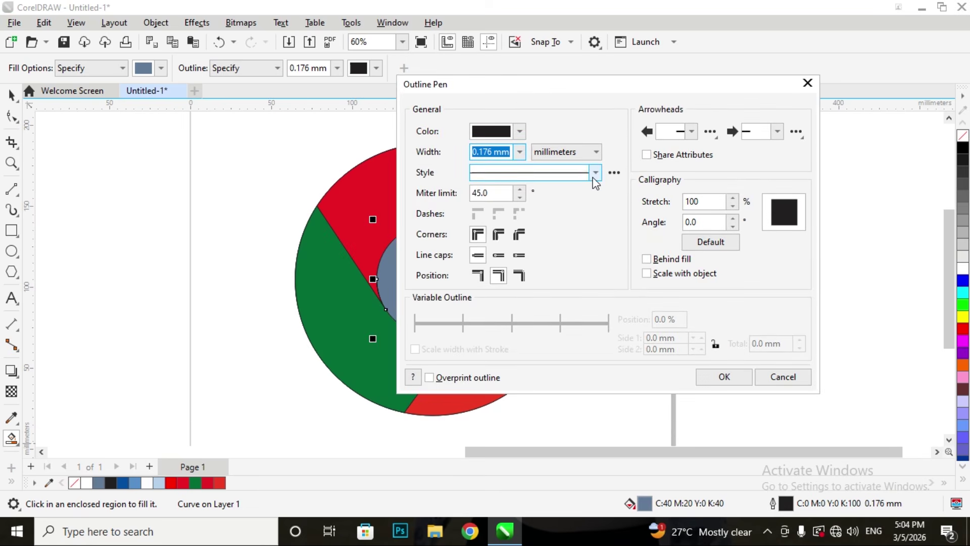
click(519, 152)
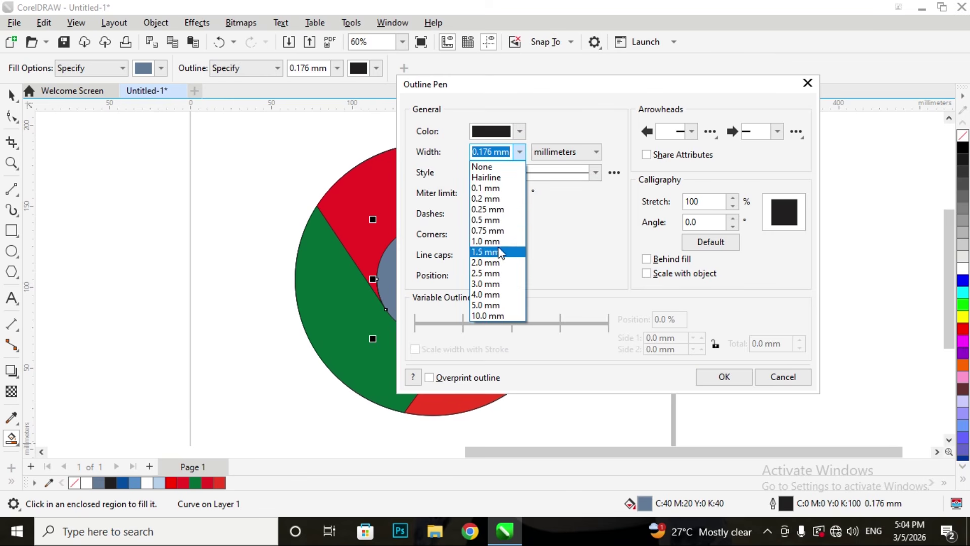
click(492, 258)
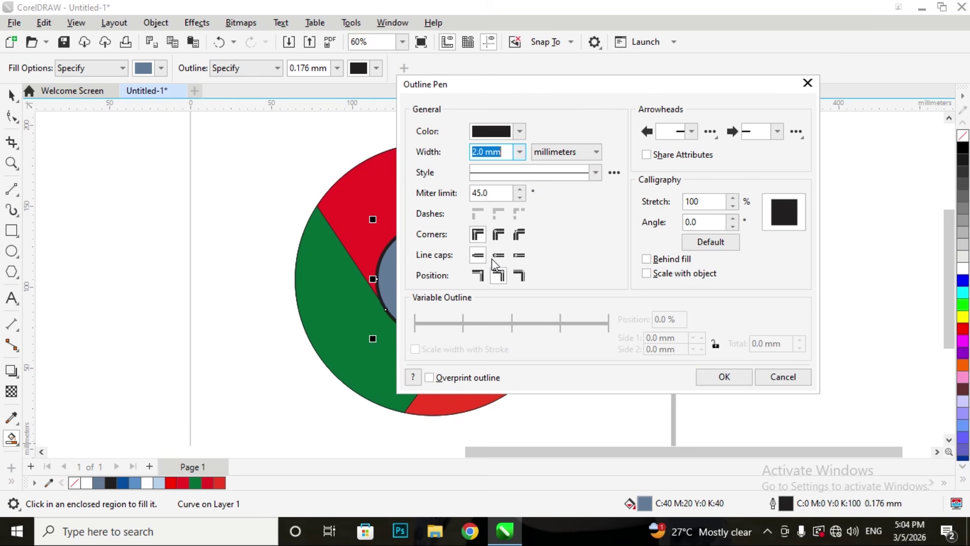
click(487, 128)
click(512, 231)
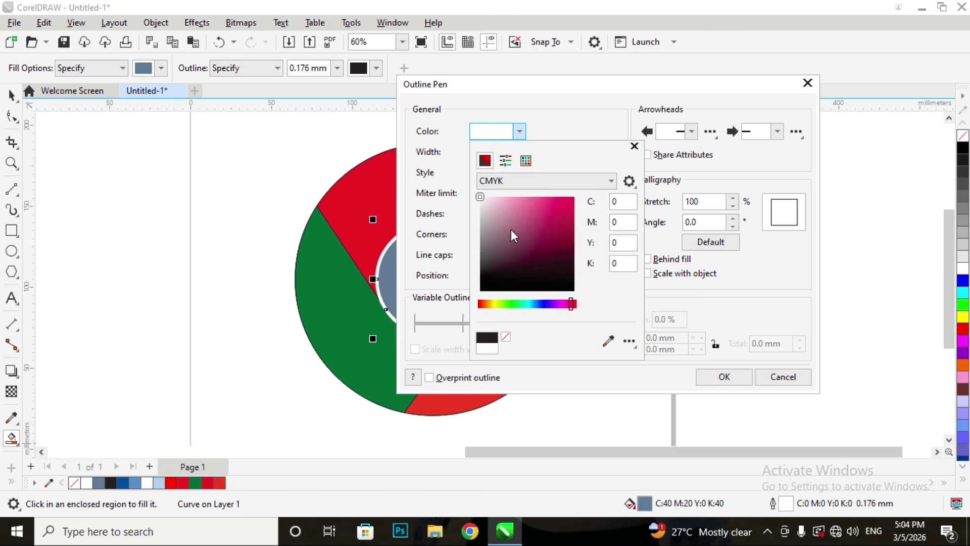
click(725, 383)
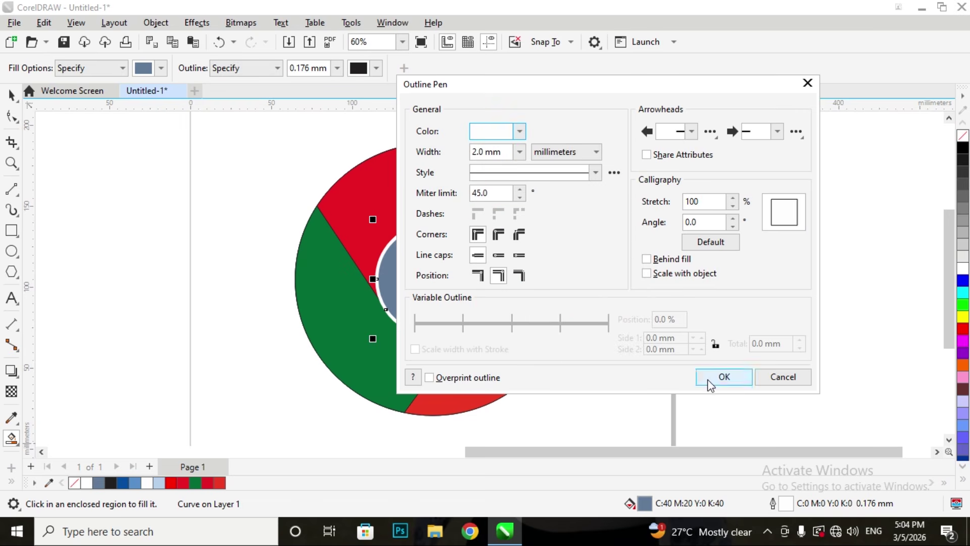
click(722, 376)
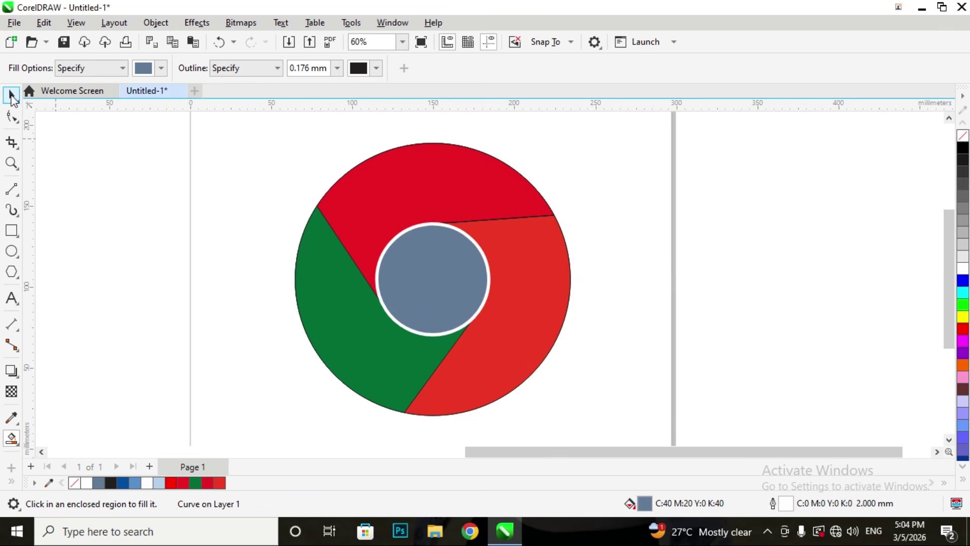
Change the centre circle's uniform fill to dark blue, C100 M84 Y11 K2
click(12, 96)
click(212, 264)
click(404, 267)
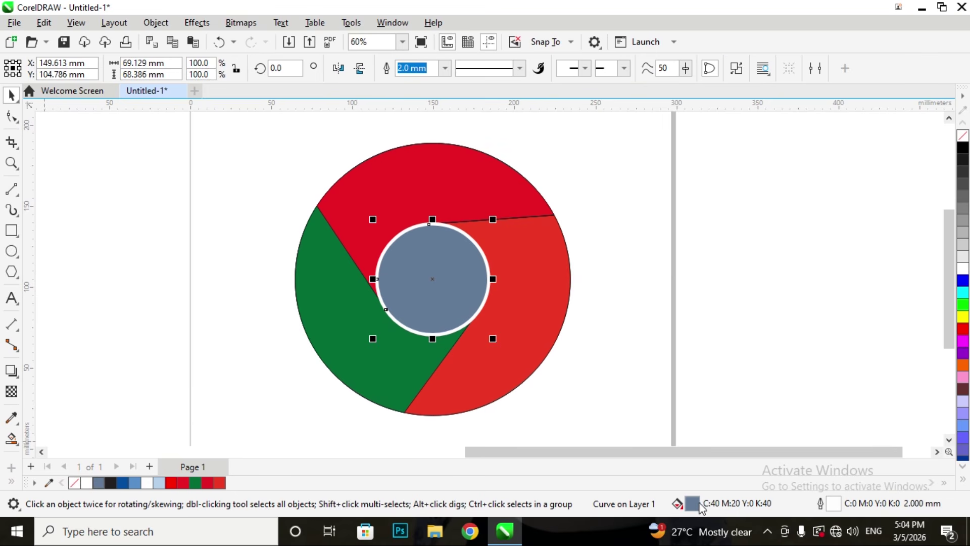
double_click(692, 503)
click(423, 192)
click(427, 190)
click(439, 228)
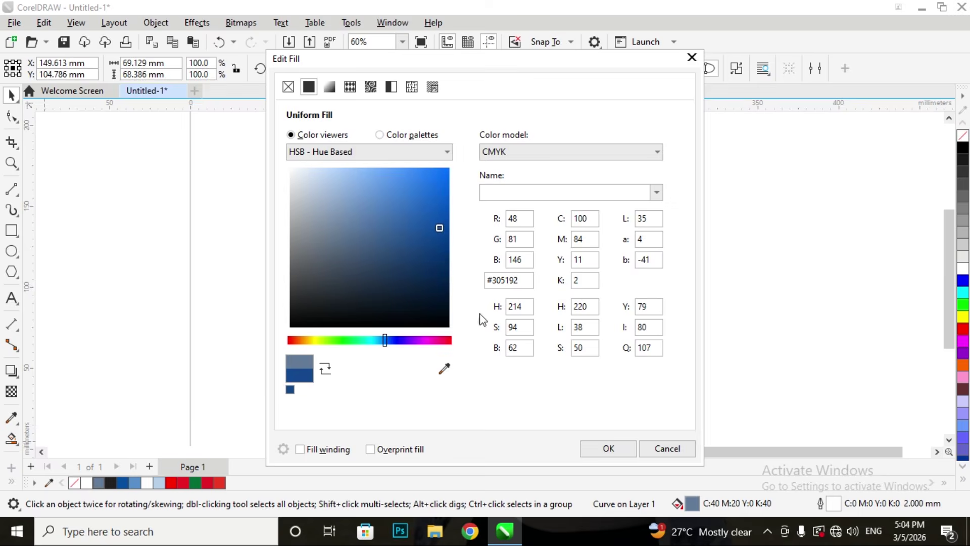
click(608, 448)
click(674, 348)
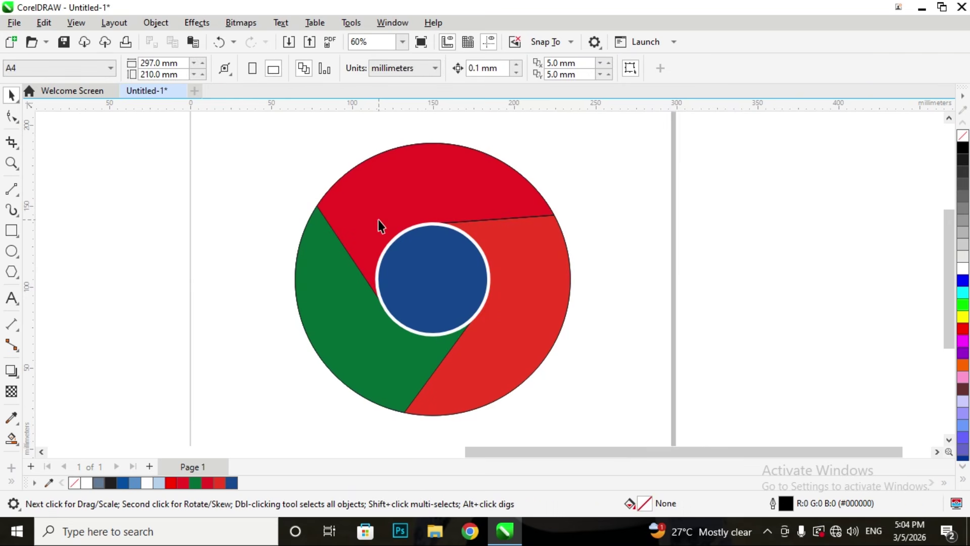
drag(267, 122, 612, 459)
click(600, 239)
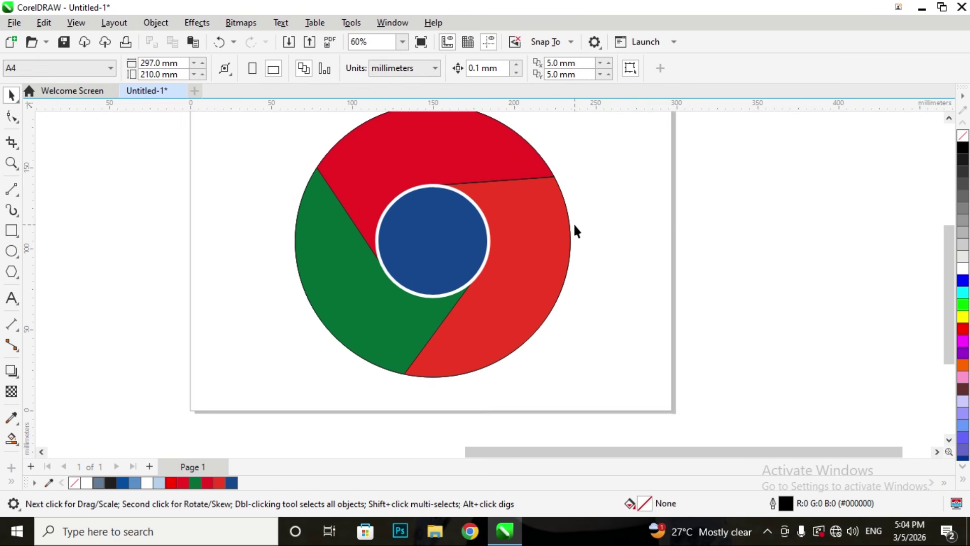
scroll(580, 202, down, 1)
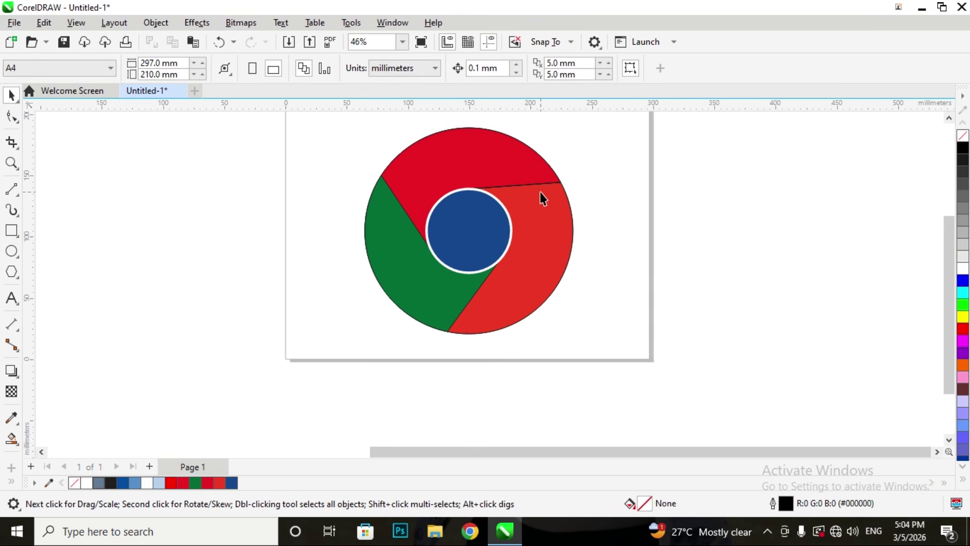
Remove the outline from the ring's top, green and right sections by setting each outline width to None
click(479, 155)
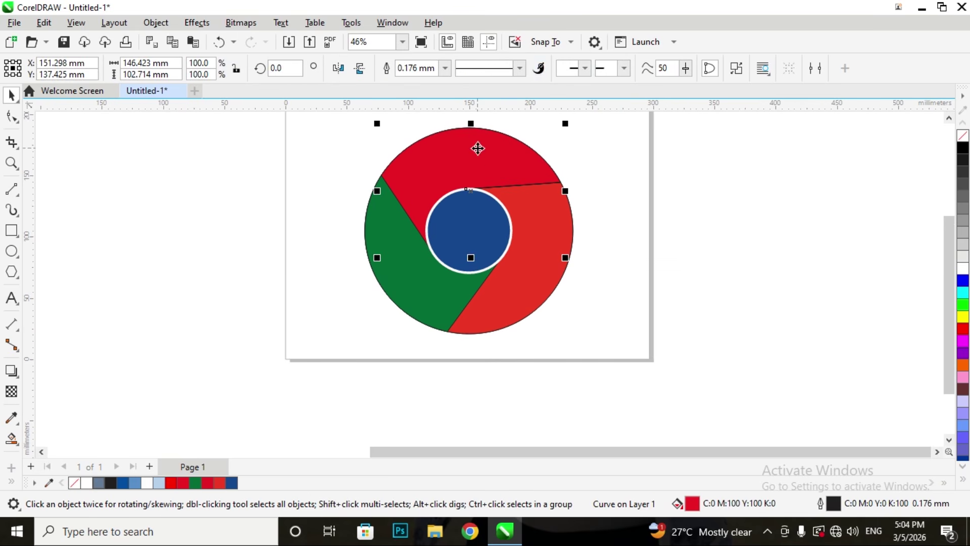
click(444, 68)
click(412, 80)
click(414, 290)
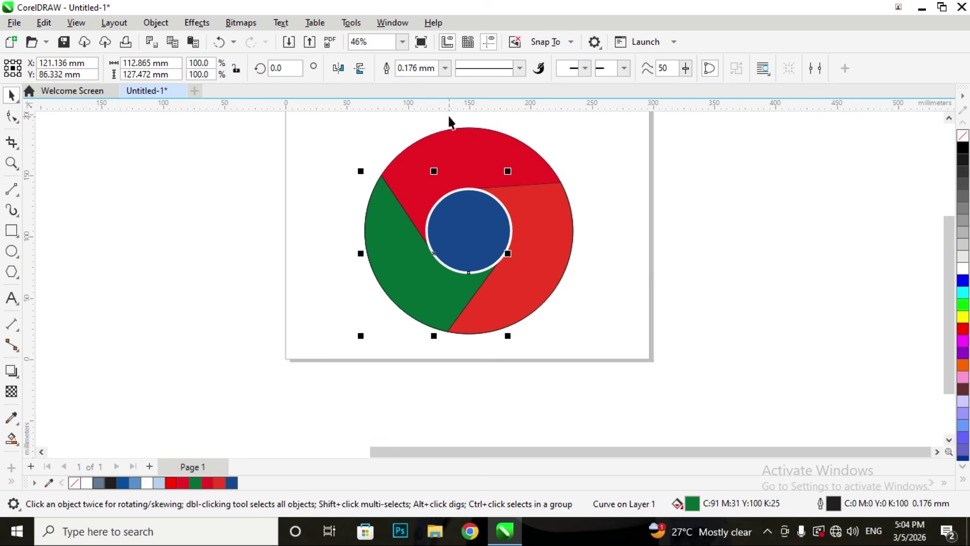
click(446, 68)
click(420, 85)
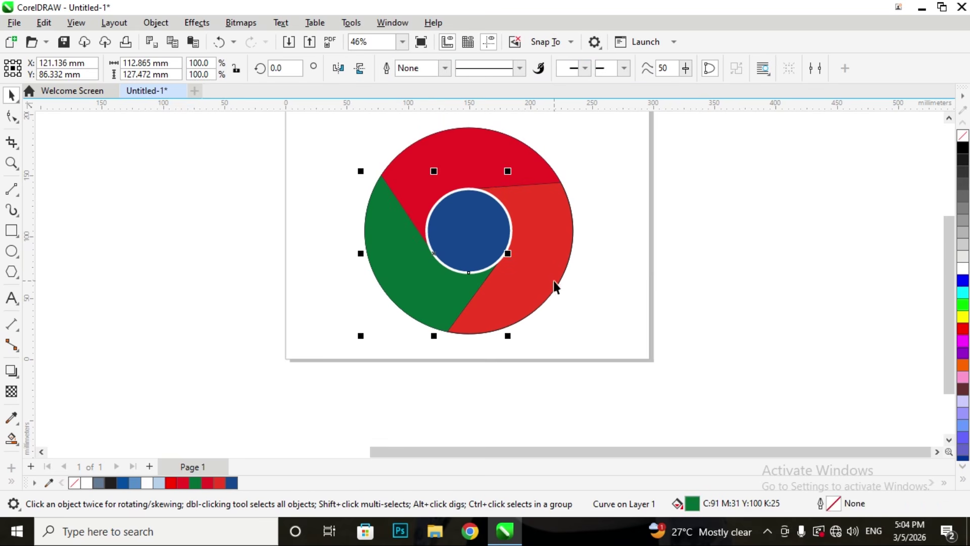
click(554, 284)
click(444, 67)
click(433, 86)
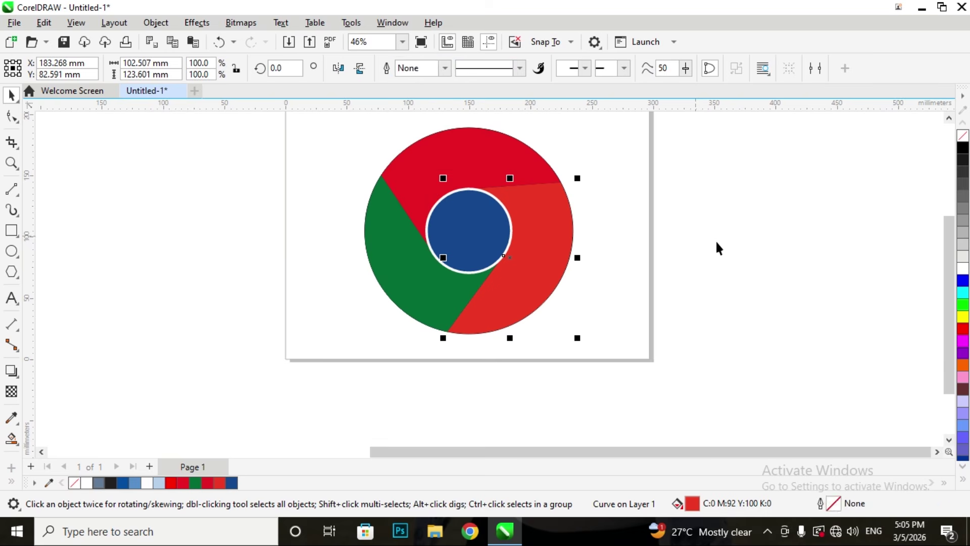
click(740, 248)
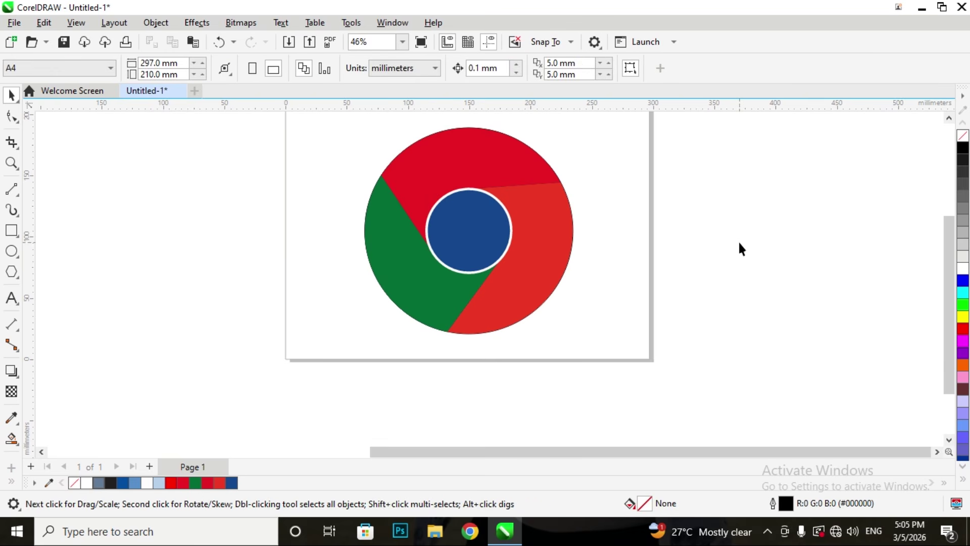
Change the right ring section's uniform fill to light orange, C0 M30 Y62 K0
click(514, 277)
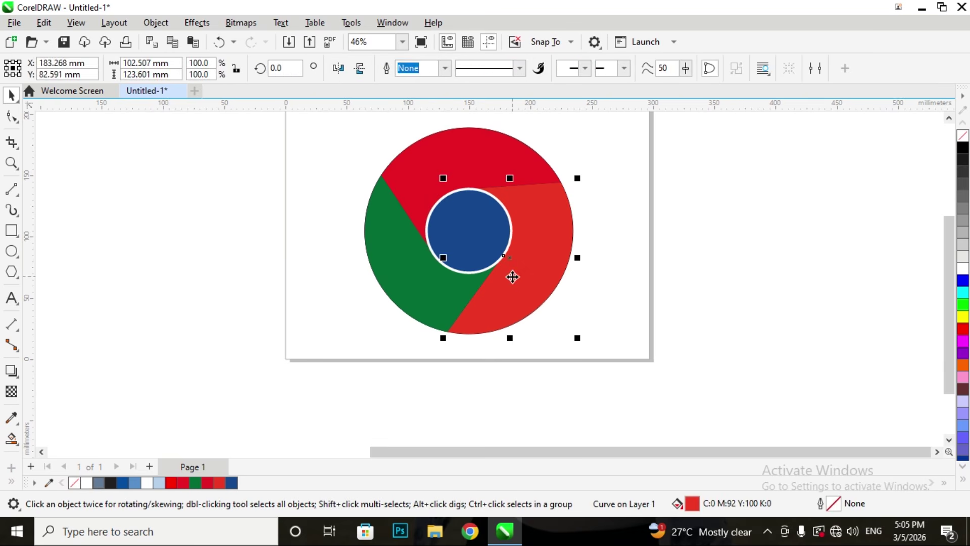
double_click(693, 508)
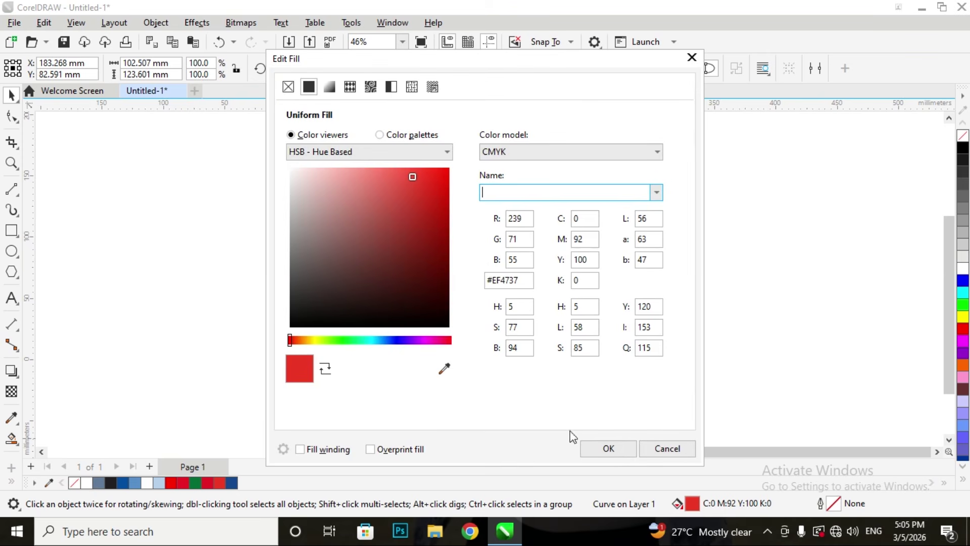
click(302, 340)
mouse_move(383, 188)
mouse_down()
mouse_move(361, 174)
mouse_move(374, 167)
mouse_up()
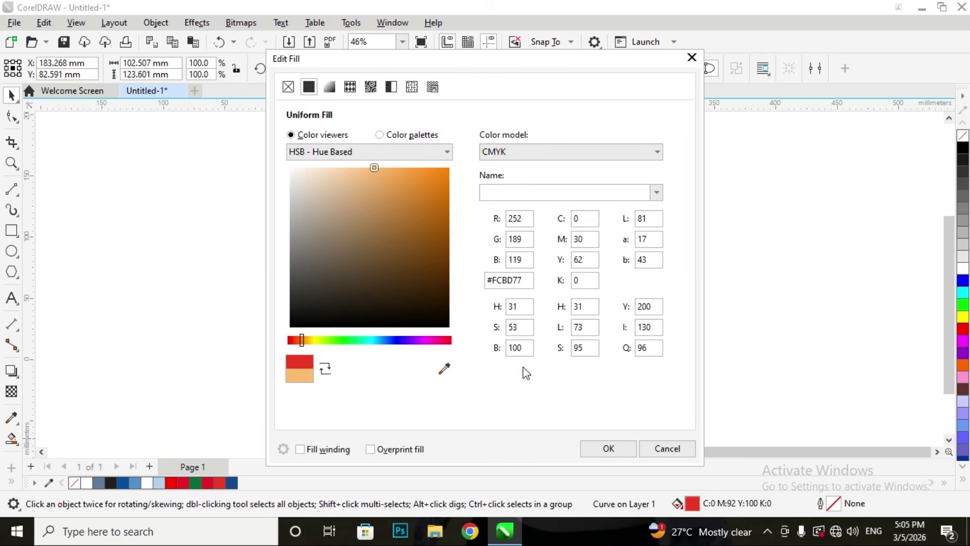
click(600, 448)
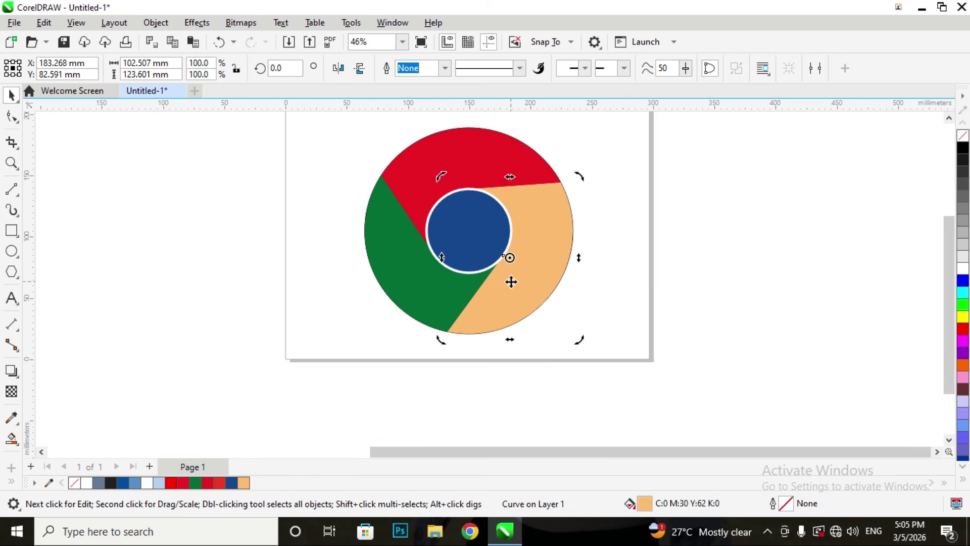
Lighten the right ring section's uniform fill to pale peach, C0 M14 Y27 K0
double_click(645, 503)
drag(372, 193, 329, 168)
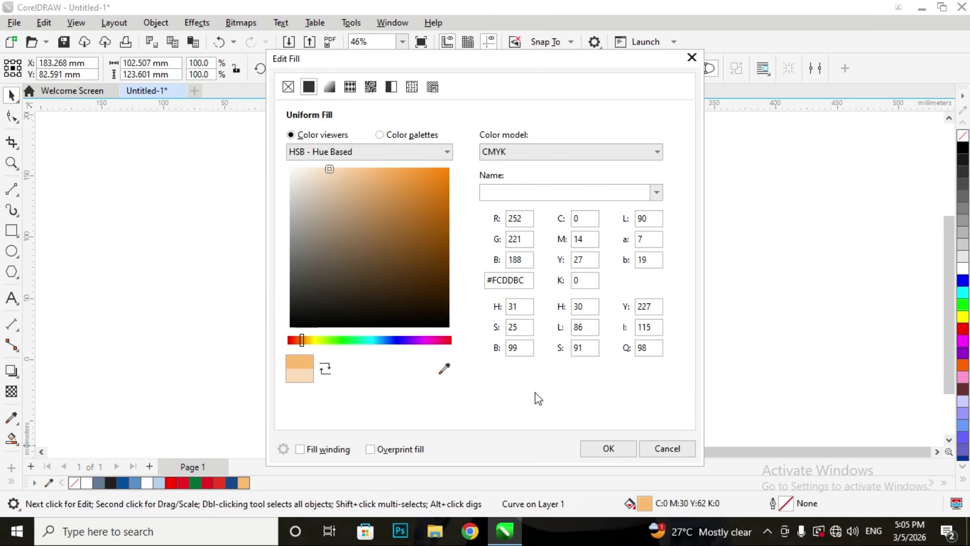
click(607, 449)
click(630, 270)
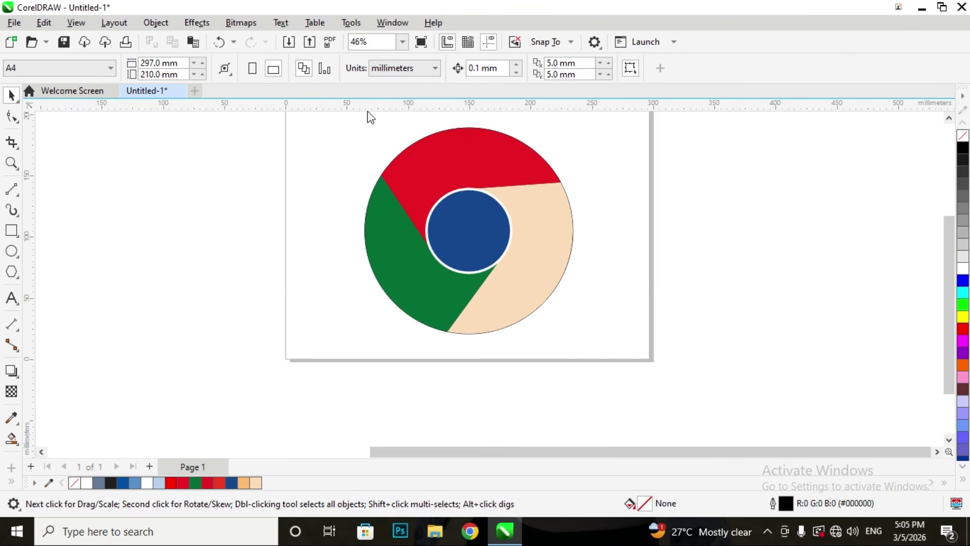
Give the centre circle a fountain fill running from dark blue to soft green, R148 G194 B169
drag(368, 120, 591, 356)
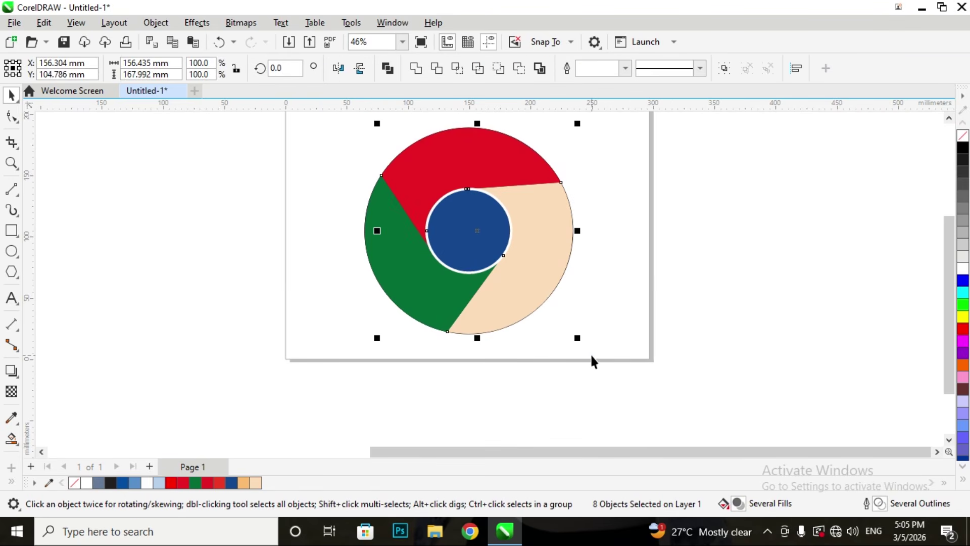
click(593, 355)
click(435, 202)
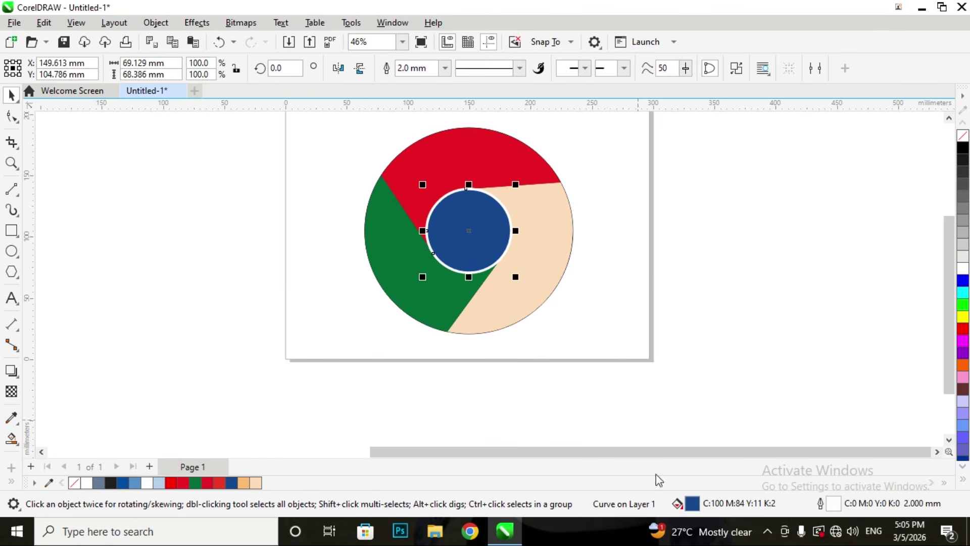
double_click(692, 504)
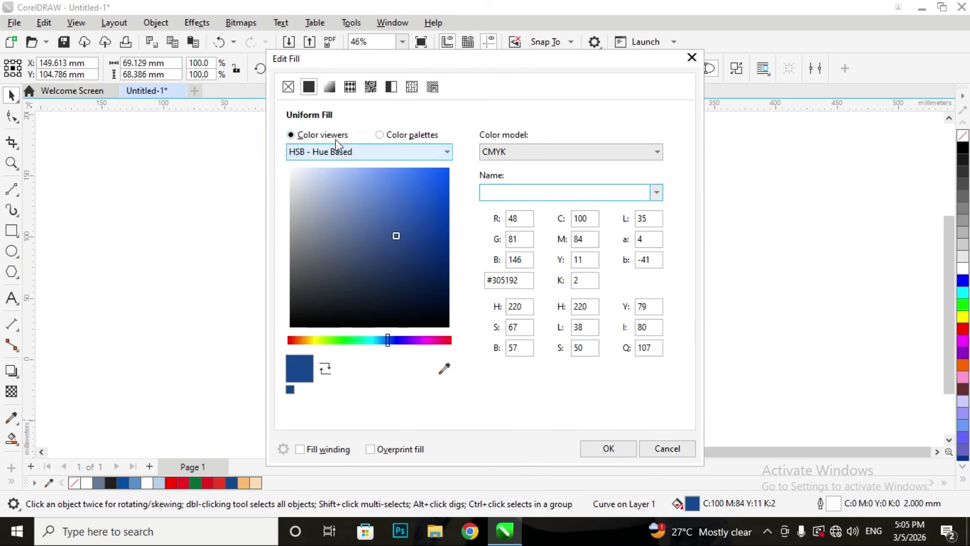
click(328, 87)
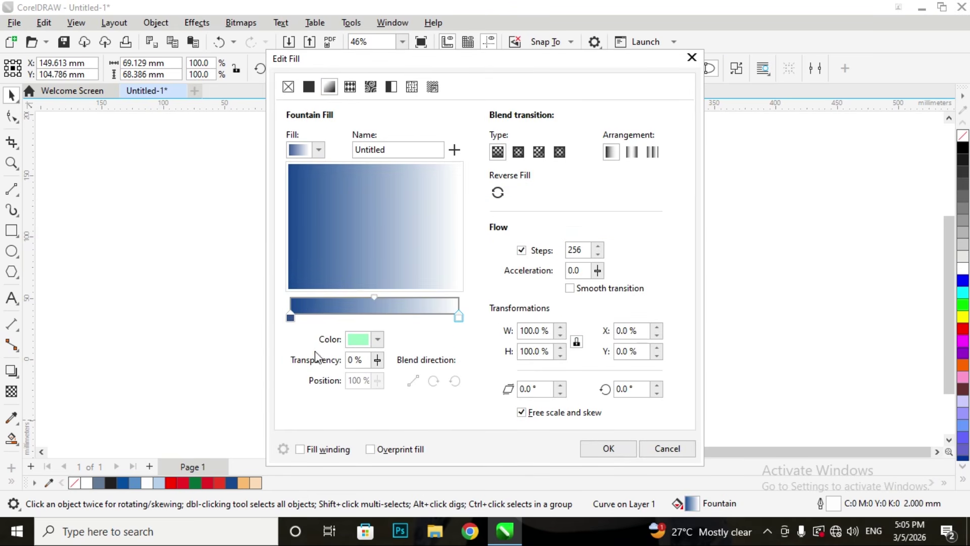
click(357, 340)
click(377, 188)
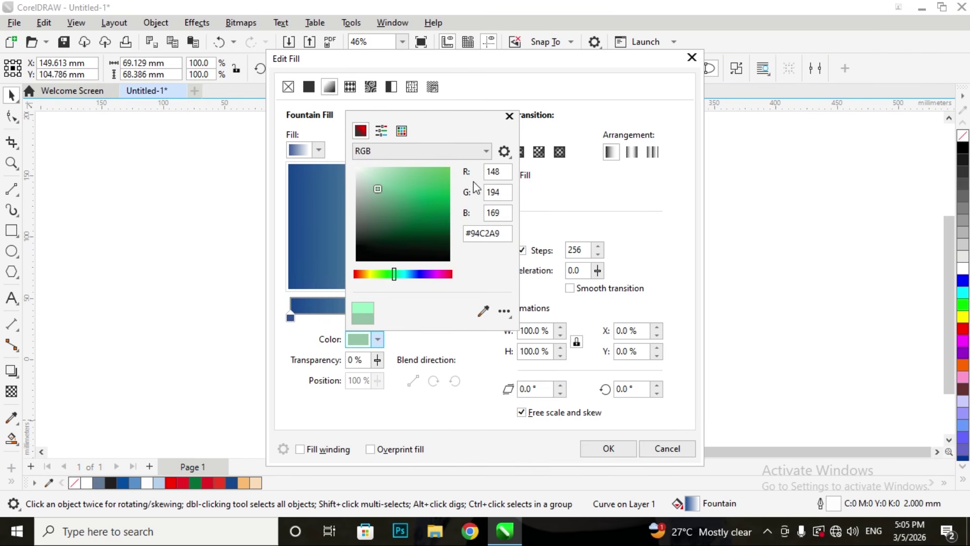
click(509, 116)
click(606, 448)
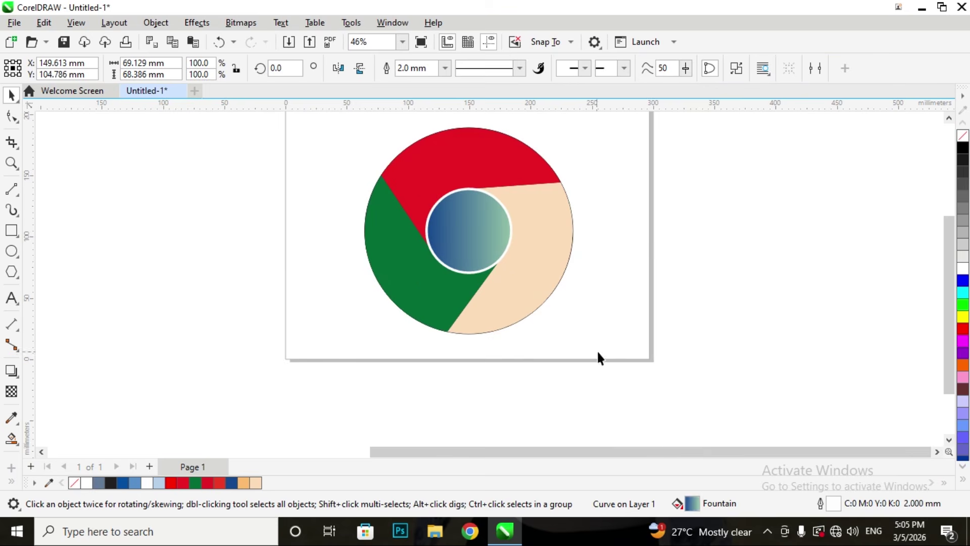
click(649, 255)
click(478, 222)
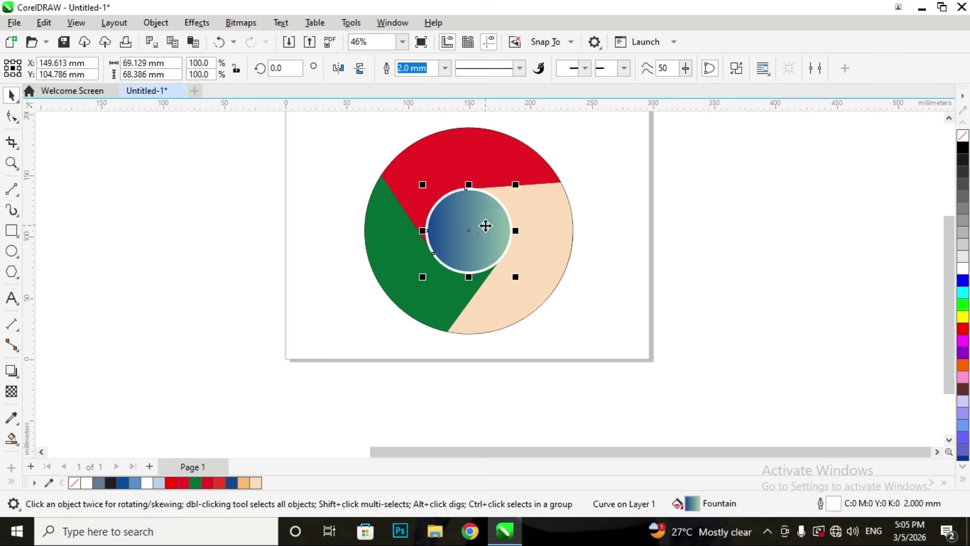
click(620, 306)
Move the whole Chrome-style logo off the page and place it beside the BMW logo
drag(592, 363, 647, 385)
drag(526, 293, 291, 298)
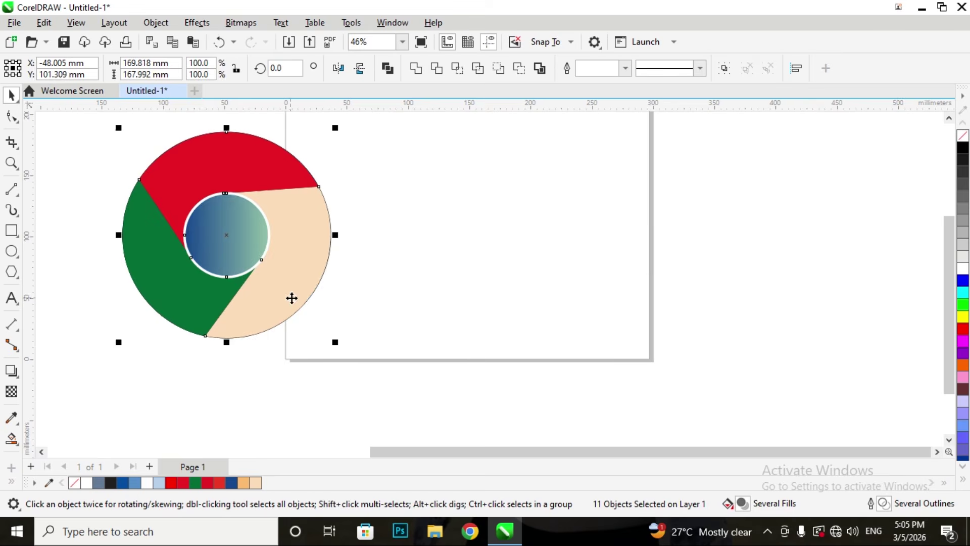
scroll(291, 298, down, 3)
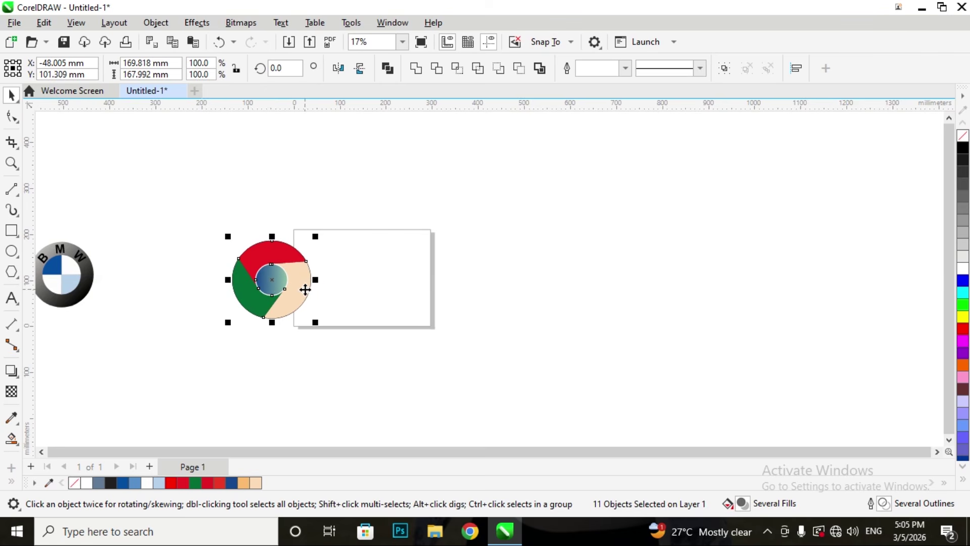
drag(303, 288, 239, 271)
click(413, 236)
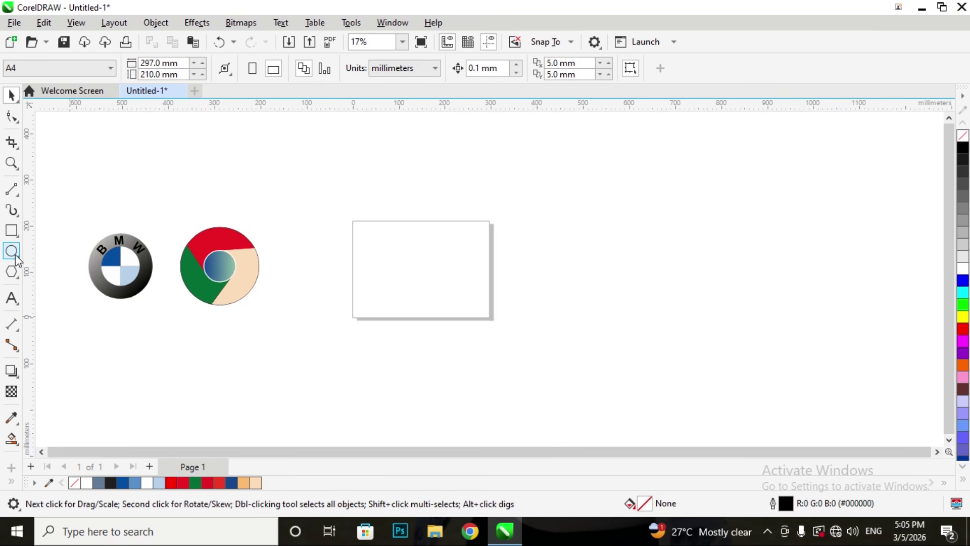
click(768, 529)
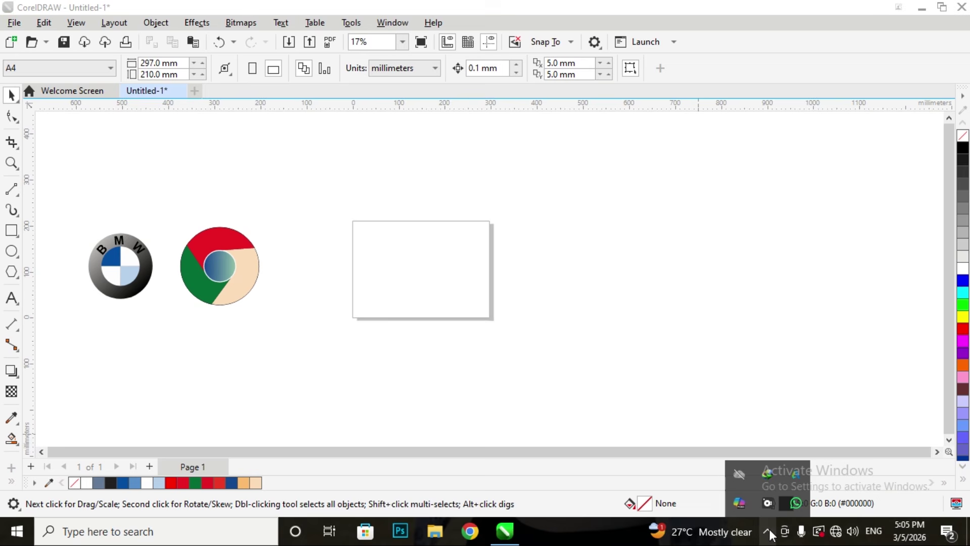
click(767, 503)
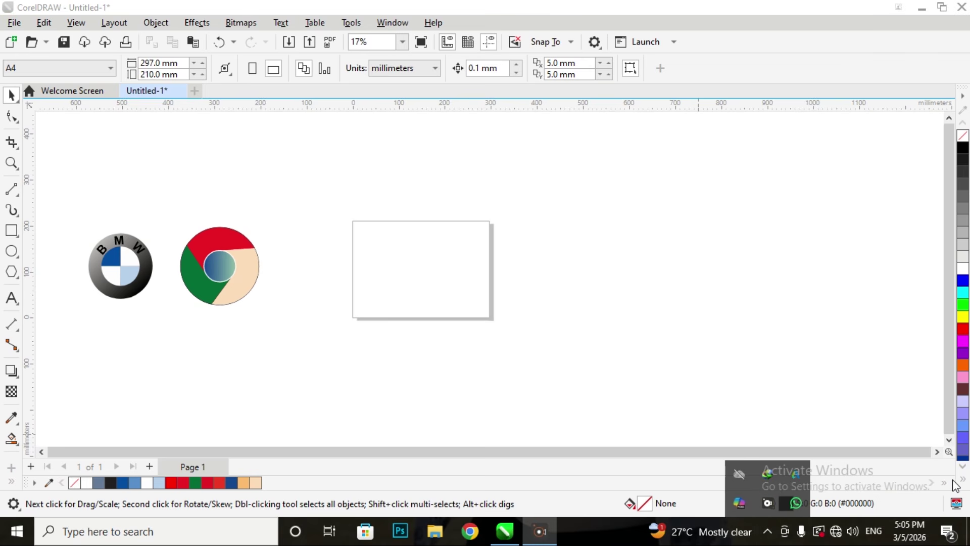
Draw a circle about 166 mm in diameter on the empty page and place an overlapping copy of it alongside
scroll(465, 285, up, 2)
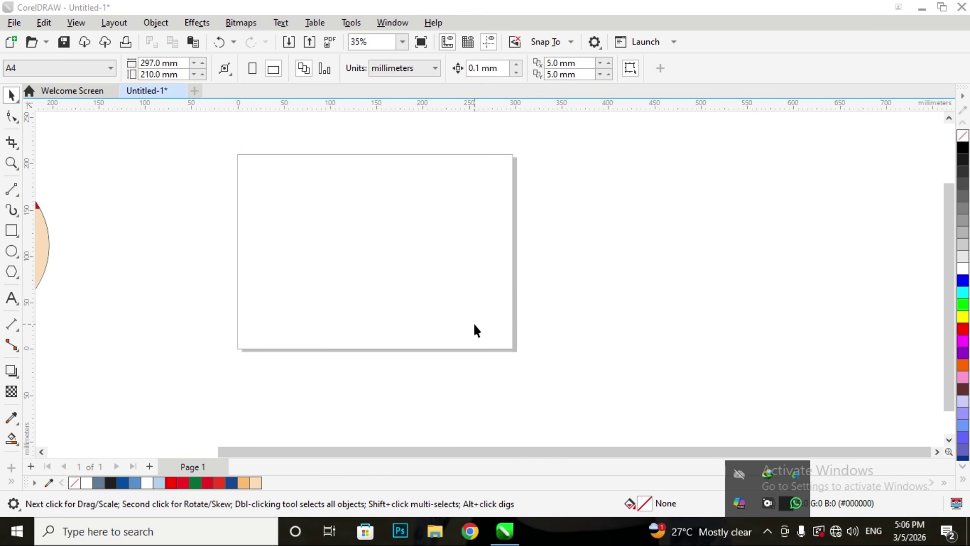
click(18, 259)
click(53, 251)
mouse_move(273, 188)
mouse_down()
mouse_move(355, 292)
mouse_move(426, 345)
mouse_up()
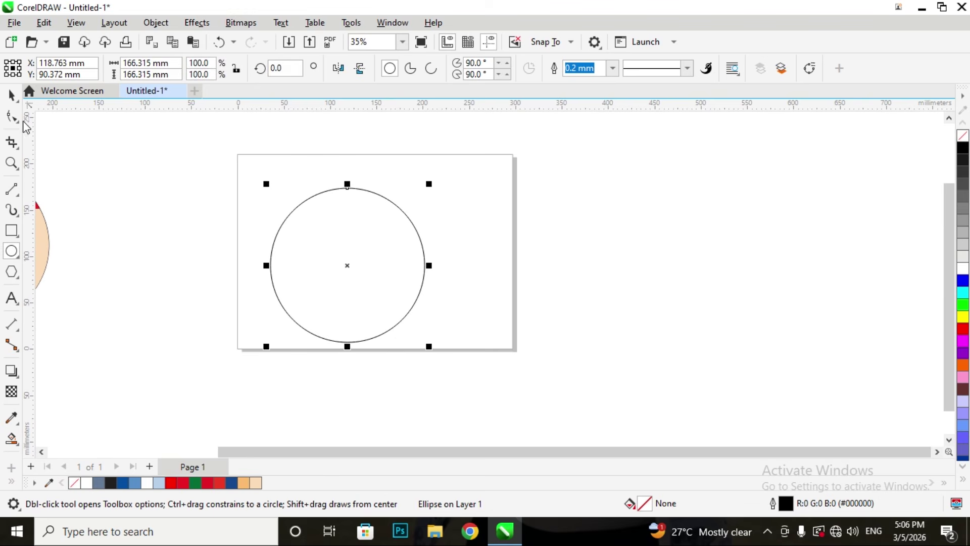
click(11, 95)
drag(399, 208, 480, 187)
click(578, 186)
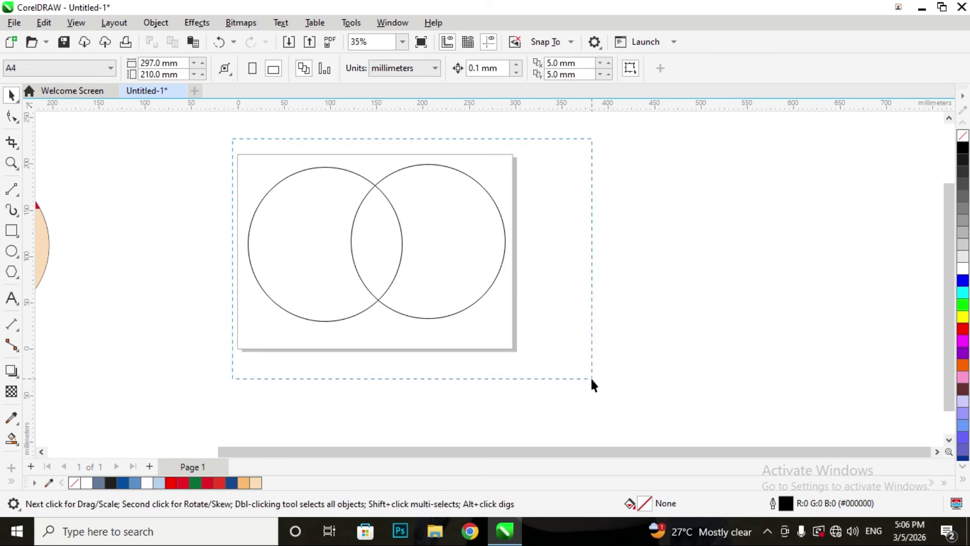
drag(591, 379, 591, 380)
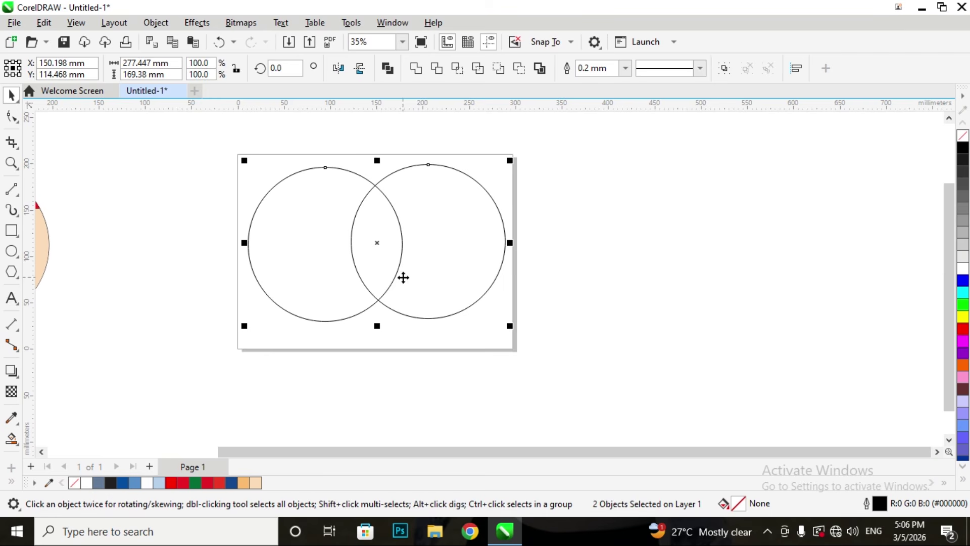
click(607, 178)
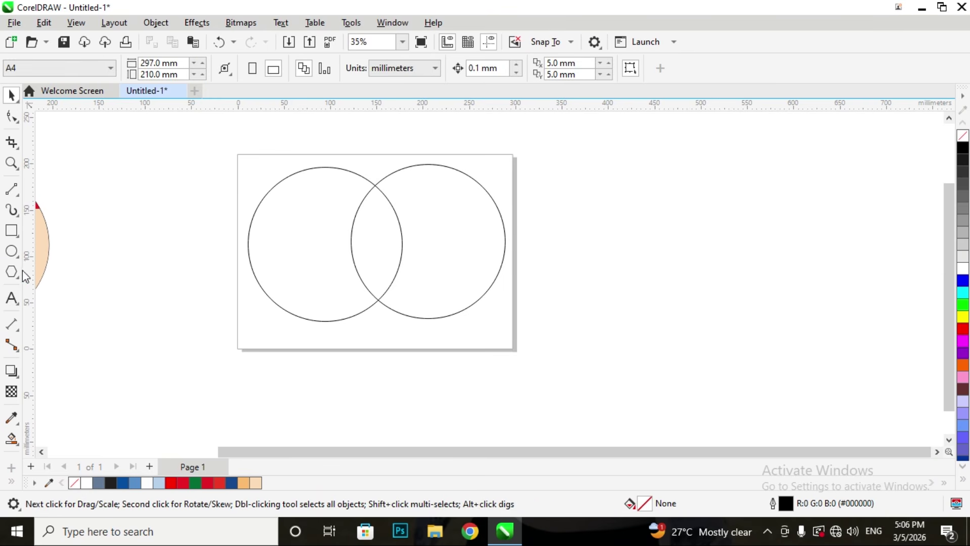
Try removing the outer arcs of the two circles with Virtual Segment Delete, and undo the deletions
click(13, 194)
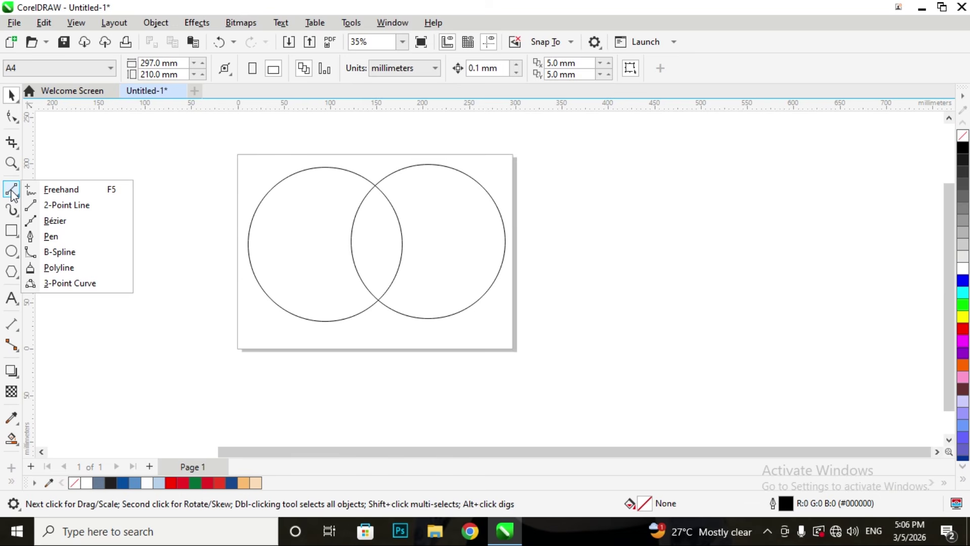
click(12, 147)
click(60, 173)
click(322, 169)
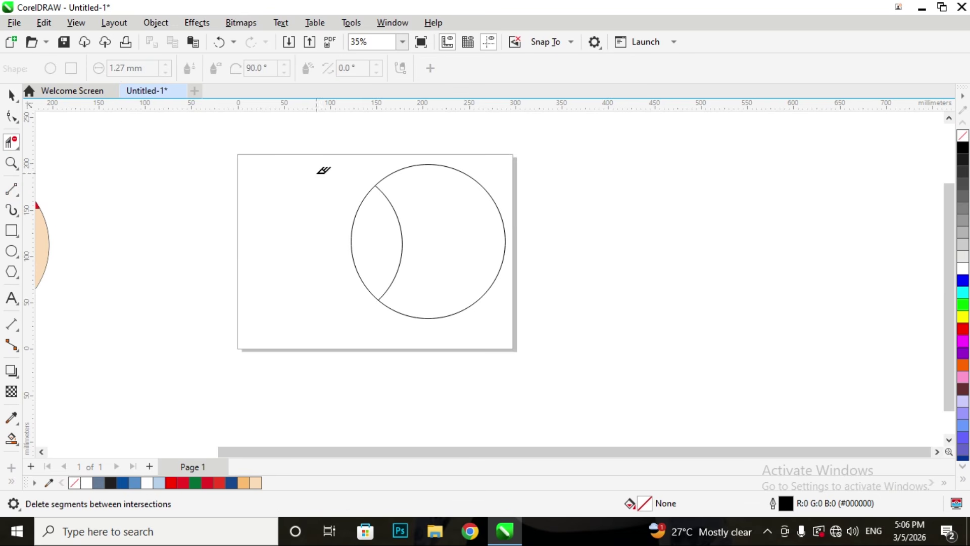
click(436, 164)
key(ctrl+z)
key(ctrl+z)
click(12, 95)
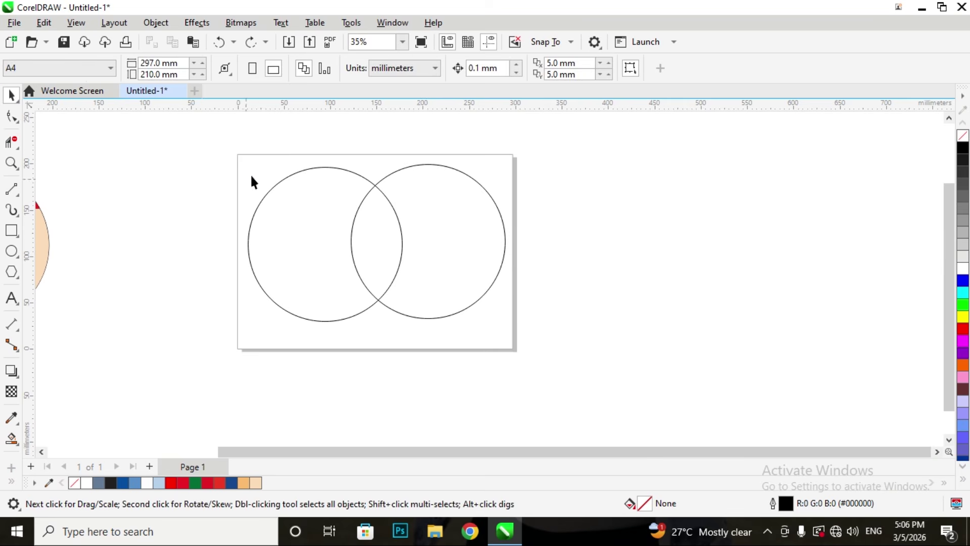
Try Trim and Weld on the two overlapping circles, undoing each operation
drag(566, 250, 559, 300)
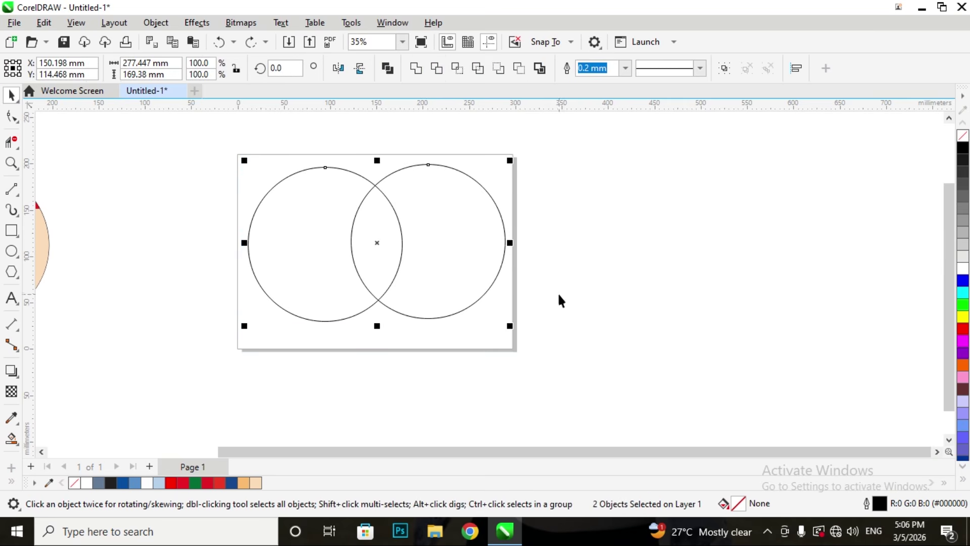
click(436, 69)
key(ctrl+z)
click(414, 70)
key(ctrl+z)
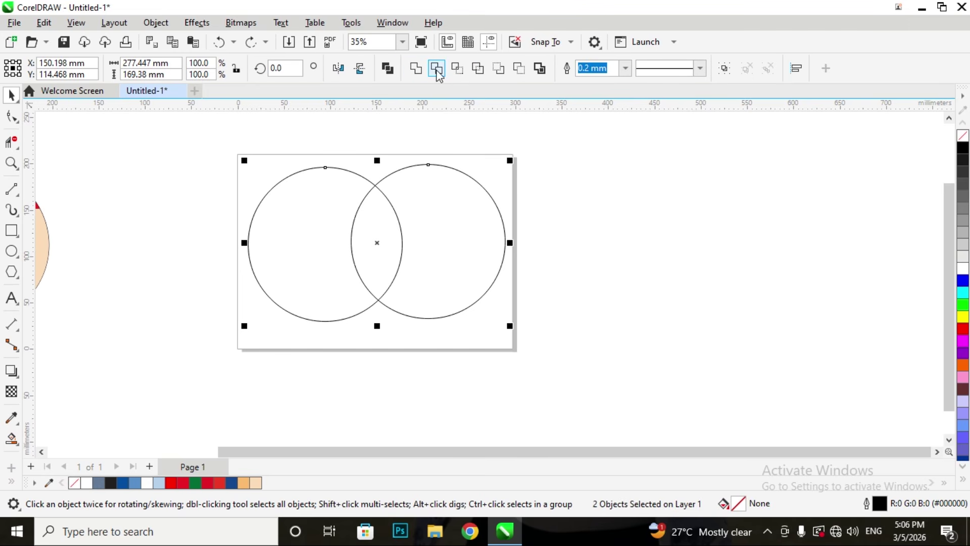
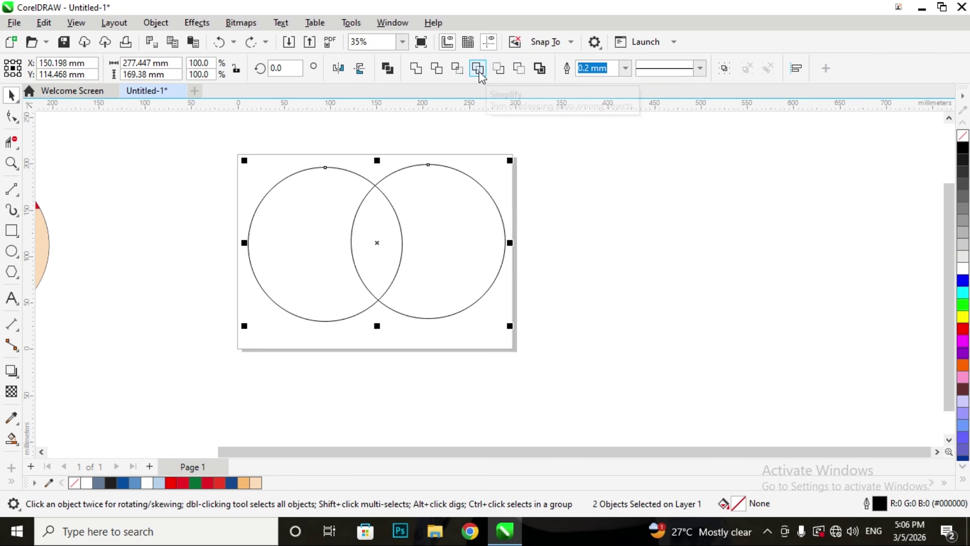
Intersect the two circles to create a pointed leaf shape from their overlap, and delete both original circles
click(460, 72)
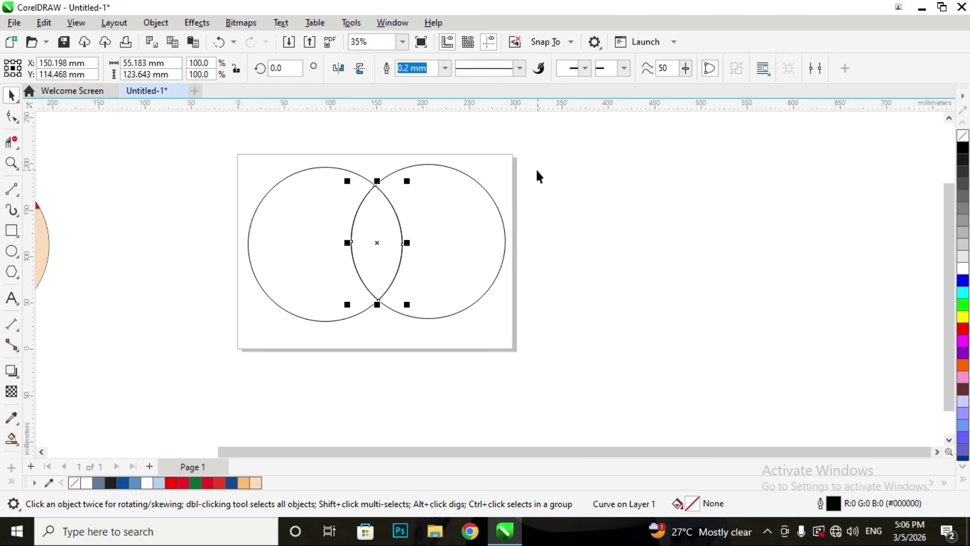
click(460, 173)
drag(461, 173, 556, 188)
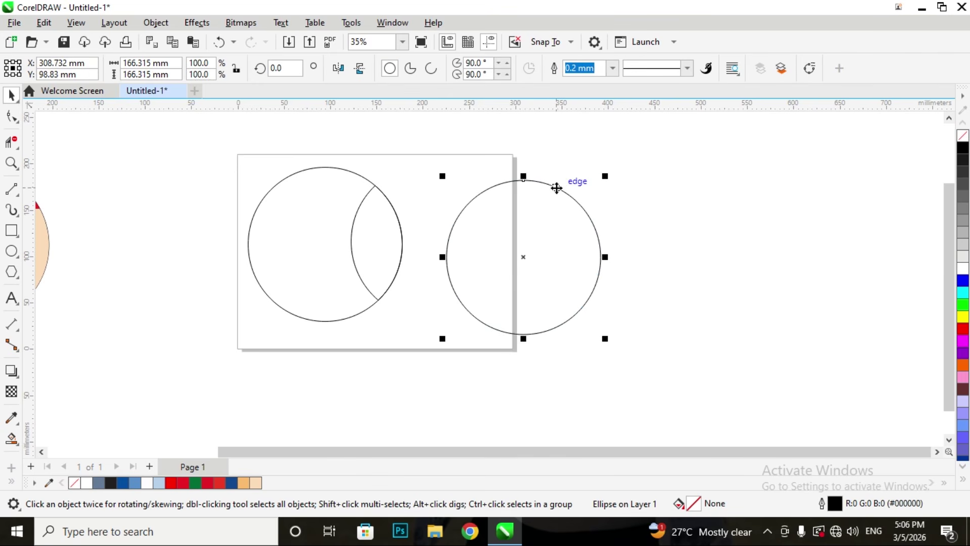
key(Delete)
click(340, 169)
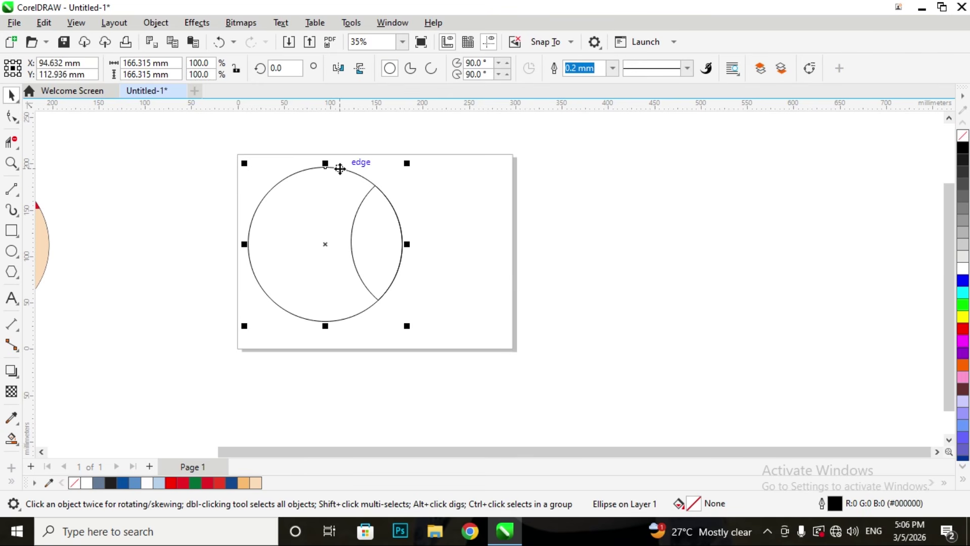
key(Delete)
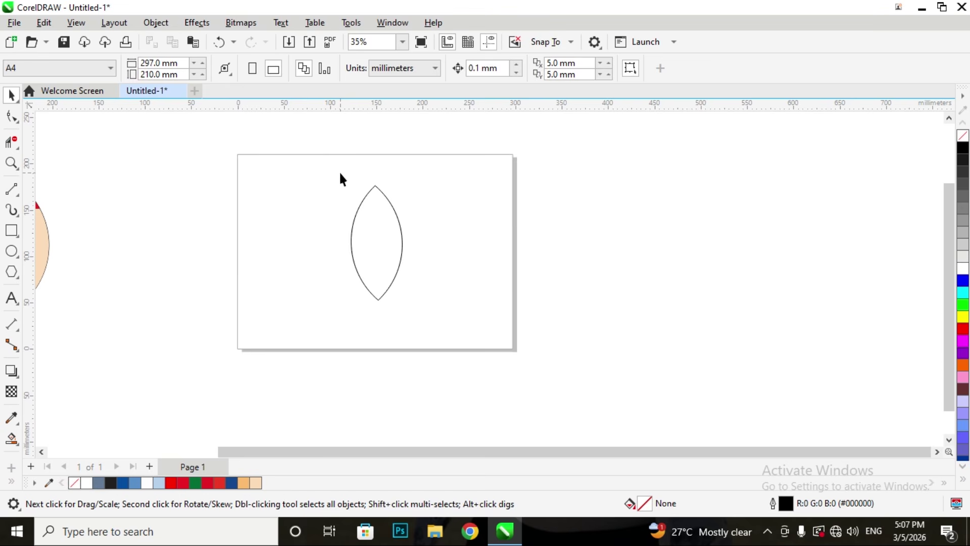
Delete the leaf shape from the page
drag(340, 174, 470, 340)
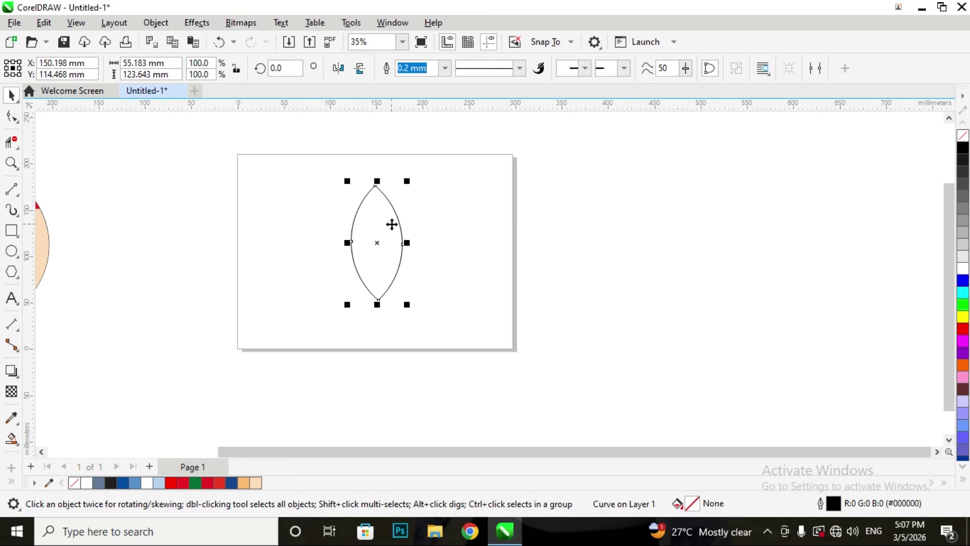
click(445, 231)
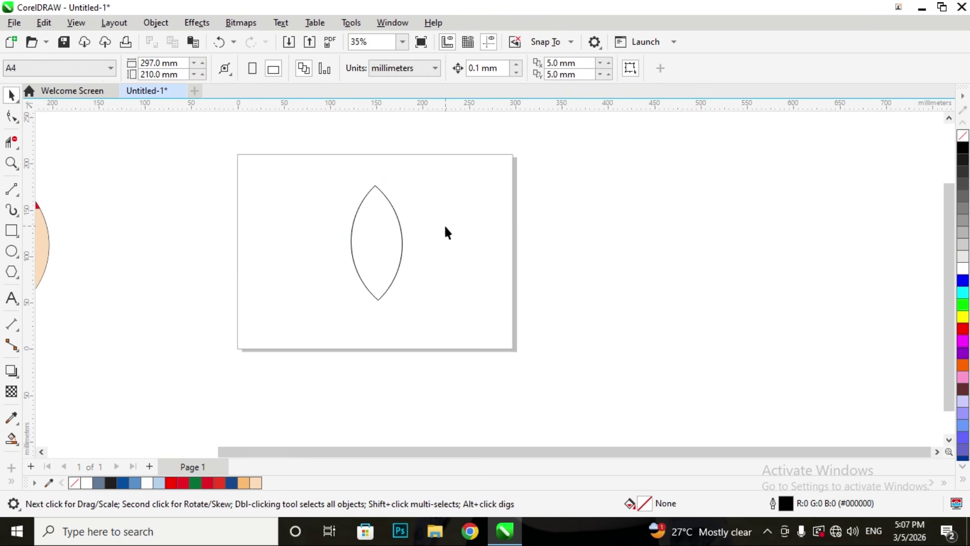
drag(338, 179, 442, 329)
key(Delete)
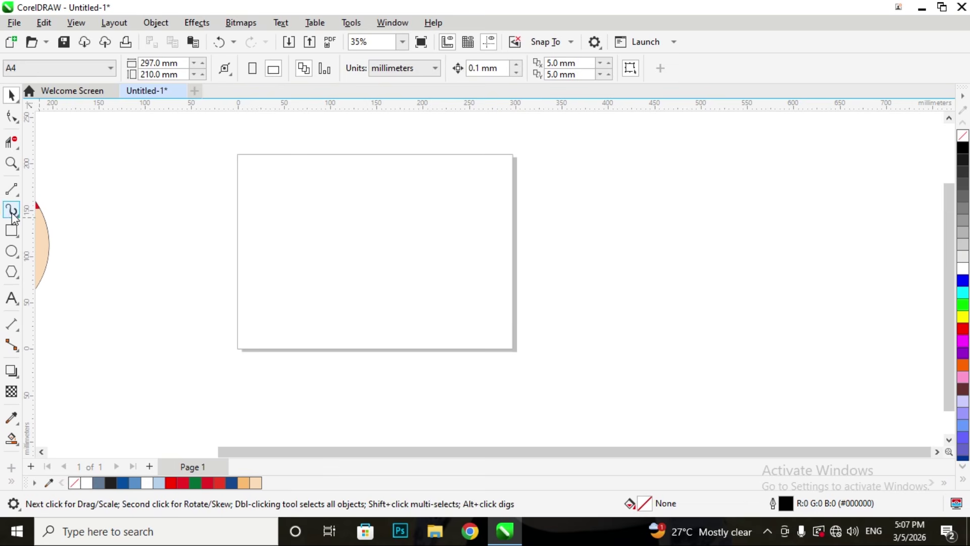
Draw a circle about 133 mm in diameter, place an overlapping copy alongside it, and select both circles
click(11, 255)
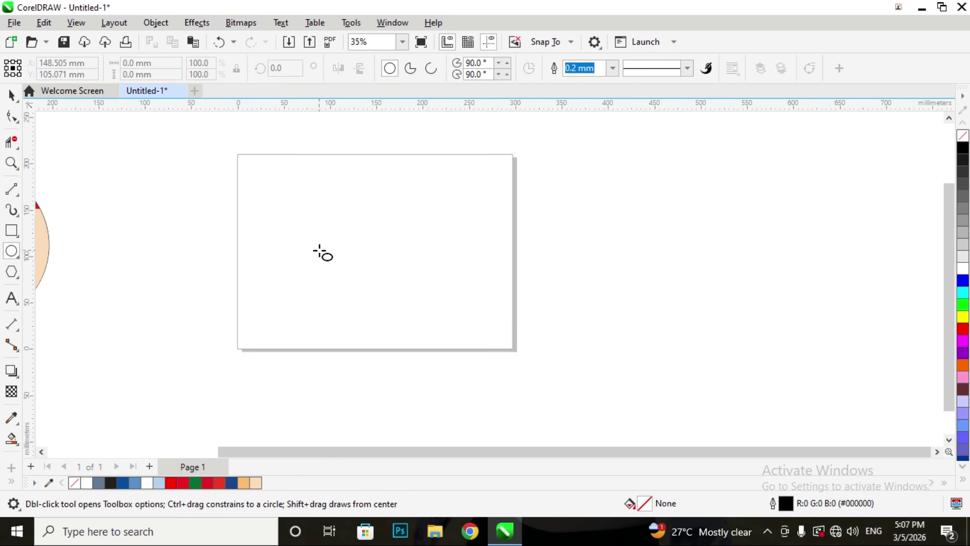
drag(302, 218, 429, 345)
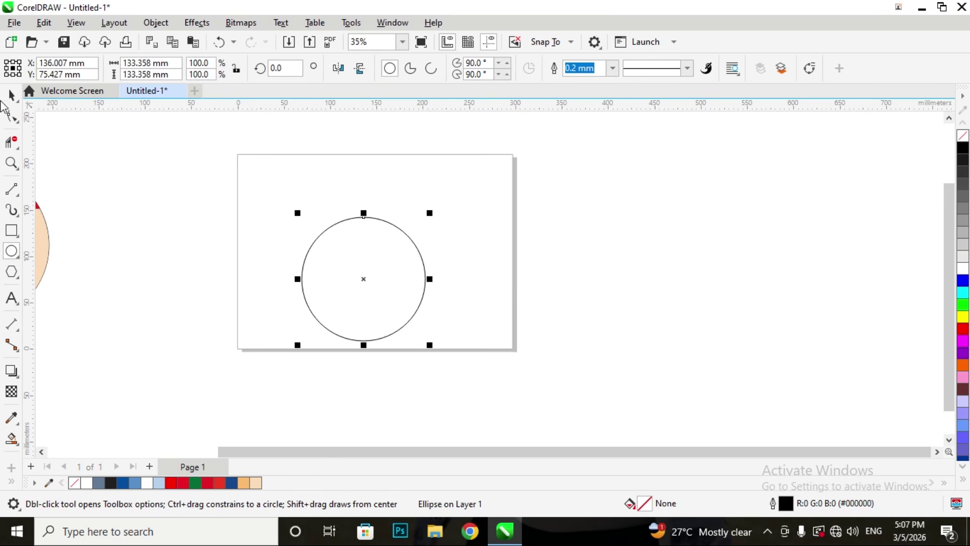
click(12, 94)
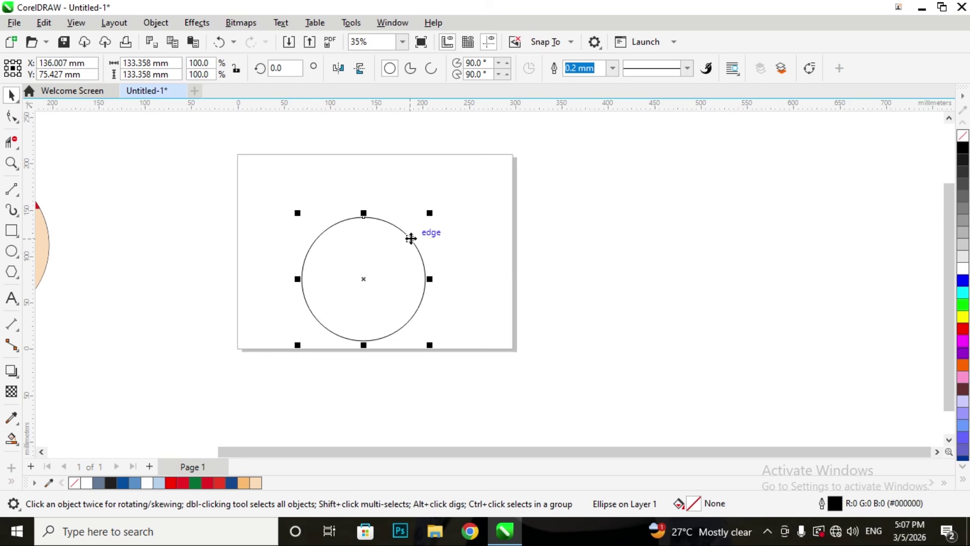
drag(410, 238, 486, 243)
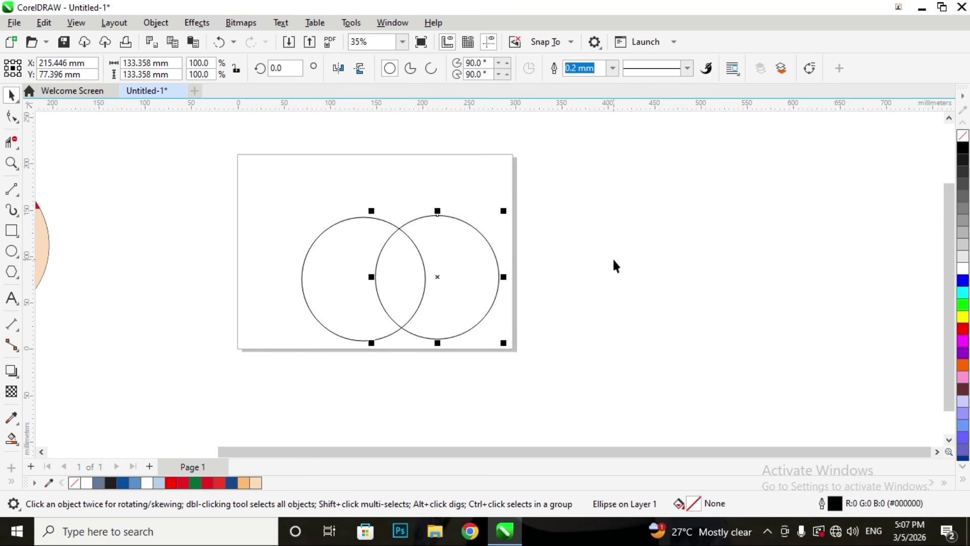
click(613, 265)
drag(593, 398, 594, 398)
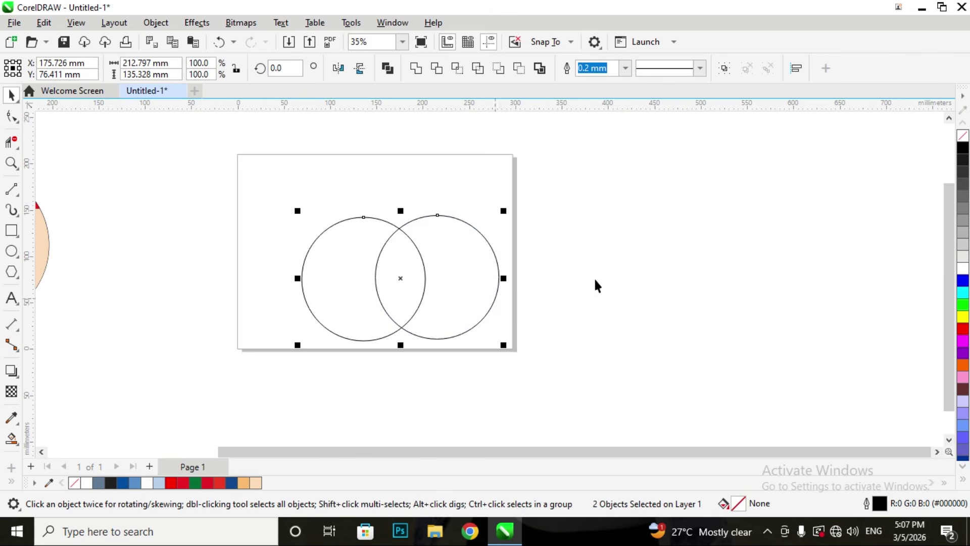
Try removing the outer arcs of both circles with Virtual Segment Delete, and undo the deletions
click(291, 222)
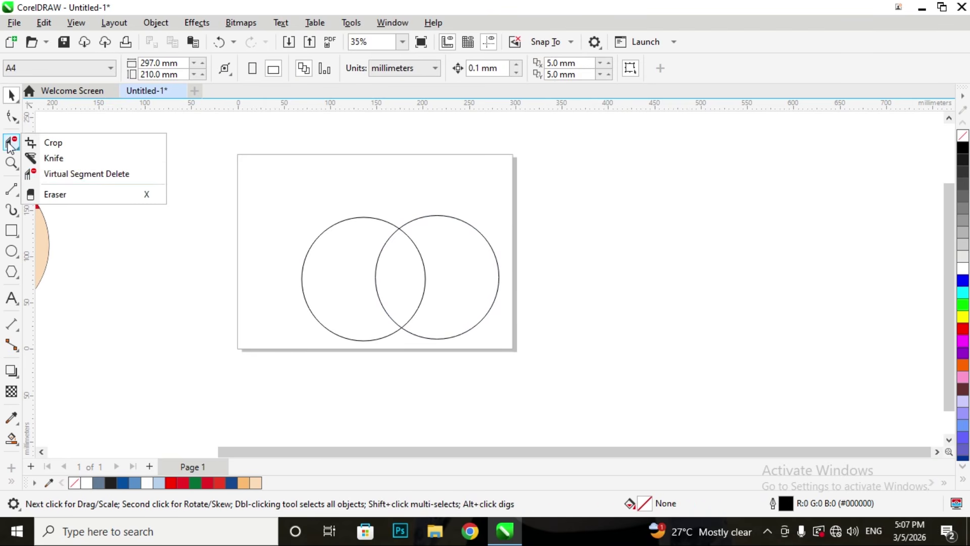
click(66, 174)
click(343, 218)
click(465, 222)
key(ctrl+z)
key(ctrl+z)
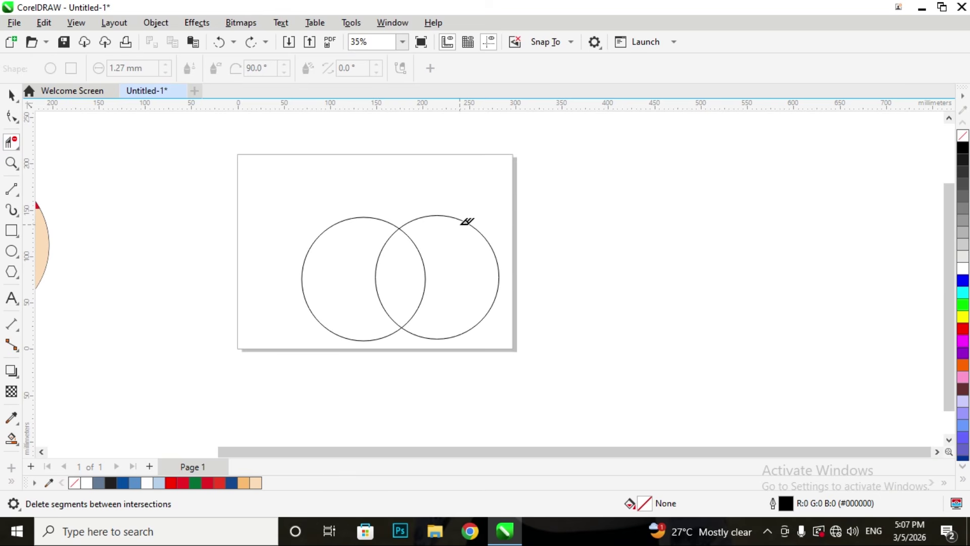
click(11, 94)
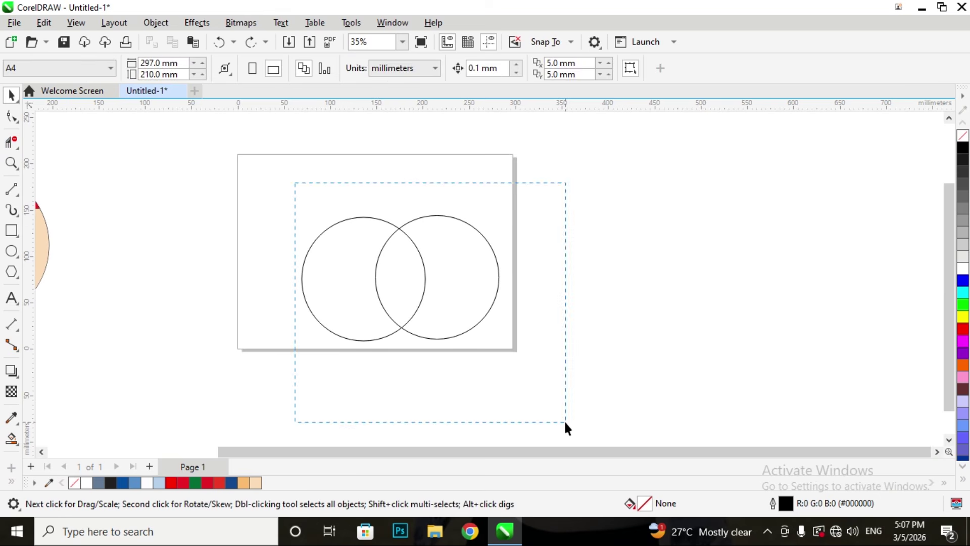
Select both overlapping circles, try Trim on them, and undo it
drag(565, 422, 565, 423)
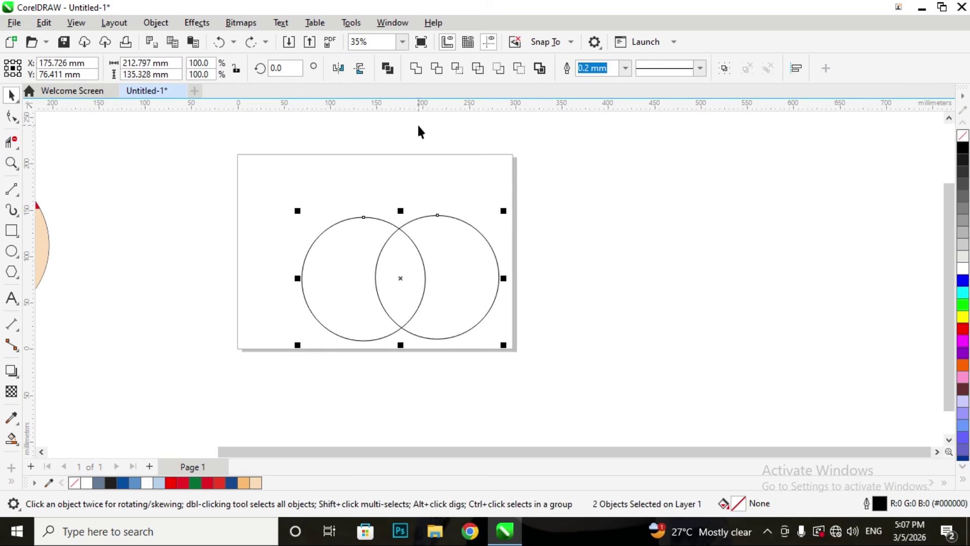
click(436, 69)
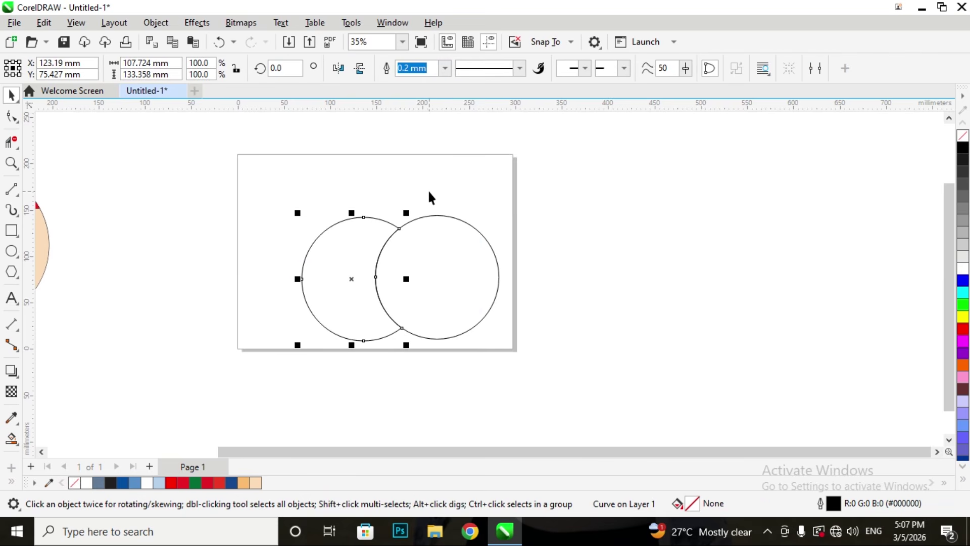
key(ctrl+z)
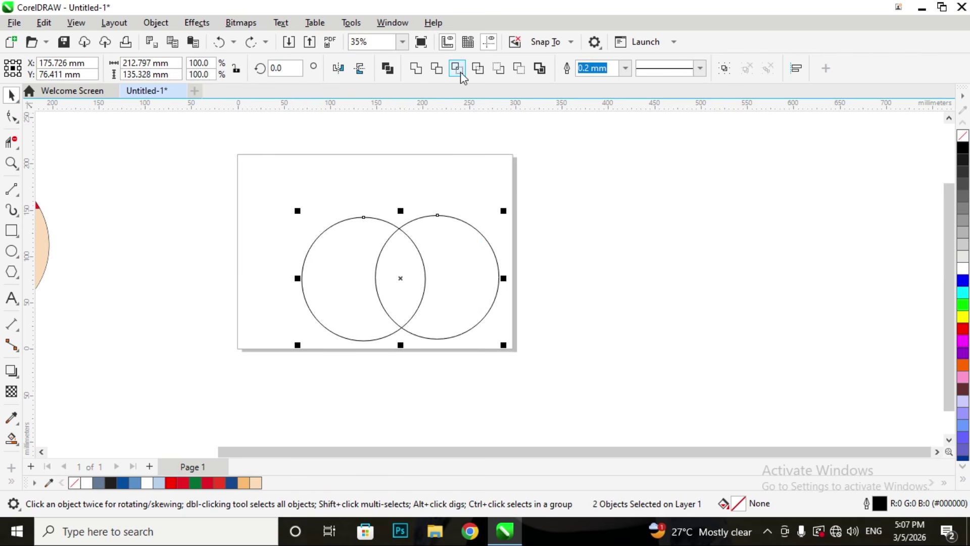
Intersect the two circles, delete both originals, and move the resulting leaf shape up and to the left on the page
click(457, 69)
click(490, 217)
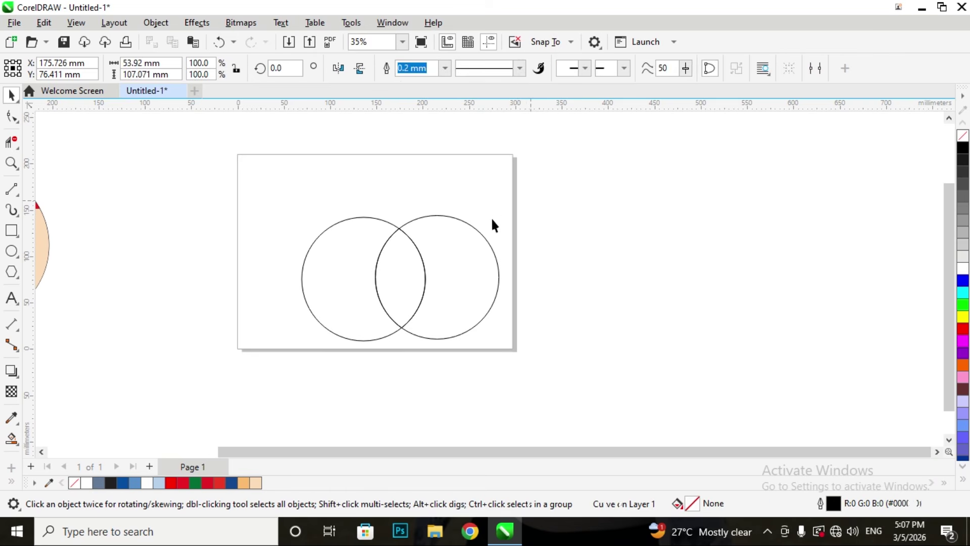
click(447, 218)
key(Delete)
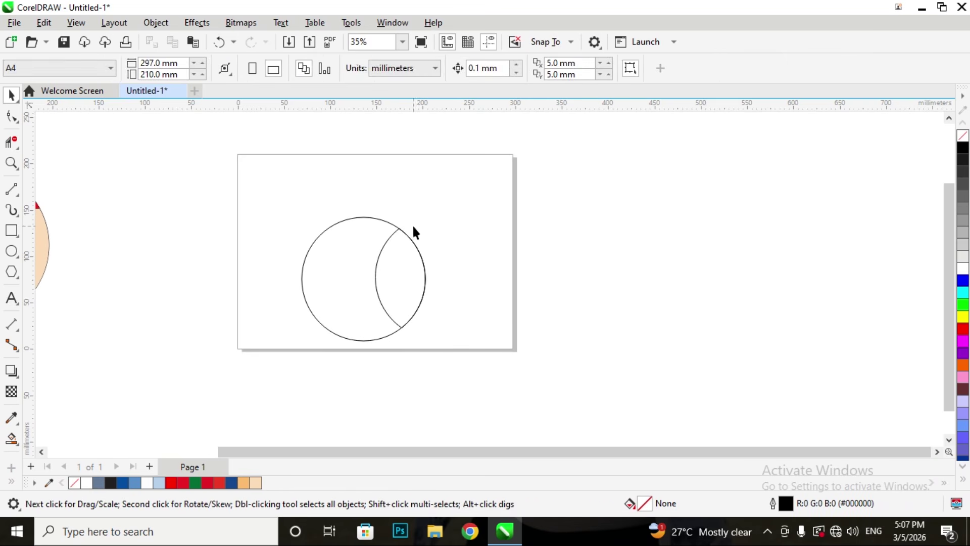
click(370, 222)
key(Delete)
drag(354, 212, 365, 295)
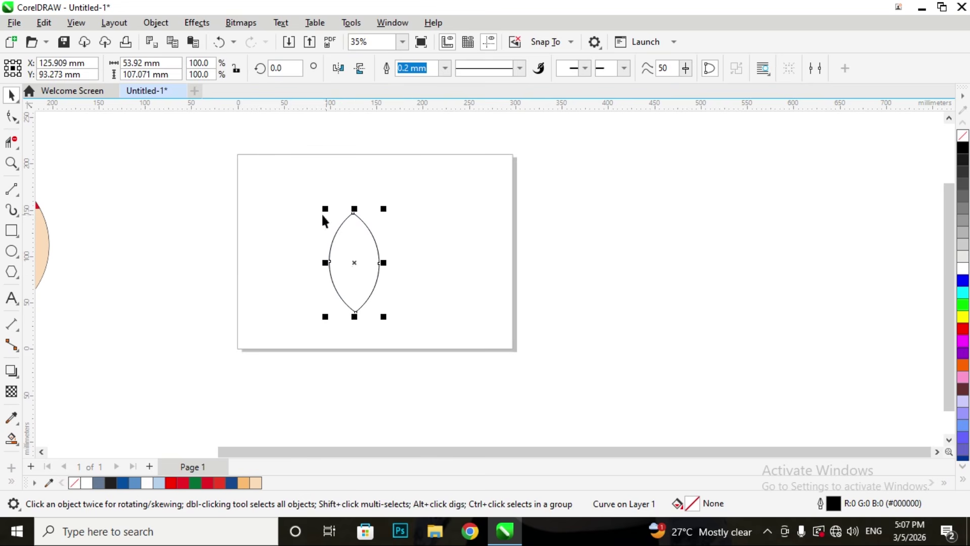
Set the leaf's rotation centre on its bottom tip and rotate the leaf about 30° counterclockwise
scroll(318, 278, up, 1)
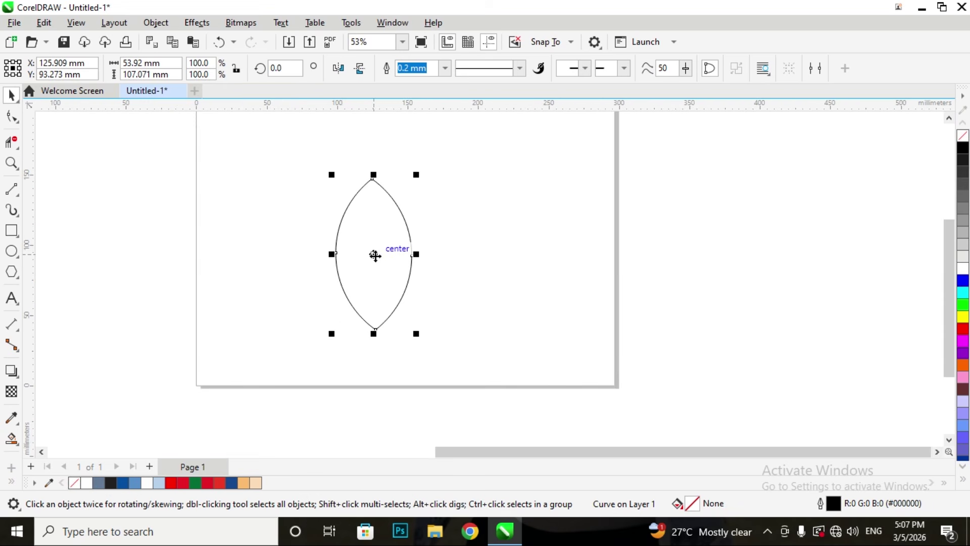
drag(374, 253, 369, 310)
key(ctrl+z)
click(373, 254)
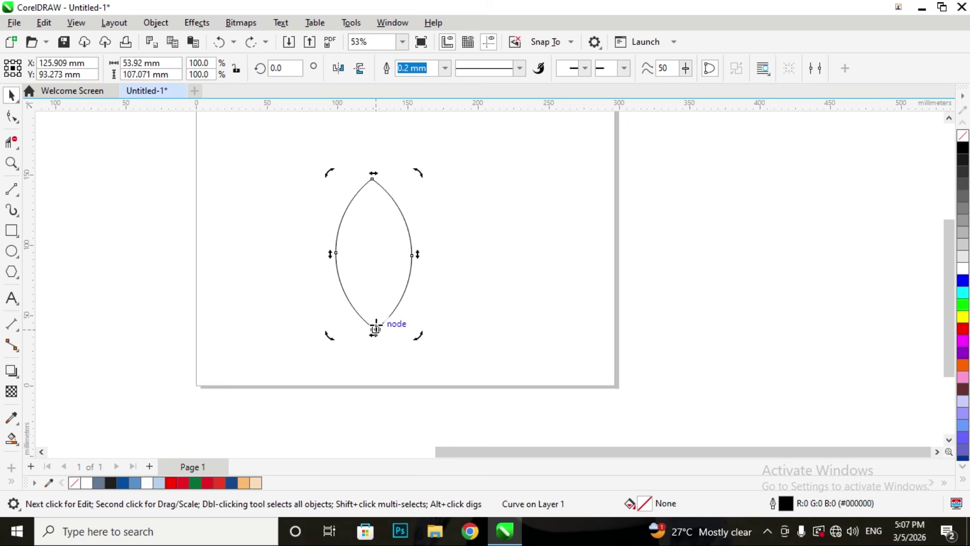
drag(375, 329, 376, 329)
drag(372, 178, 308, 203)
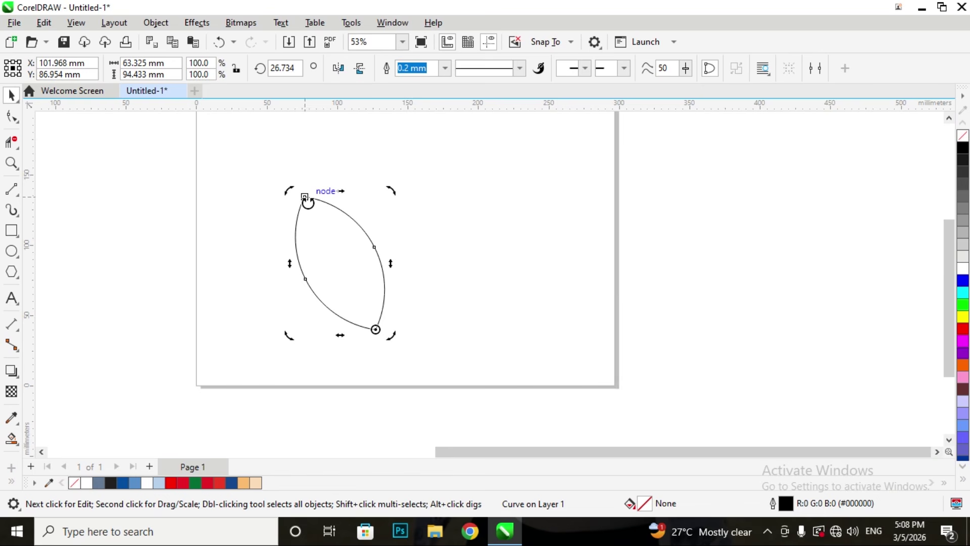
drag(308, 202, 299, 207)
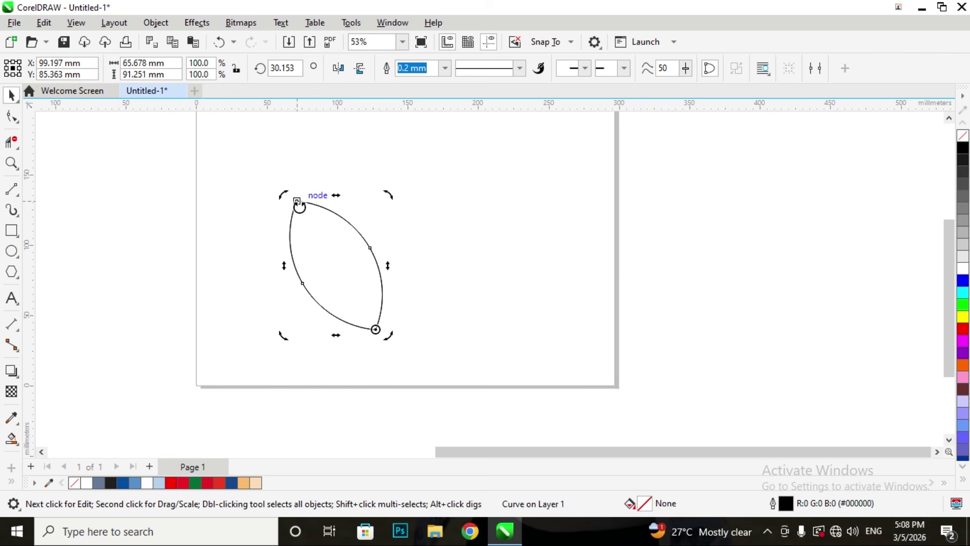
Rotate a copy of the leaf about its bottom tip until nearly upright, and place it just right of the tilted leaf
drag(299, 205, 396, 193)
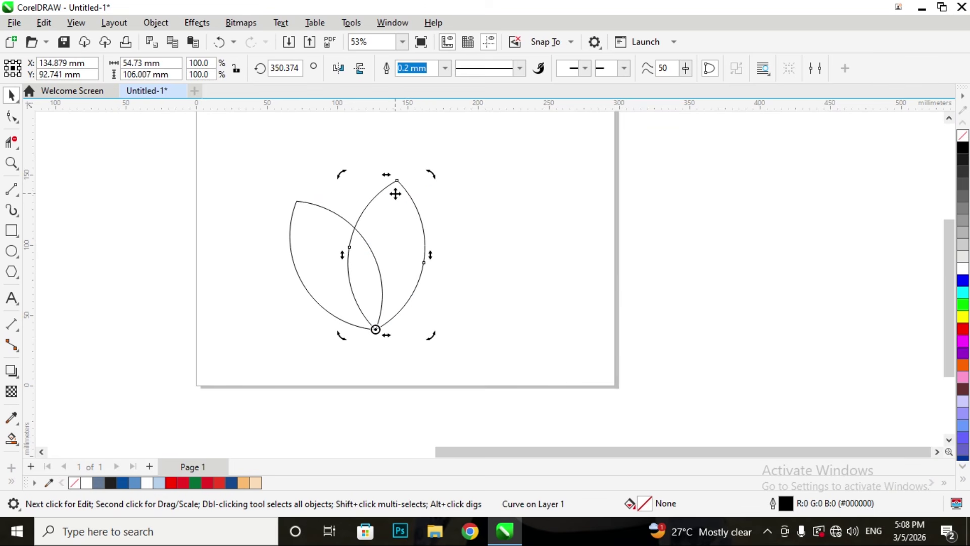
click(431, 261)
drag(417, 284, 444, 286)
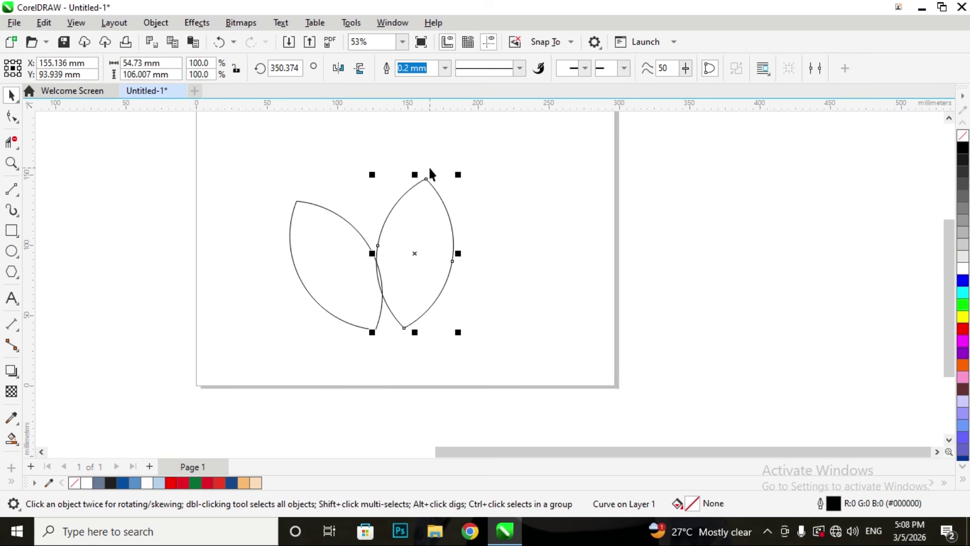
click(415, 255)
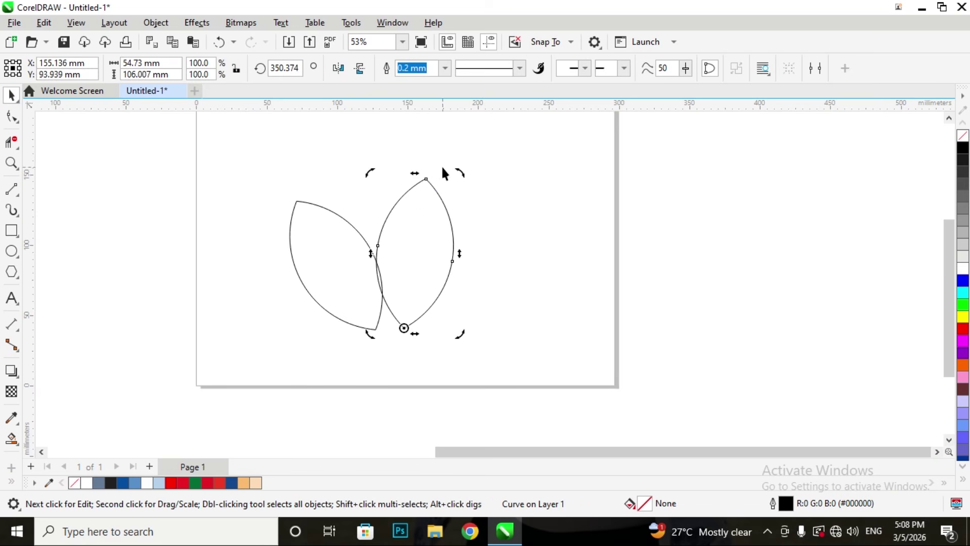
drag(459, 171, 439, 168)
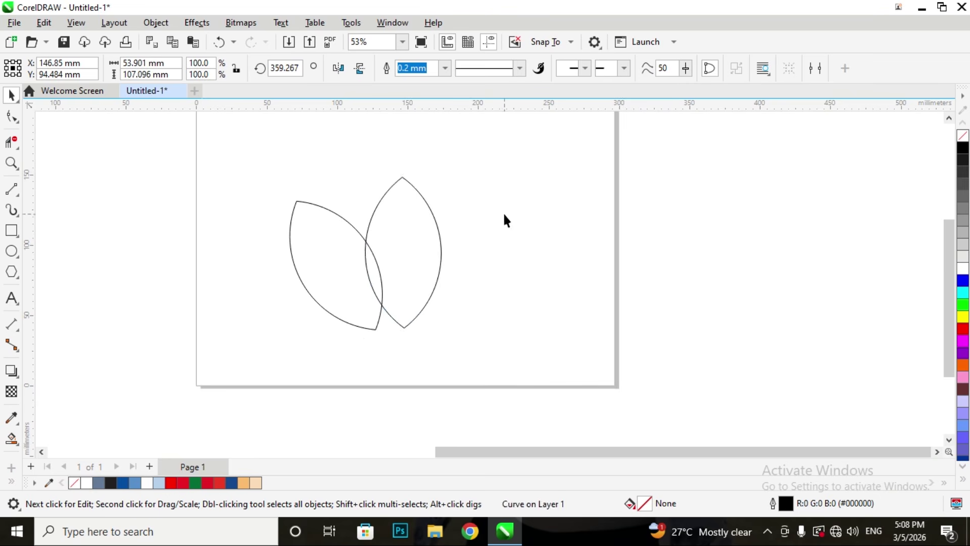
click(504, 219)
scroll(420, 268, up, 4)
drag(459, 247, 493, 247)
click(541, 262)
scroll(538, 258, down, 5)
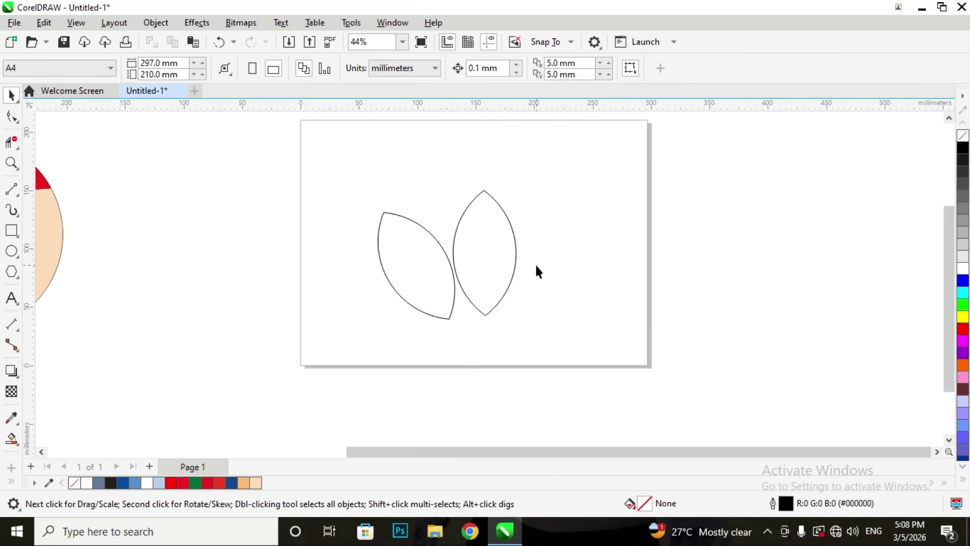
Delete the upright leaf, then scale the tilted leaf down to about 90% and narrow its width
click(515, 256)
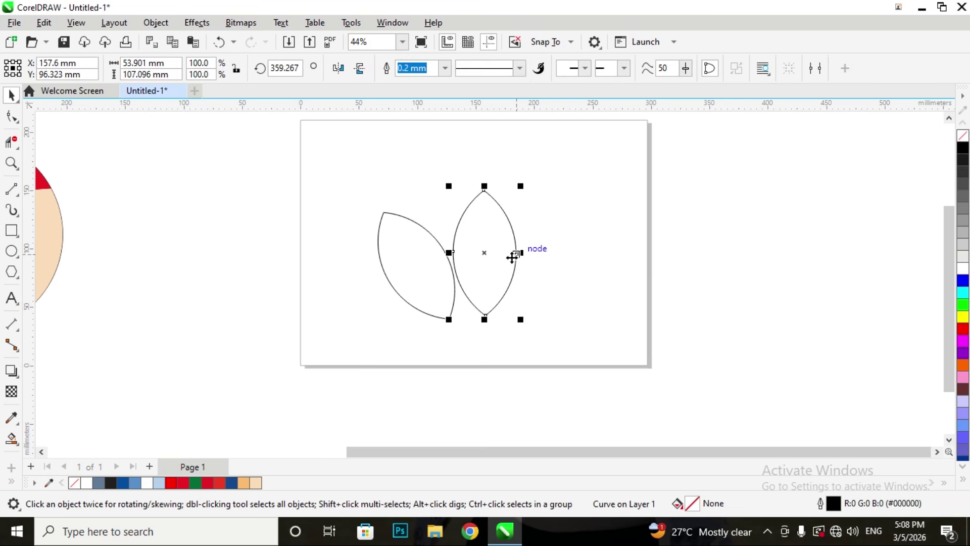
key(Delete)
click(448, 241)
drag(459, 211, 438, 220)
key(ctrl+z)
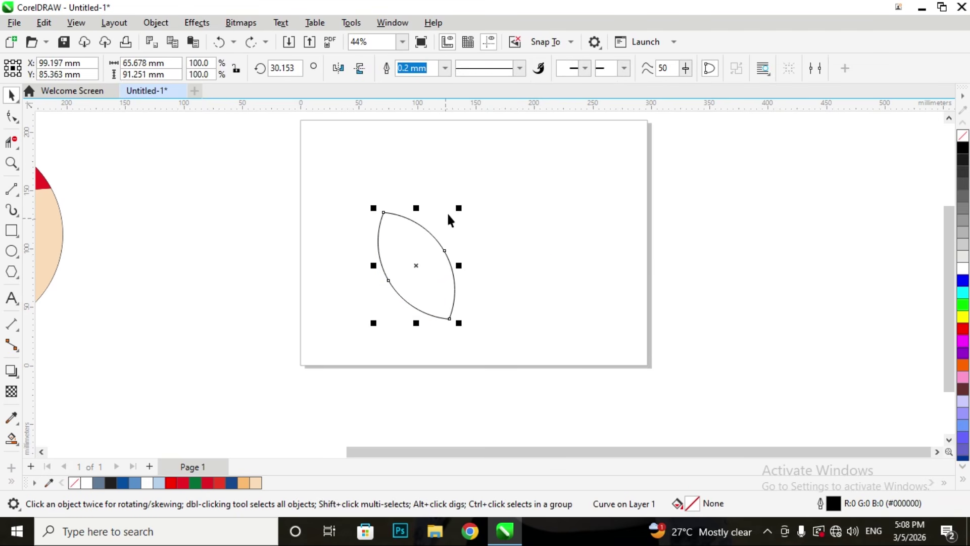
mouse_move(459, 209)
mouse_down()
mouse_move(442, 217)
mouse_move(455, 214)
mouse_up()
drag(457, 265, 434, 275)
click(501, 281)
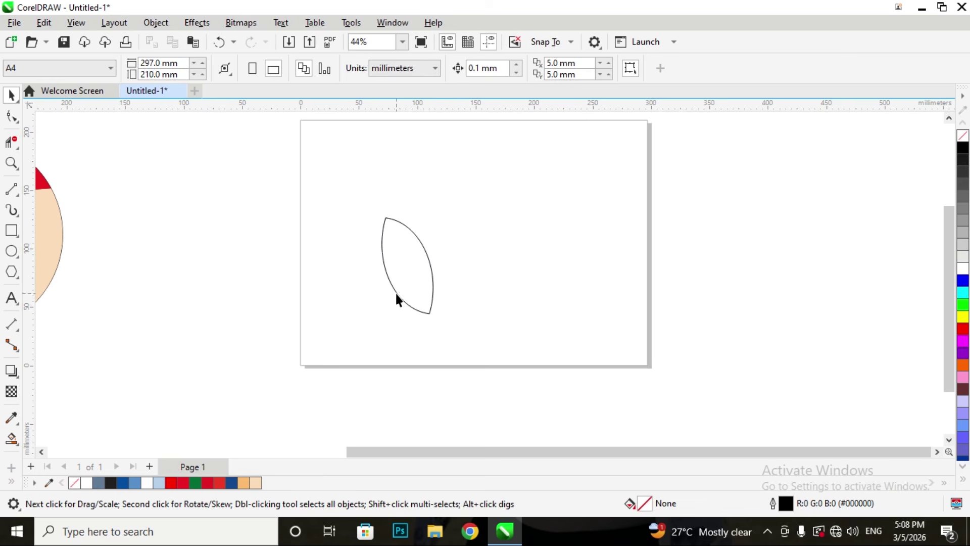
Try shrinking the tilted leaf slightly, then undo its resizing and the deletion of the upright leaf
click(389, 283)
mouse_move(378, 319)
mouse_down()
mouse_move(385, 316)
mouse_move(378, 319)
mouse_up()
click(407, 231)
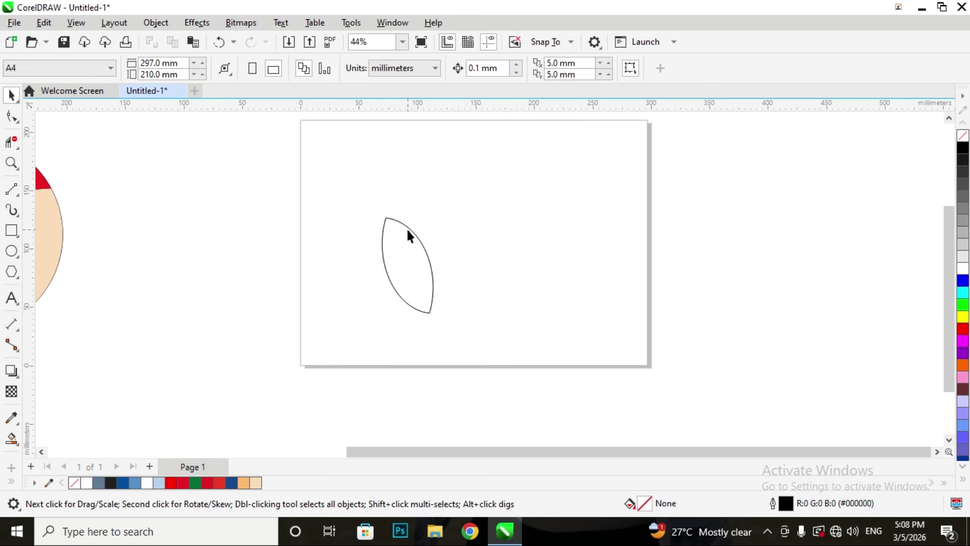
click(405, 261)
key(ctrl+z)
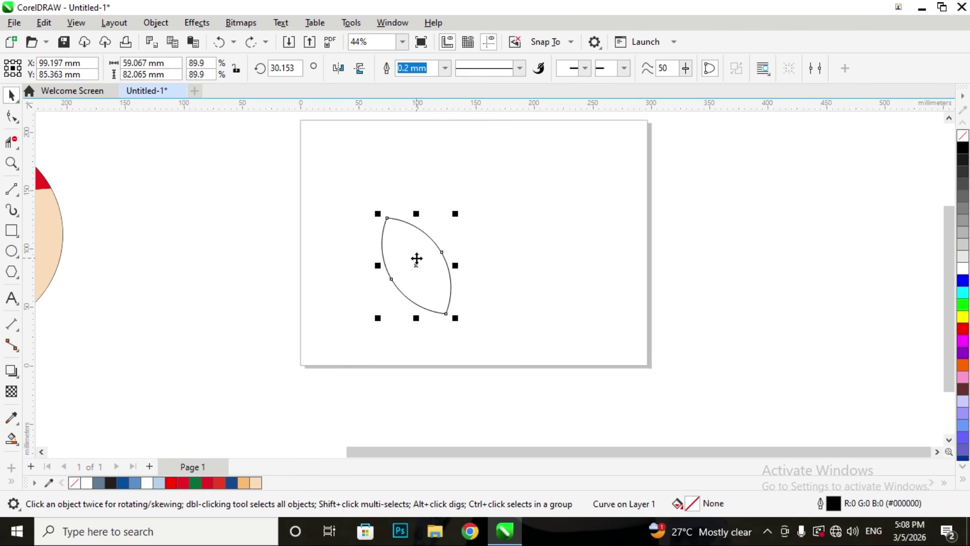
key(ctrl+v)
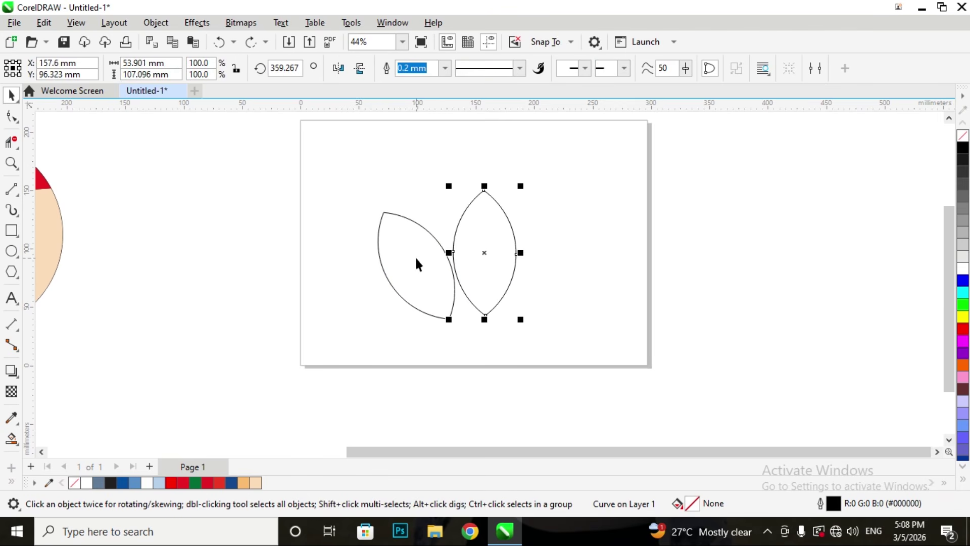
Delete the upright leaf beside the tilted one
click(623, 258)
click(515, 272)
key(Delete)
Scale the tilted leaf proportionally to about 90% and move it up and to the left on the page
drag(343, 193, 489, 329)
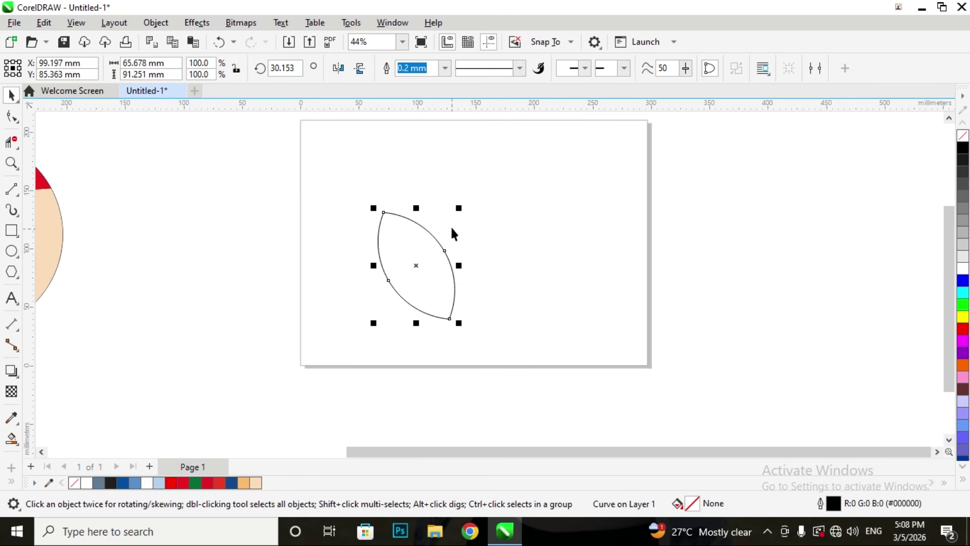
drag(457, 209, 450, 215)
click(461, 250)
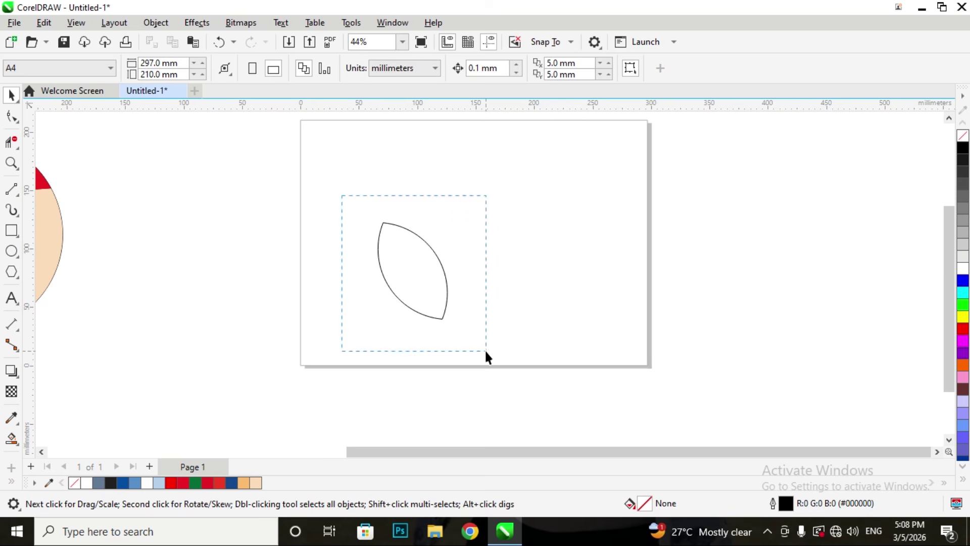
drag(485, 352, 485, 351)
drag(425, 240, 404, 220)
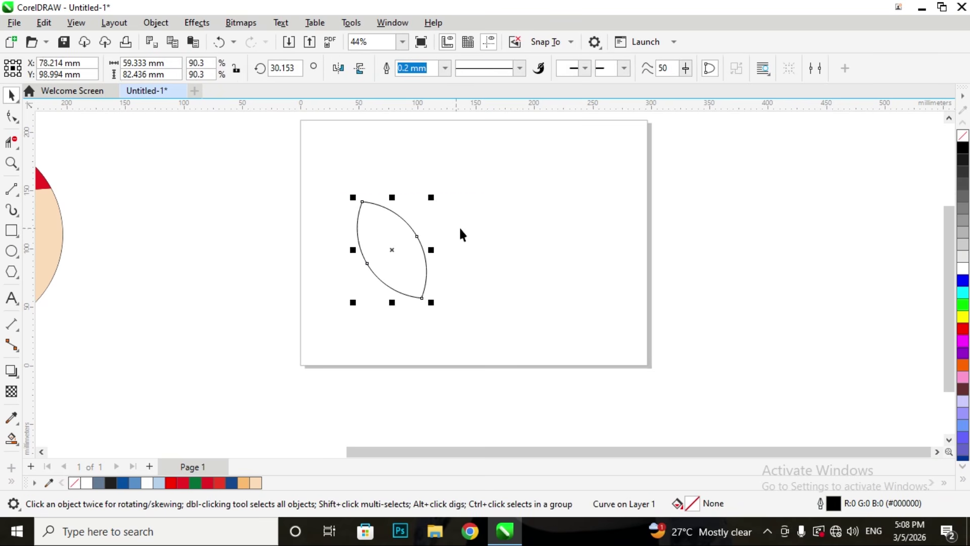
Try resetting the tilted leaf's rotation angle to 0°, and undo the change
click(437, 231)
scroll(362, 240, up, 2)
drag(336, 141, 608, 422)
drag(302, 69, 241, 71)
text(0)
key(Return)
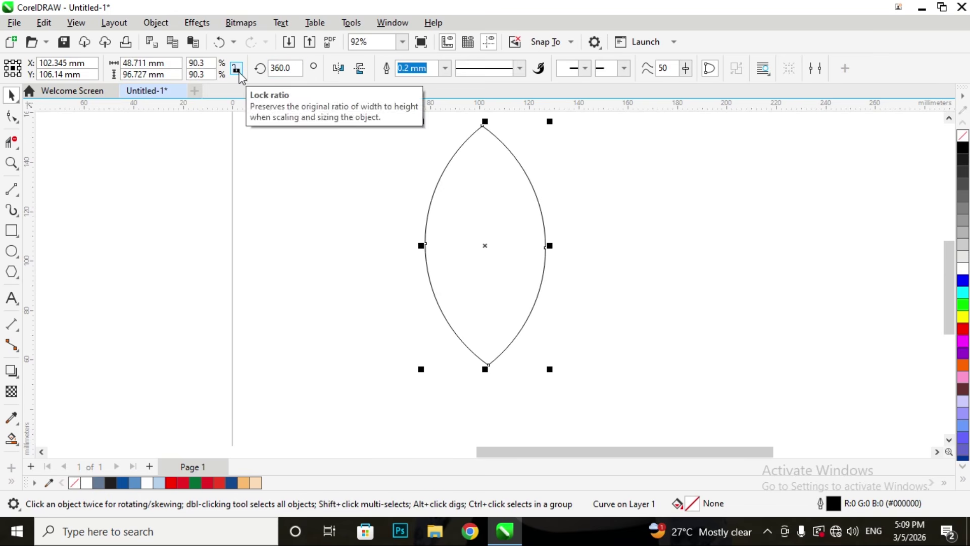
scroll(410, 238, down, 1)
key(ctrl+z)
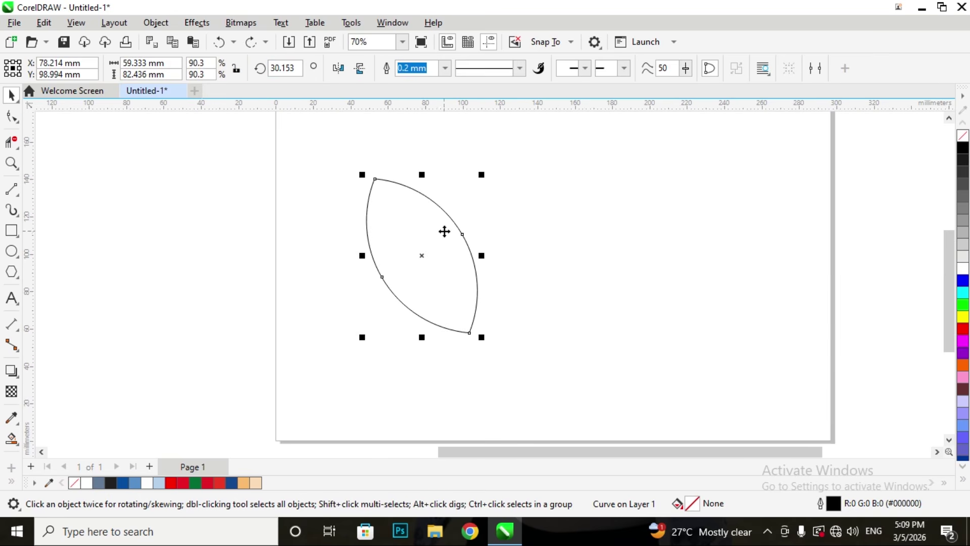
Duplicate the tilted leaf, move the copy to its right, and rotate the copy about its bottom tip until nearly upright
click(456, 207)
click(443, 210)
key(ctrl+c)
key(ctrl+v)
drag(427, 197, 488, 200)
click(427, 176)
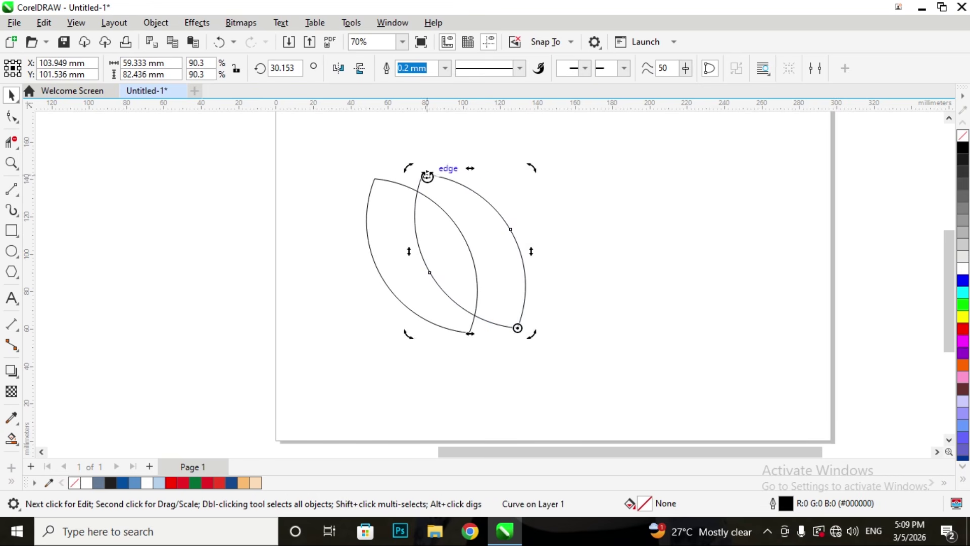
drag(407, 162, 524, 147)
click(455, 272)
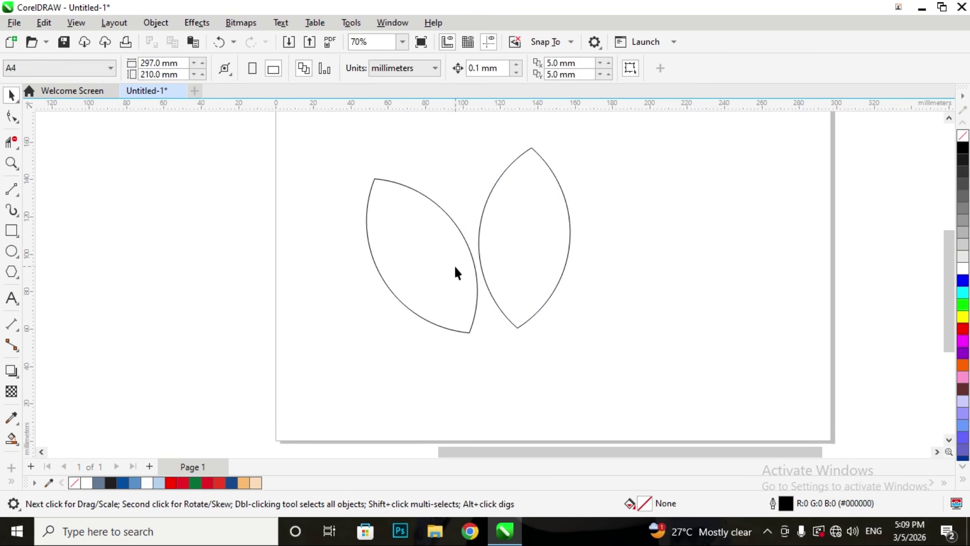
Create a horizontally mirrored copy of the tilted leaf and place it to the right of the upright leaf
click(455, 225)
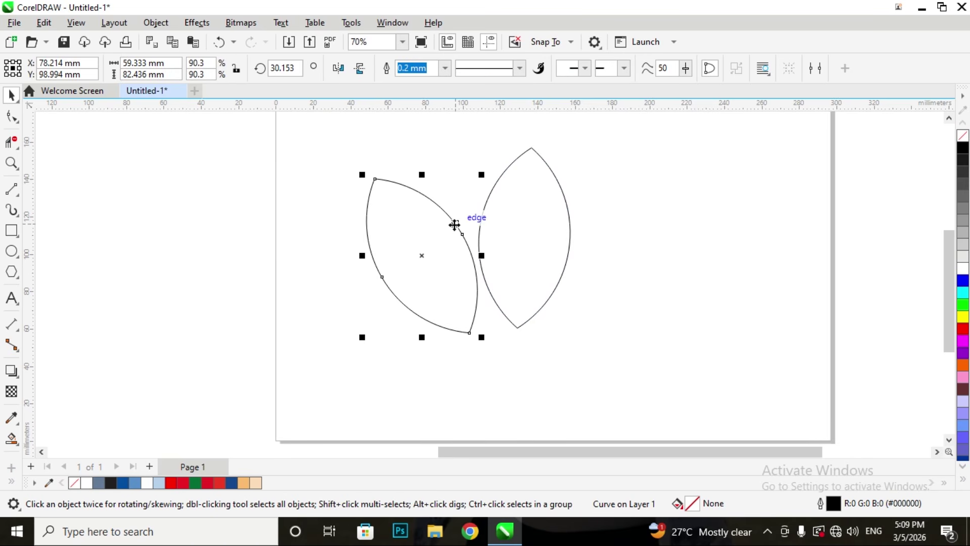
click(338, 68)
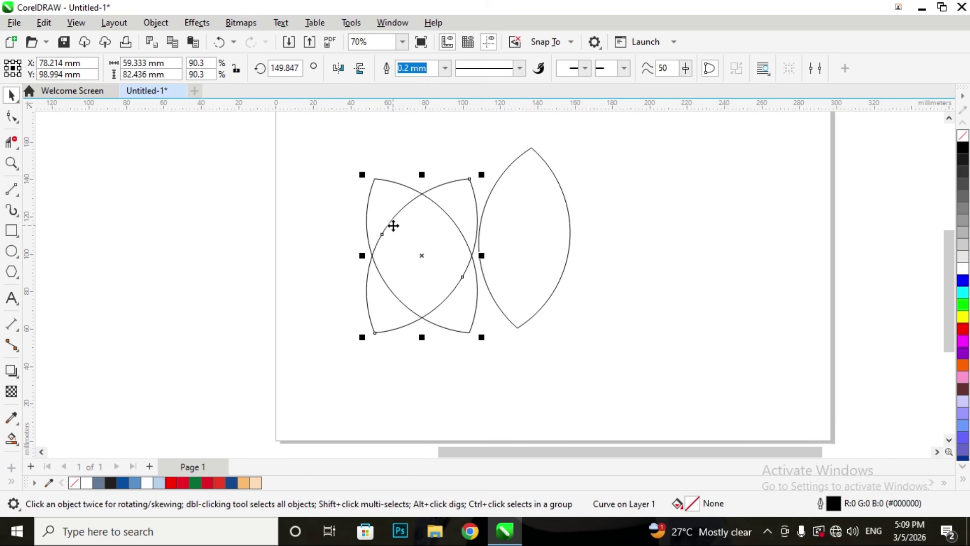
drag(405, 211, 611, 202)
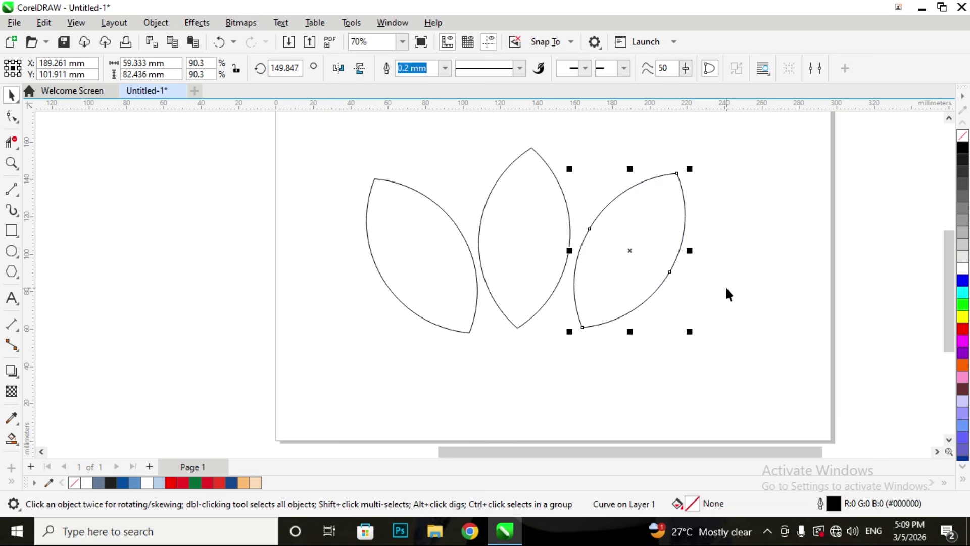
click(775, 304)
scroll(522, 298, up, 3)
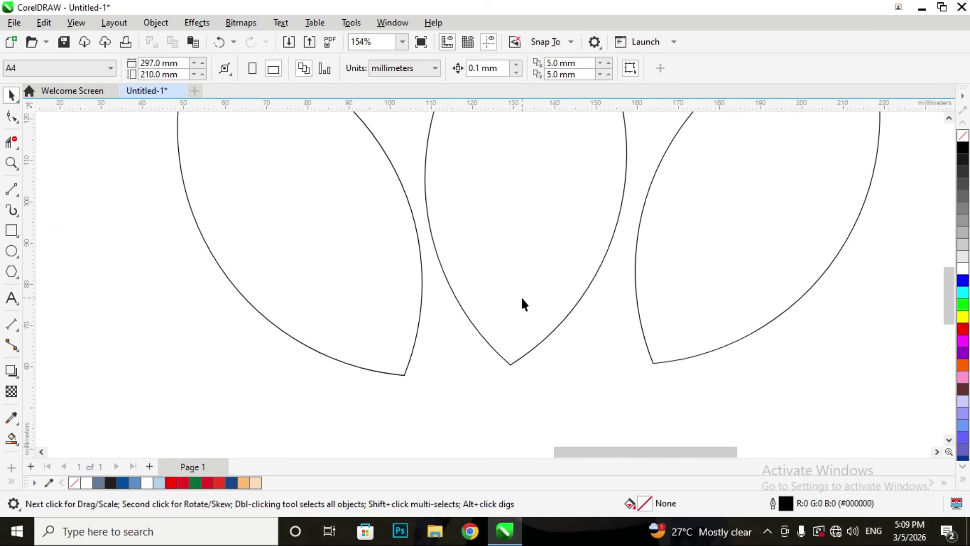
Place a horizontal guideline at the left leaf's bottom tip, about Y 57.8 mm, and lower the middle leaf until its tip touches it
drag(405, 106, 410, 375)
scroll(536, 374, up, 2)
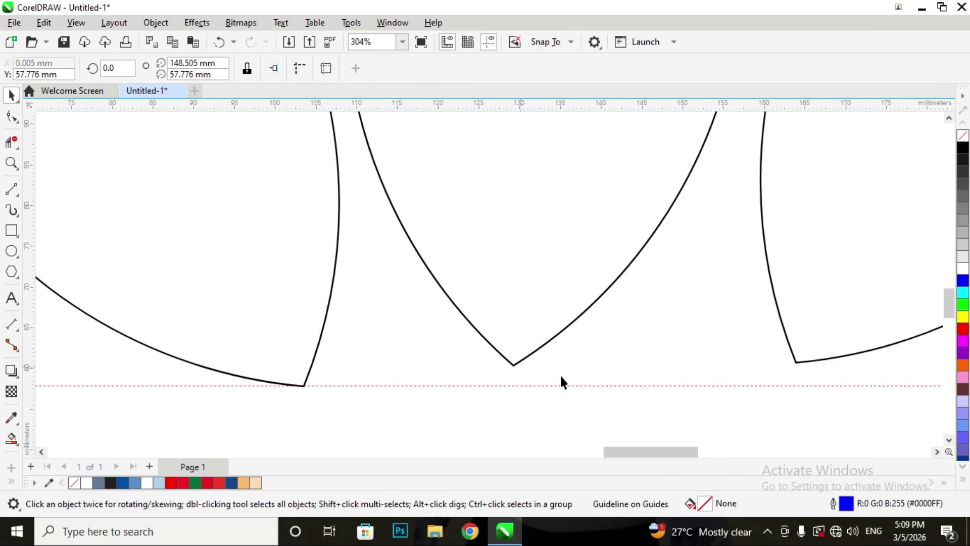
click(512, 366)
scroll(510, 366, up, 2)
drag(515, 359, 513, 398)
scroll(513, 398, down, 5)
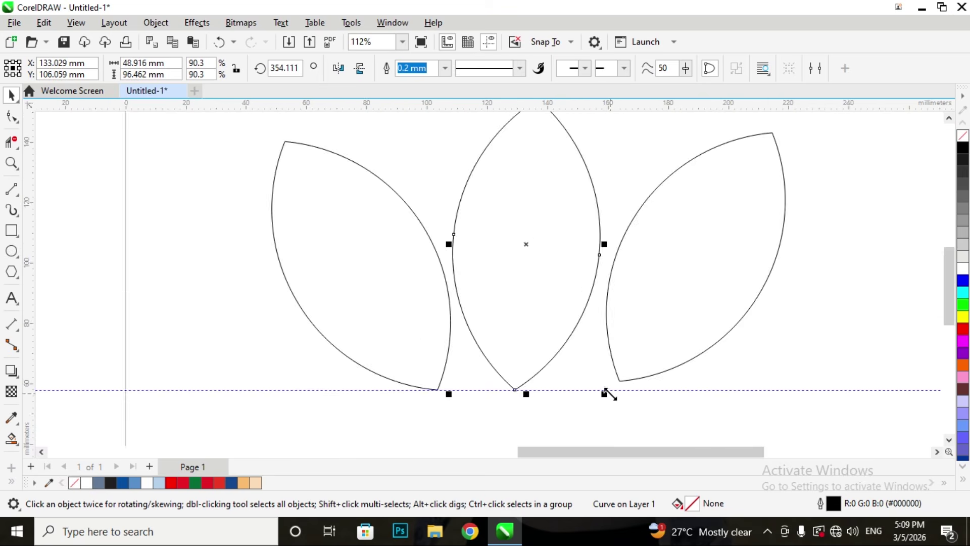
Move the right leaf down and slightly left so its bottom tip rests on the guideline
scroll(621, 376, up, 2)
click(625, 367)
scroll(620, 372, up, 4)
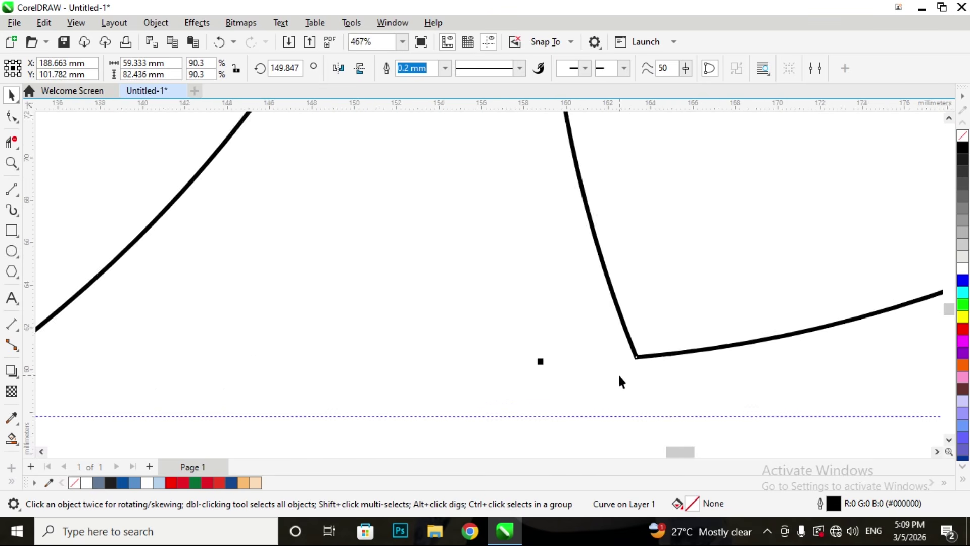
scroll(619, 382, down, 2)
drag(628, 359, 609, 402)
scroll(609, 403, down, 6)
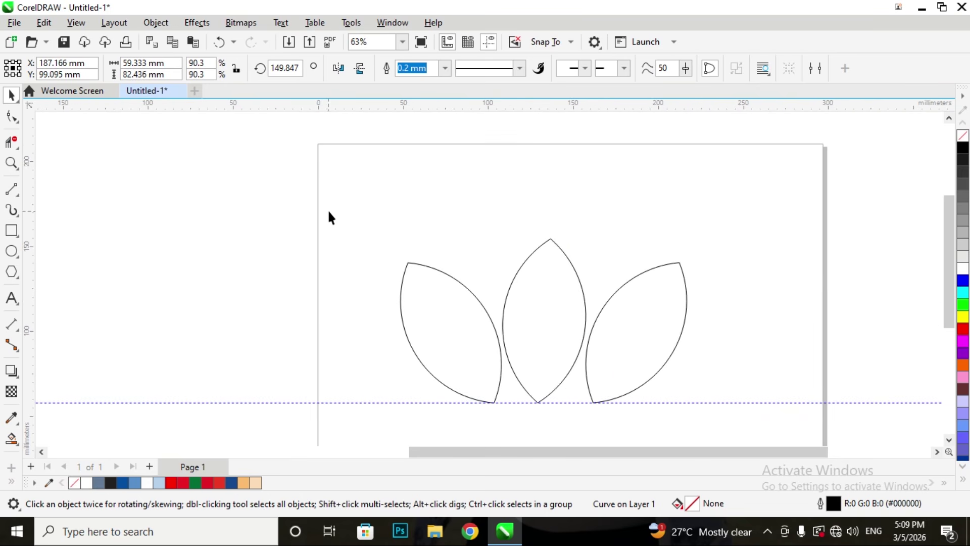
Delete the horizontal guideline beneath the three leaves
click(329, 219)
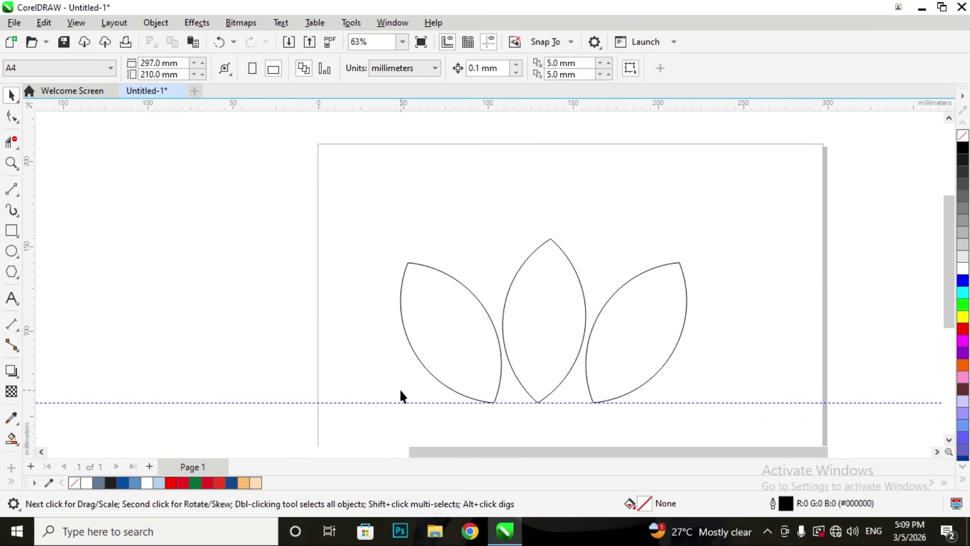
click(511, 402)
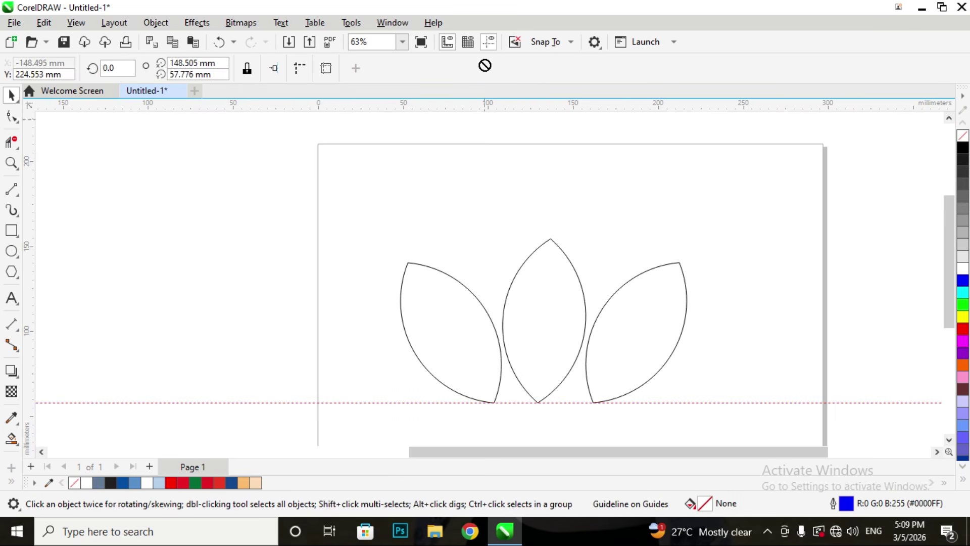
key(Delete)
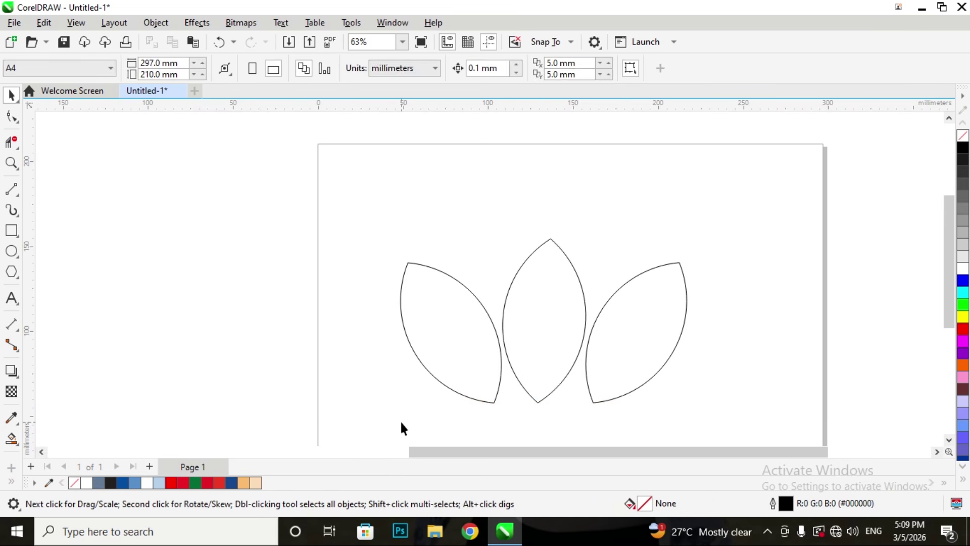
Give the left leaf a uniform turquoise fill, #0AF5C6
click(442, 276)
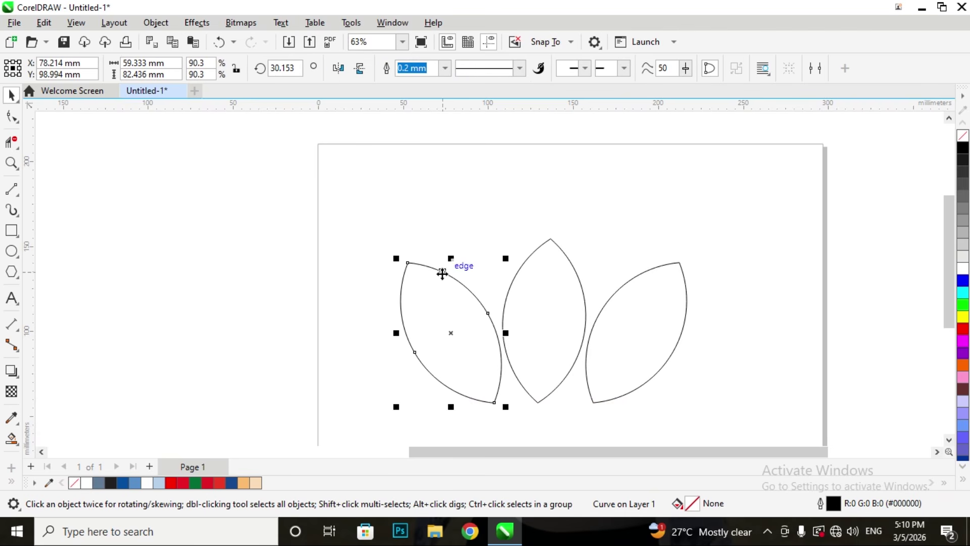
double_click(691, 503)
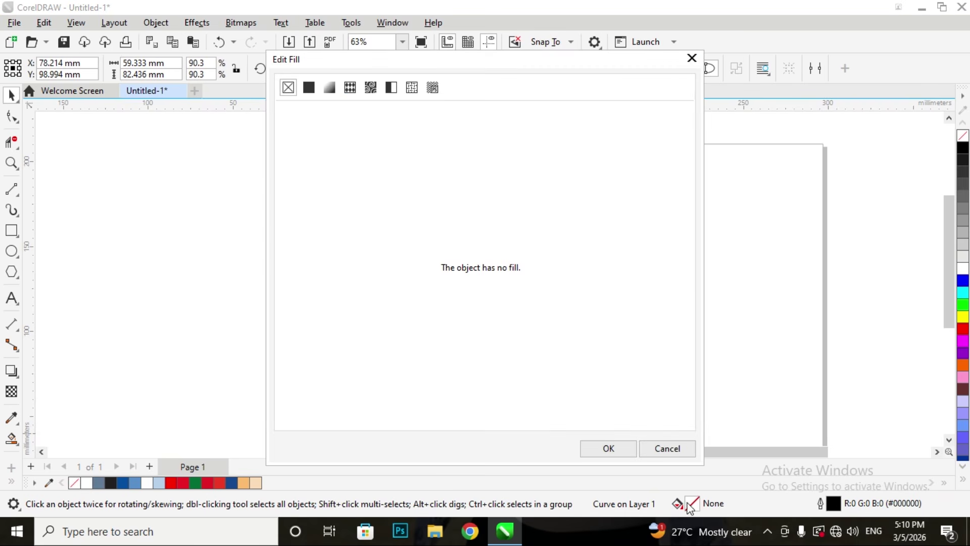
click(329, 91)
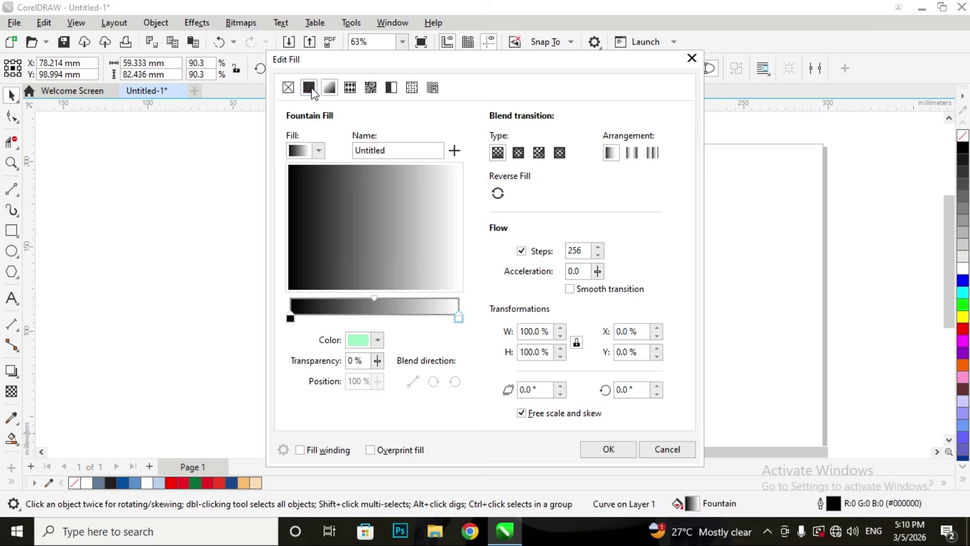
click(309, 88)
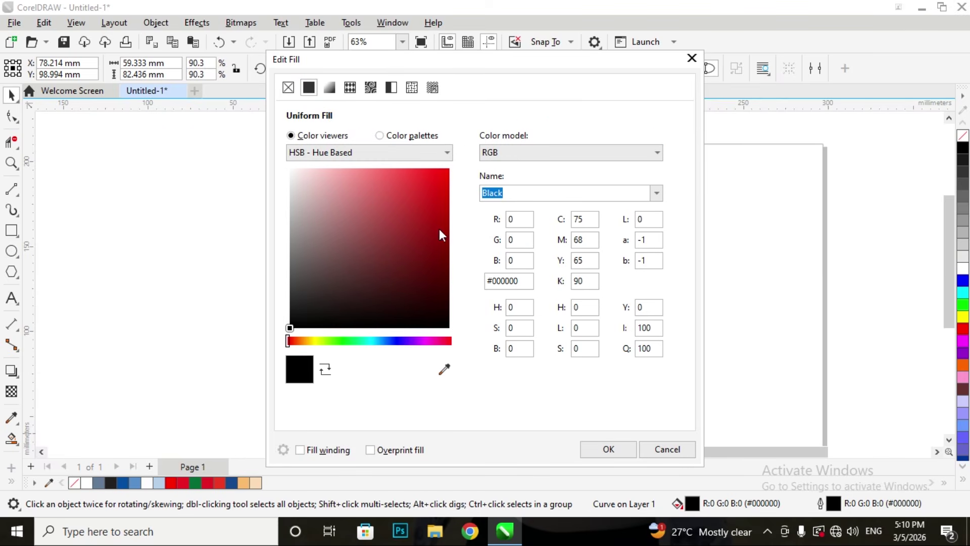
click(365, 341)
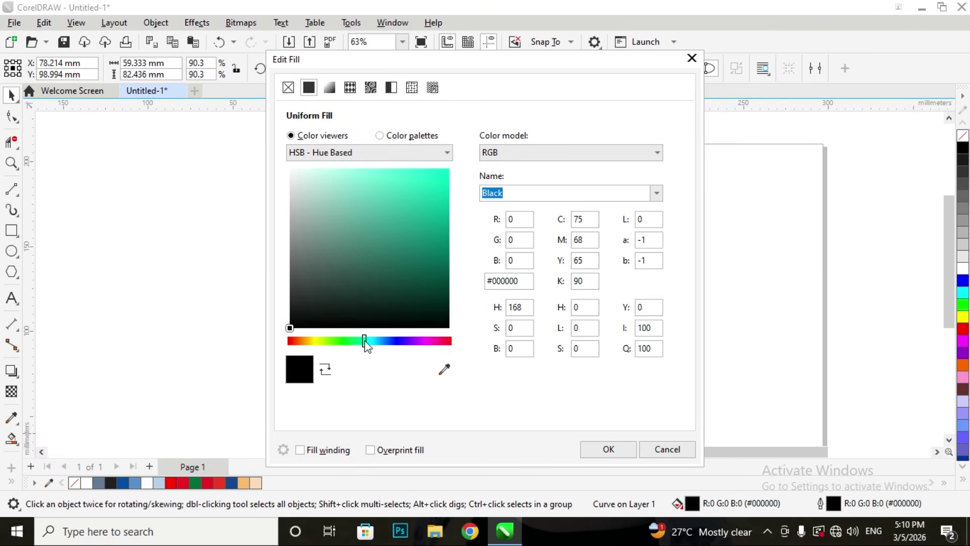
click(443, 174)
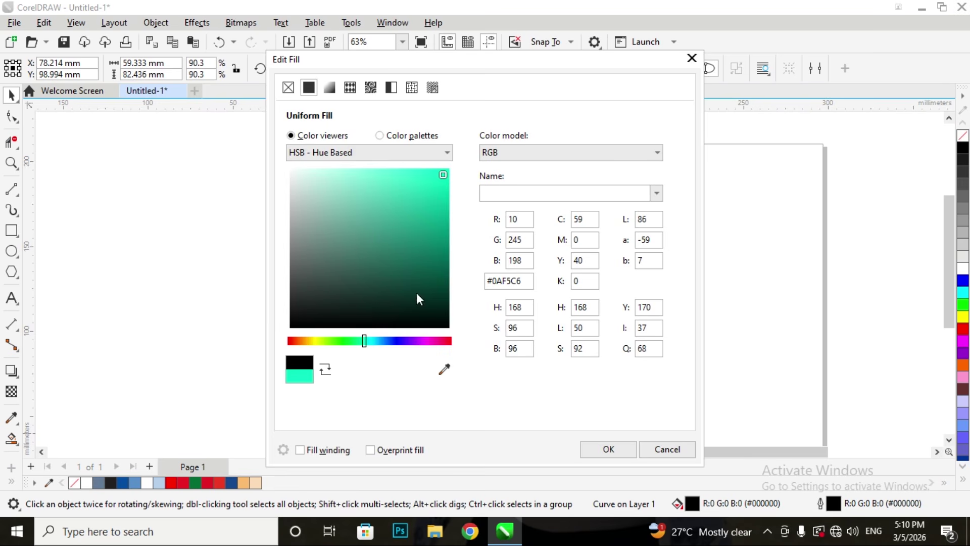
click(591, 444)
Give the middle leaf a uniform fill using the turquoise sampled from the left leaf
click(514, 299)
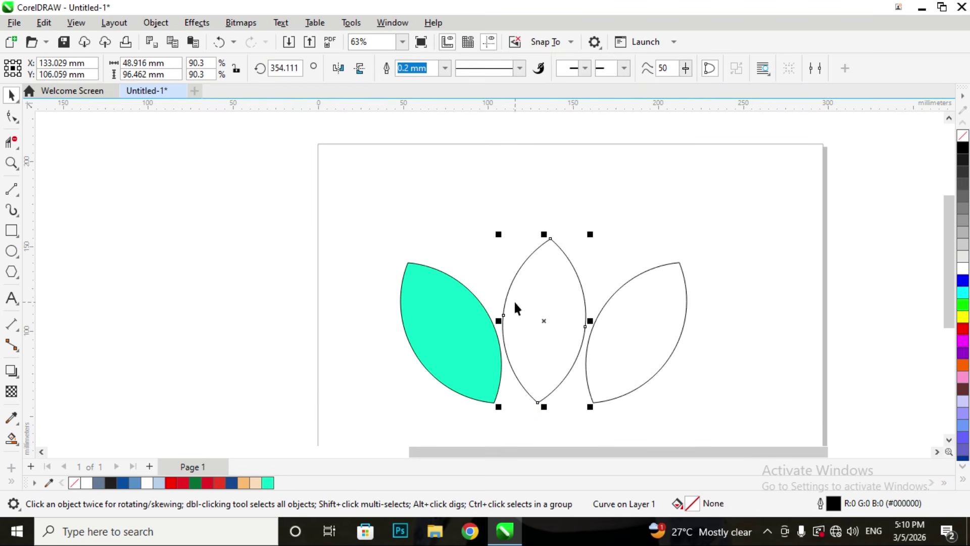
double_click(691, 504)
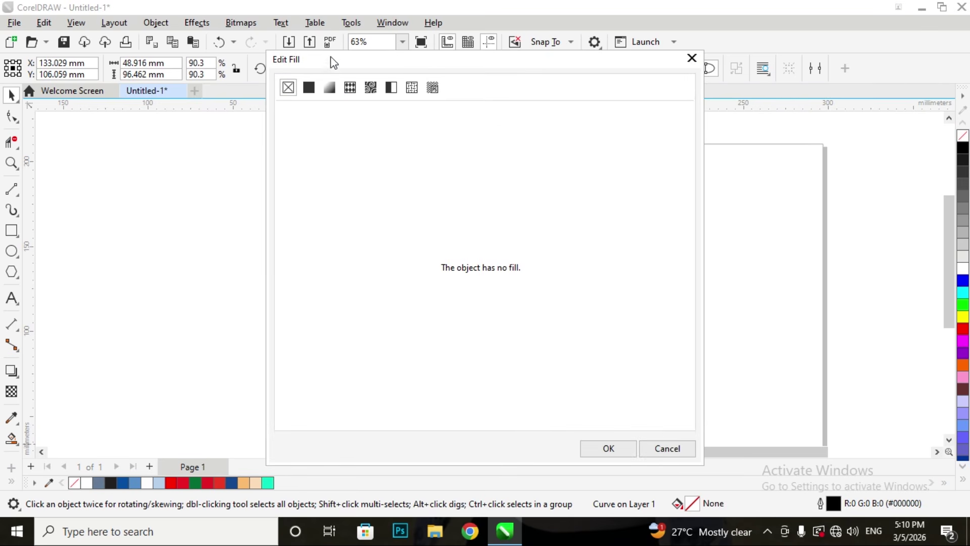
click(308, 89)
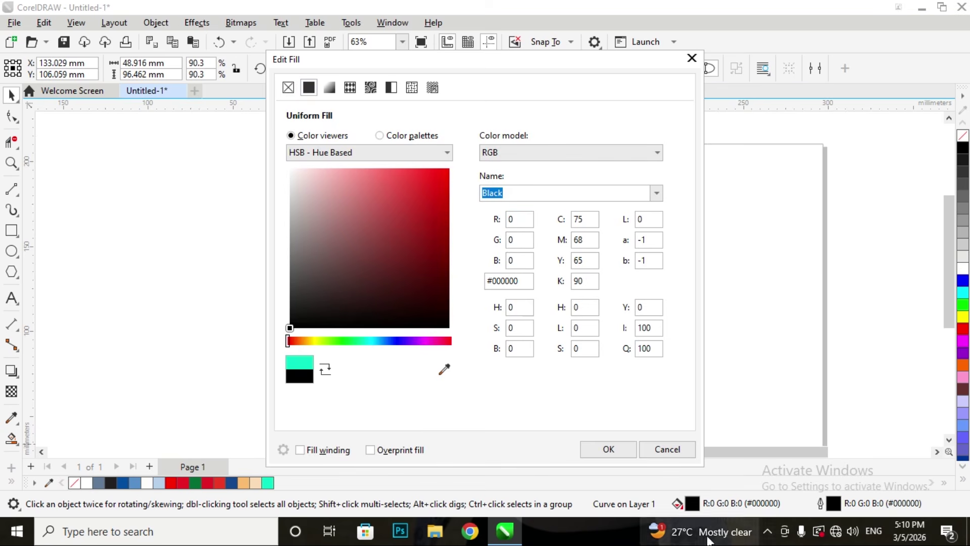
drag(492, 67, 745, 94)
click(695, 390)
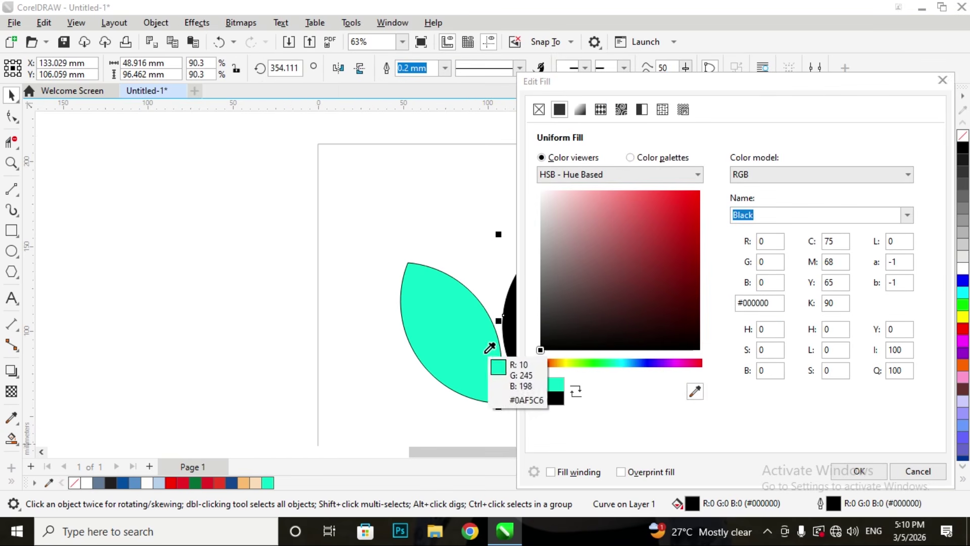
click(472, 345)
drag(847, 86, 791, 100)
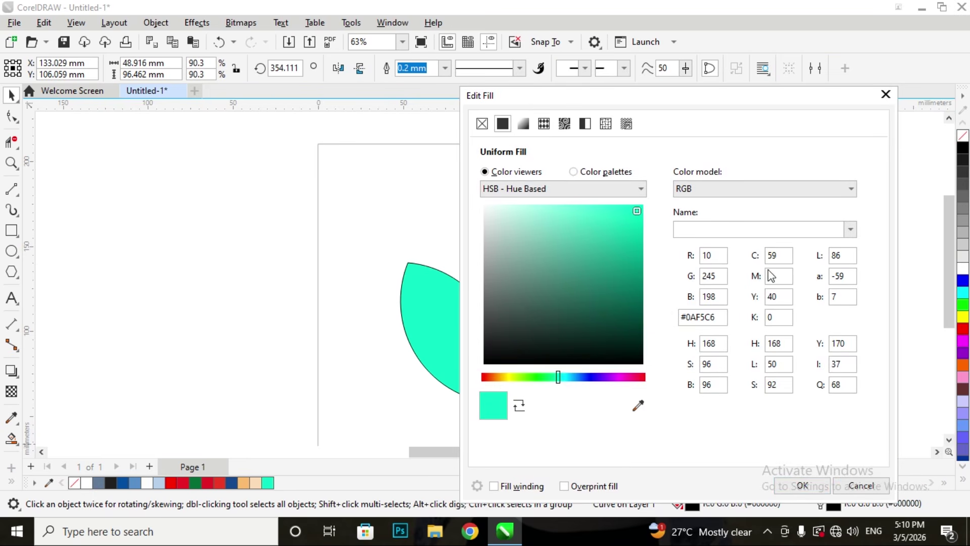
click(797, 486)
Give the right leaf a uniform fill with a sampled white, #FFFFFF
click(617, 343)
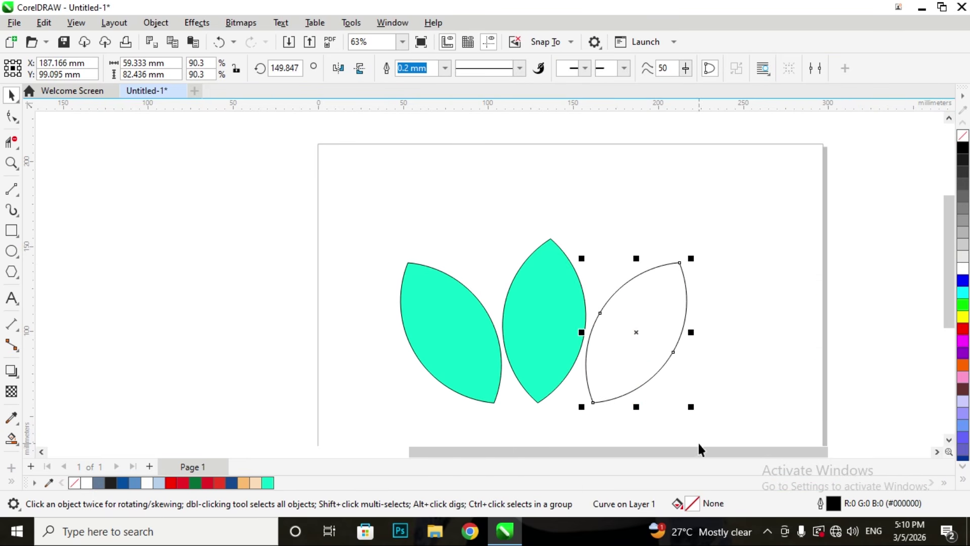
double_click(693, 505)
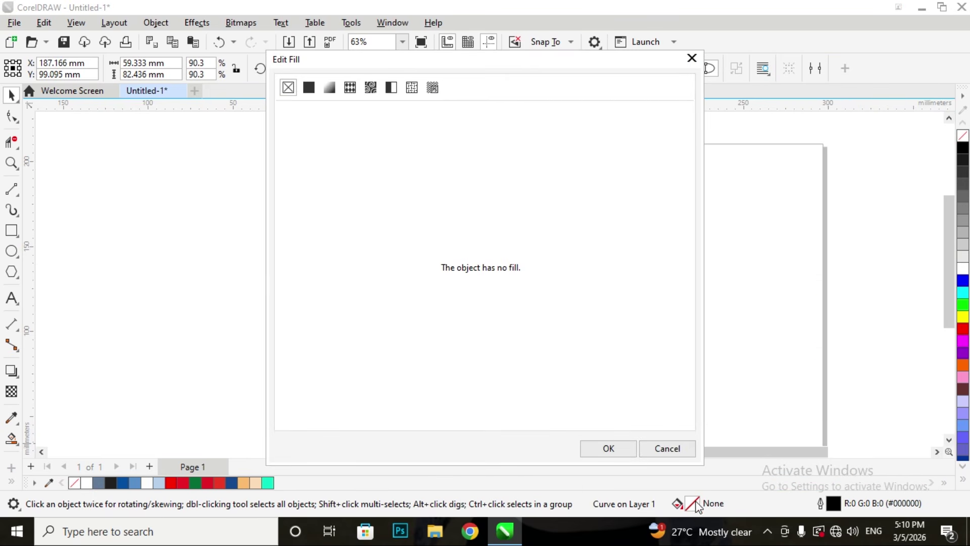
click(309, 88)
click(444, 369)
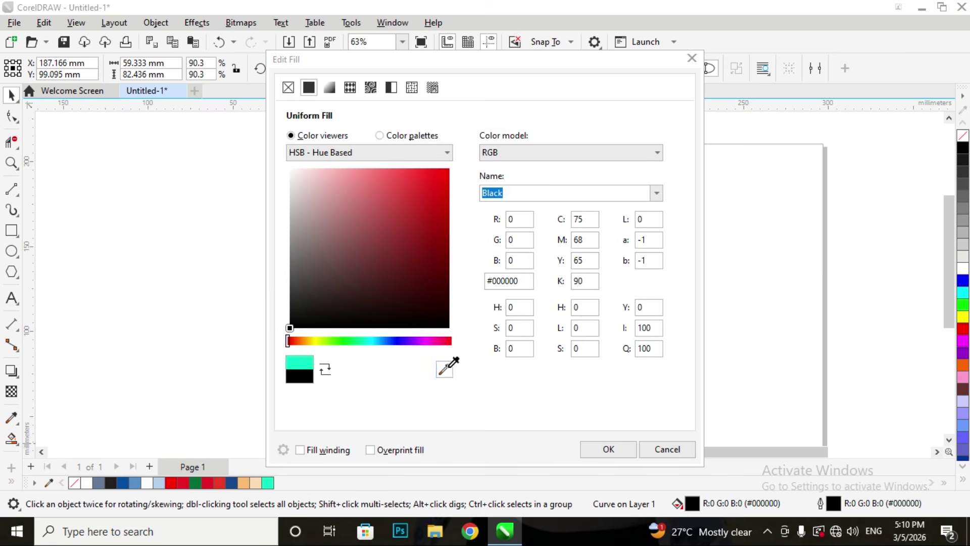
click(426, 65)
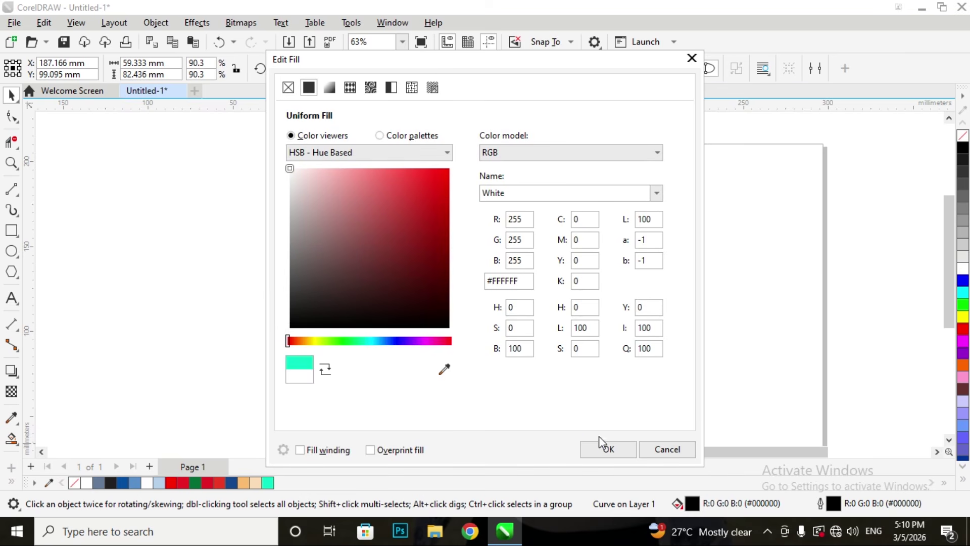
click(608, 449)
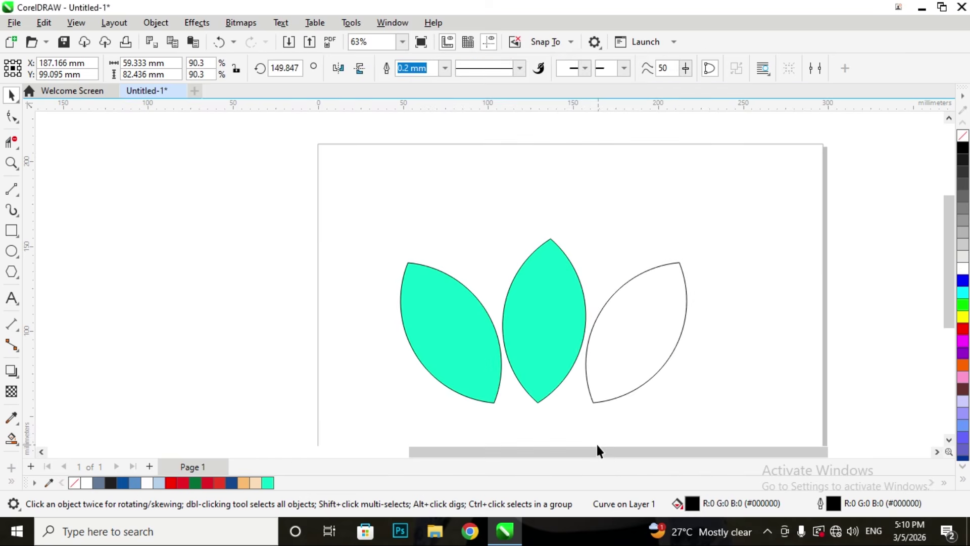
Sample the right leaf's white with the Color Eyedropper, apply it to the middle leaf, and undo that fill
click(625, 288)
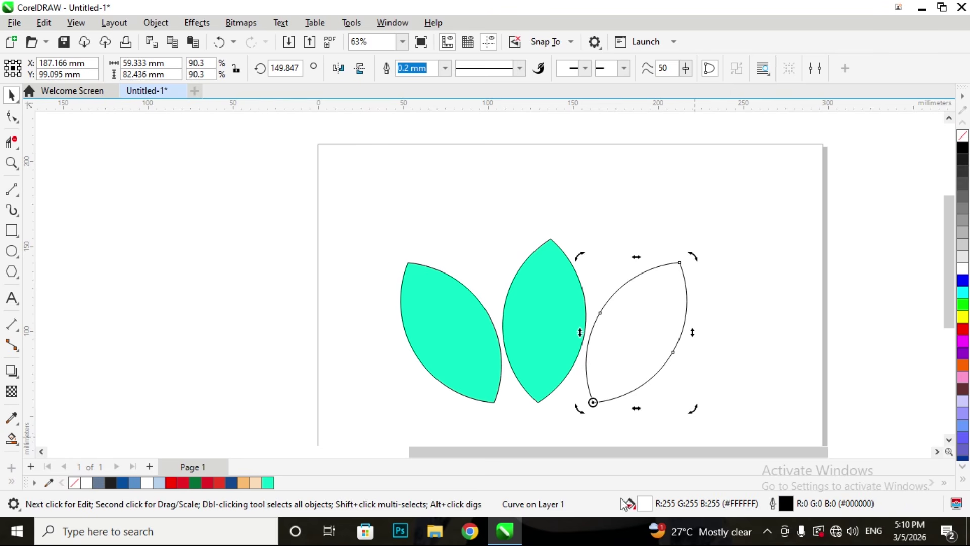
click(11, 419)
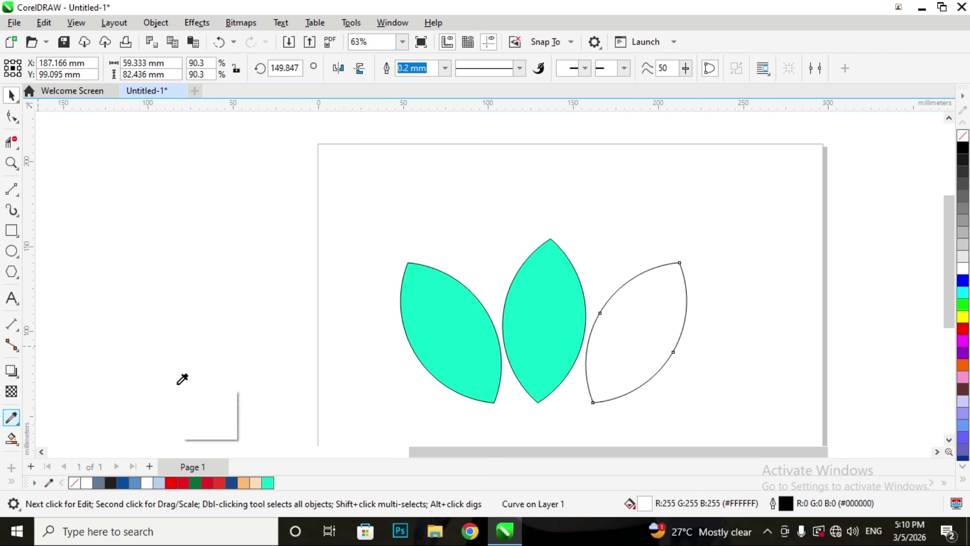
click(601, 341)
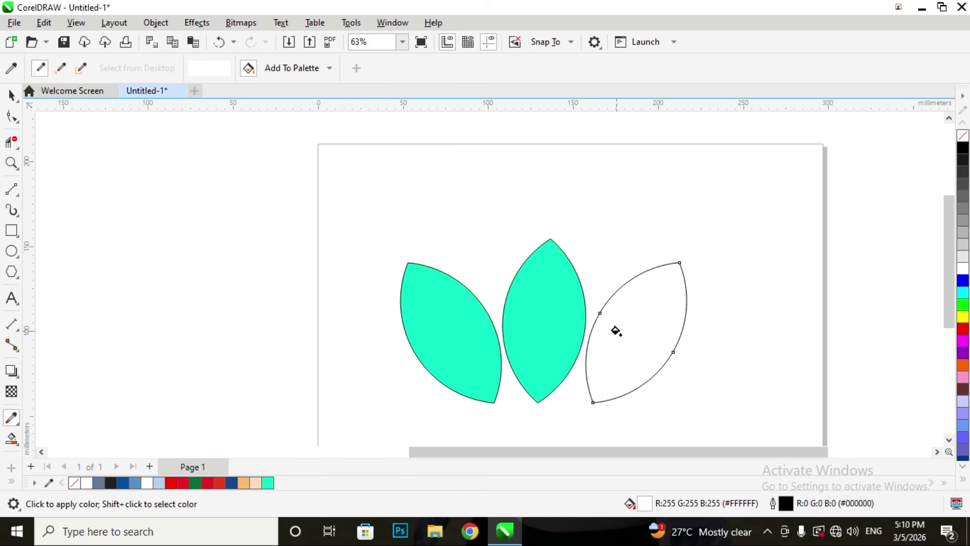
click(532, 316)
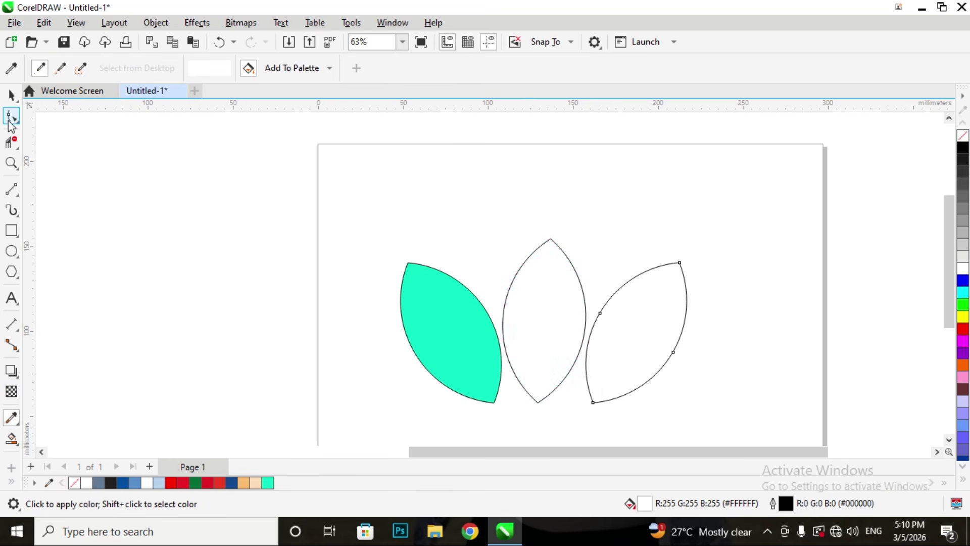
key(ctrl+z)
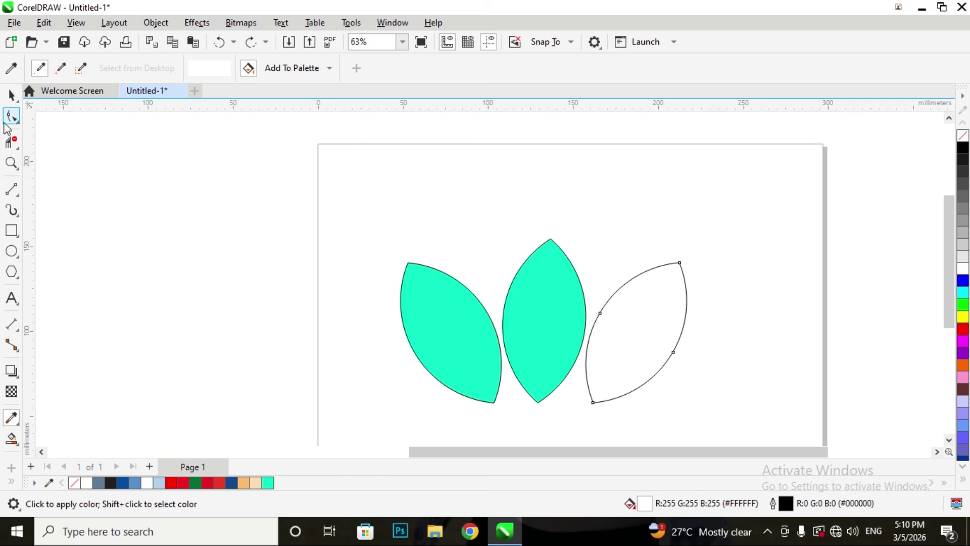
Sample the middle leaf's turquoise with the Color Eyedropper and apply it to the right leaf
click(11, 95)
click(11, 417)
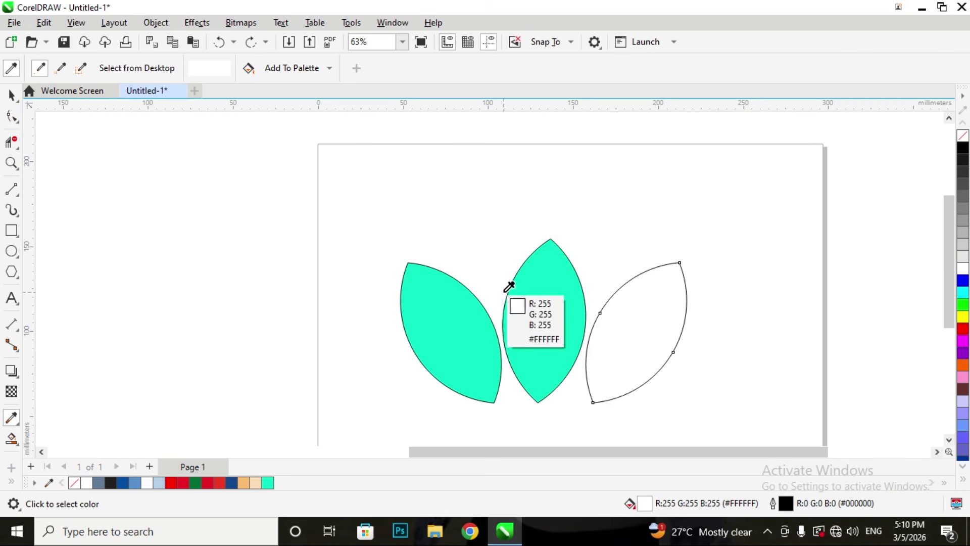
click(541, 298)
click(639, 314)
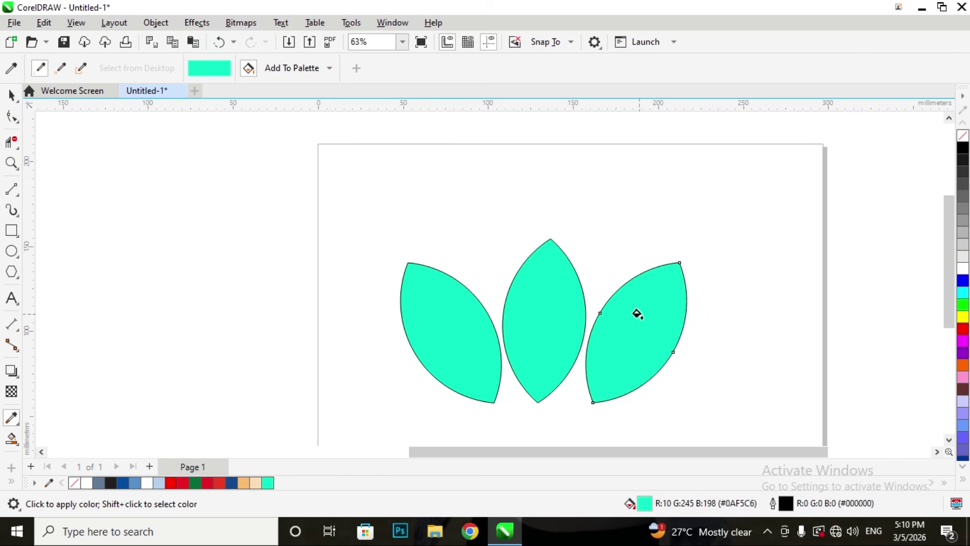
Remove the outlines from all three leaves by setting their outline width to None
click(11, 95)
click(376, 212)
drag(374, 208, 732, 403)
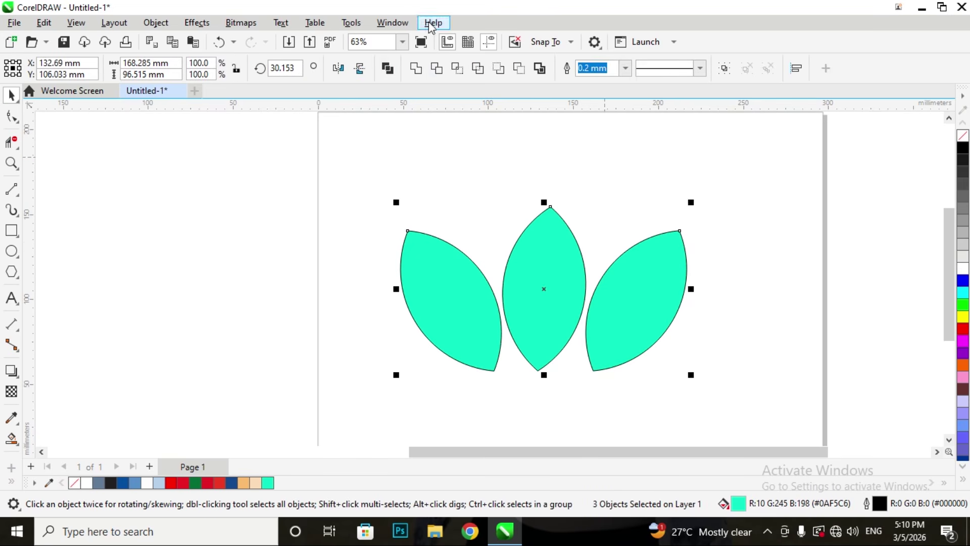
click(625, 67)
click(589, 77)
click(561, 159)
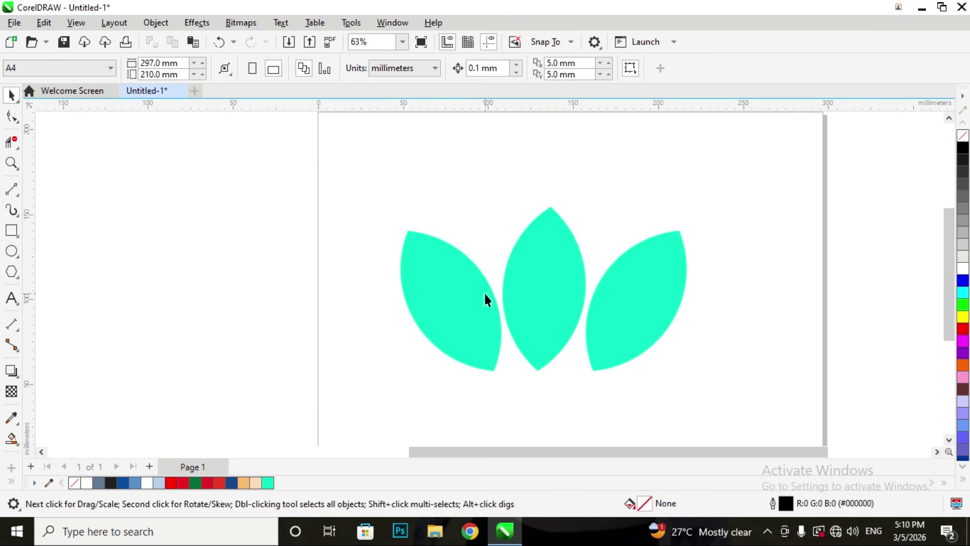
scroll(600, 302, up, 2)
scroll(586, 286, down, 3)
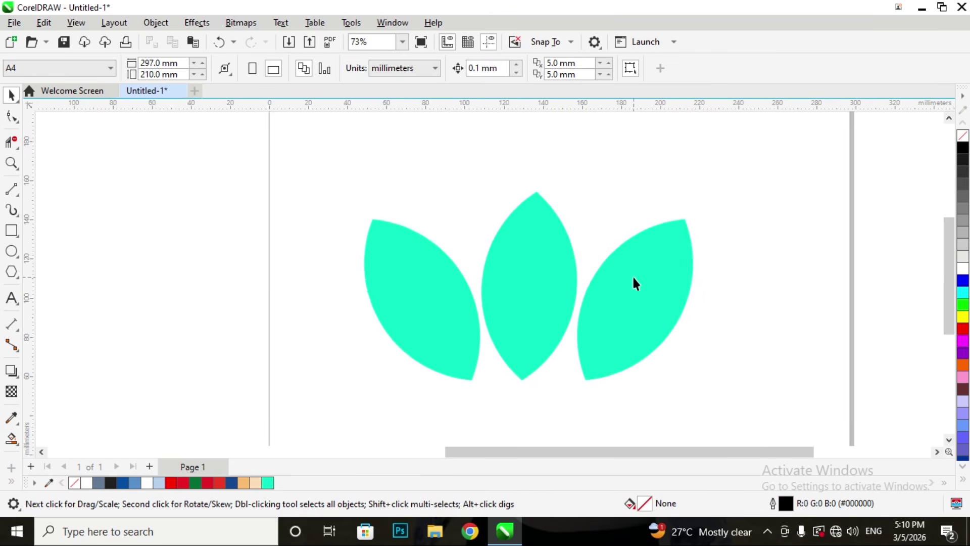
Set the middle leaf's rotation angle to 0°
drag(634, 281, 537, 251)
click(453, 255)
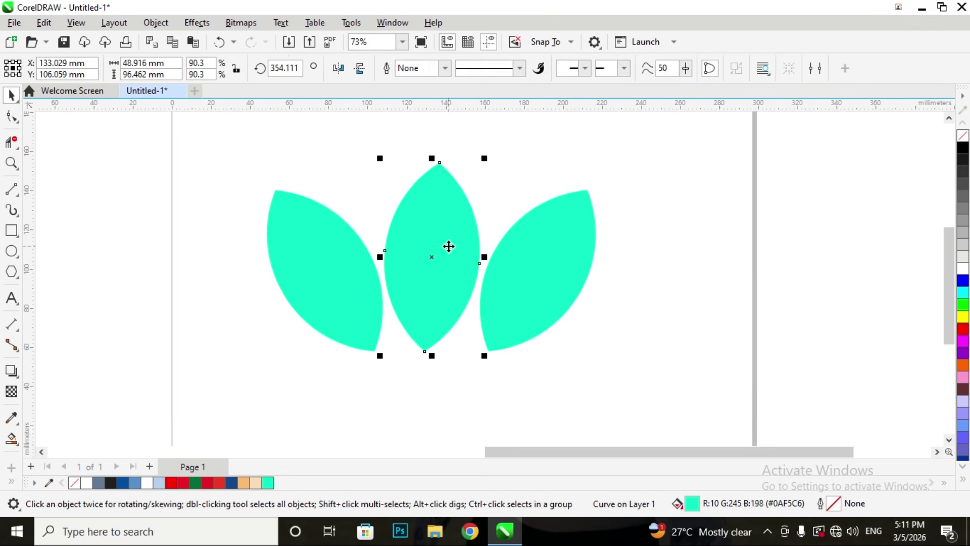
drag(300, 68, 253, 70)
text(0)
key(Return)
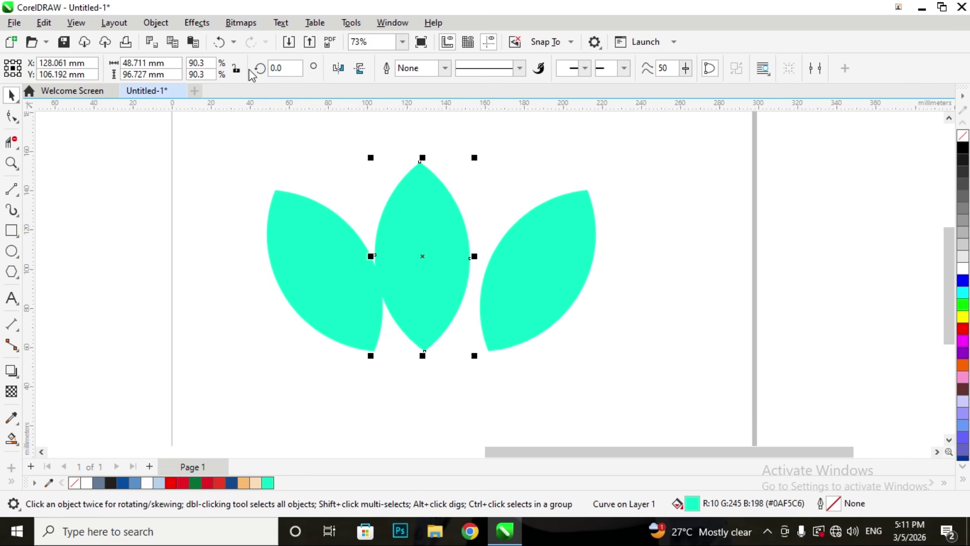
Move the middle leaf about 3 mm to the right and rotate the right leaf slightly counter-clockwise
drag(435, 284, 443, 286)
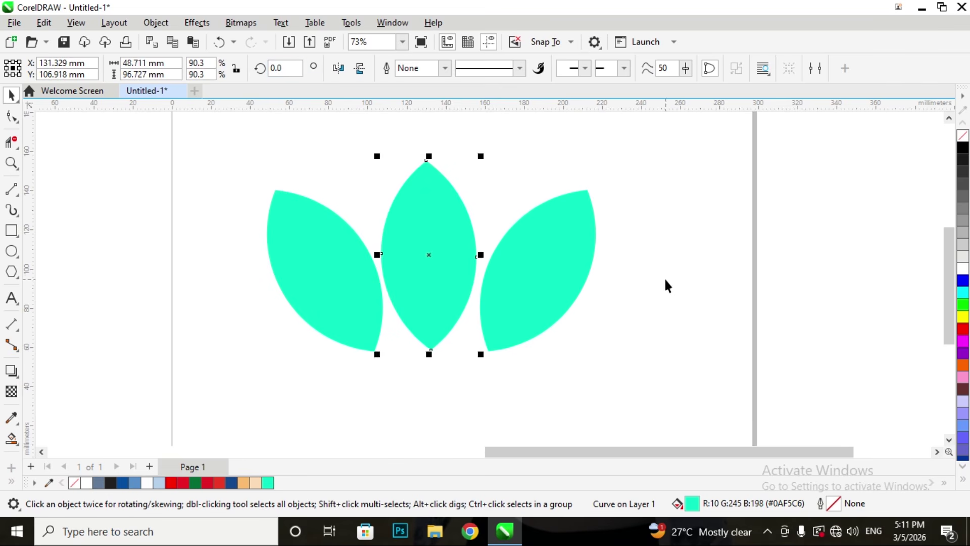
click(663, 284)
click(557, 270)
click(565, 268)
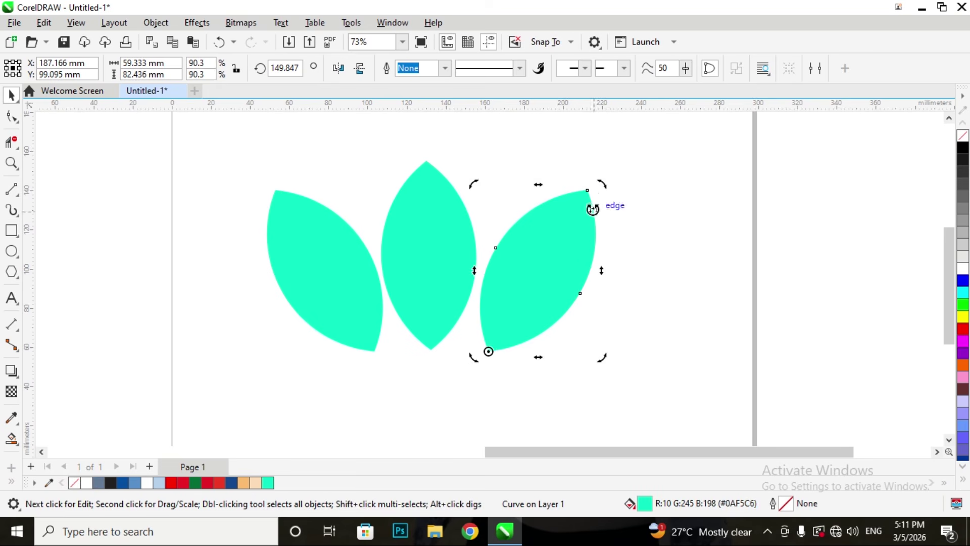
drag(602, 183, 597, 182)
click(401, 316)
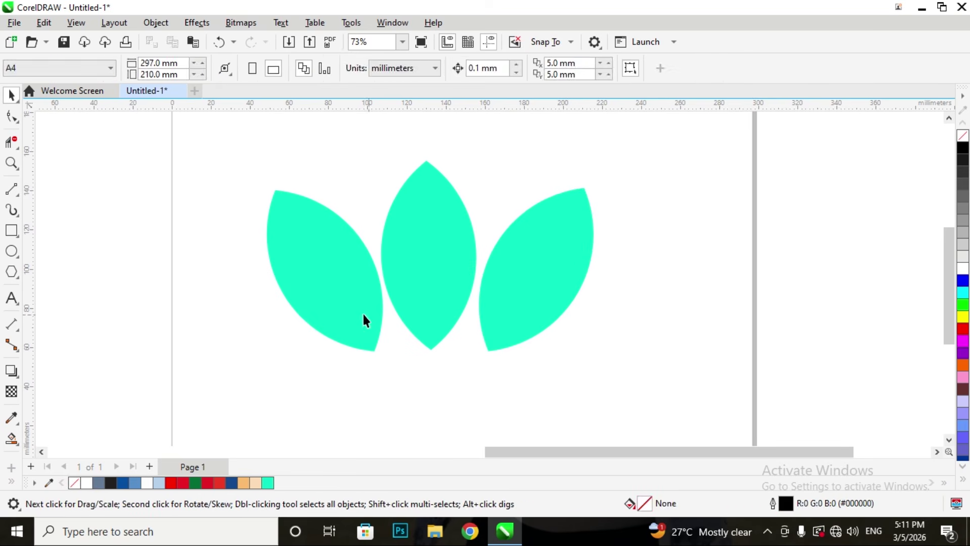
Rotate the left leaf slightly outward about its lower tip to about 32°
click(339, 308)
click(299, 240)
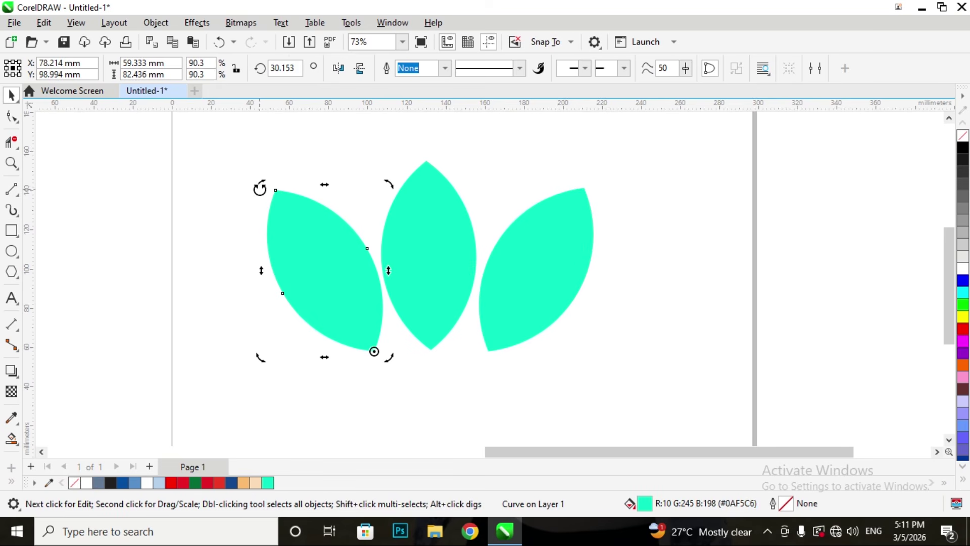
drag(262, 186, 219, 191)
click(218, 190)
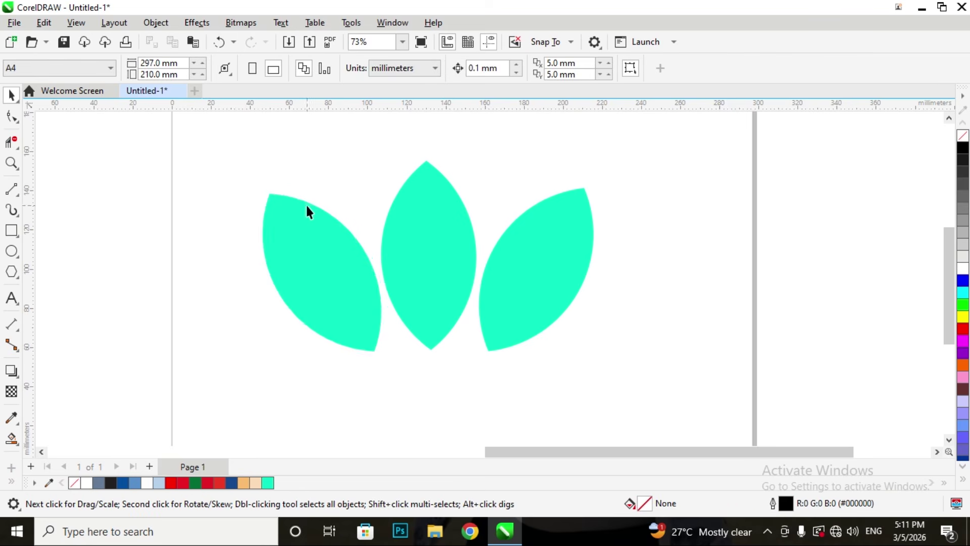
Draw a thin horizontal rectangle about 181 × 6 mm across all three leaves and centre it on them
scroll(385, 240, down, 2)
scroll(398, 236, up, 2)
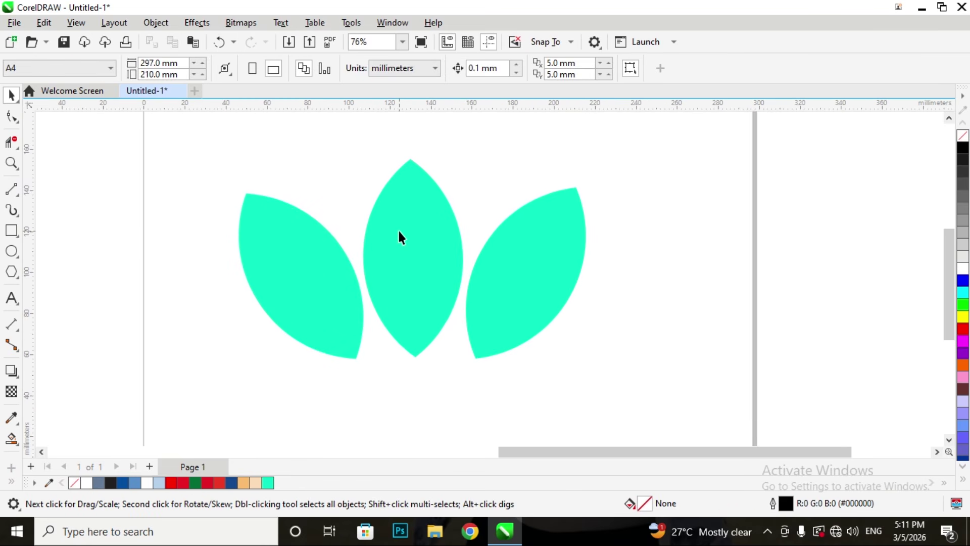
click(11, 230)
click(61, 231)
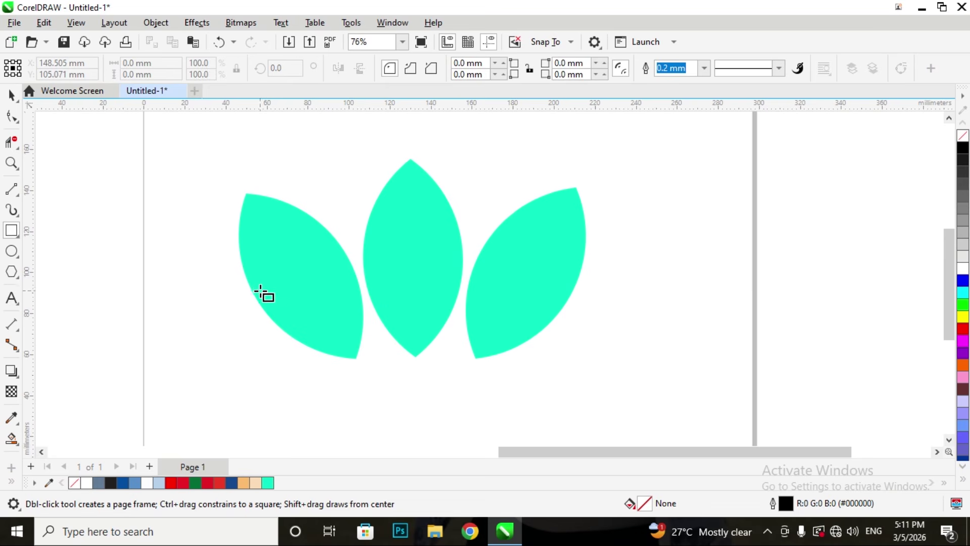
drag(225, 276, 600, 287)
click(12, 94)
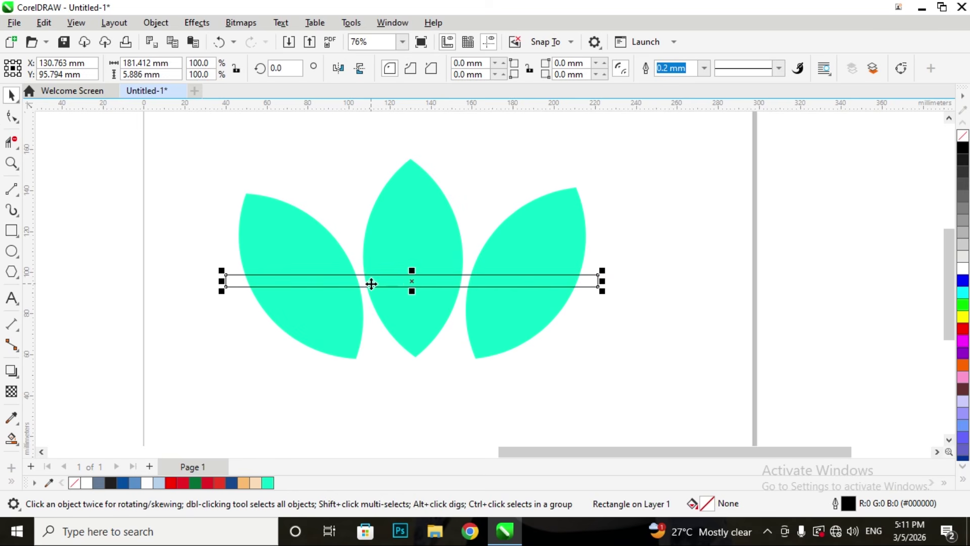
drag(371, 283, 369, 284)
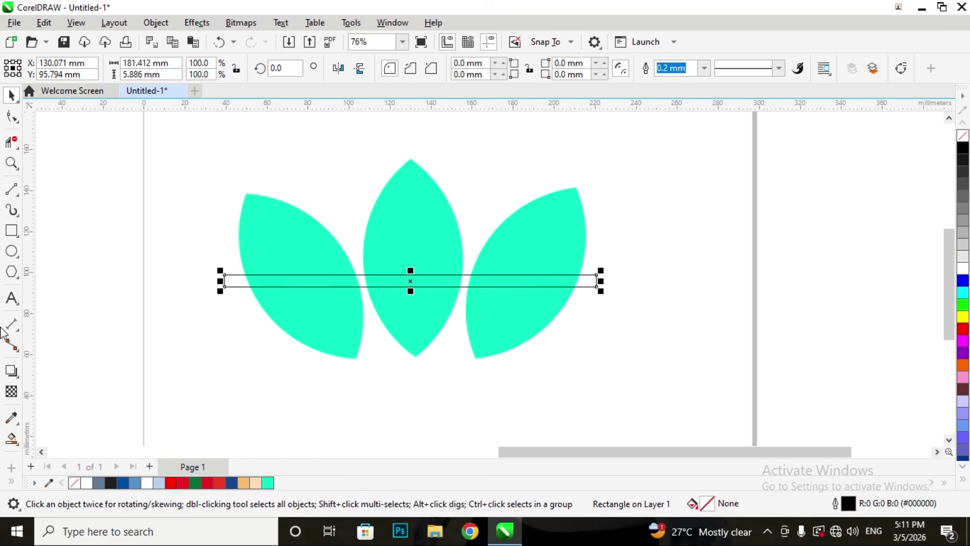
Give the thin rectangle a uniform white fill (#FFFFFF)
double_click(707, 504)
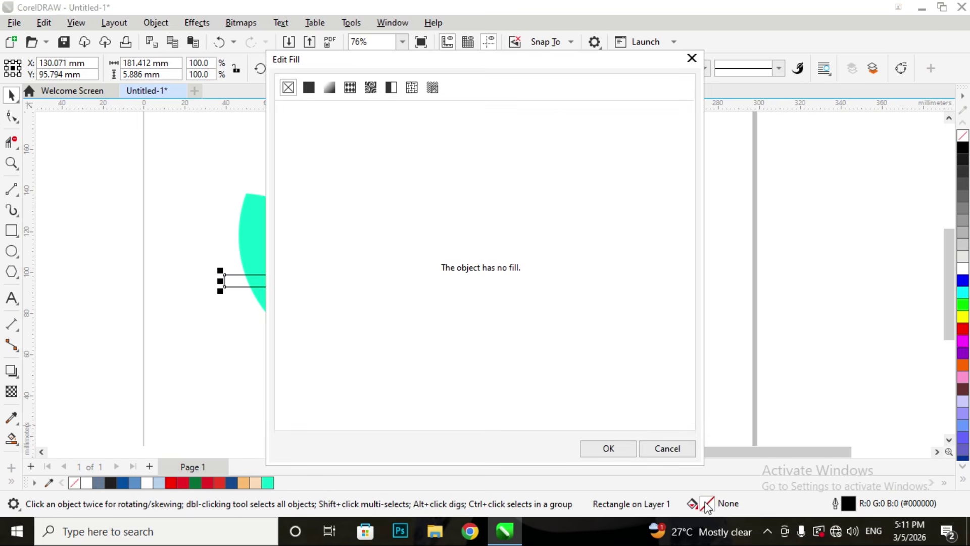
click(309, 88)
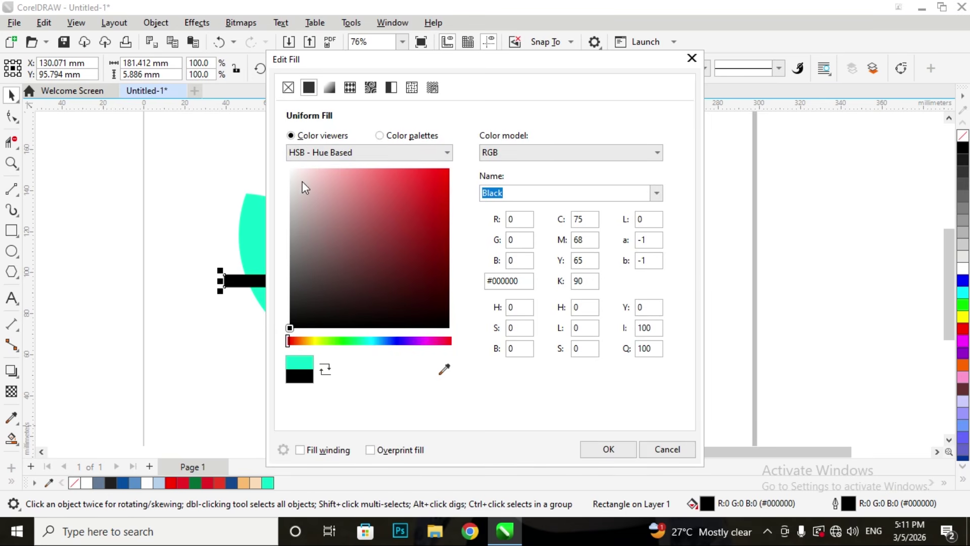
drag(305, 188, 284, 158)
click(608, 449)
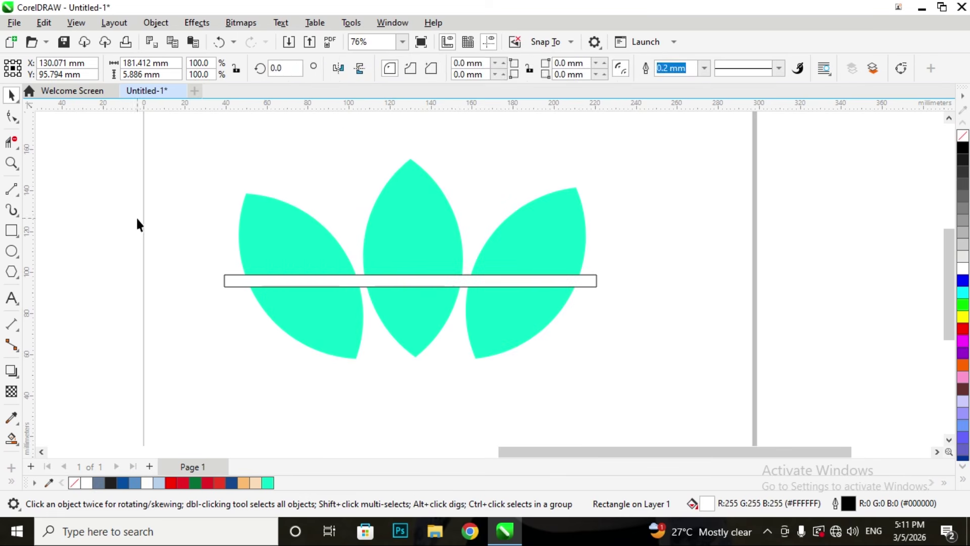
click(152, 210)
Remove the white bar's outline by setting its outline width to None
click(268, 279)
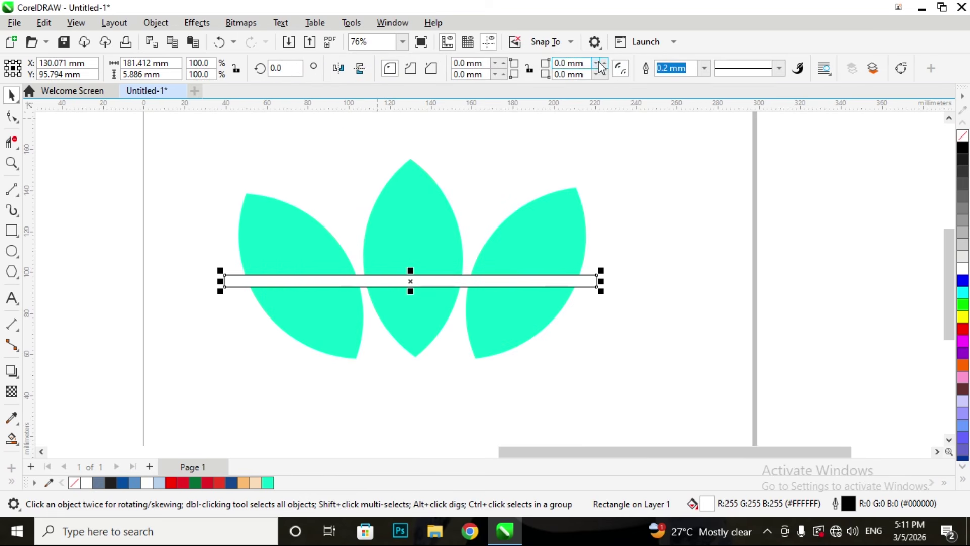
click(704, 68)
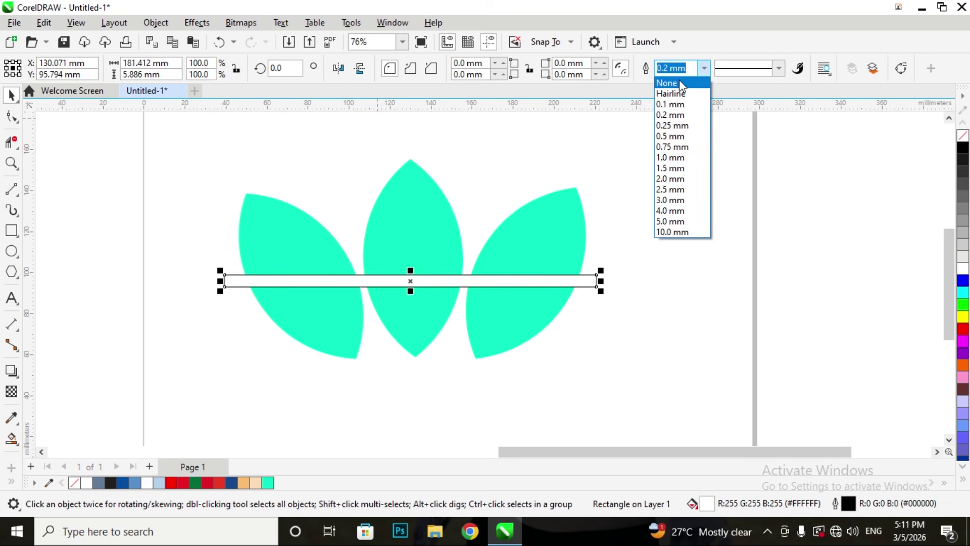
click(669, 82)
click(728, 273)
Move the white bar up the leaves by about 6 mm
click(449, 280)
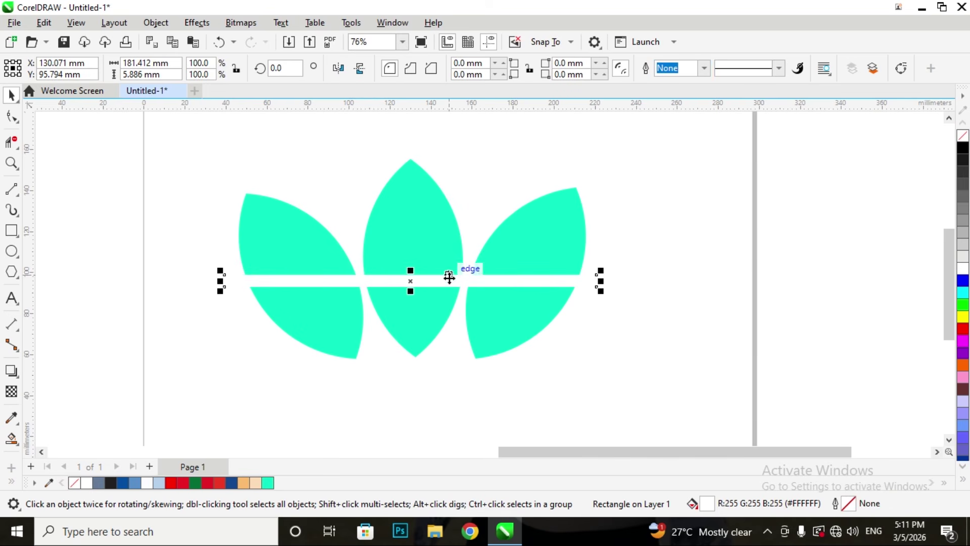
drag(444, 281, 444, 277)
click(156, 244)
Shorten the white bar at both ends to about 168 mm so it matches the leaves' outer edges
click(247, 268)
scroll(221, 269, up, 2)
drag(222, 269, 264, 271)
scroll(379, 303, down, 3)
scroll(650, 297, up, 3)
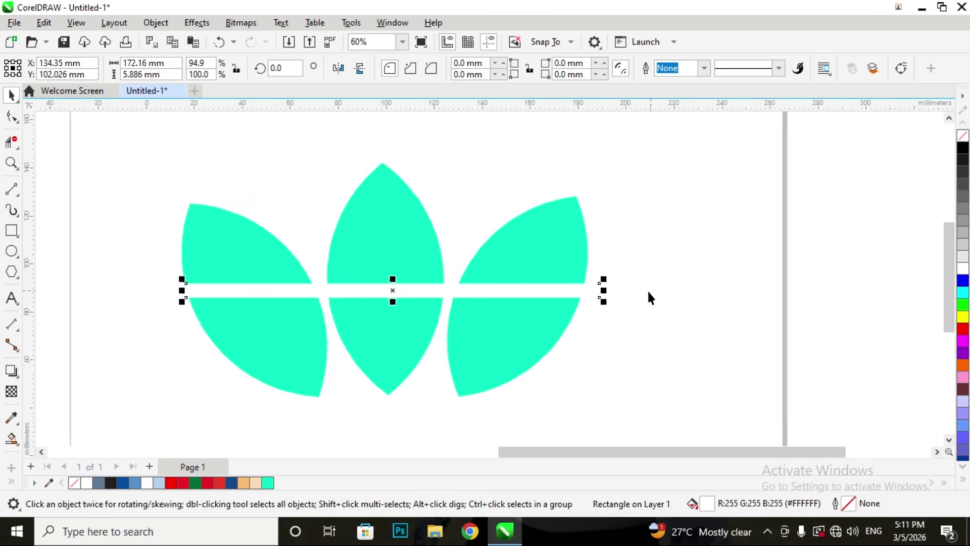
mouse_move(582, 291)
mouse_down()
mouse_move(551, 295)
mouse_move(577, 295)
mouse_up()
scroll(601, 316, down, 3)
scroll(595, 313, up, 3)
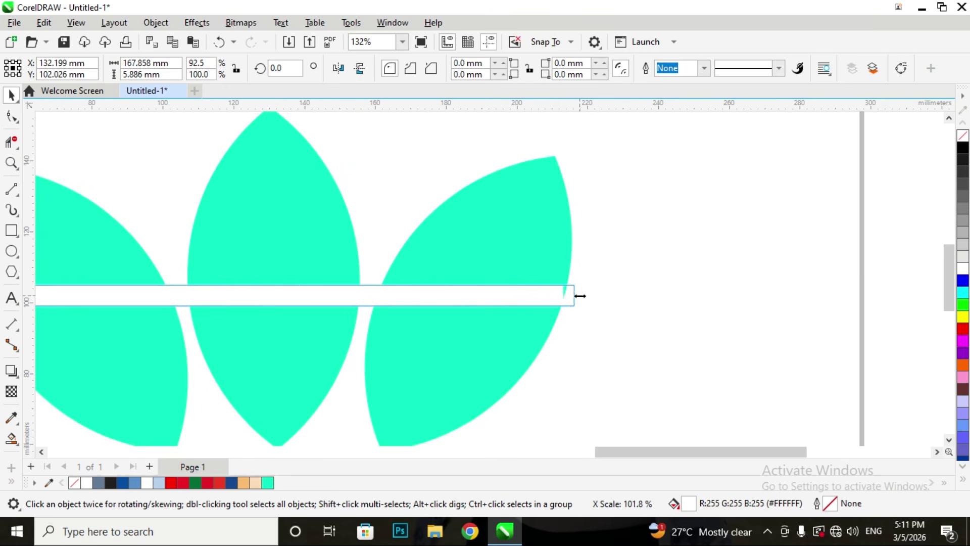
Try extending the white bar's left end to a total width of about 171 mm
scroll(638, 333, down, 3)
scroll(213, 318, up, 3)
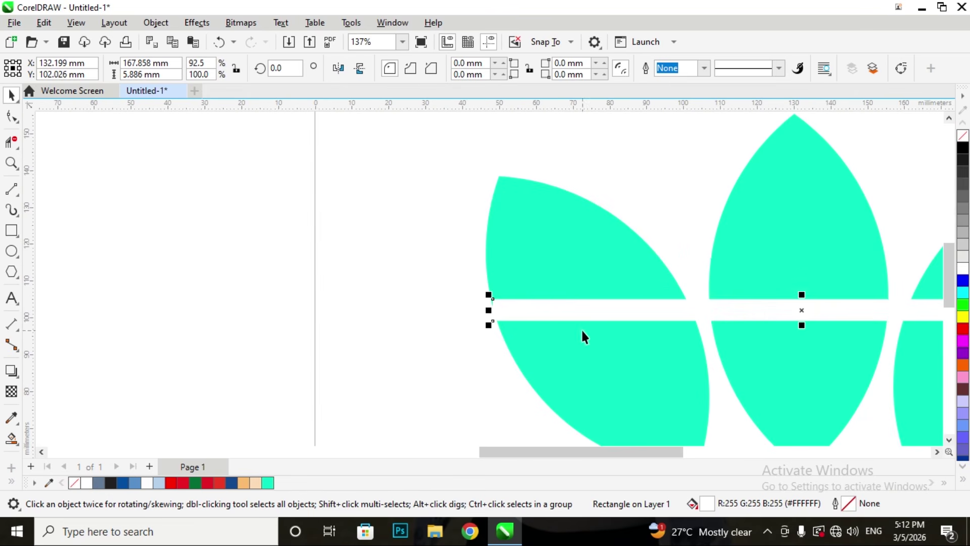
drag(494, 316, 480, 311)
scroll(449, 332, down, 4)
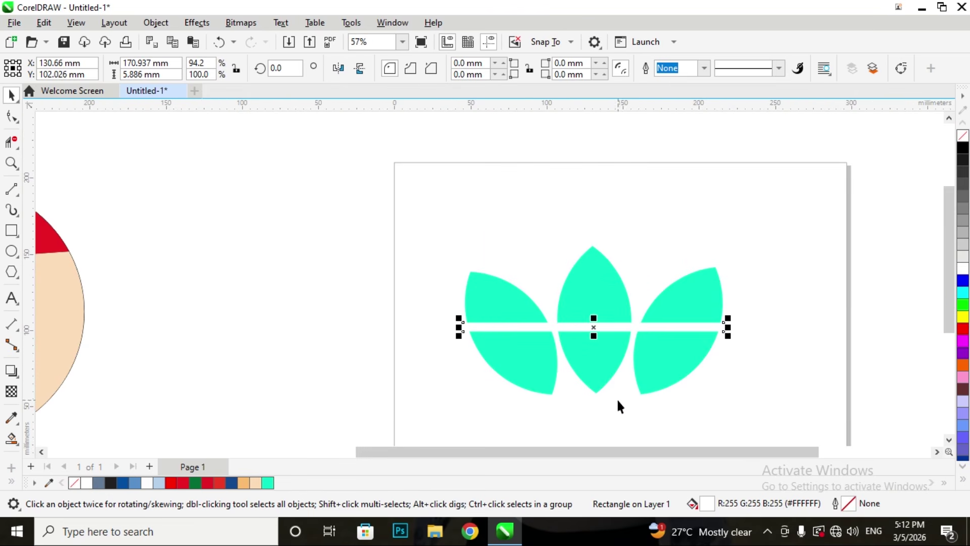
Select the leaves and the bar and inspect their outlines in Wireframe view
click(475, 218)
drag(442, 229, 764, 425)
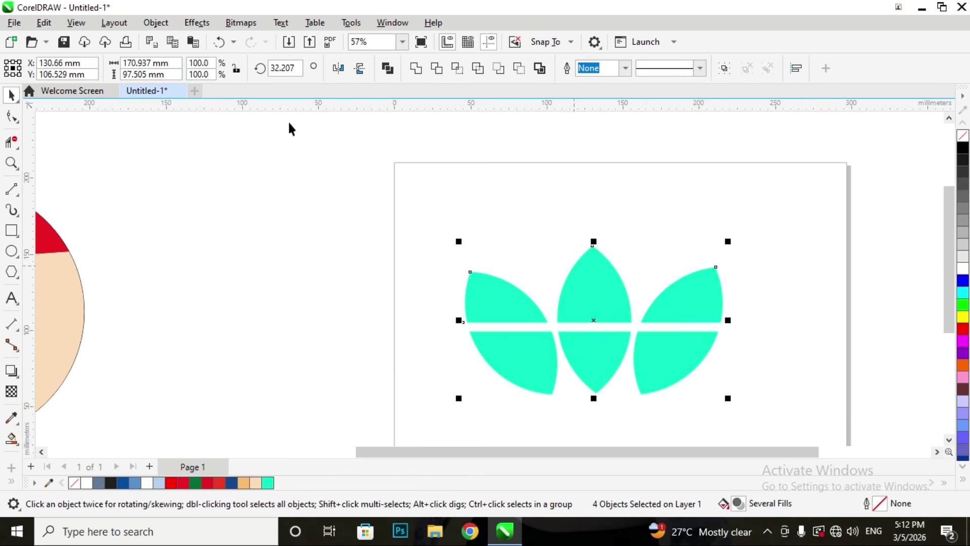
click(75, 23)
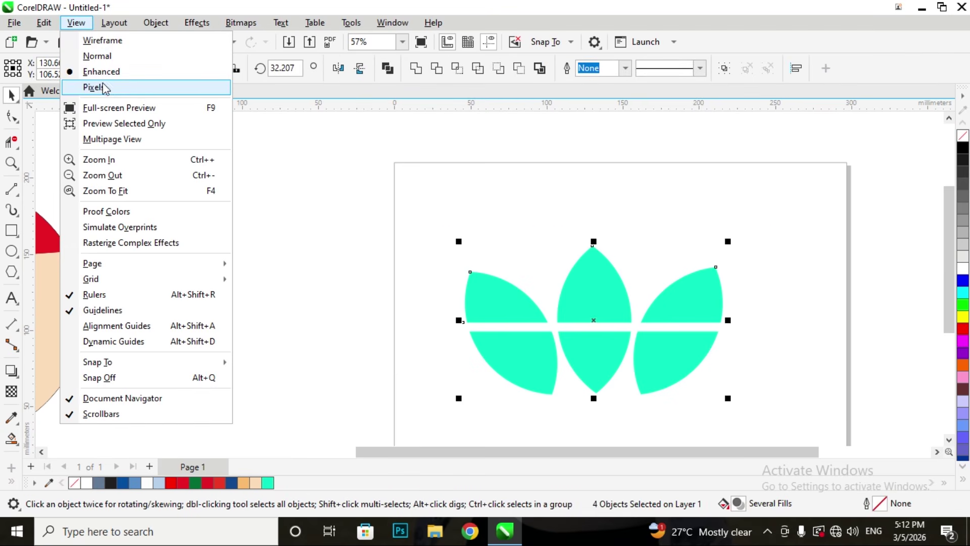
click(101, 40)
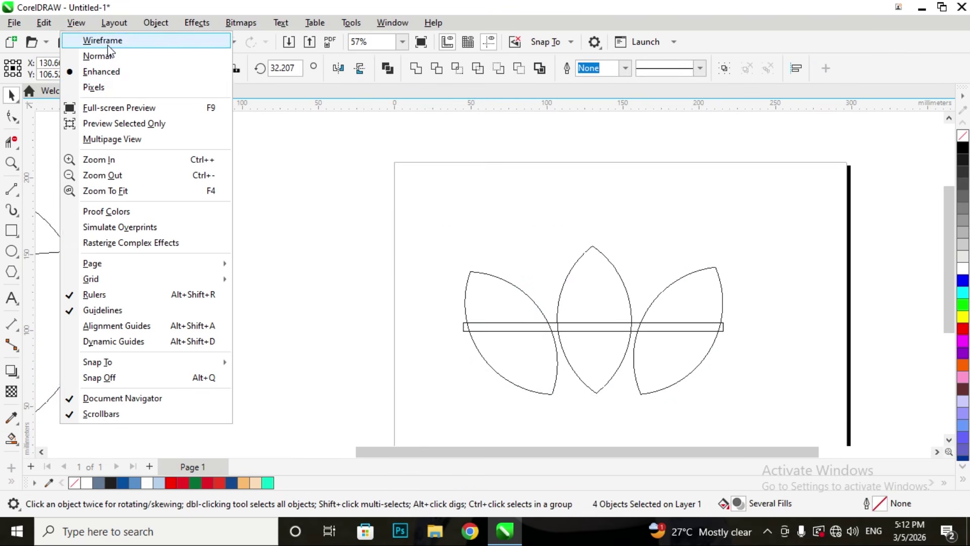
scroll(298, 258, down, 4)
scroll(354, 273, up, 6)
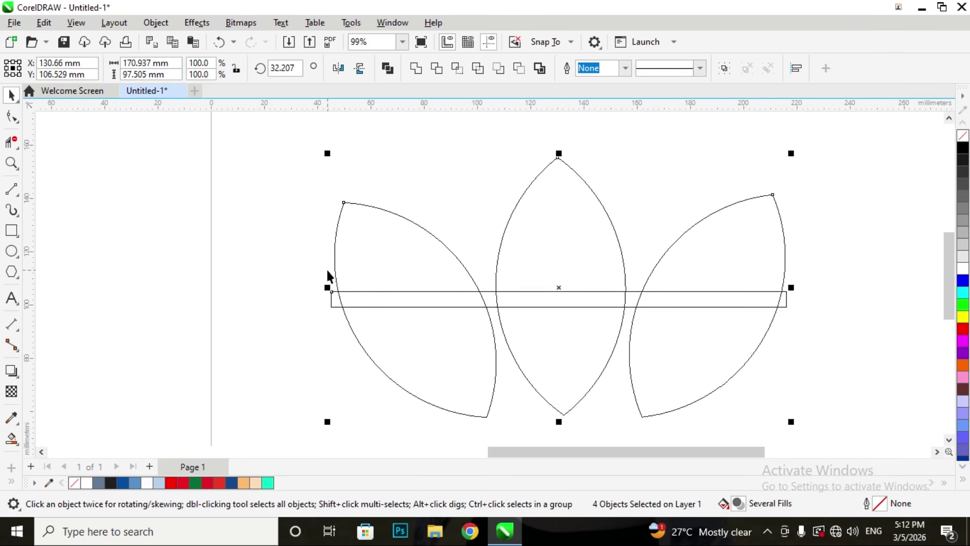
Undo the last widening of the white bar and return the display to Enhanced view
key(ctrl+z)
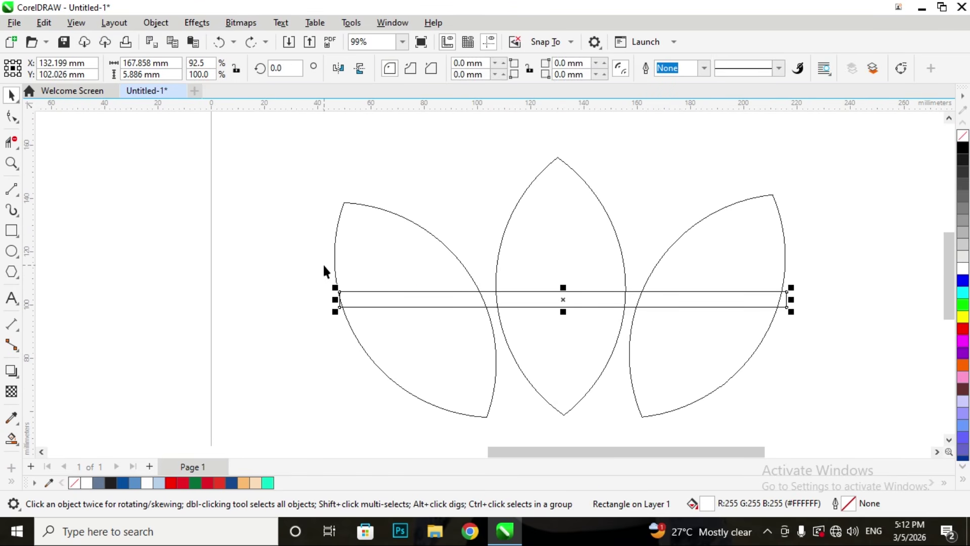
click(76, 22)
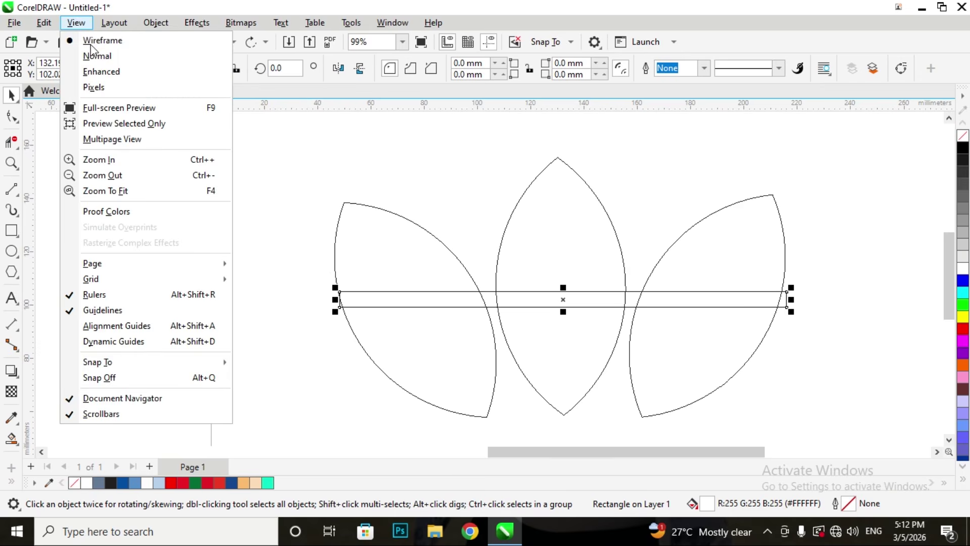
click(102, 73)
Duplicate the white bar twice below the original so three parallel stripes cut across the leaves
scroll(468, 337, down, 2)
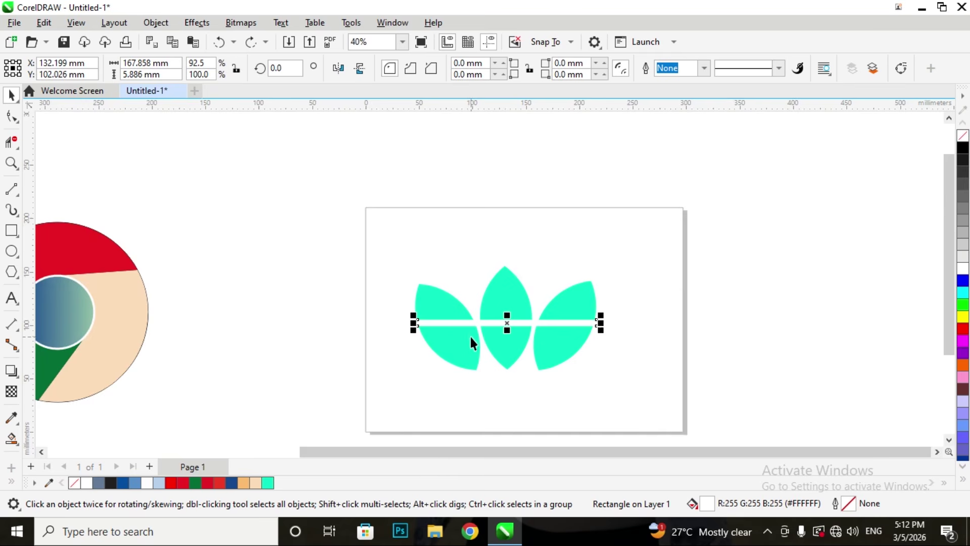
scroll(469, 336, up, 1)
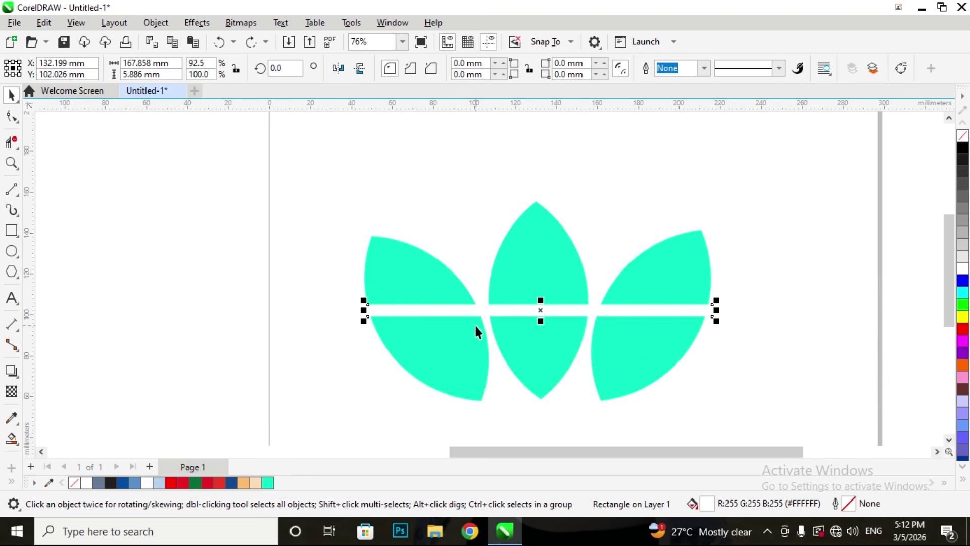
drag(482, 312, 480, 347)
click(291, 294)
Scale the whole striped leaf logo down about its centre and move it to the upper left of the page
scroll(650, 364, down, 3)
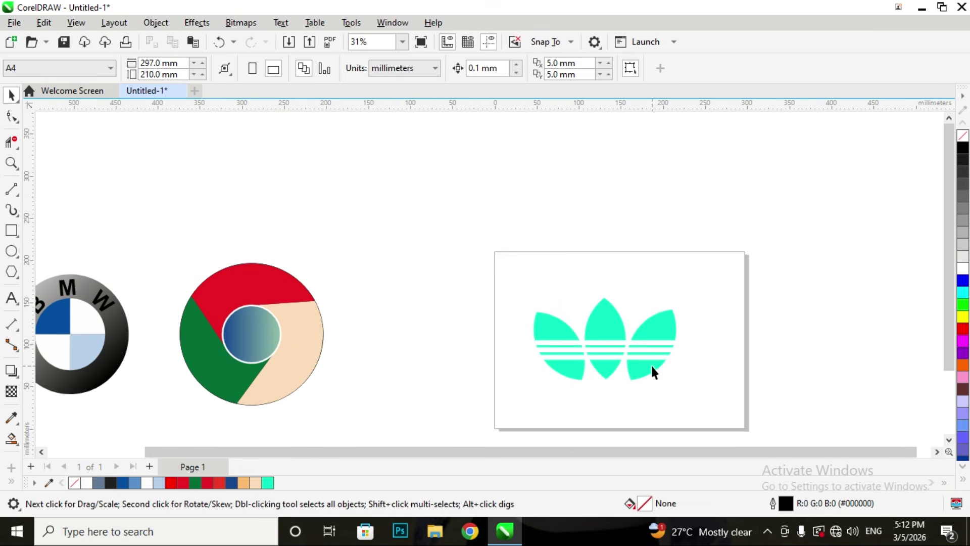
drag(695, 368, 541, 332)
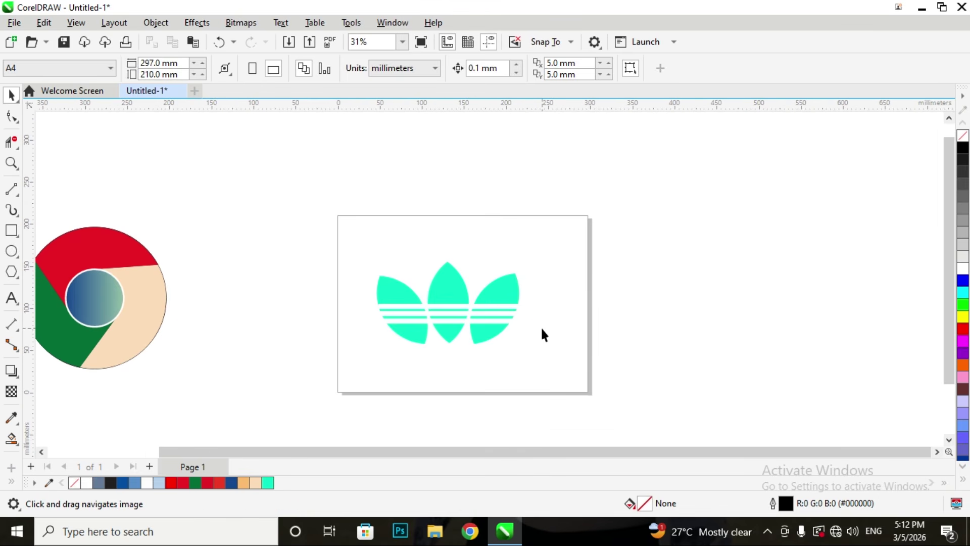
scroll(456, 377, down, 3)
scroll(457, 376, up, 3)
scroll(462, 377, down, 3)
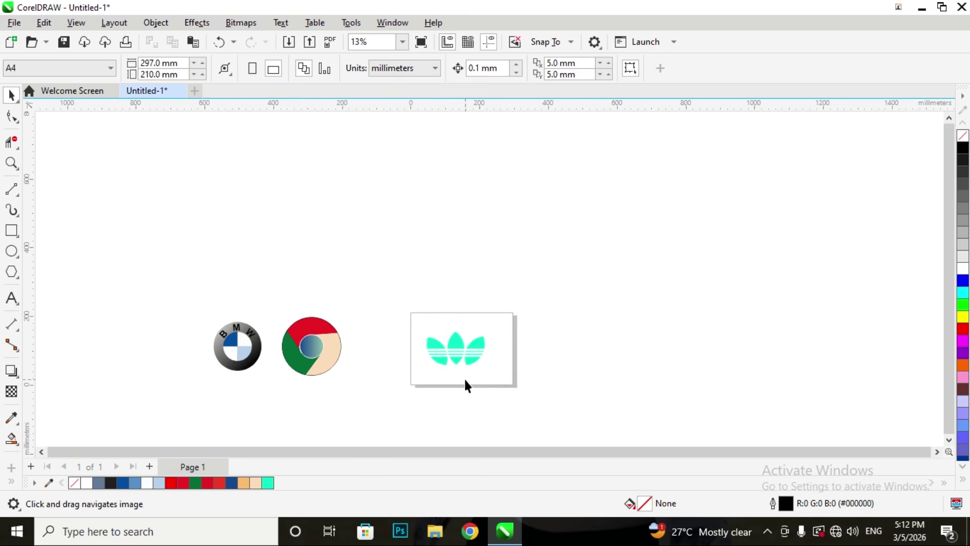
scroll(464, 377, up, 2)
drag(390, 286, 556, 384)
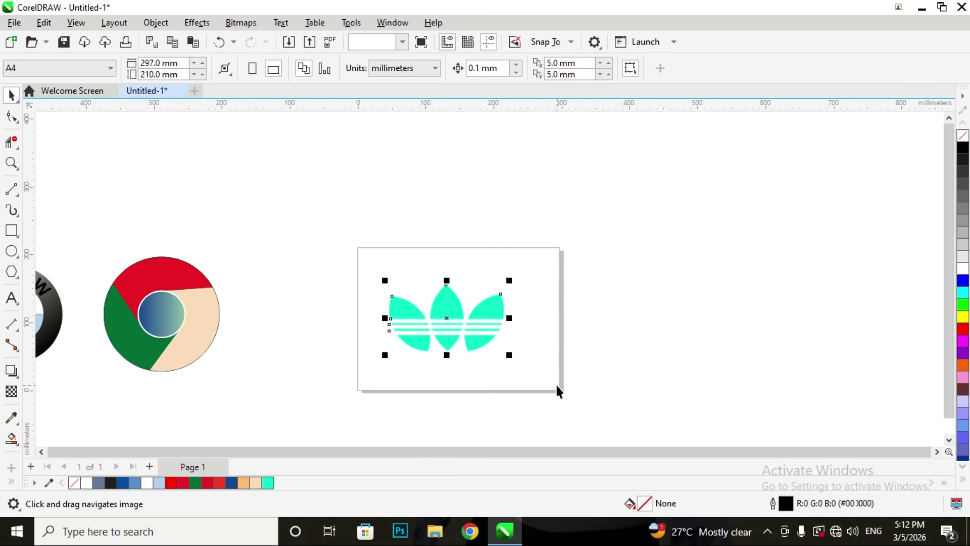
drag(509, 280, 486, 295)
click(517, 292)
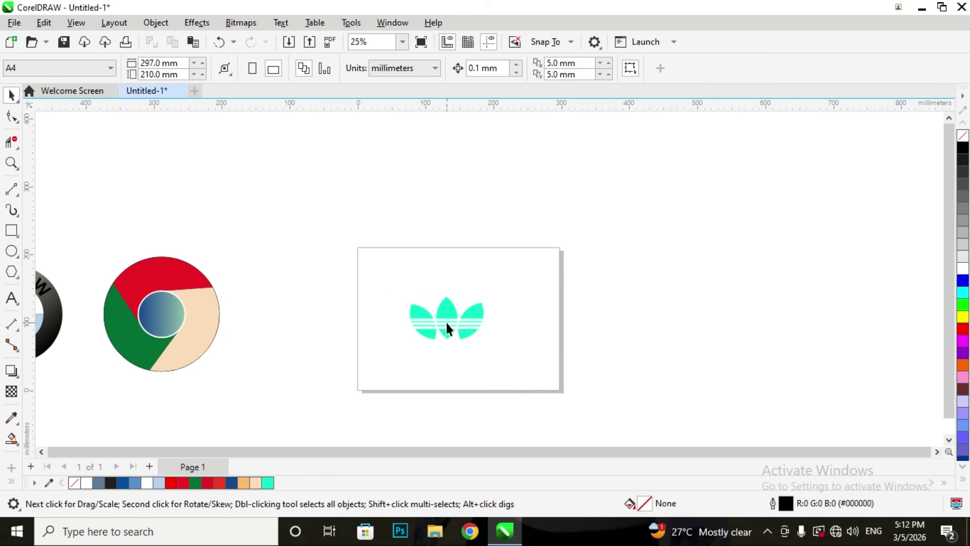
drag(403, 292, 500, 348)
drag(447, 318, 423, 275)
Scale the whole Chrome logo down about its centre and move it to the upper right of the page
drag(89, 220, 275, 407)
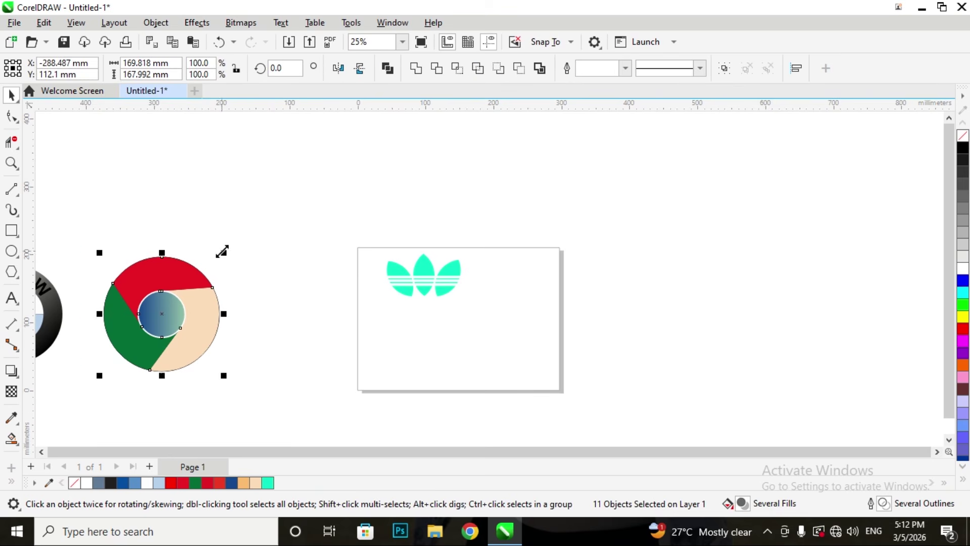
drag(221, 249, 199, 277)
click(130, 270)
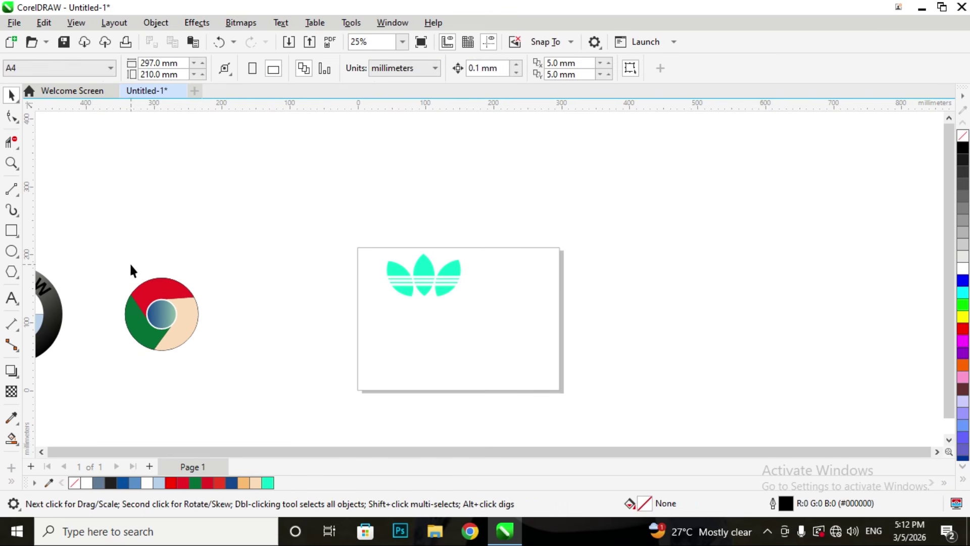
drag(182, 358, 525, 316)
Scale the BMW logo down to about 89 × 91 mm and place it on the page below the leaf logo
scroll(427, 346, down, 2)
drag(177, 298, 249, 359)
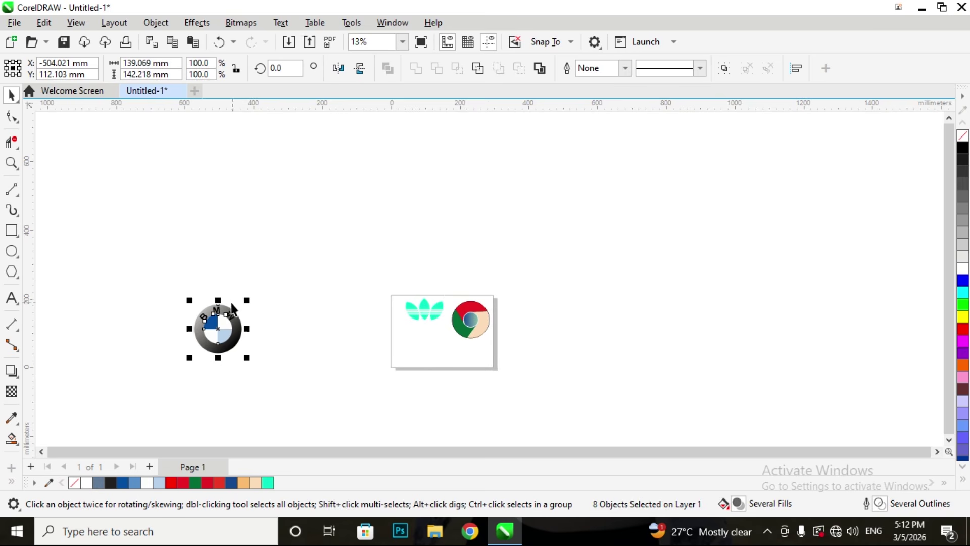
drag(248, 297, 594, 354)
scroll(232, 343, up, 2)
scroll(667, 345, up, 2)
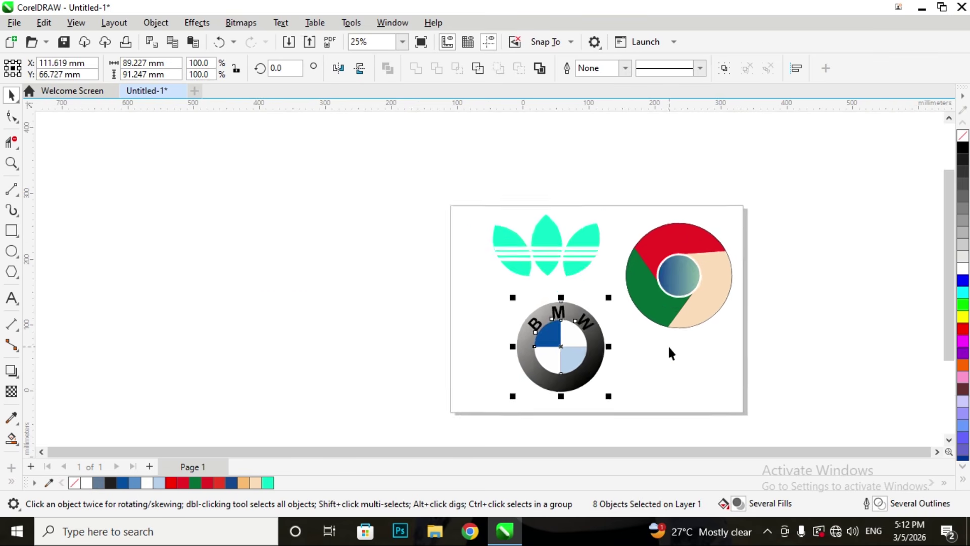
drag(664, 375, 579, 377)
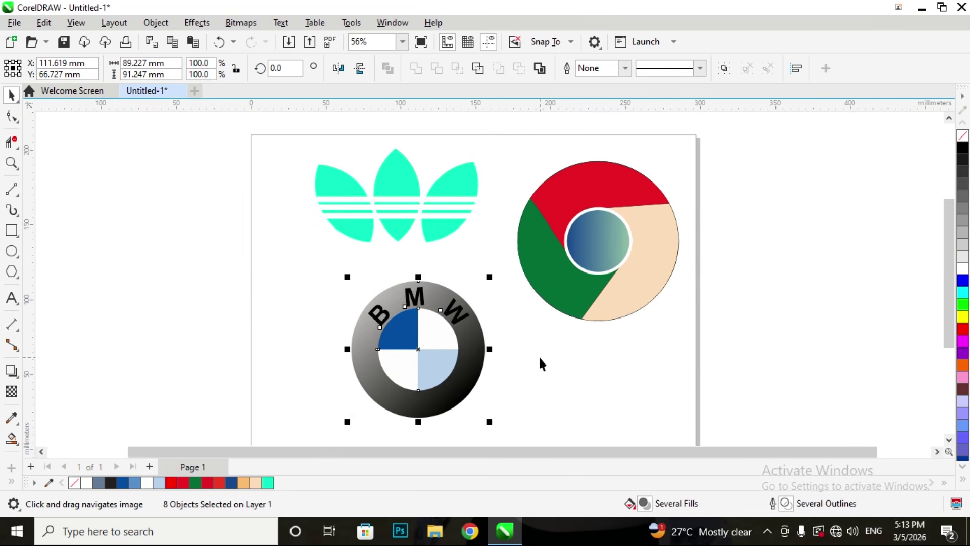
scroll(540, 363, down, 1)
click(458, 411)
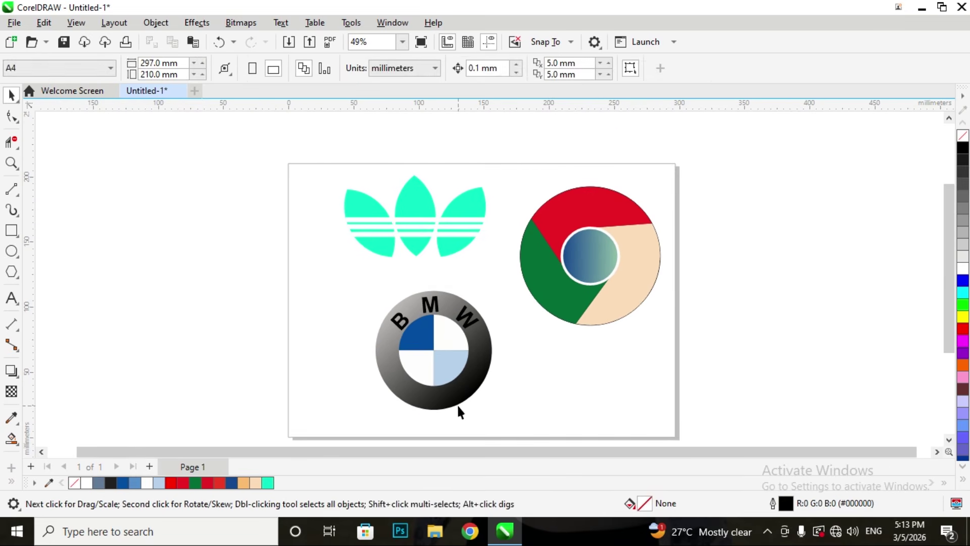
drag(534, 344, 502, 346)
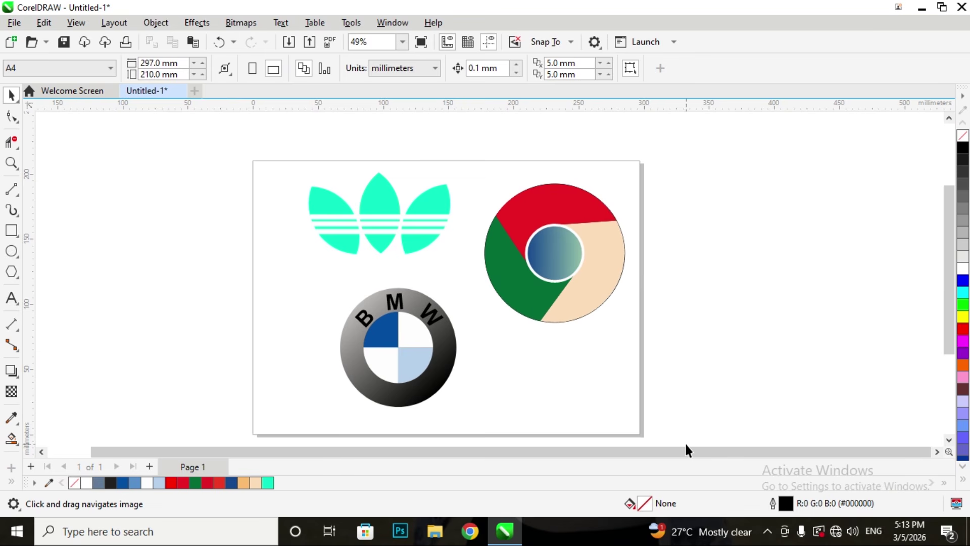
click(767, 531)
click(768, 502)
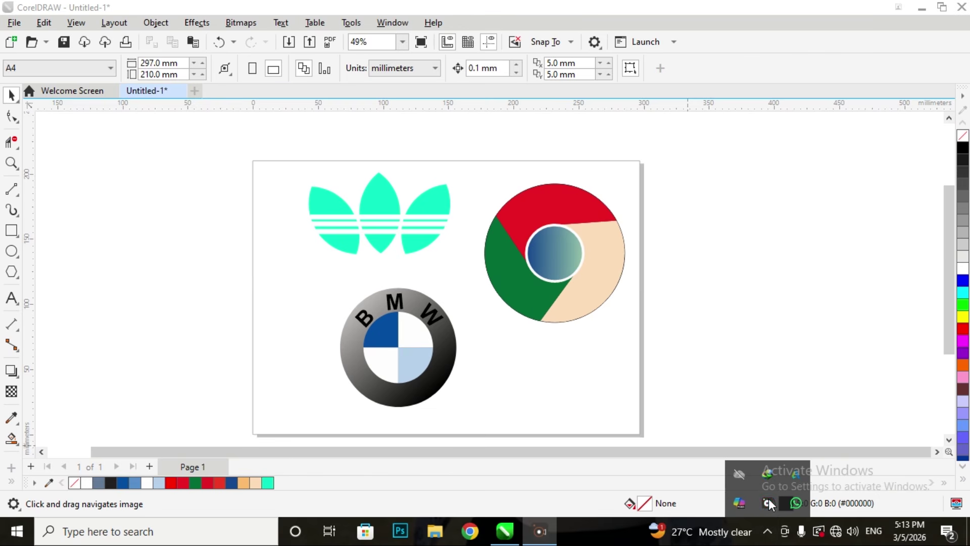